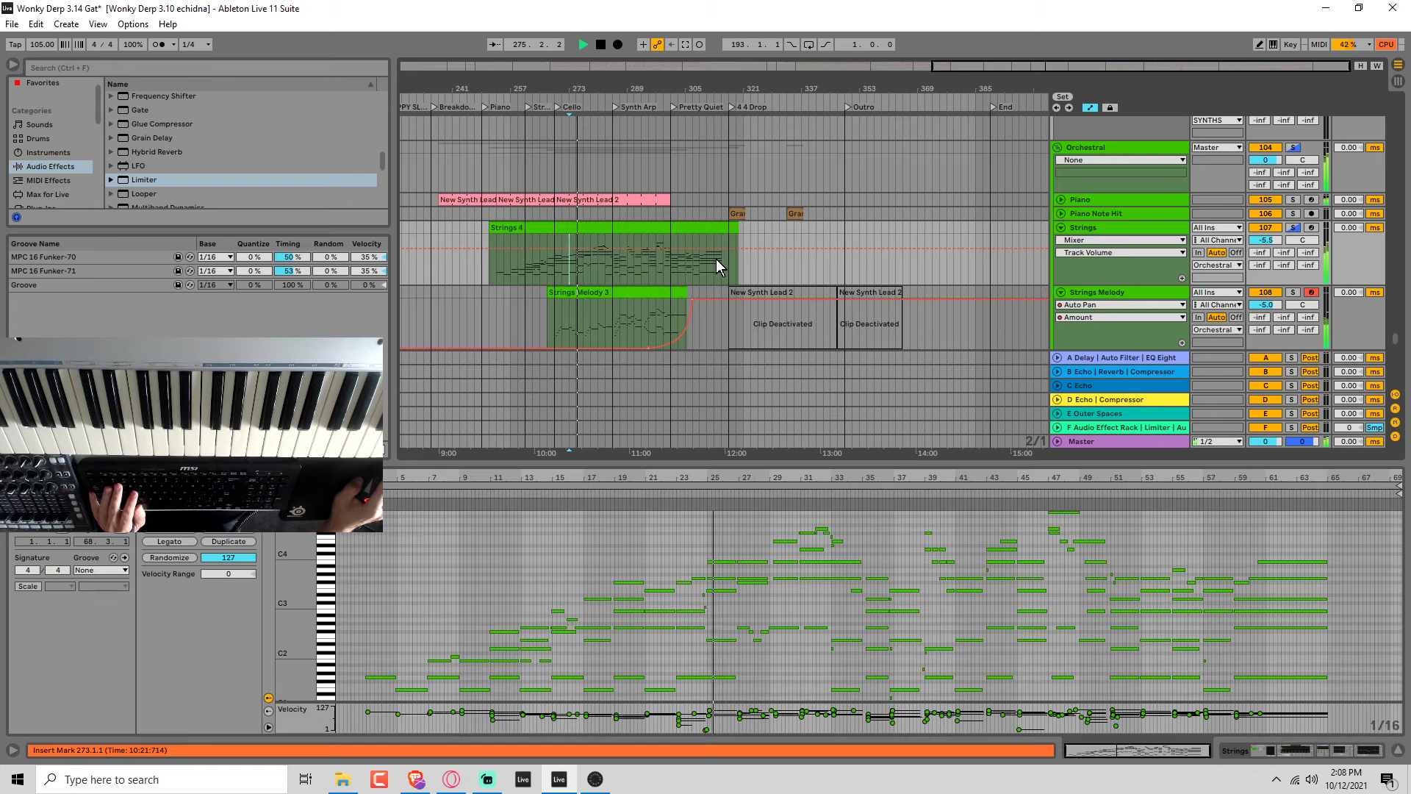
# Stop playback and rename the Strings Melody track to Cello.
pyautogui.press('space')
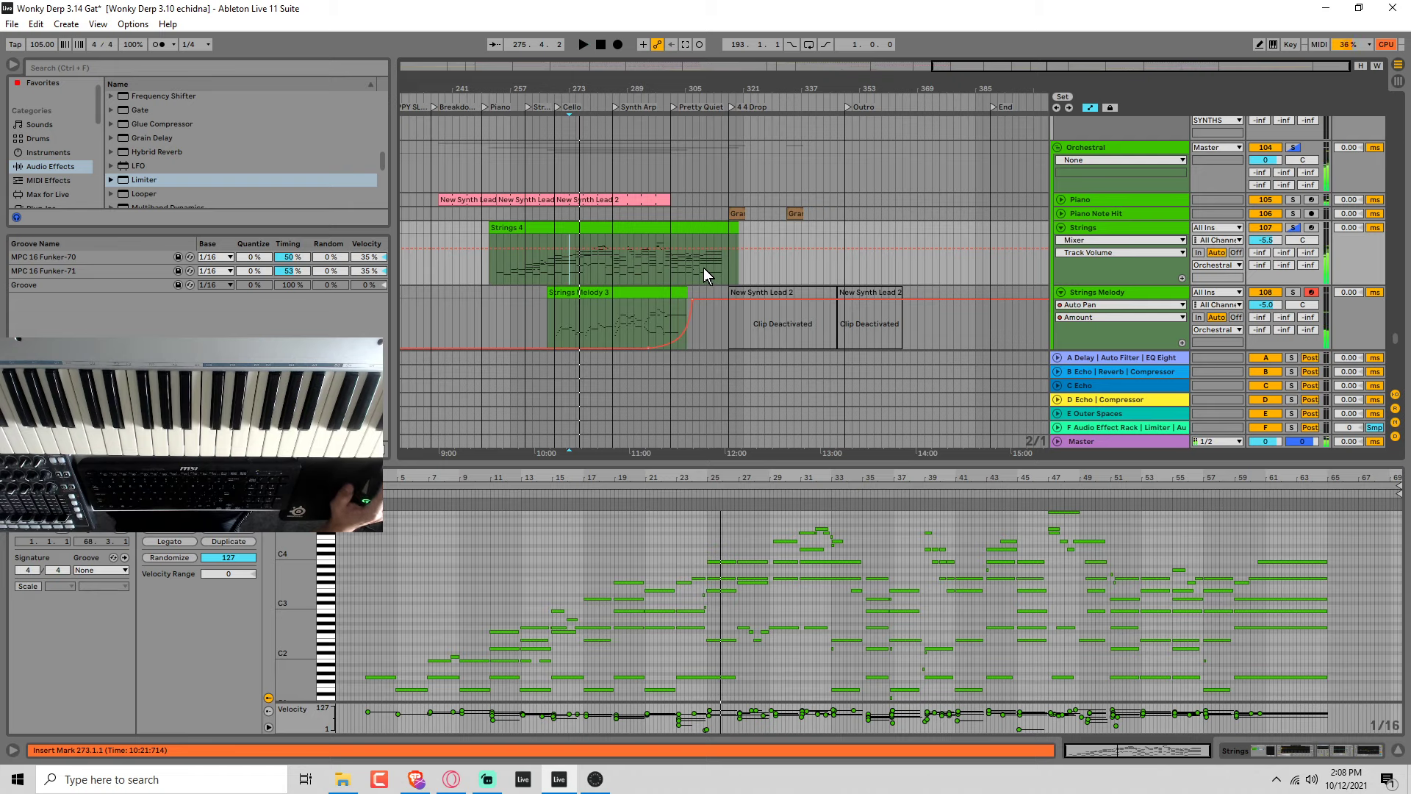
pyautogui.scroll(-2, 637, 272)
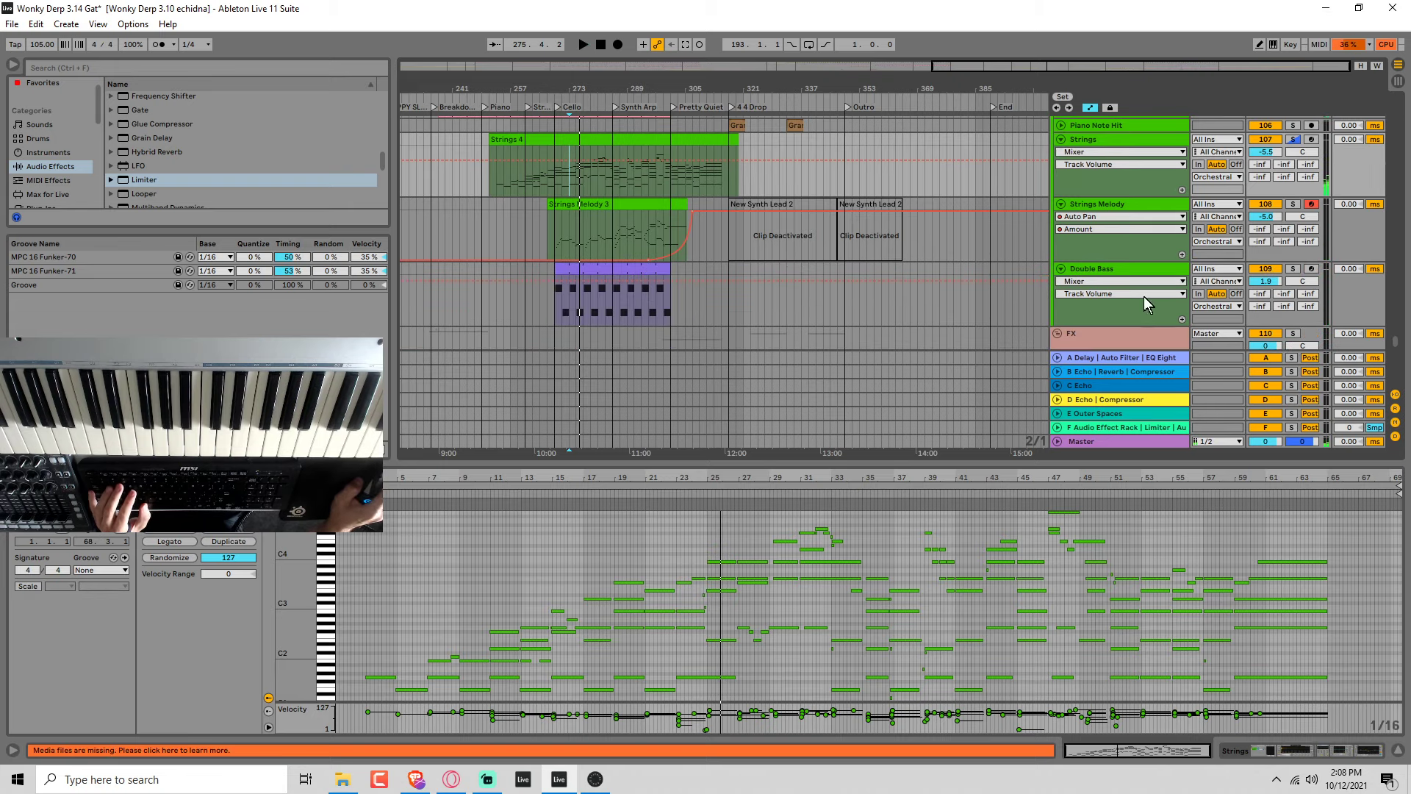
pyautogui.click(1099, 271)
pyautogui.click(1104, 199)
pyautogui.hotkey('ctrl', 'r')
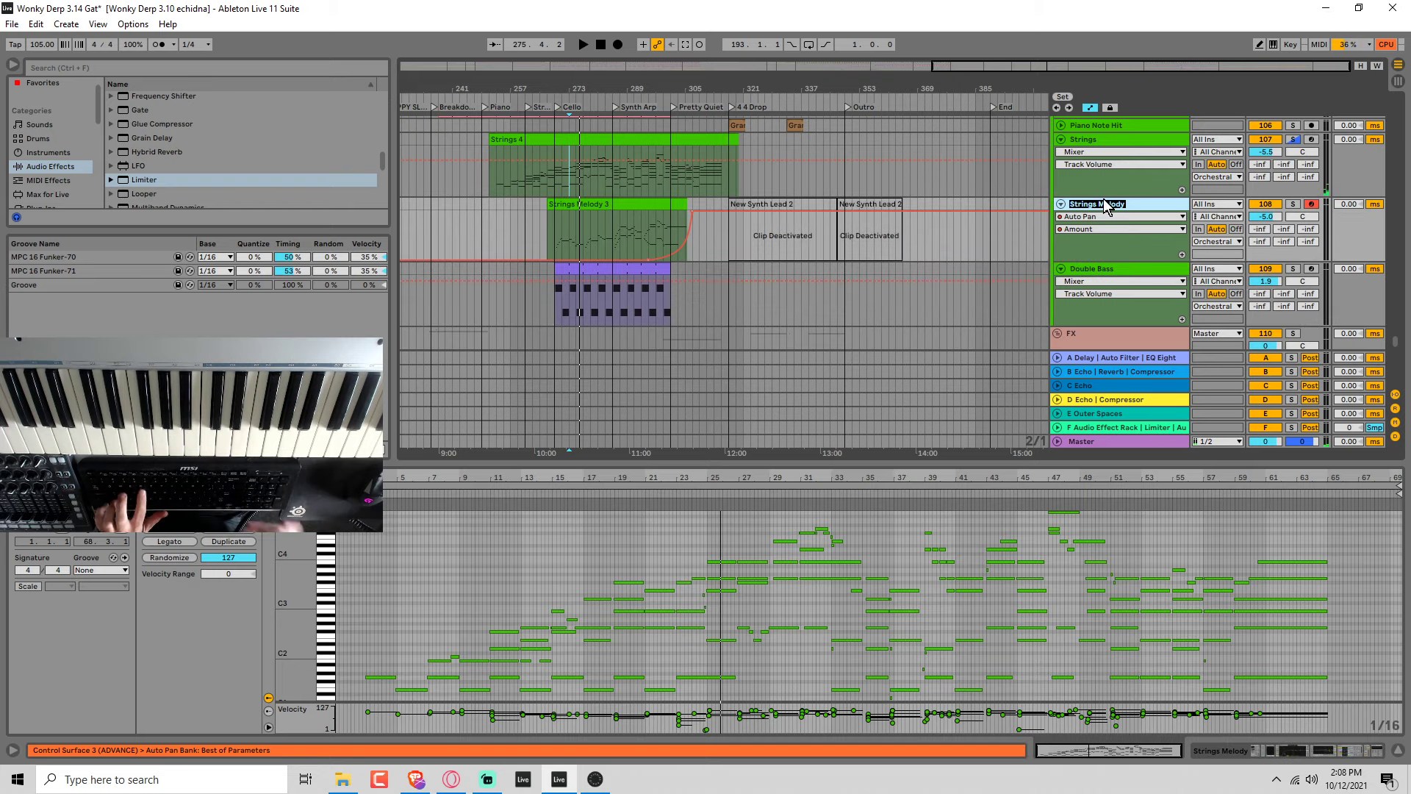
pyautogui.write('Cello')
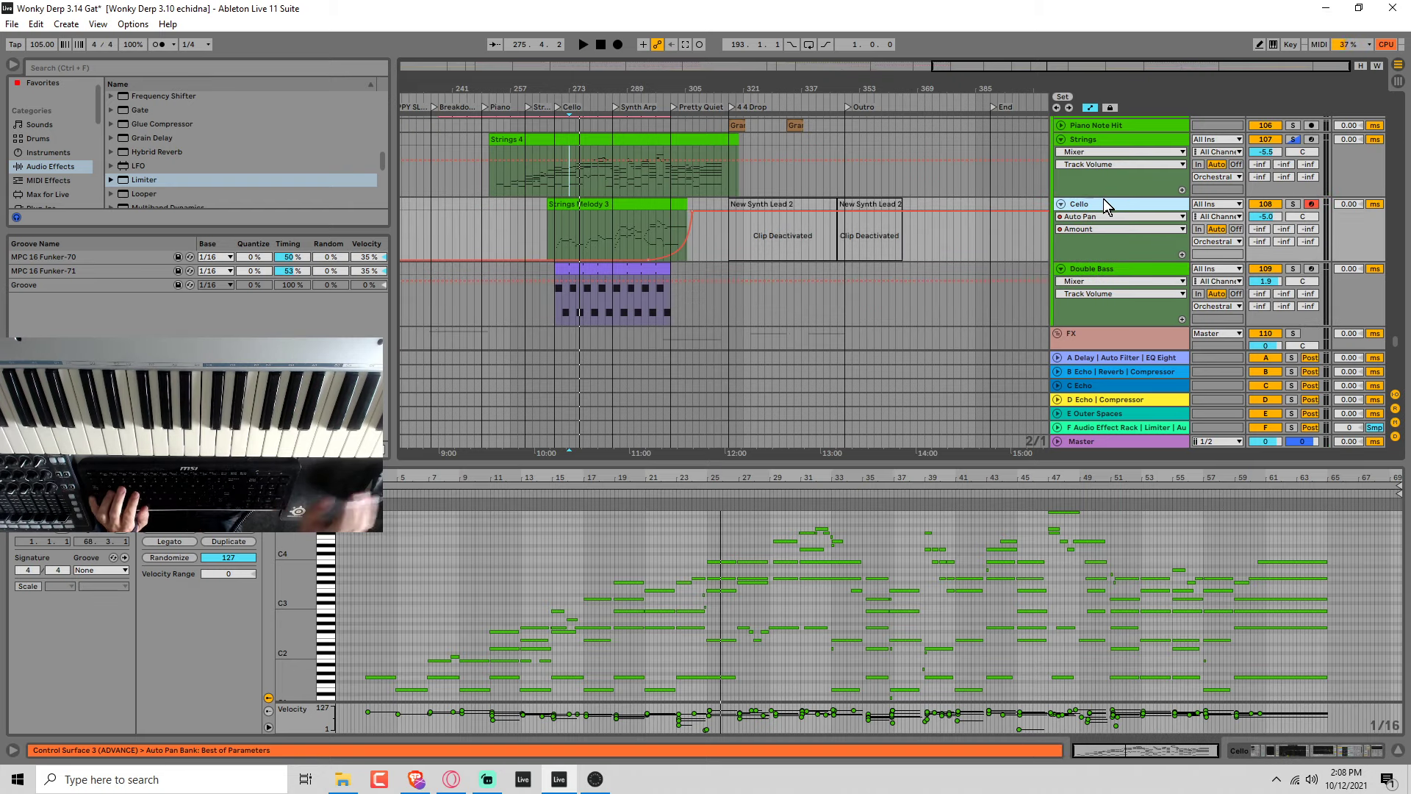
# Insert a new MIDI track below the Double Bass track and load the BBC Symphony Orchestra plug-in on it.
pyautogui.scroll(1, 1079, 174)
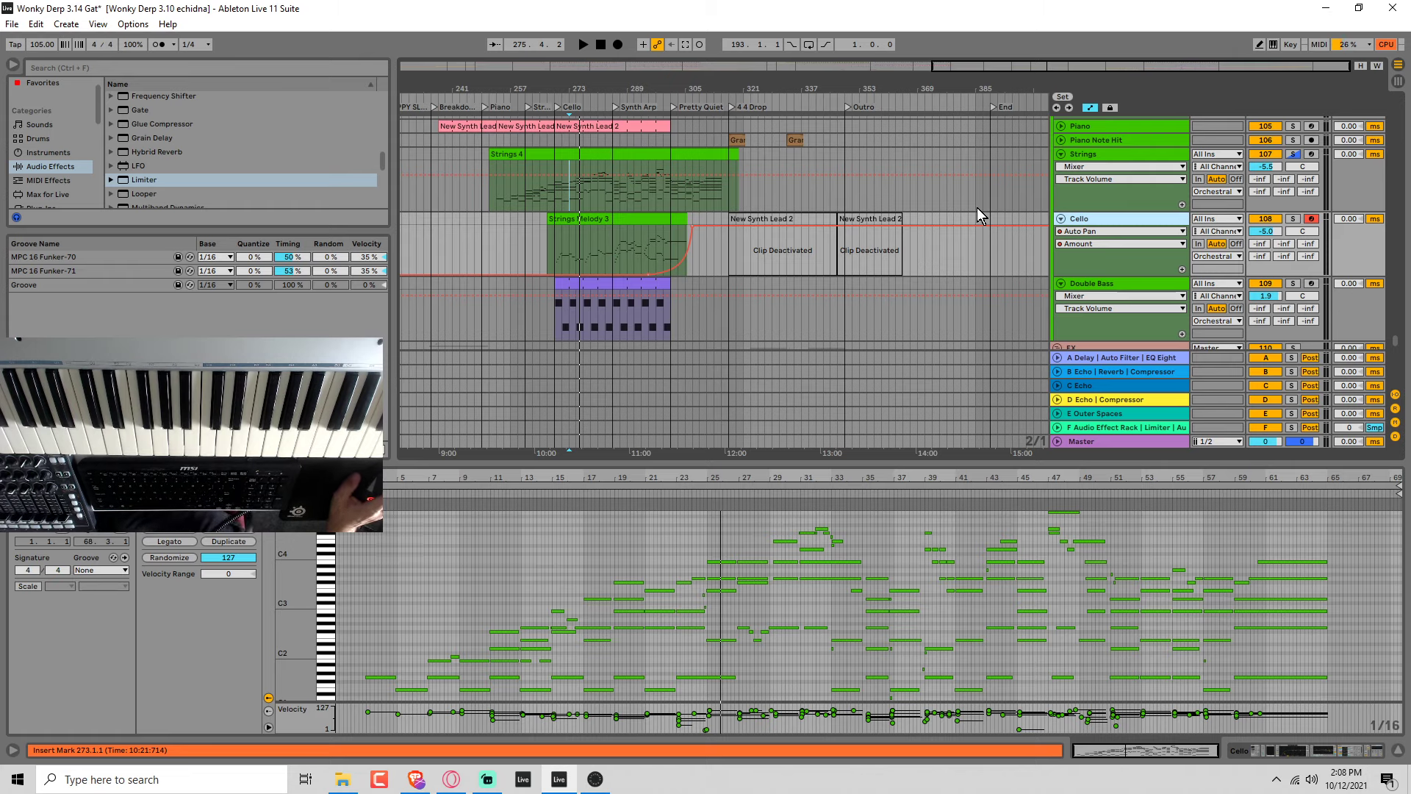
pyautogui.click(1078, 285)
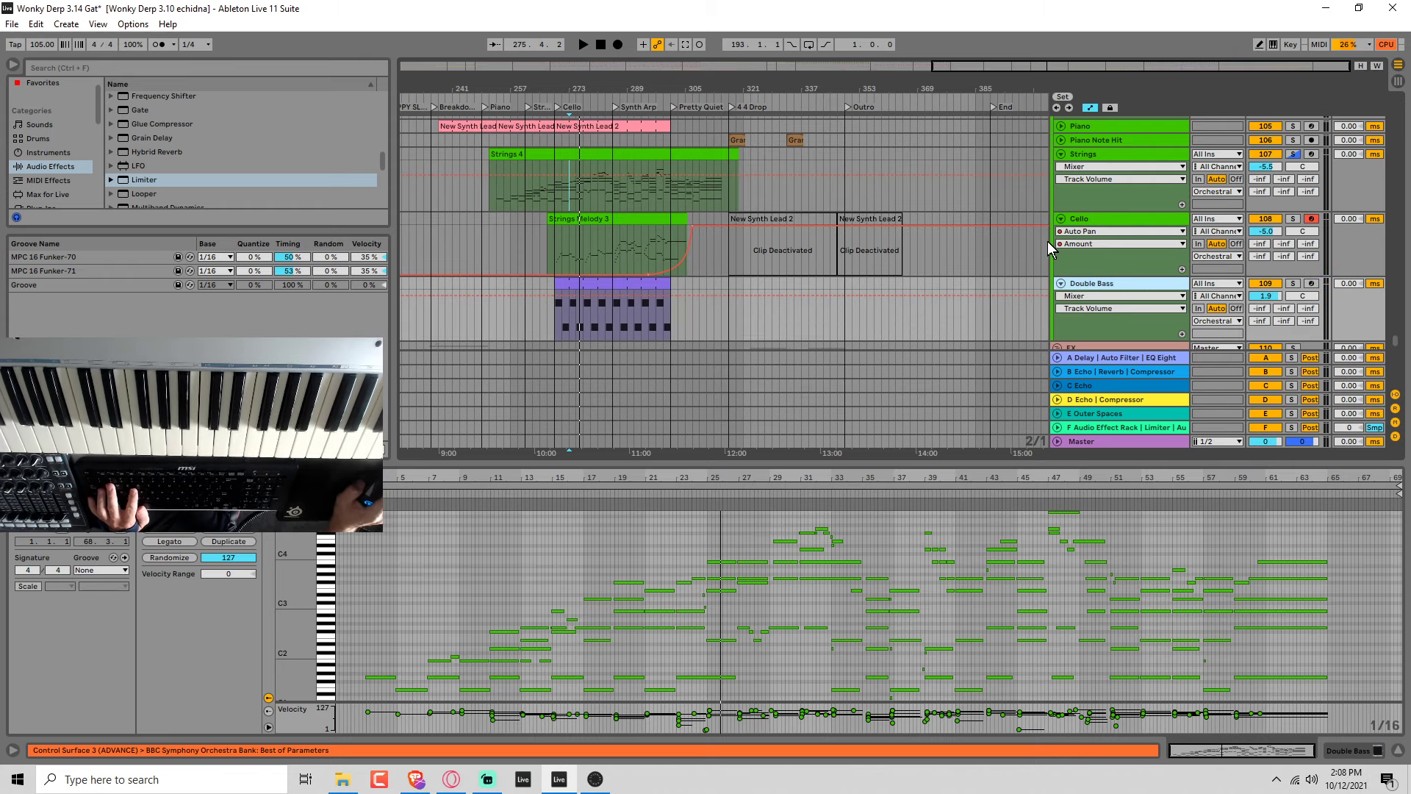
pyautogui.click(63, 176)
pyautogui.hotkey('ctrl', 'shift', 't')
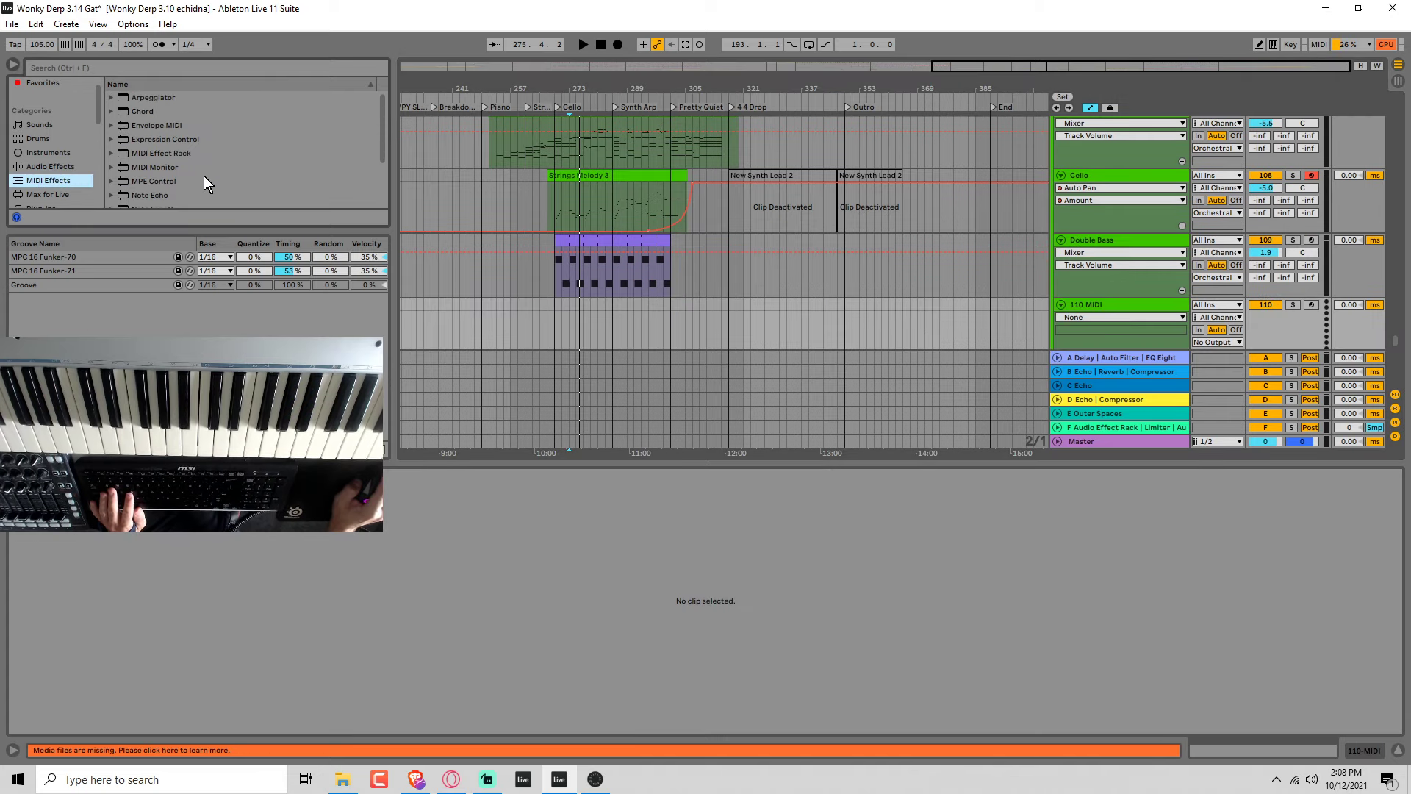
pyautogui.scroll(-1, 55, 170)
pyautogui.click(57, 179)
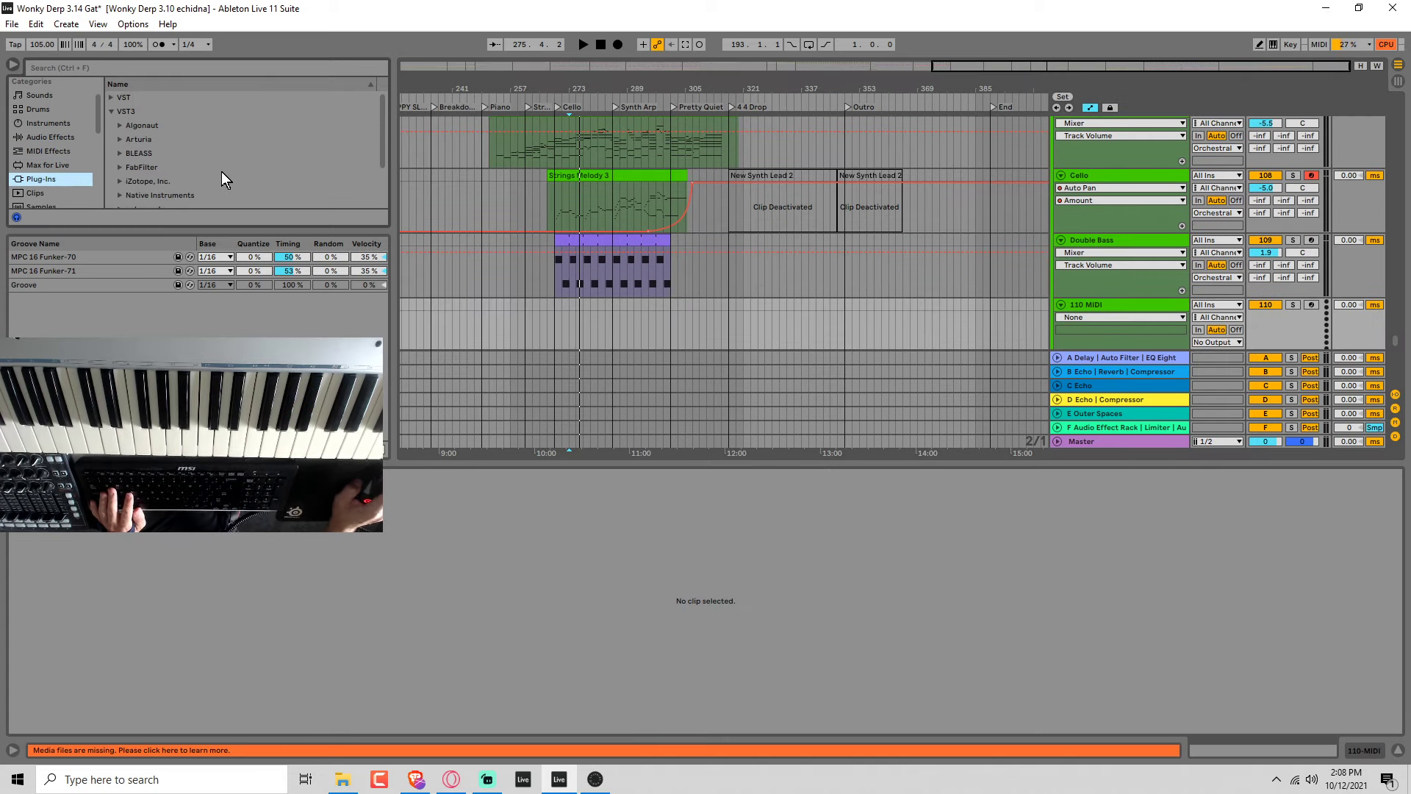
pyautogui.scroll(-3, 222, 170)
pyautogui.moveTo(219, 171); pyautogui.dragTo(1103, 309)
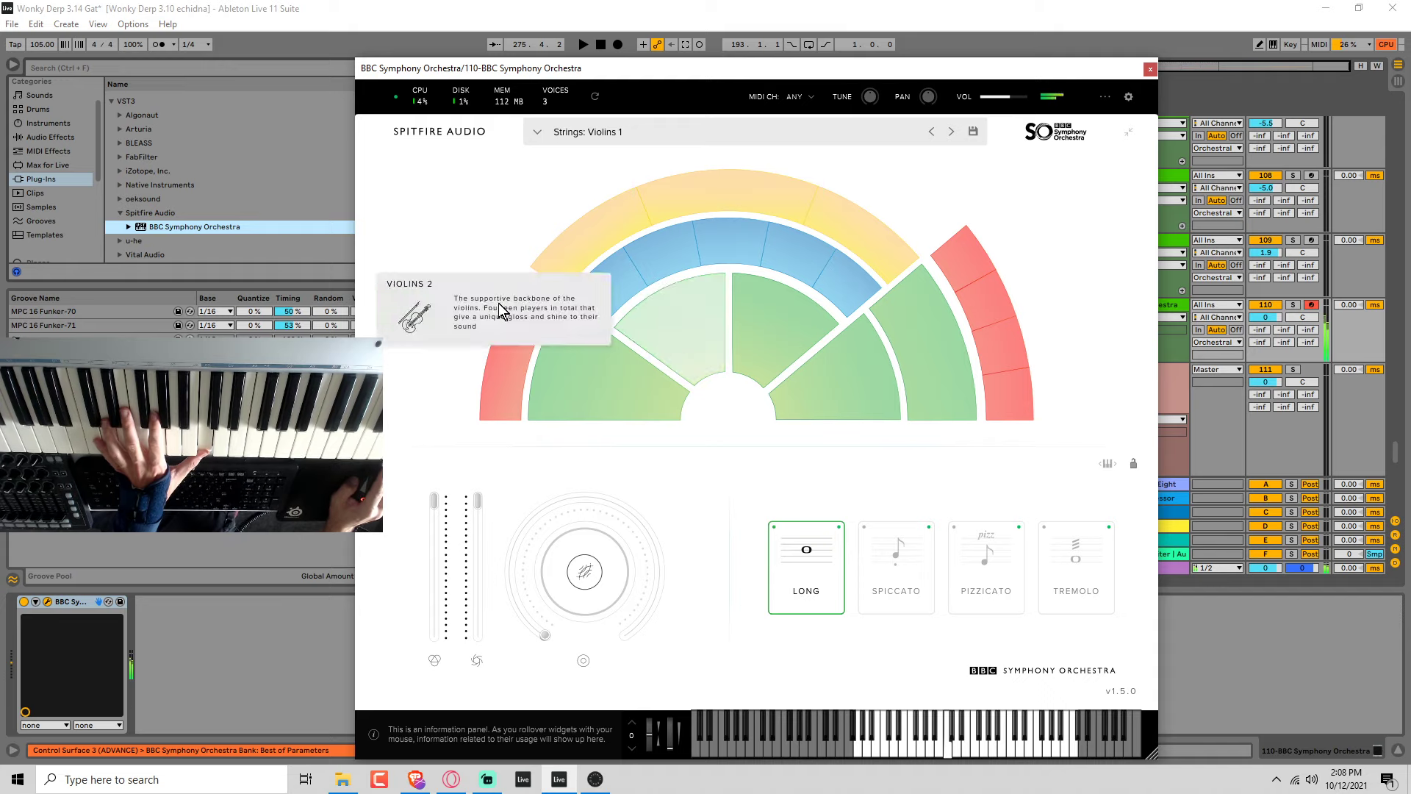
# Choose the Brass: Horns a4 patch in the orchestra plug-in and close the plug-in window.
pyautogui.click(516, 346)
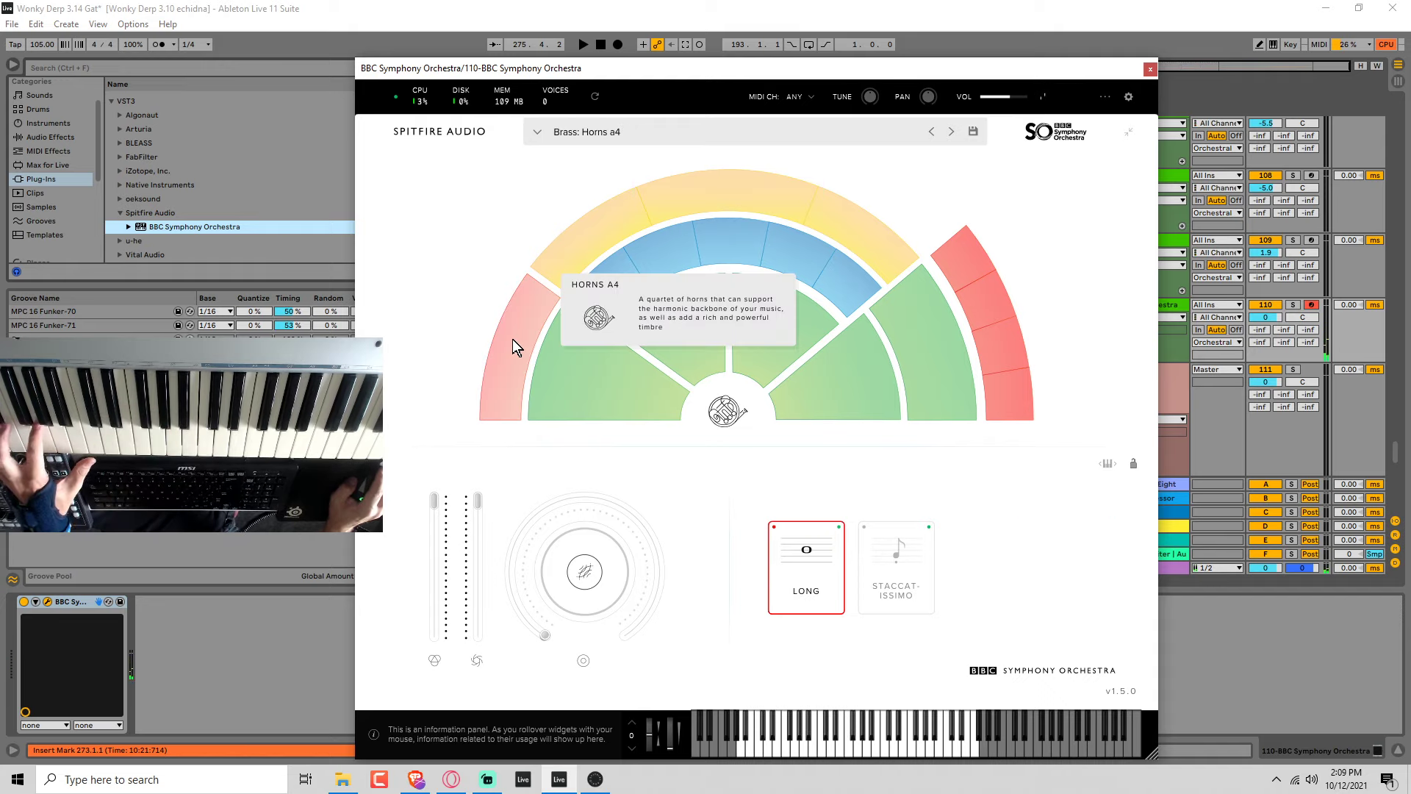
pyautogui.moveTo(907, 315)
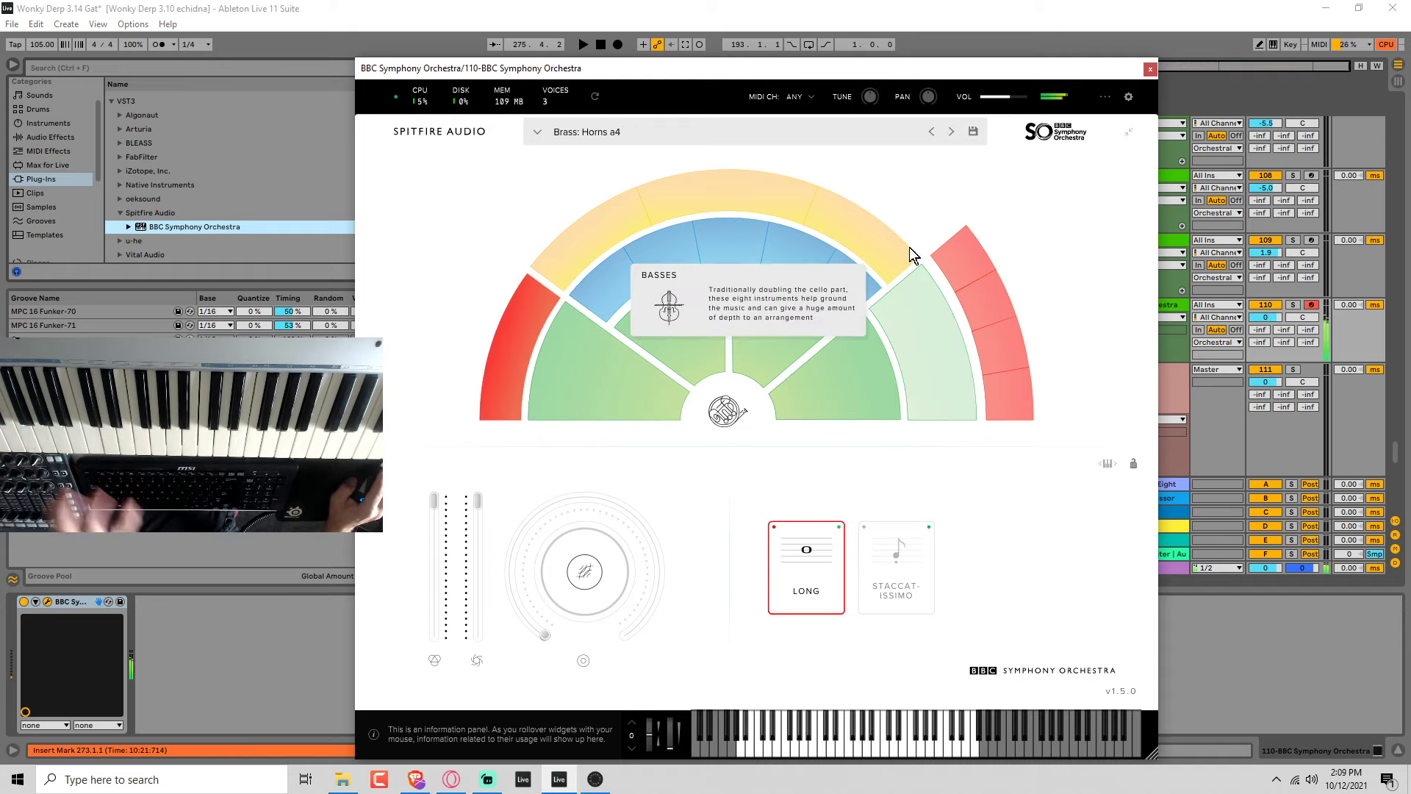
pyautogui.click(1150, 69)
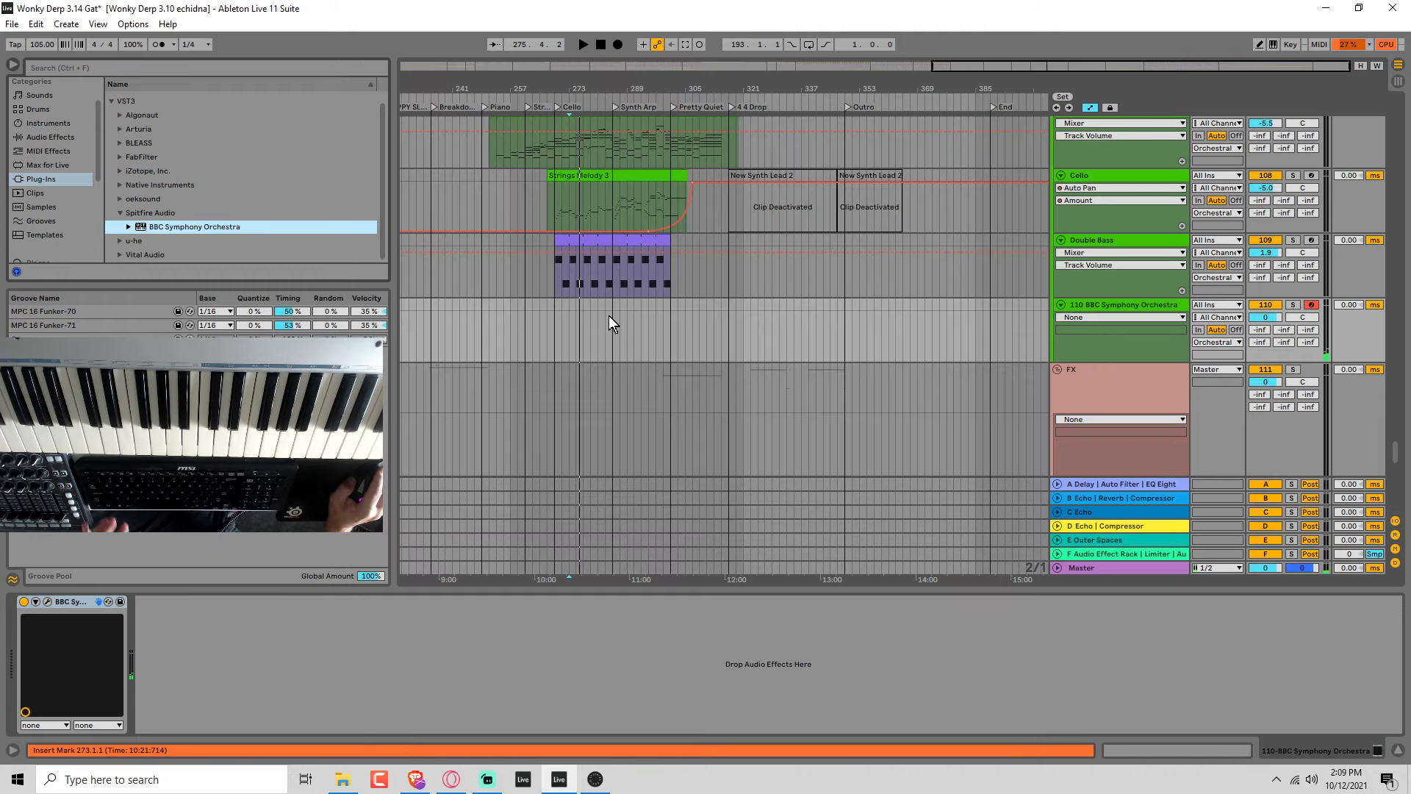
# Play the arrangement from bar 269 and set the new orchestra track's volume to -4.3 dB.
pyautogui.click(556, 328)
pyautogui.press('space')
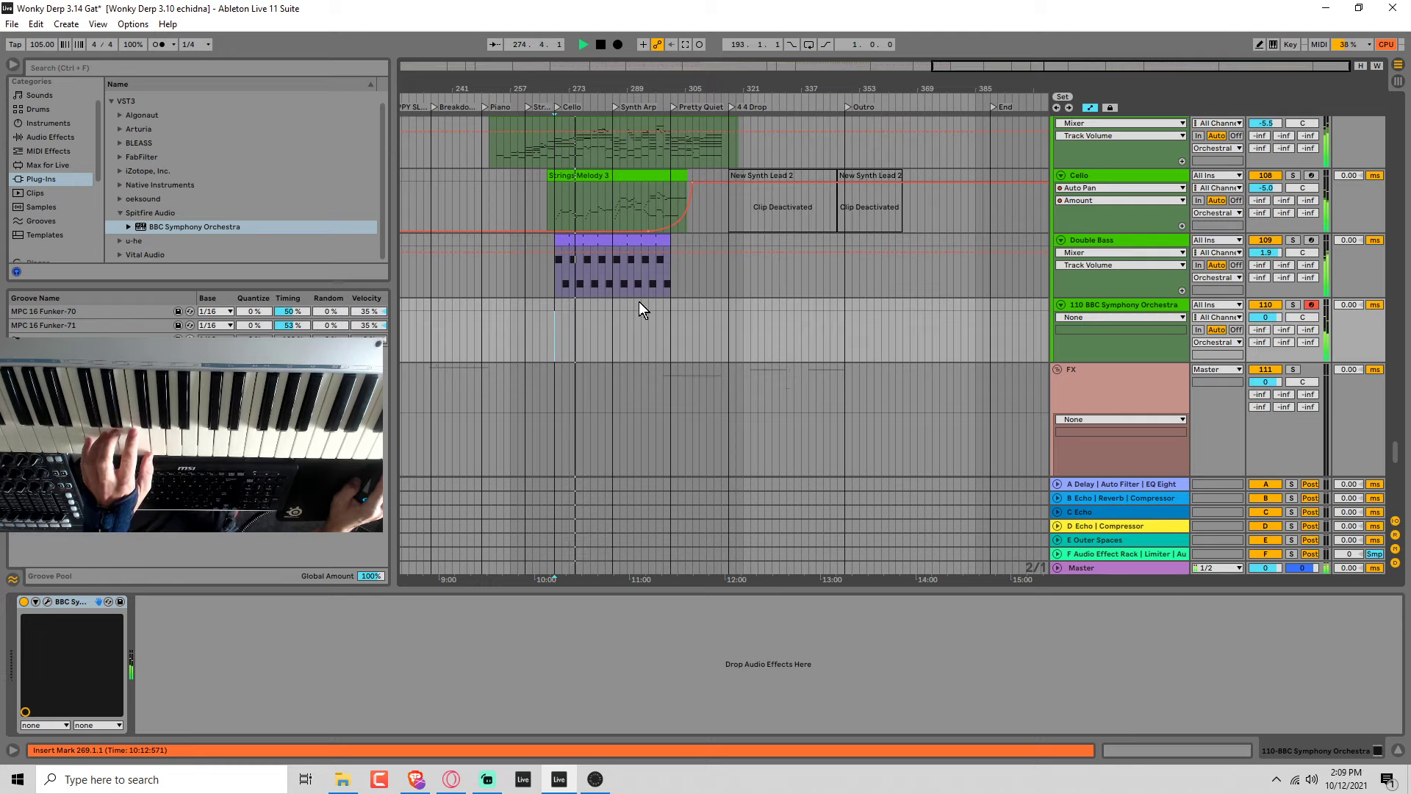
pyautogui.moveTo(1266, 315); pyautogui.dragTo(1267, 318)
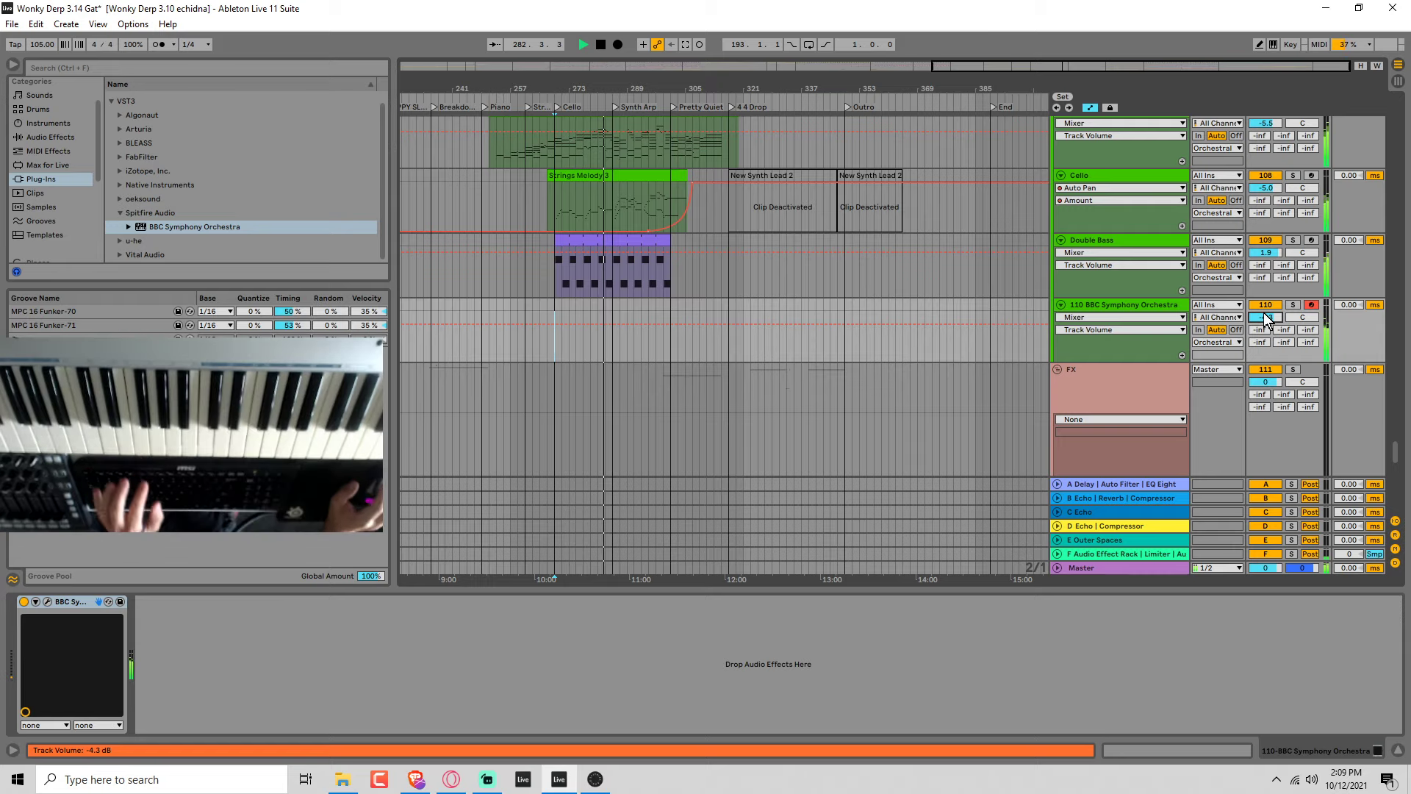
pyautogui.press('space')
# Rename the new BBC Symphony Orchestra track to Horns.
pyautogui.click(1145, 306)
pyautogui.hotkey('ctrl', 'r')
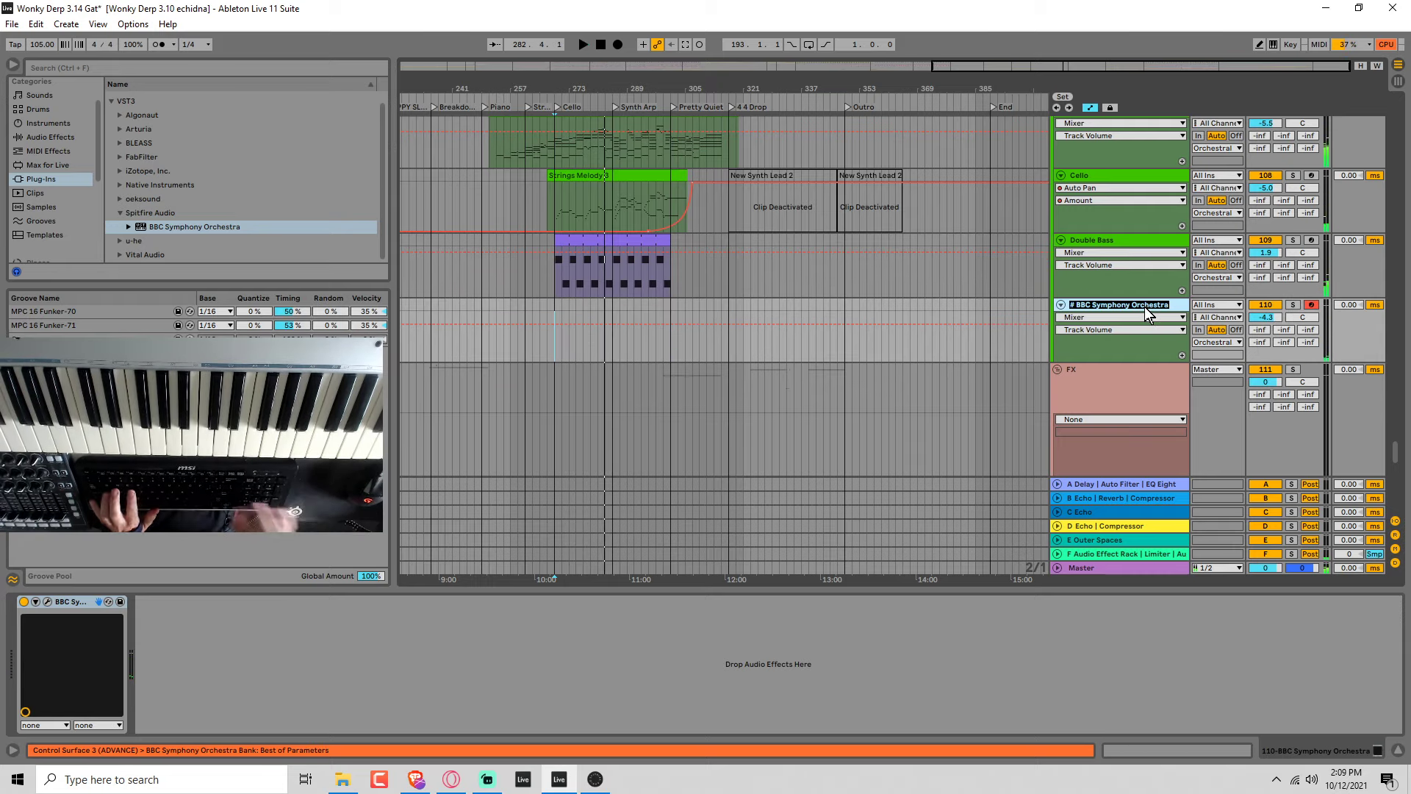
pyautogui.write('Horns')
pyautogui.press('Return')
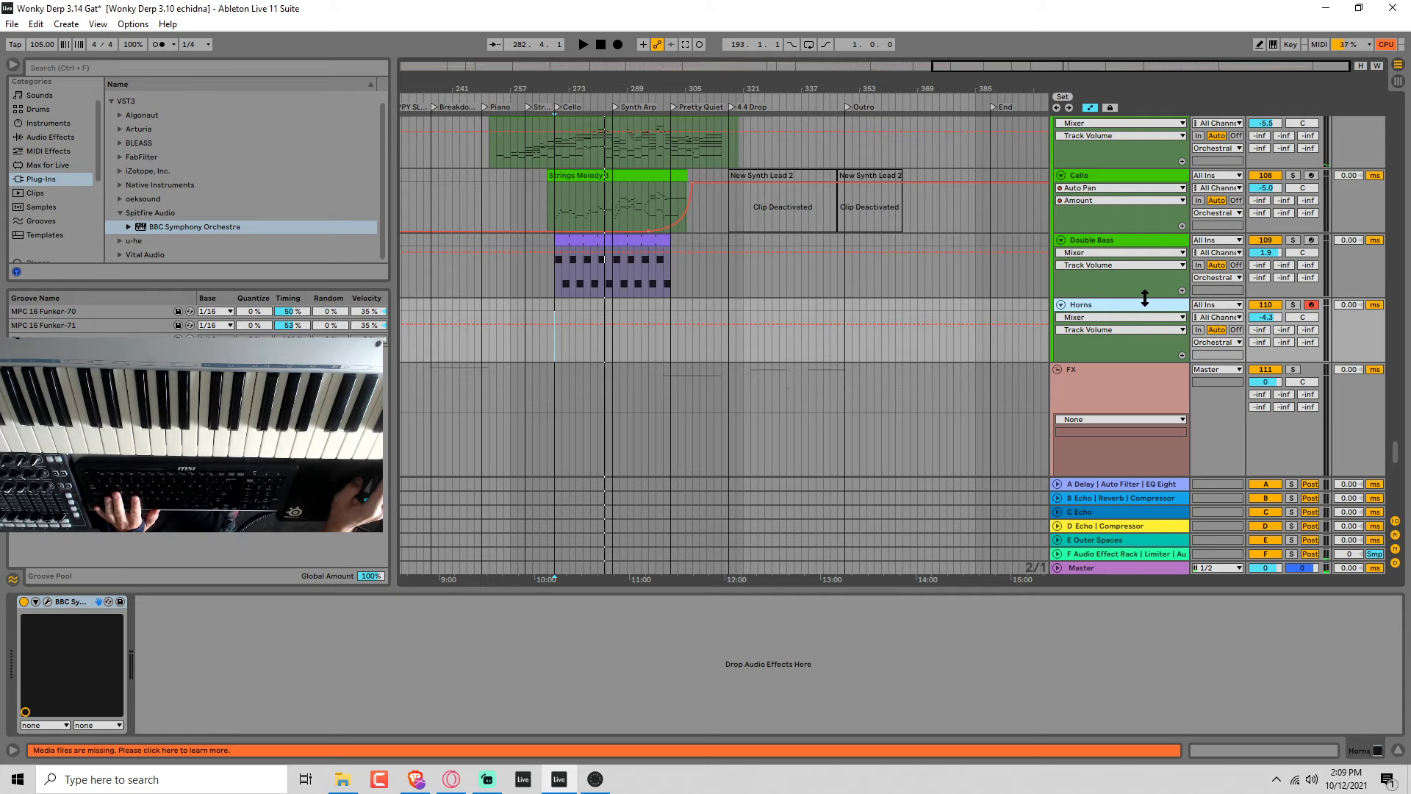
pyautogui.click(1145, 296)
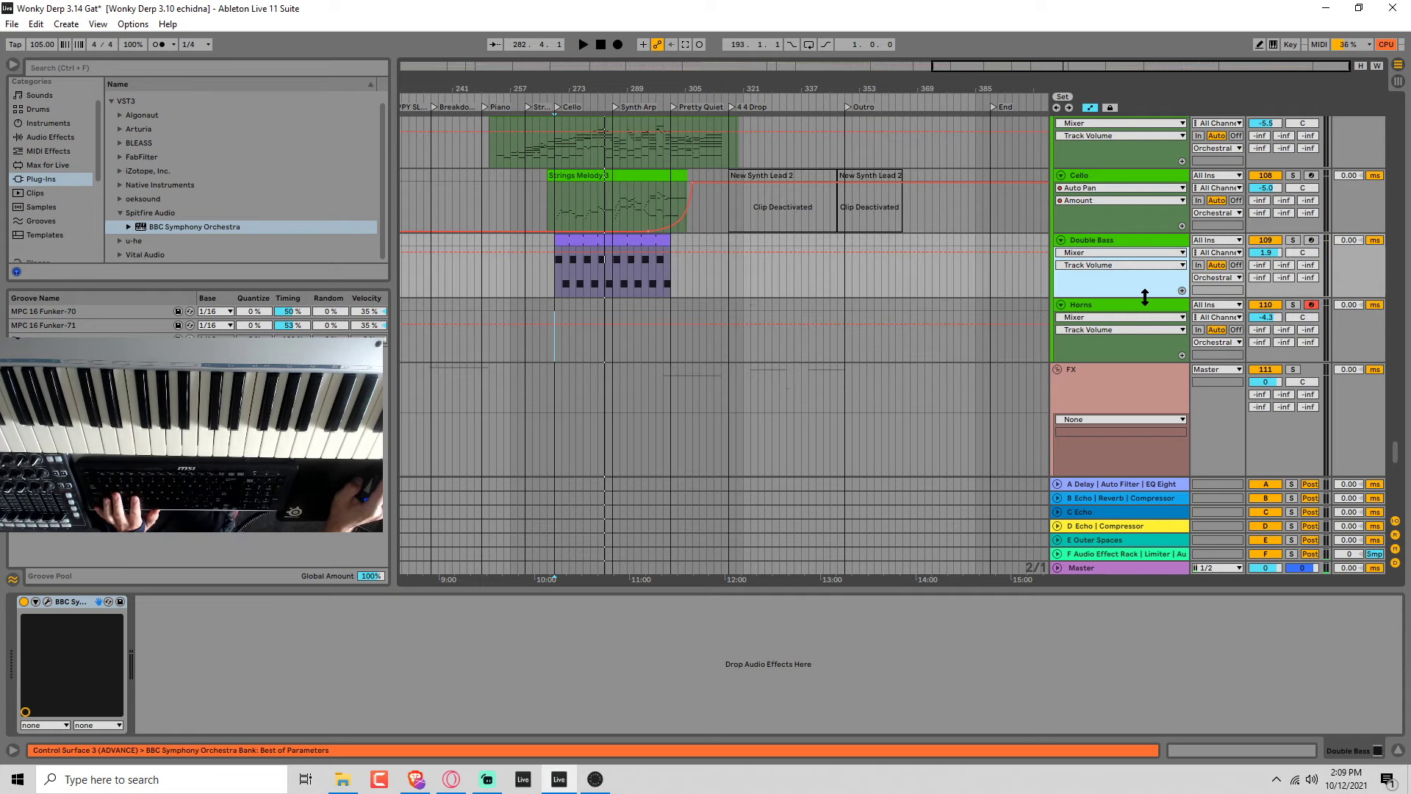
# Duplicate the Horns track and rename the copy Harp.
pyautogui.click(1099, 304)
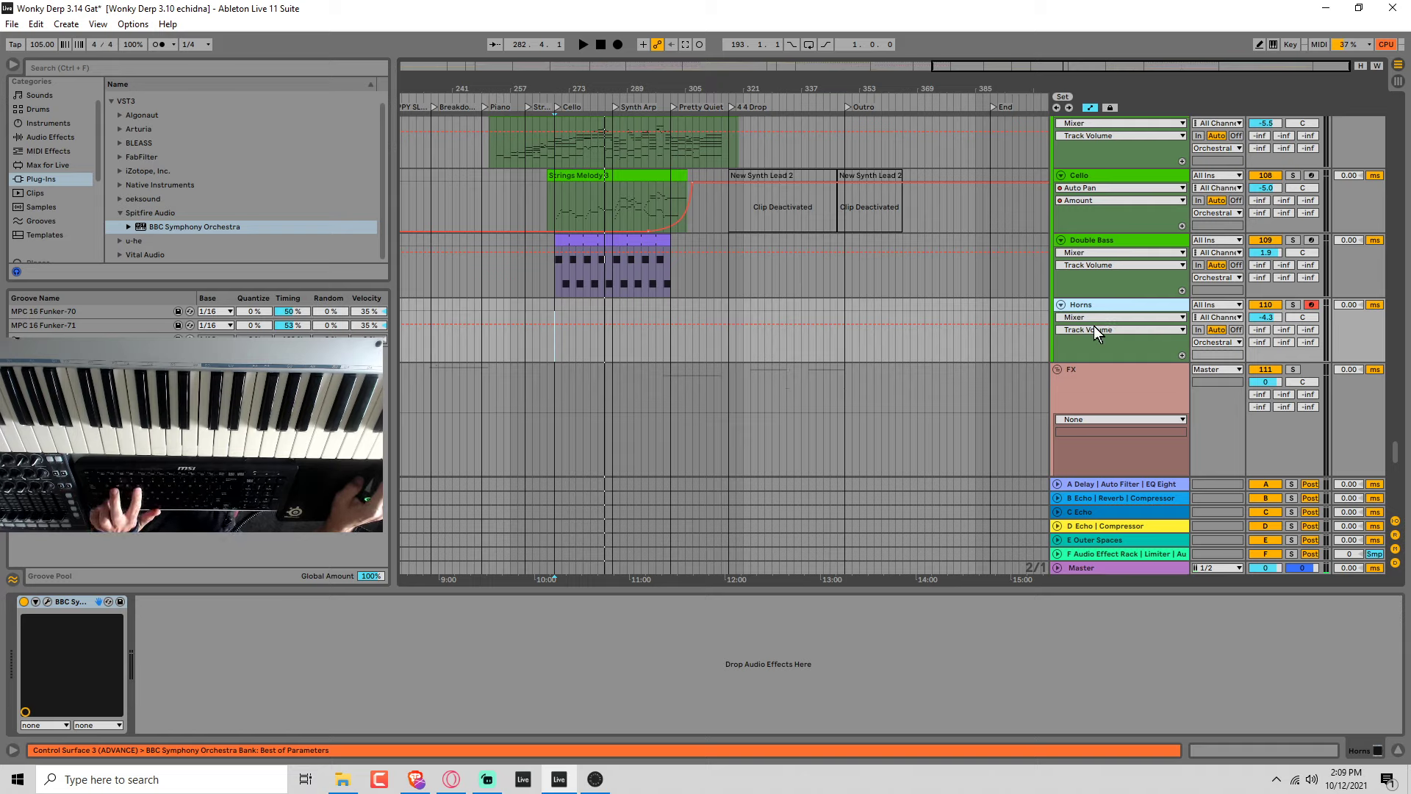
pyautogui.hotkey('ctrl', 'd')
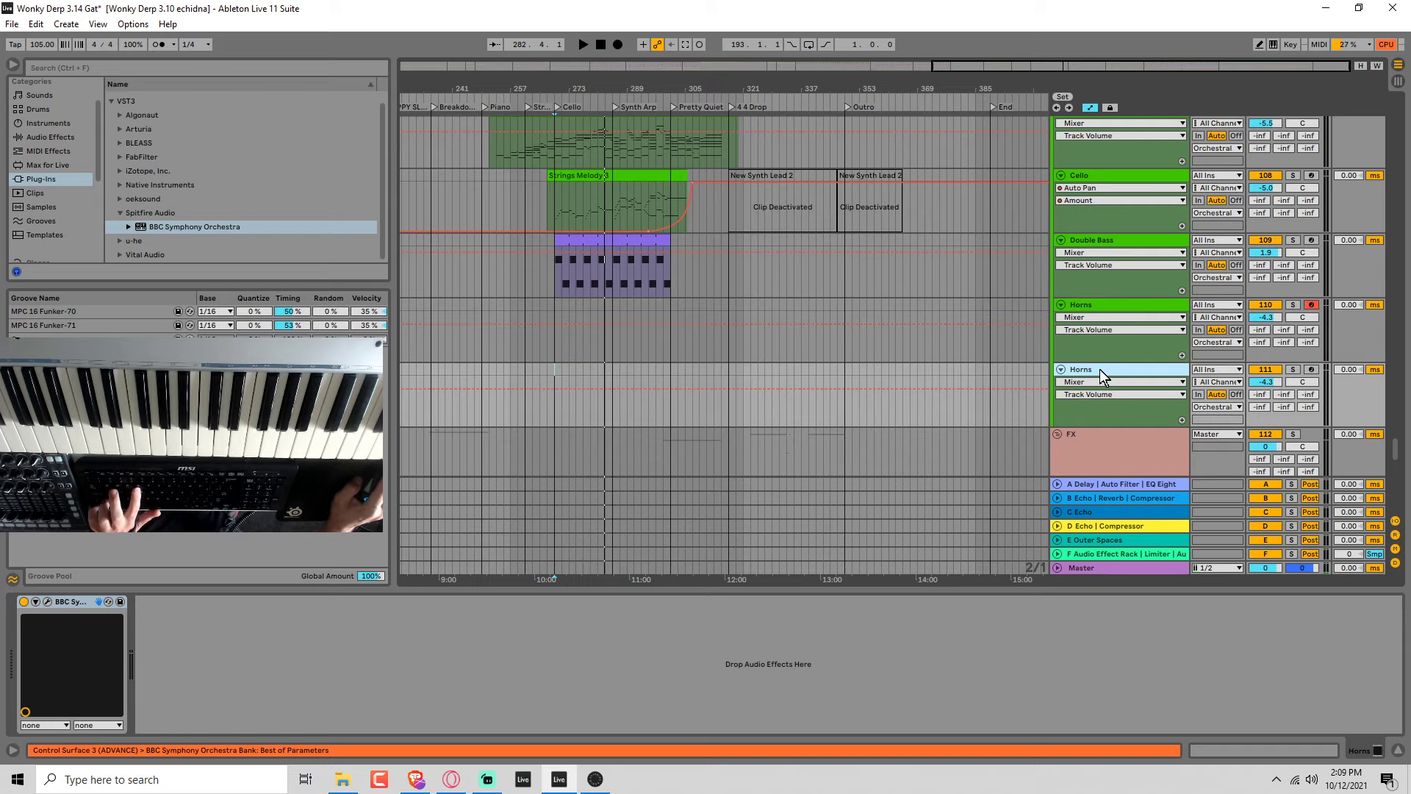
pyautogui.hotkey('ctrl', 'r')
pyautogui.write('Harp')
pyautogui.press('Return')
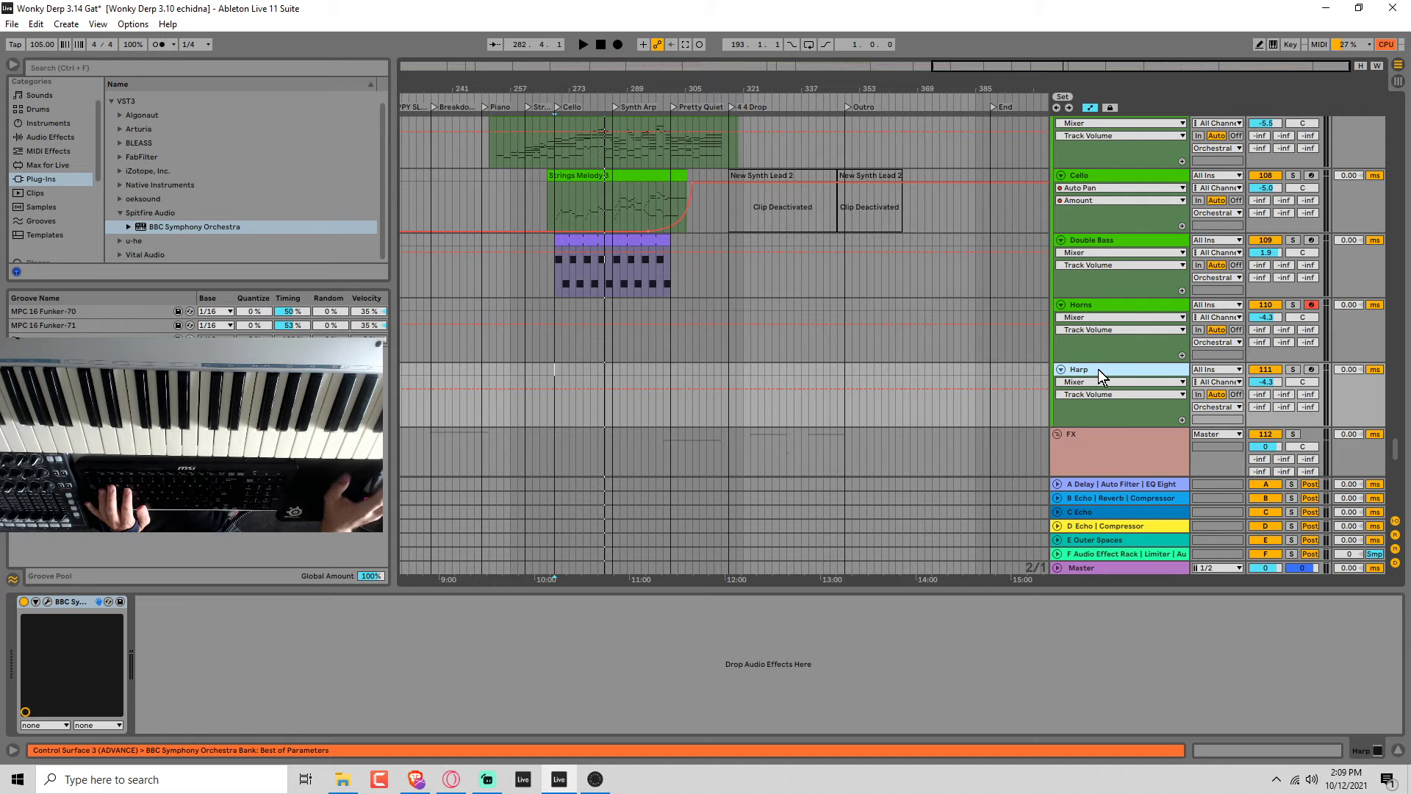
# Load the Harp and Celeste percussion patch in the Harp track's orchestra plug-in with the Harp Plucks technique.
pyautogui.click(47, 601)
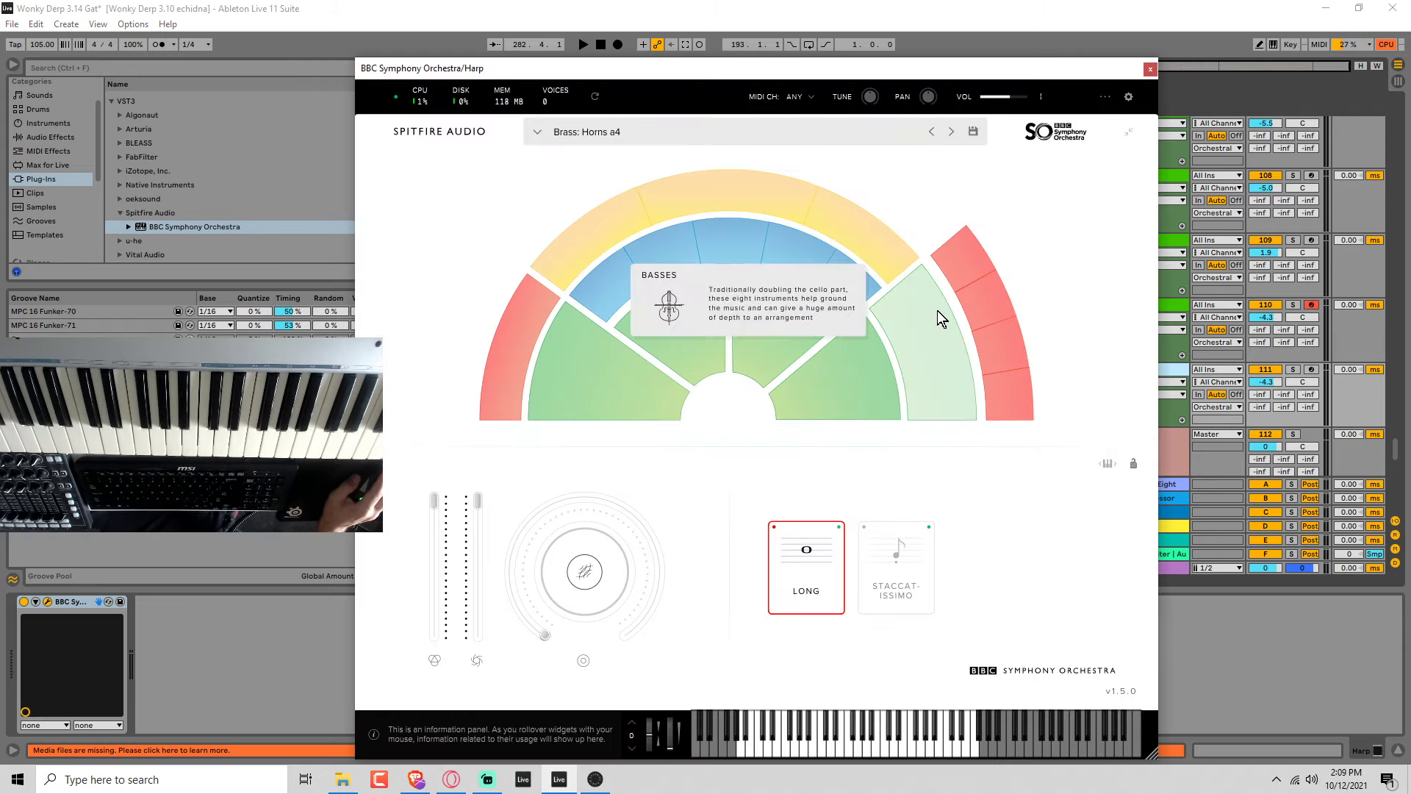
pyautogui.click(682, 195)
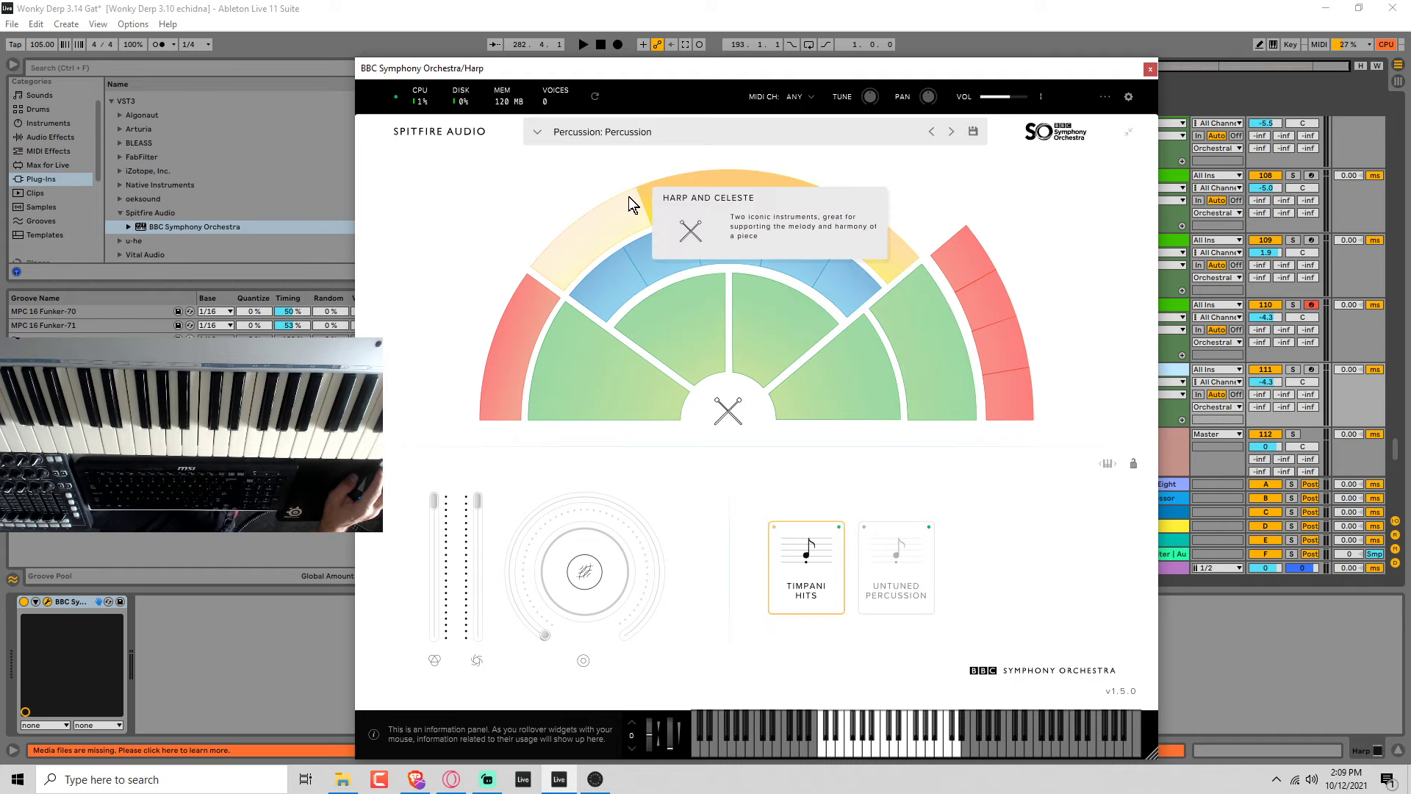
pyautogui.click(865, 243)
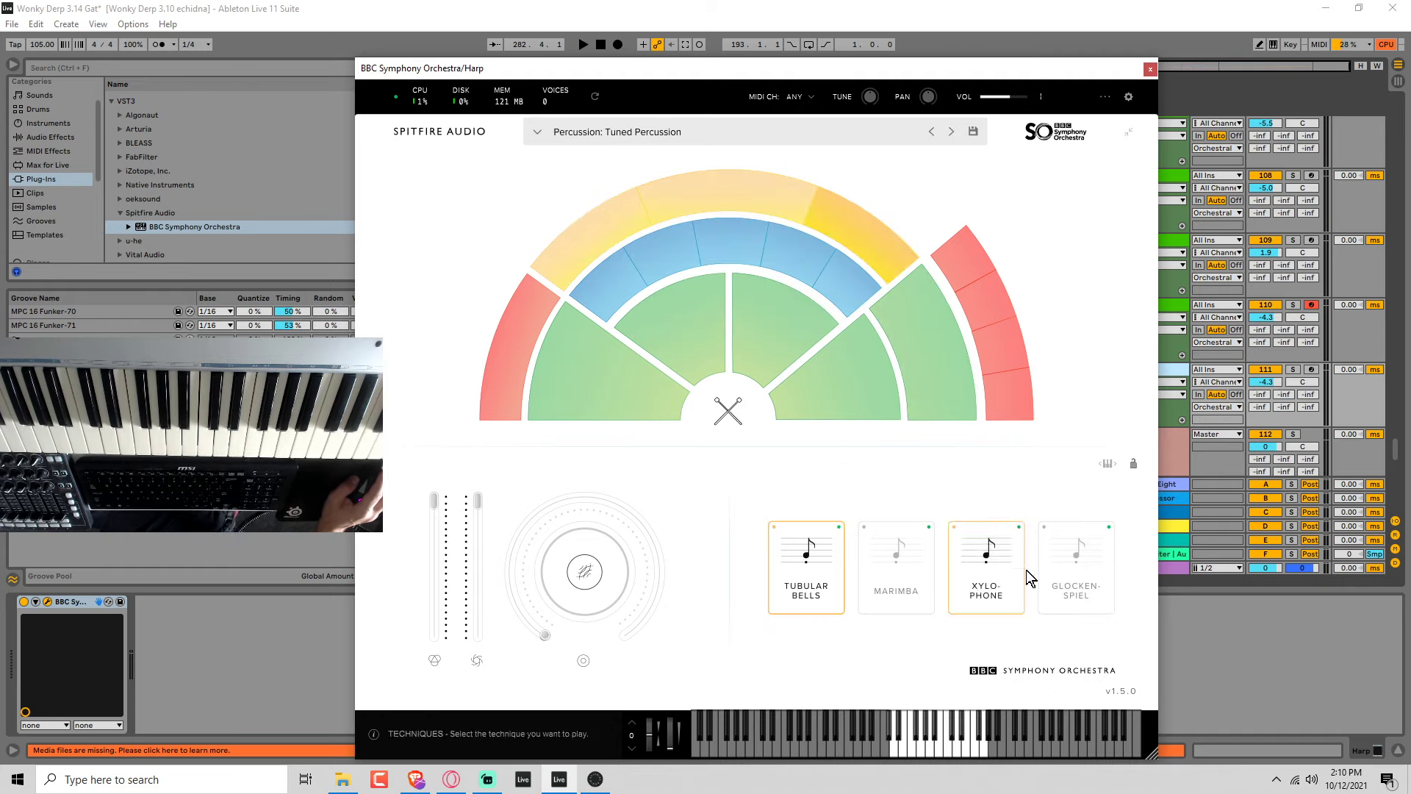
pyautogui.click(640, 220)
pyautogui.click(781, 578)
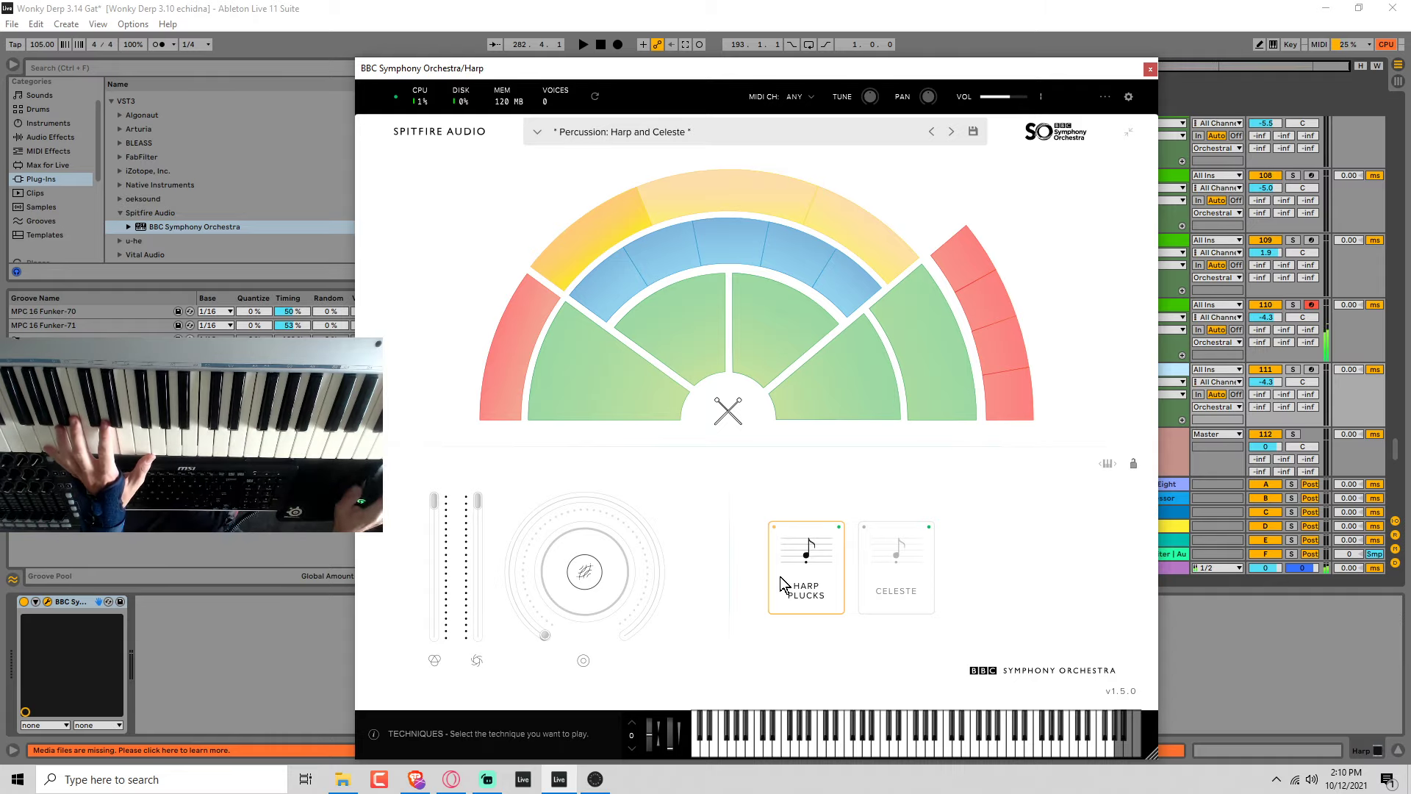
# Arm the Harp track, audition it over playback and set its volume to 0.7 dB.
pyautogui.click(1312, 369)
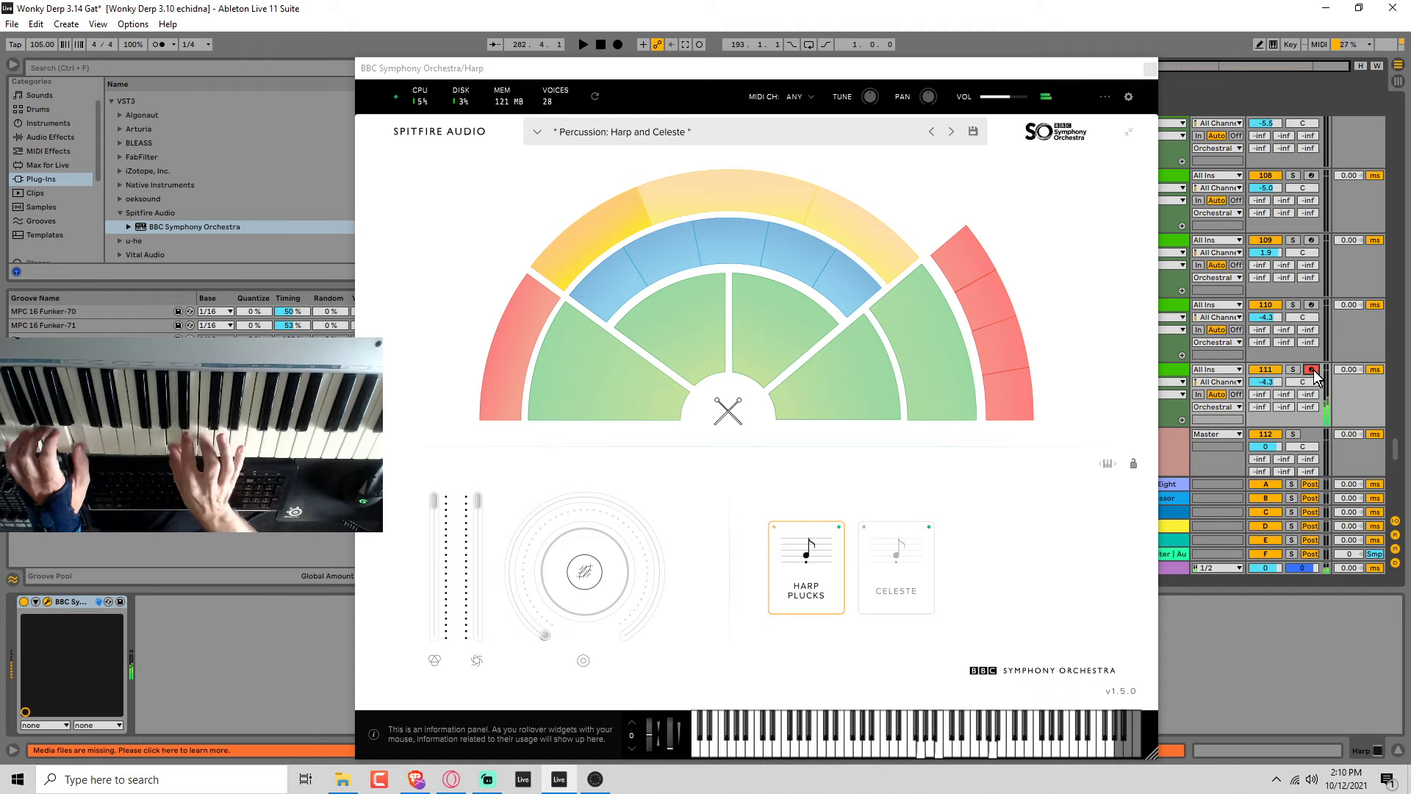
pyautogui.press('space')
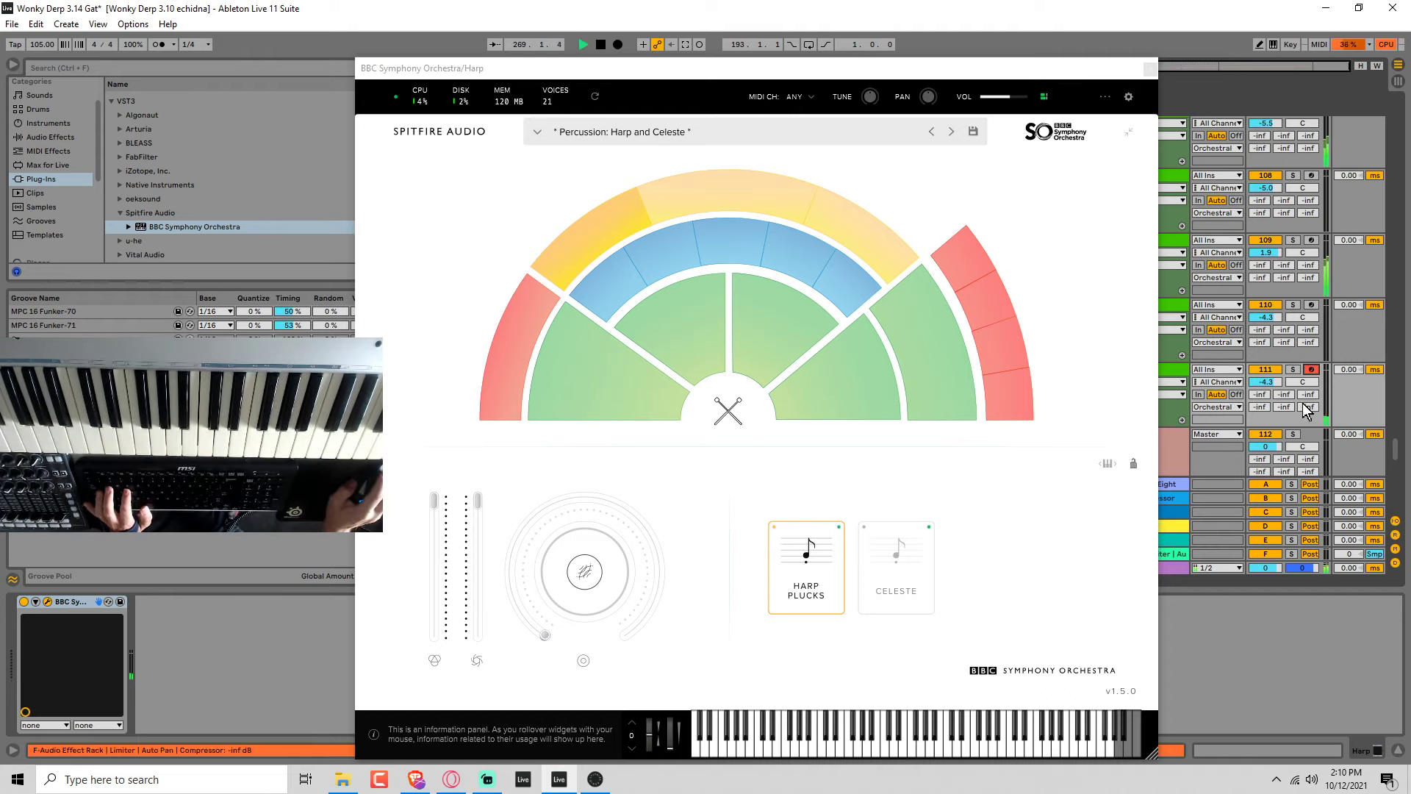
pyautogui.moveTo(1266, 382); pyautogui.dragTo(1265, 363)
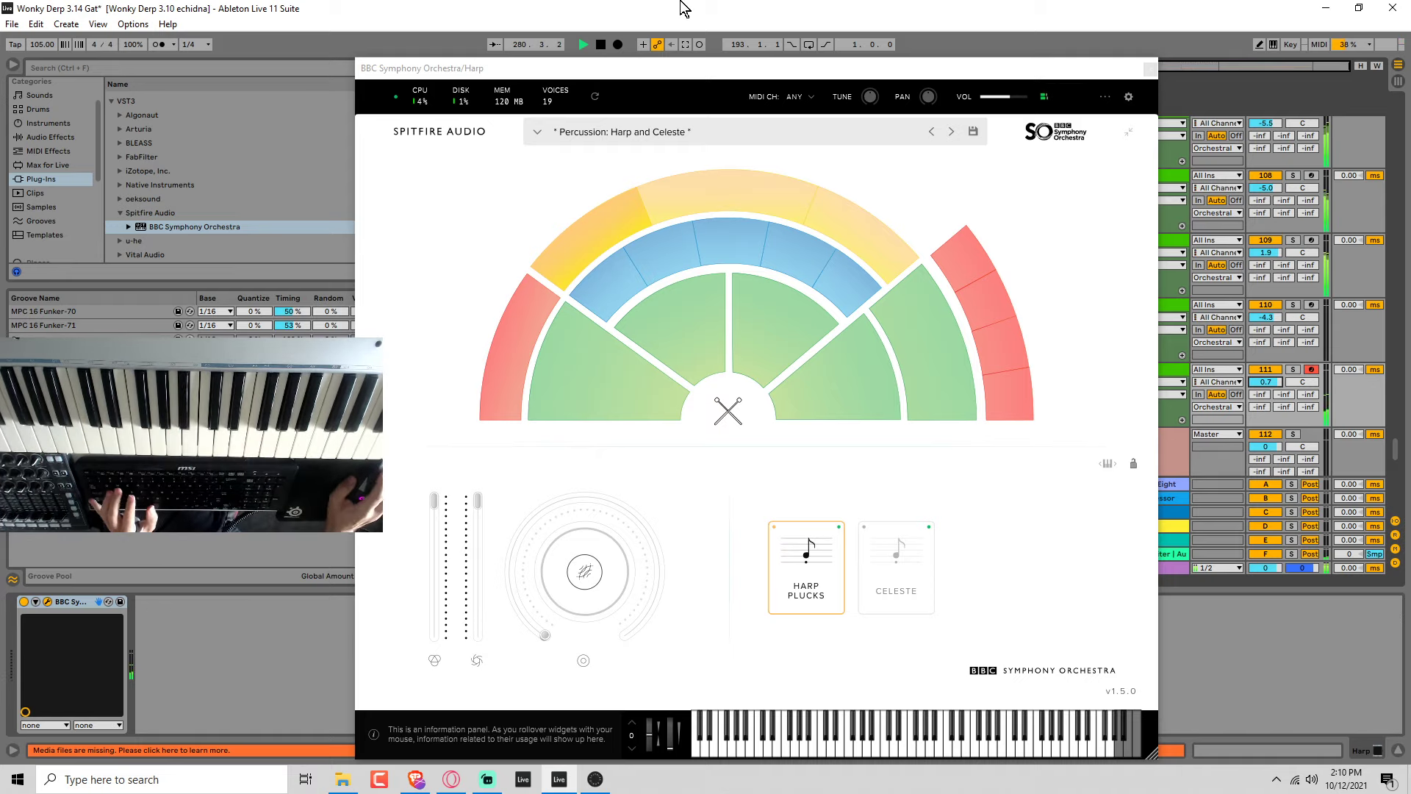
pyautogui.press('space')
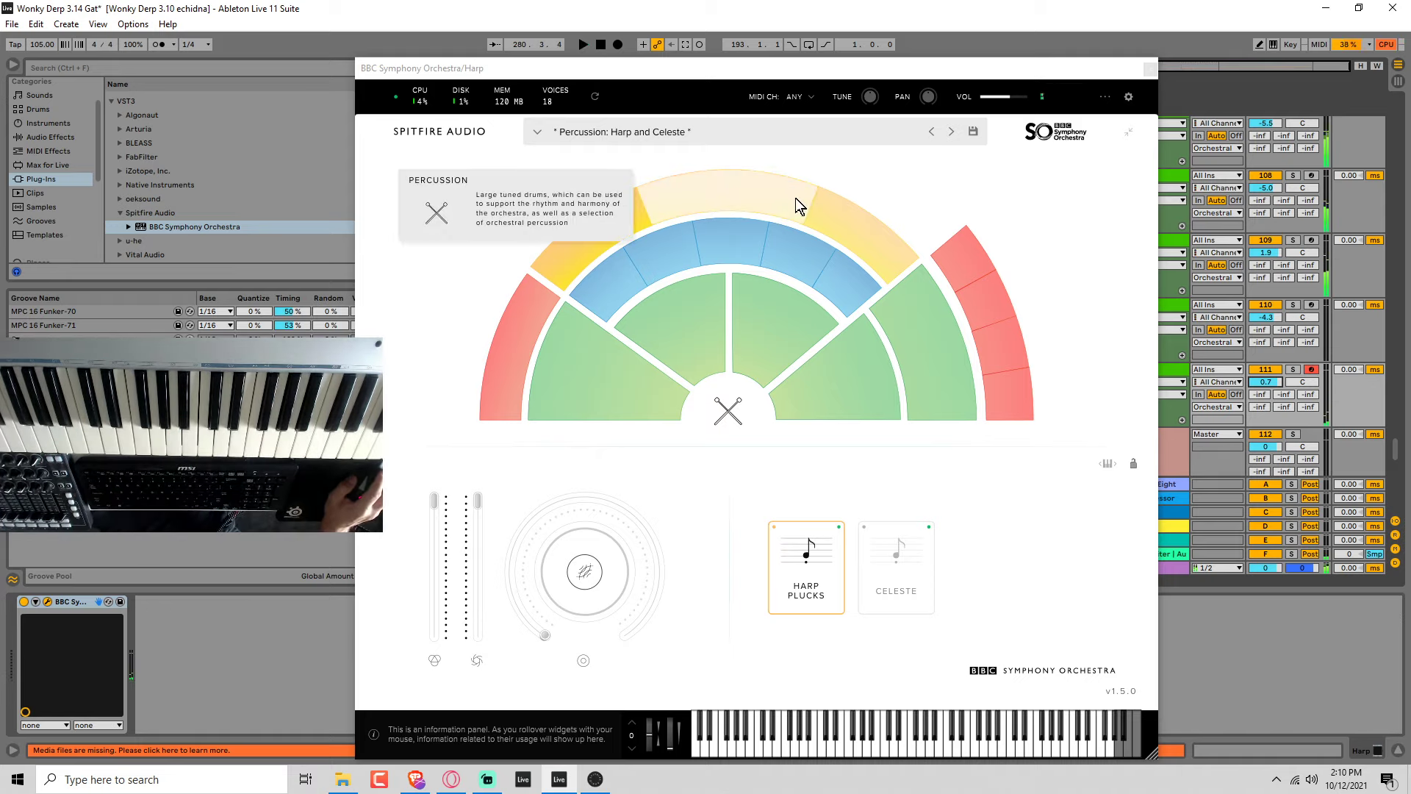
# Load the Tuned Percussion patch on the Harp track and audition Marimba, Xylophone and Glockenspiel over playback, ending on Glockenspiel.
pyautogui.click(757, 211)
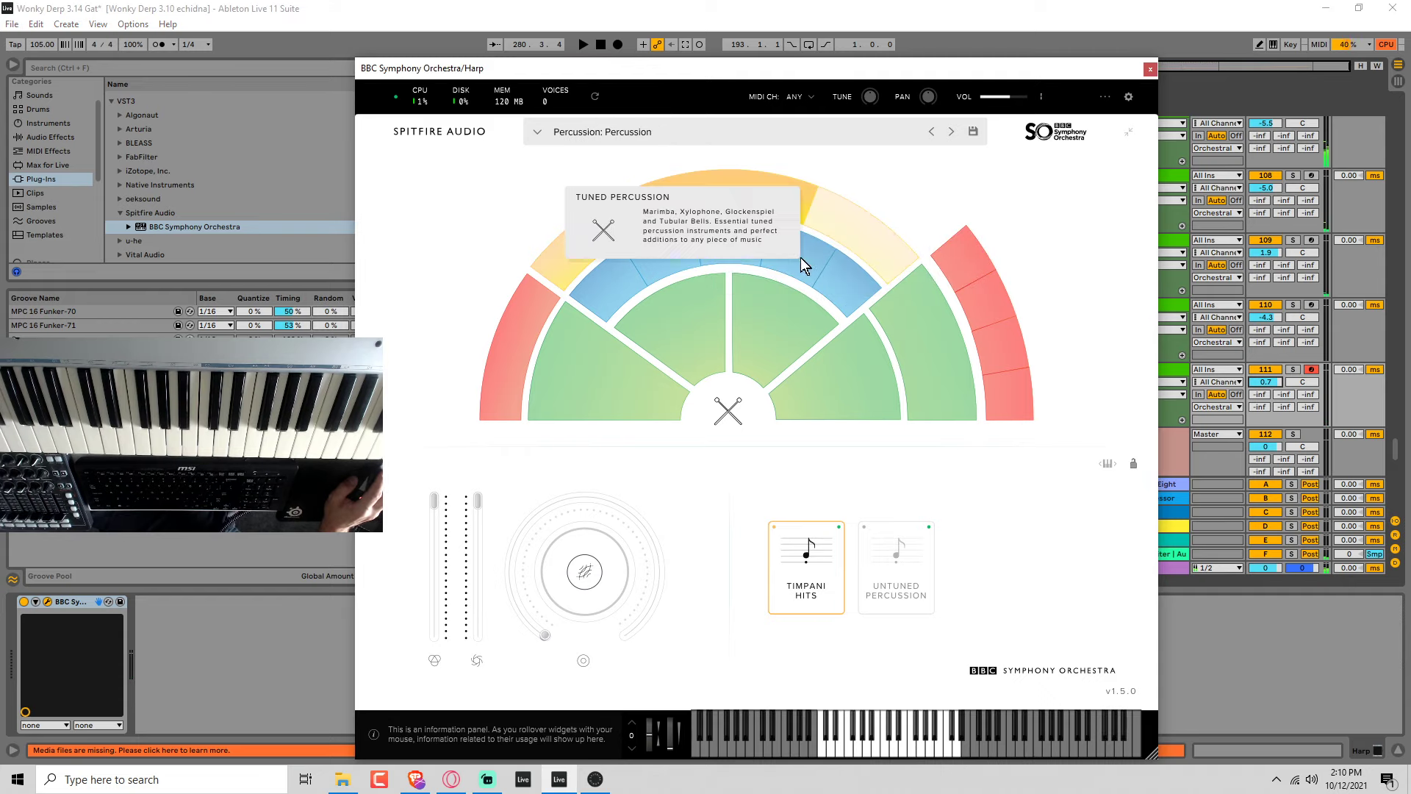
pyautogui.click(856, 211)
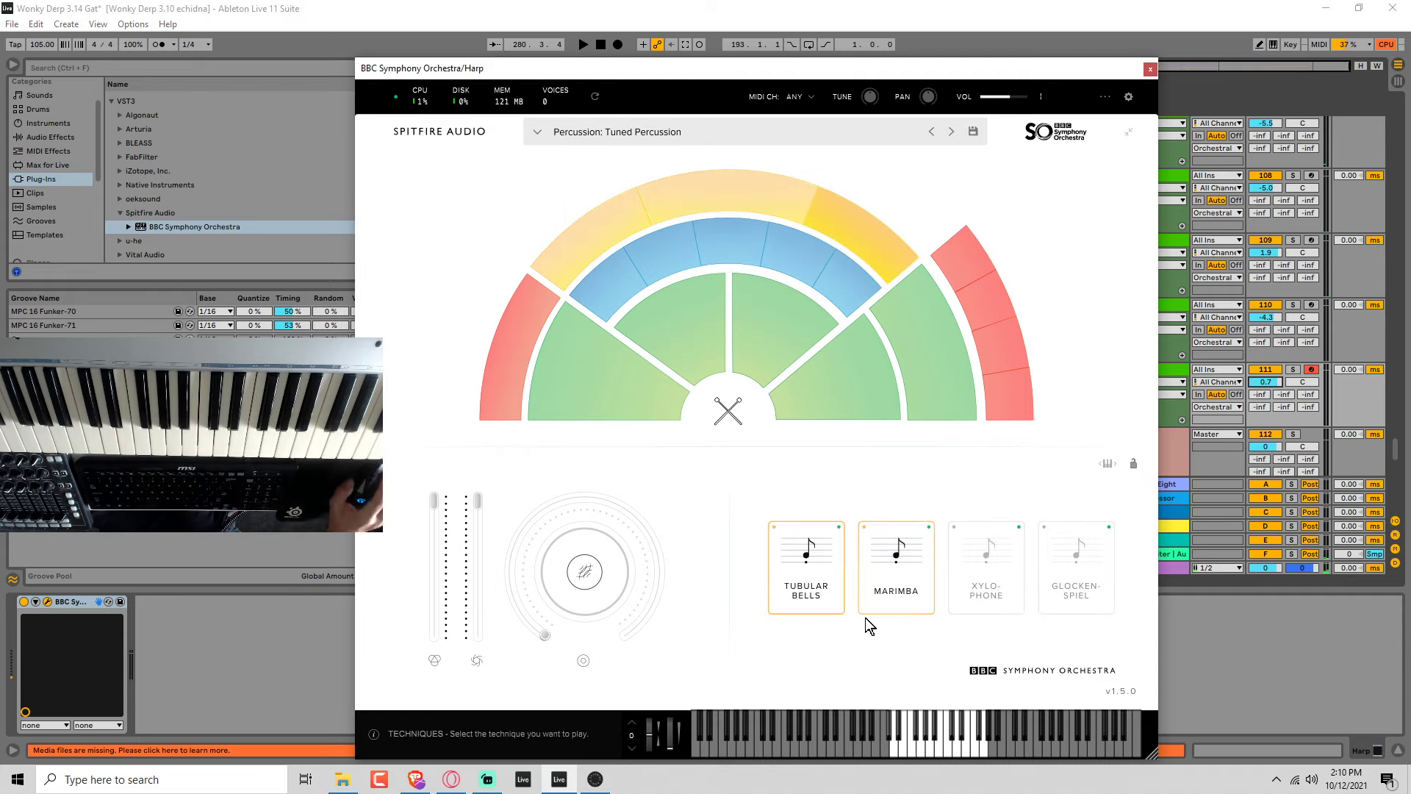
pyautogui.click(889, 595)
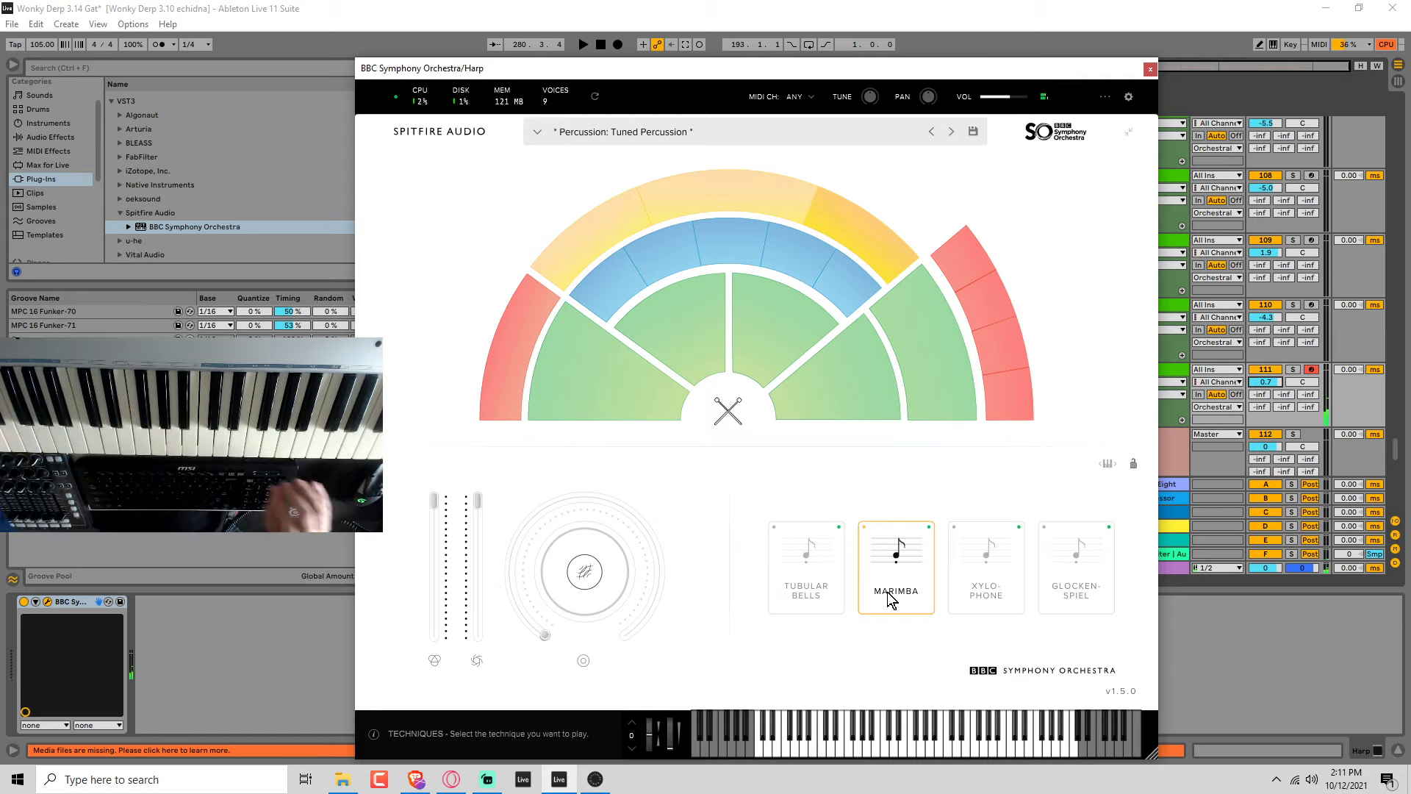
pyautogui.click(499, 8)
pyautogui.press('space')
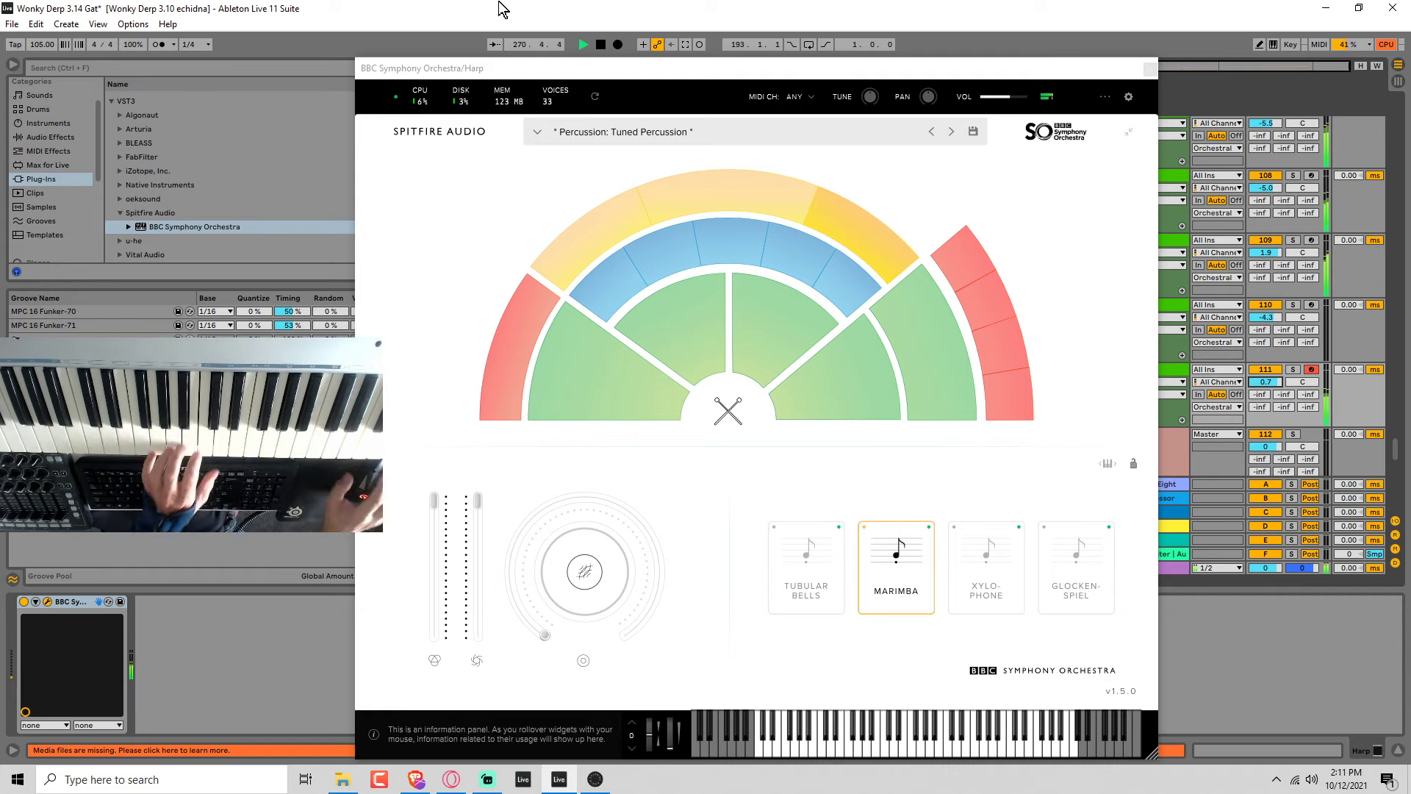
pyautogui.click(953, 581)
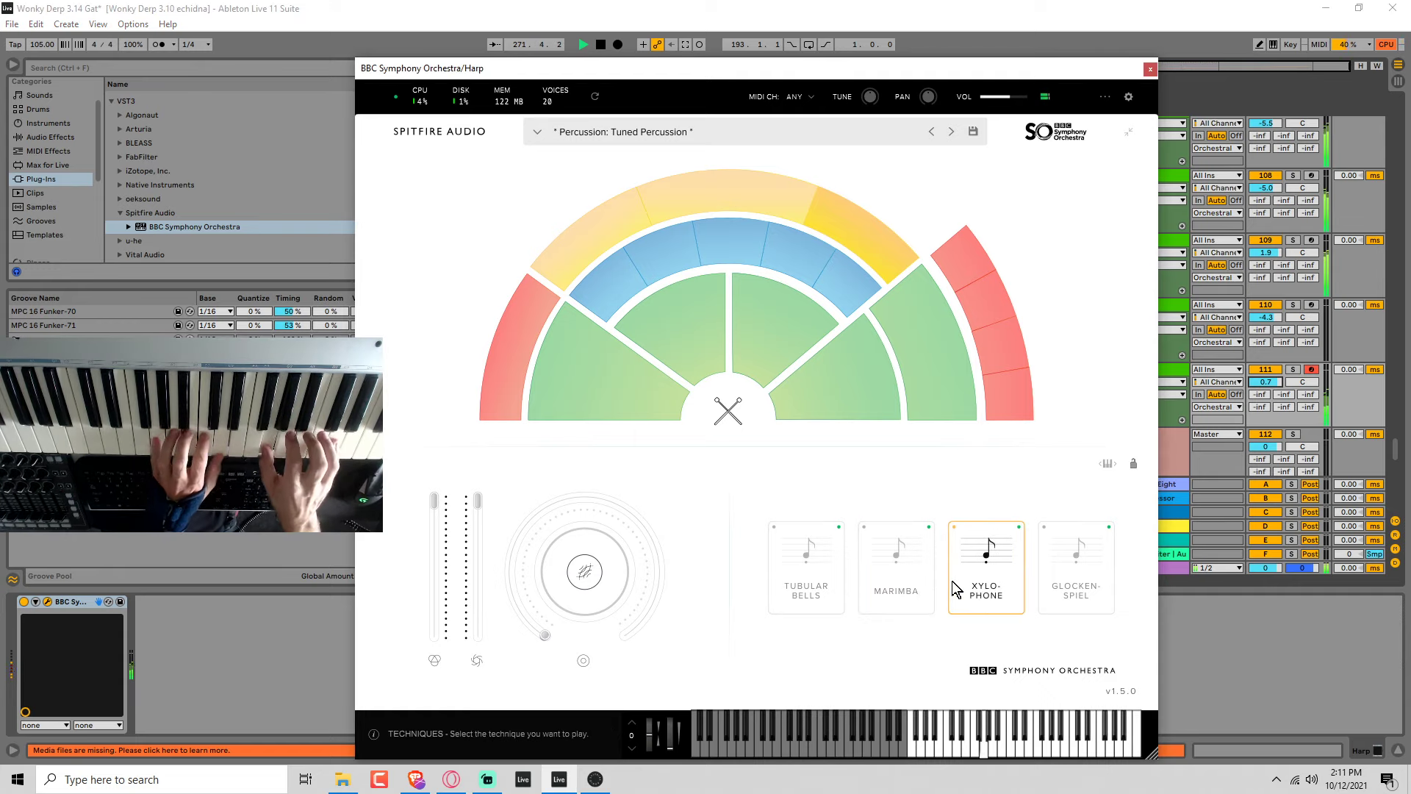
pyautogui.click(1052, 601)
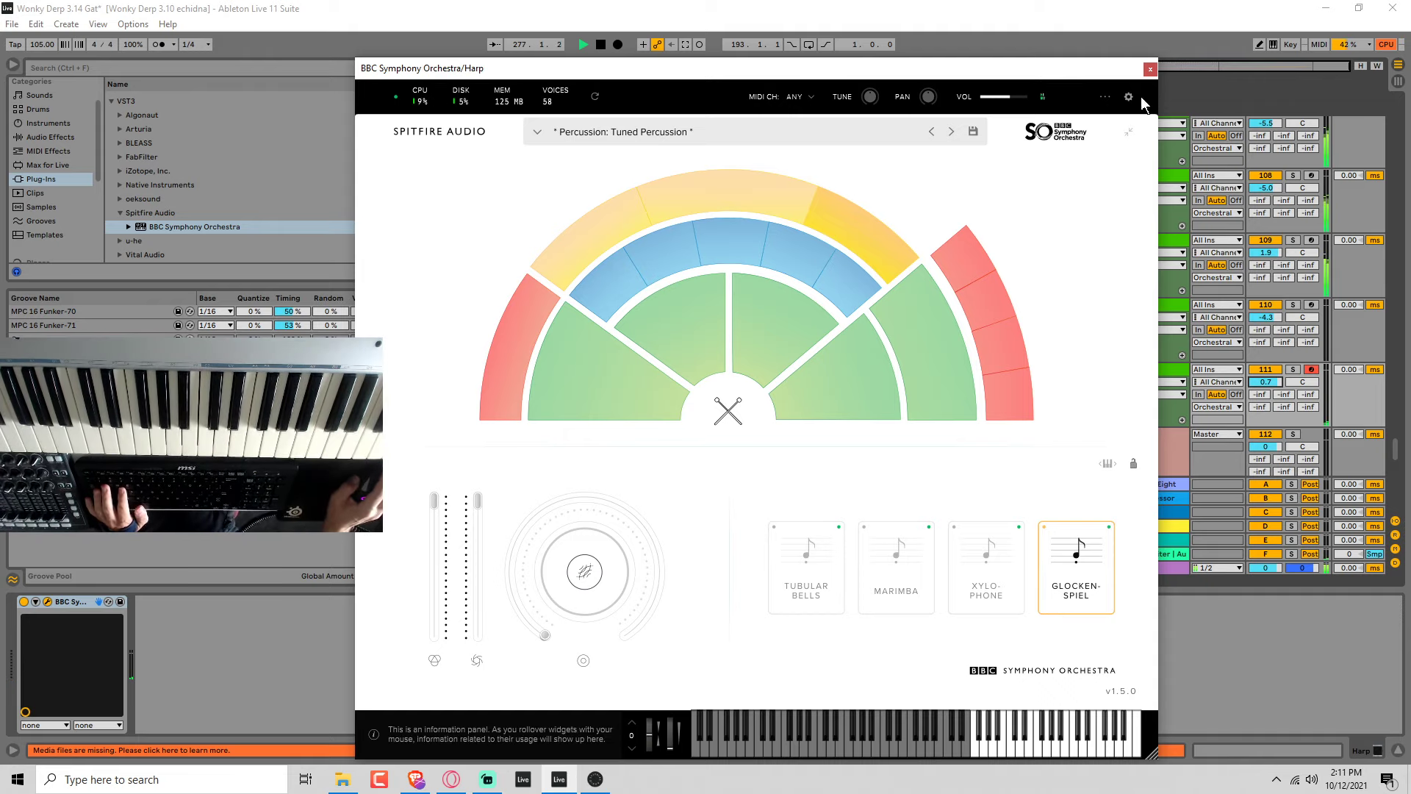
# Stop playback and arm the Horns track for recording.
pyautogui.press('space')
pyautogui.click(1311, 304)
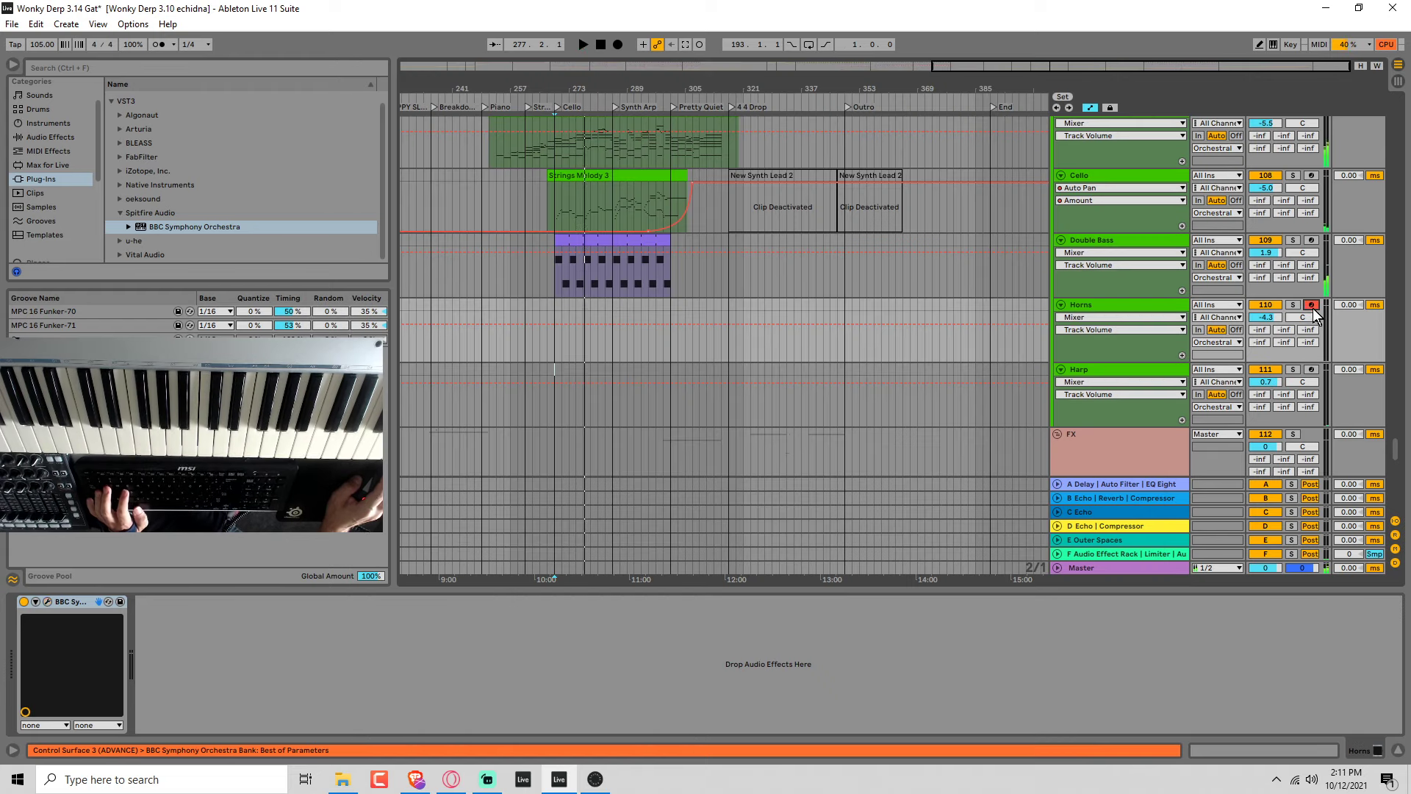
# Try recording a Horns take from bar 269 at the start of the Cello section and undo it.
pyautogui.press('space')
pyautogui.moveTo(911, 323)
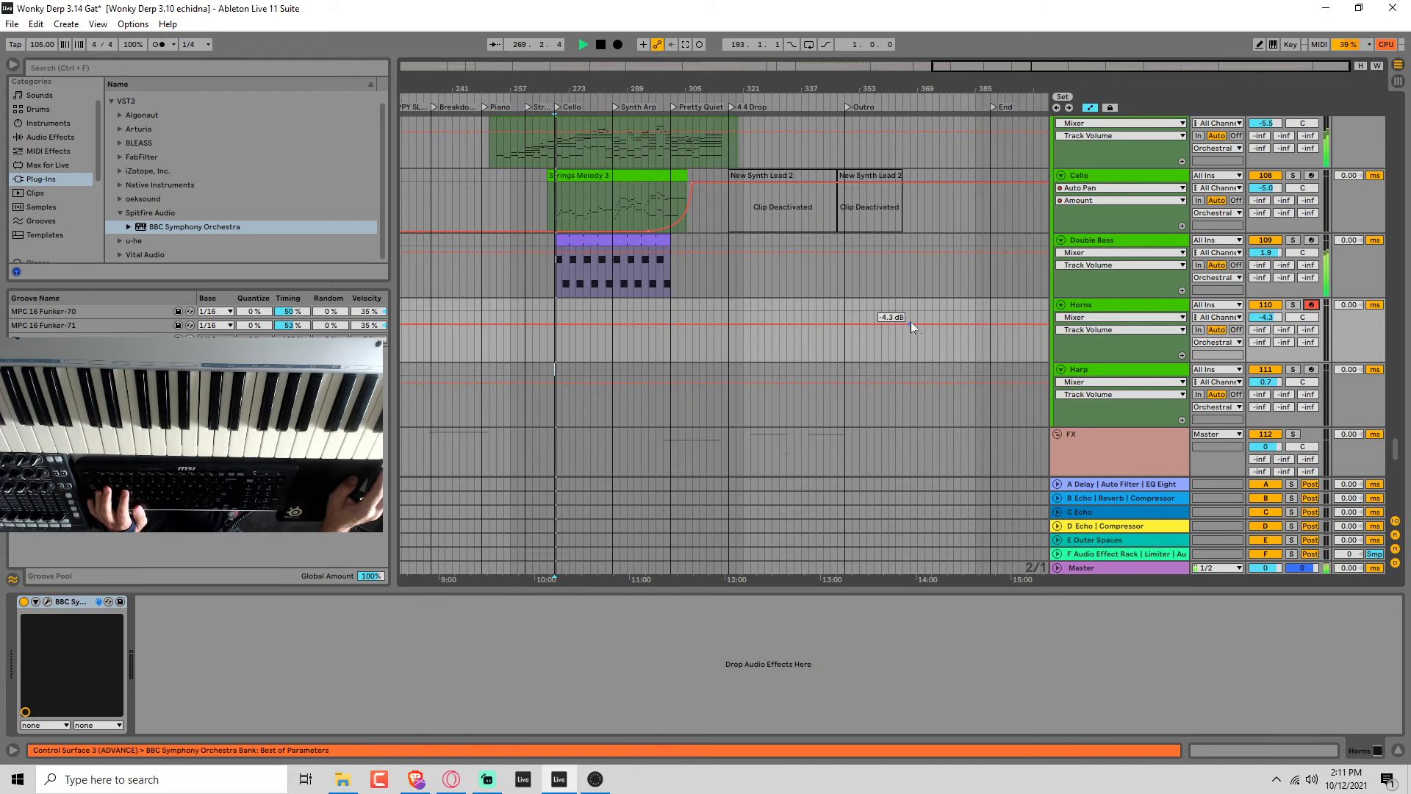
pyautogui.click(619, 44)
pyautogui.moveTo(833, 133)
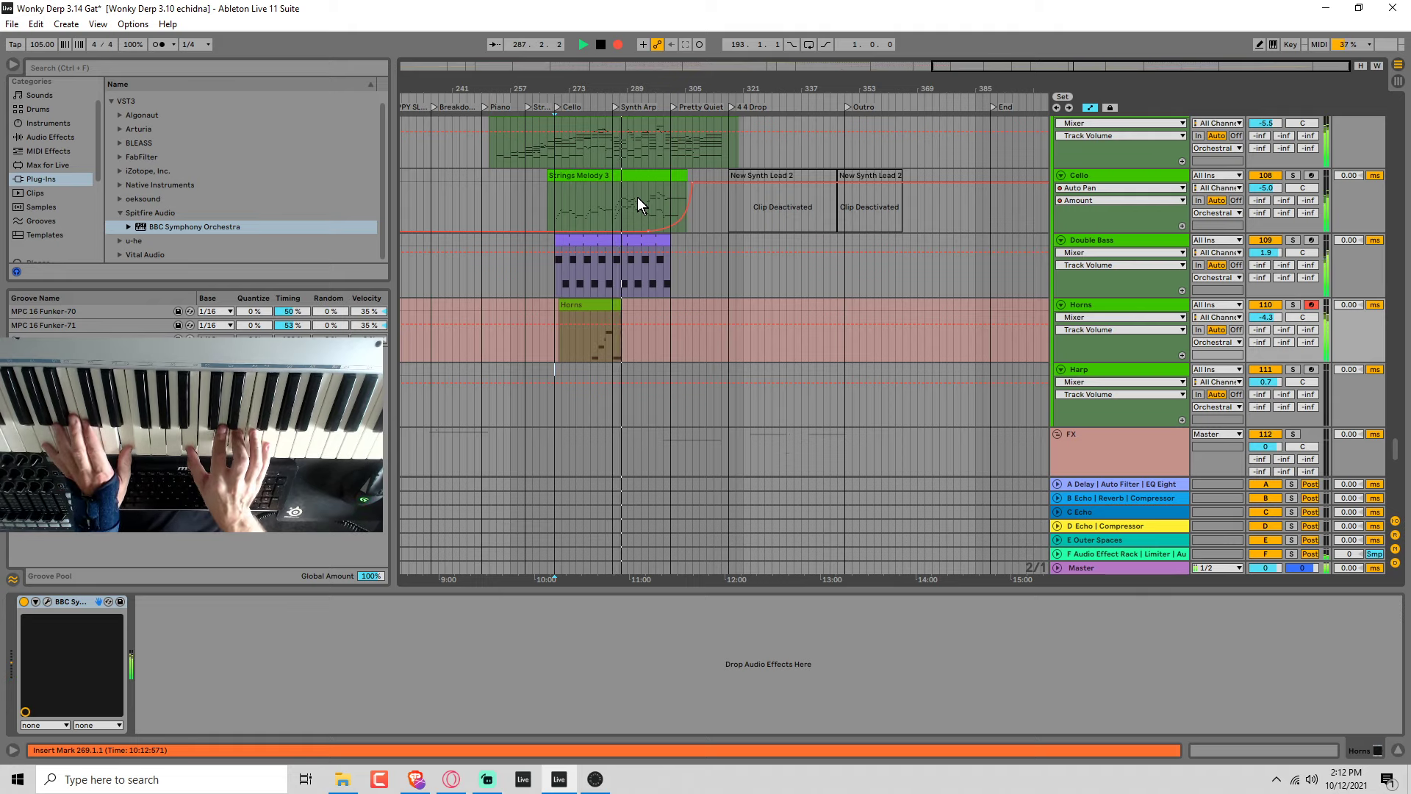
pyautogui.press('space')
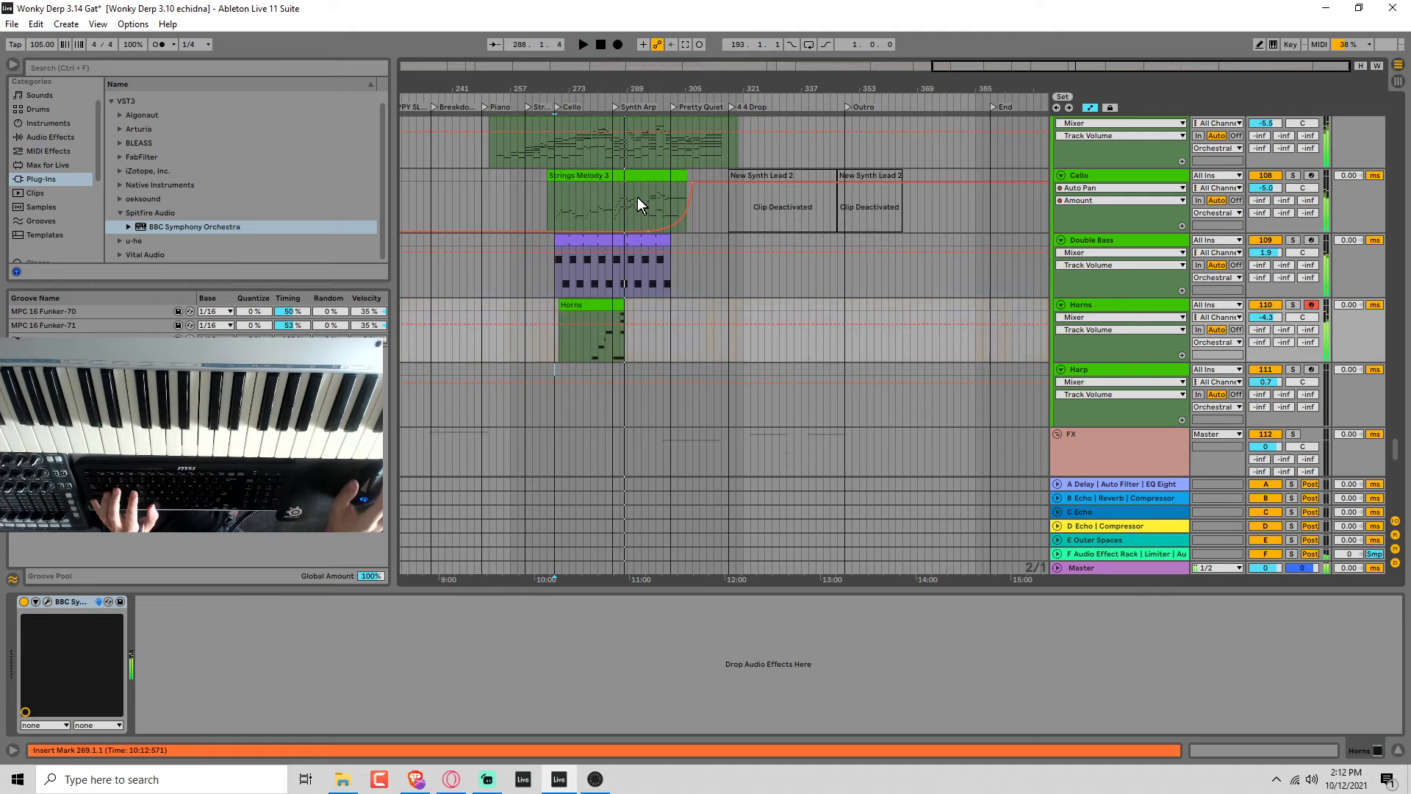
pyautogui.hotkey('ctrl', 'z')
# Try recording Horns takes from bar 281, just before the Synth Arp section.
pyautogui.click(602, 337)
pyautogui.press('space')
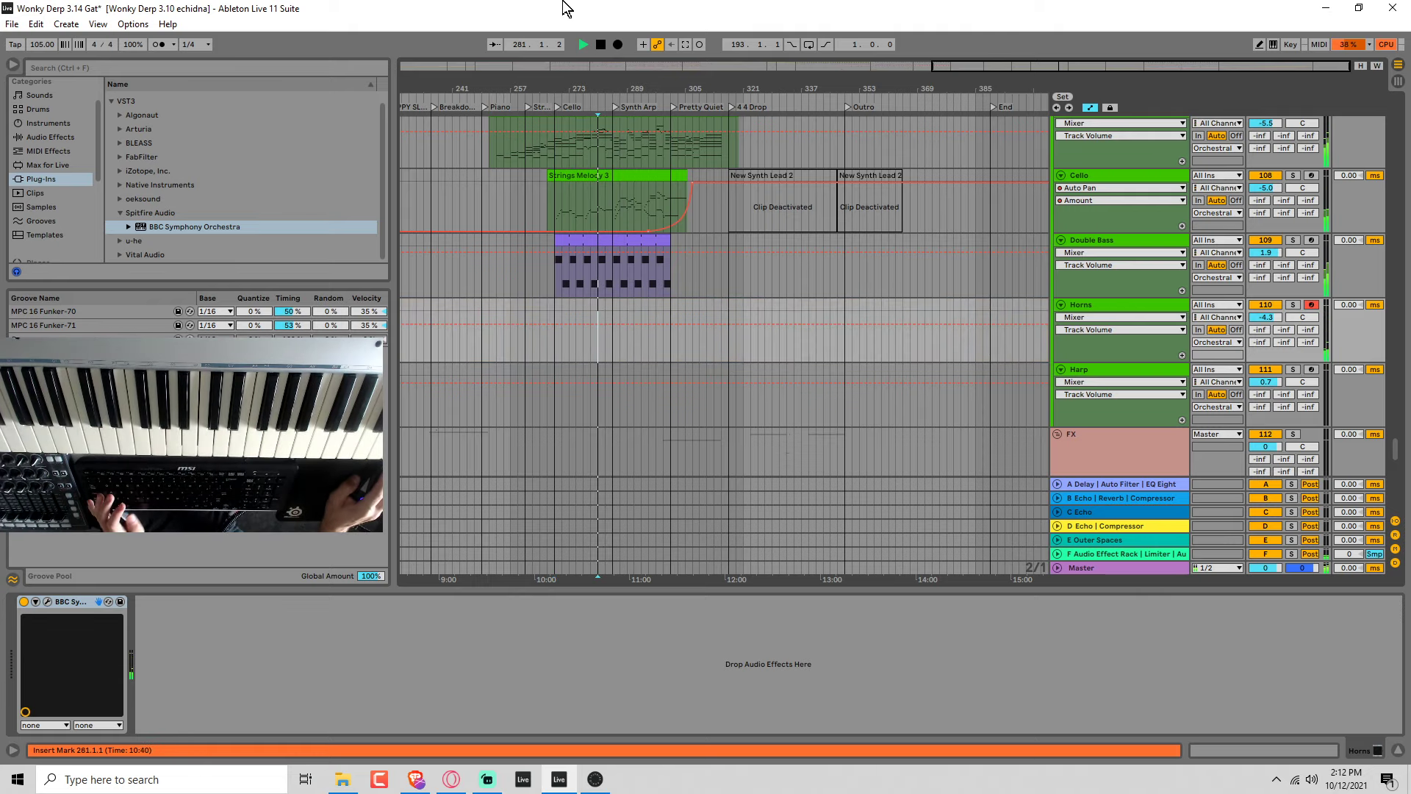
pyautogui.click(618, 44)
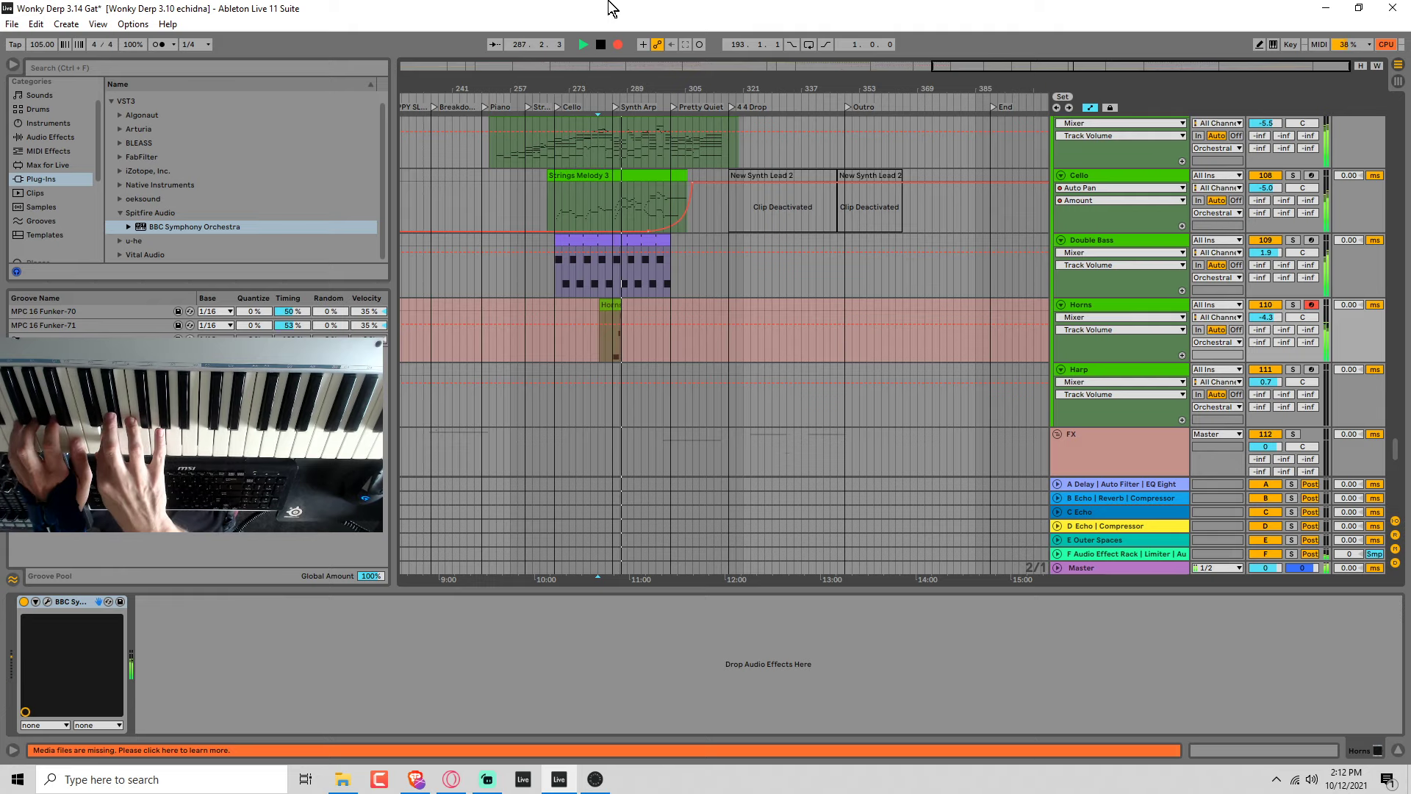
pyautogui.press('space')
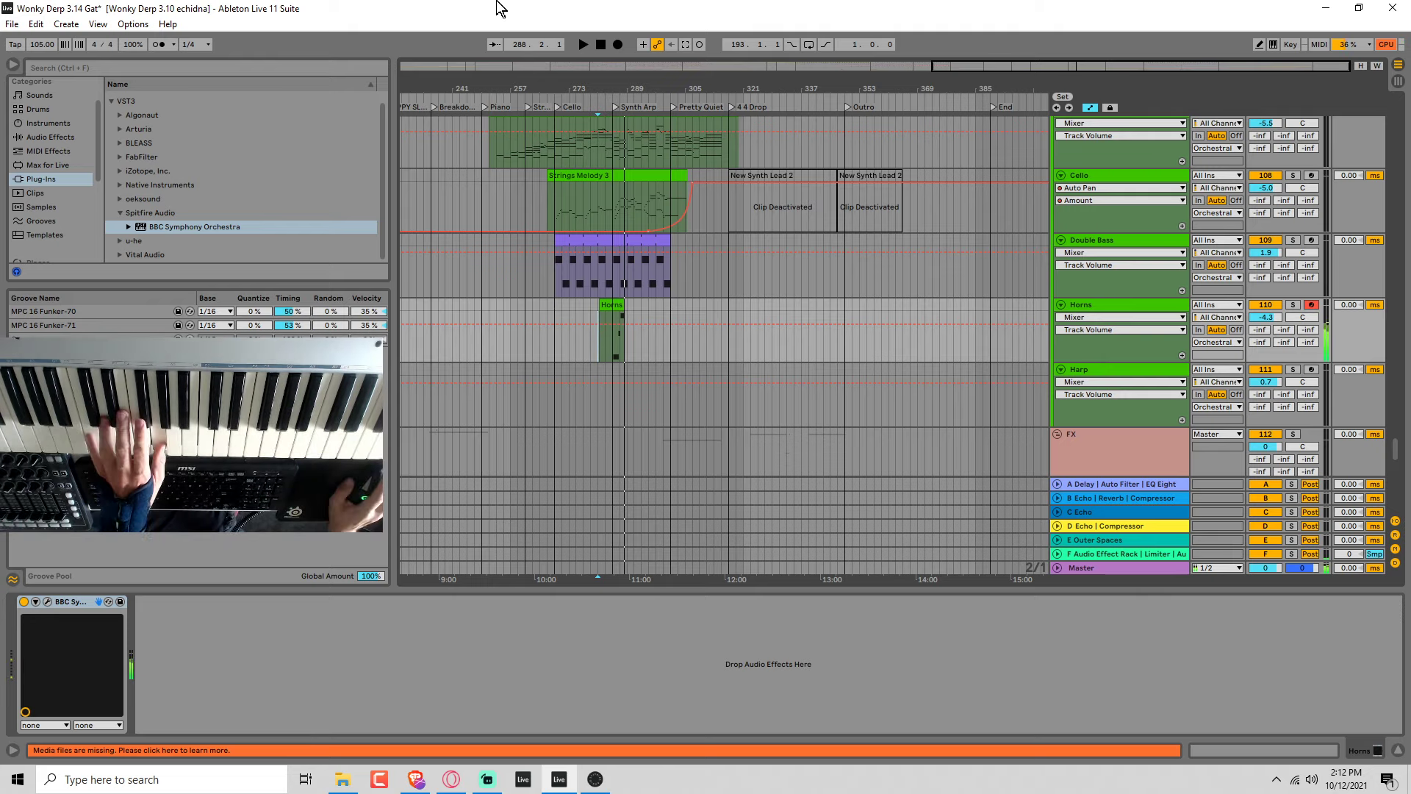
pyautogui.click(617, 44)
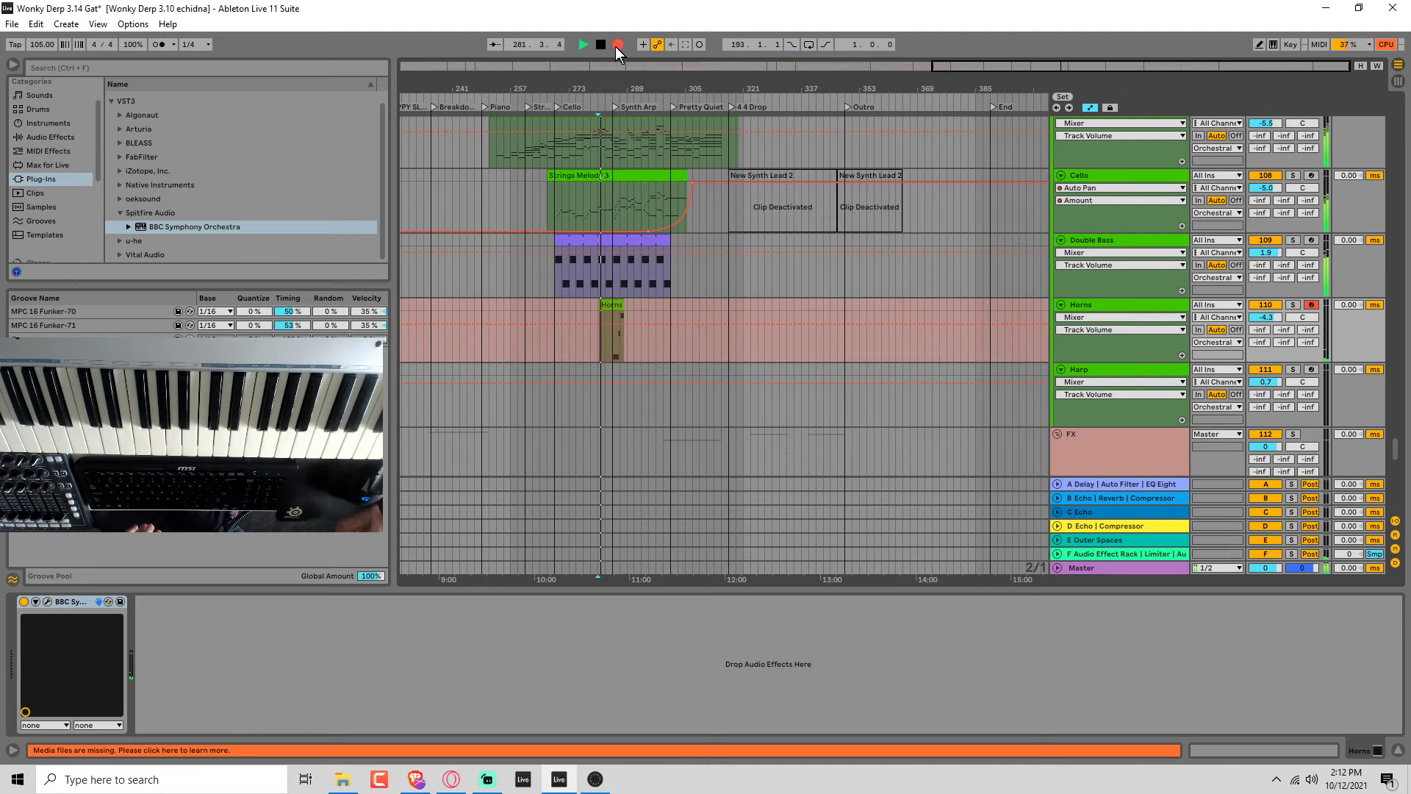
pyautogui.rightClick(618, 46)
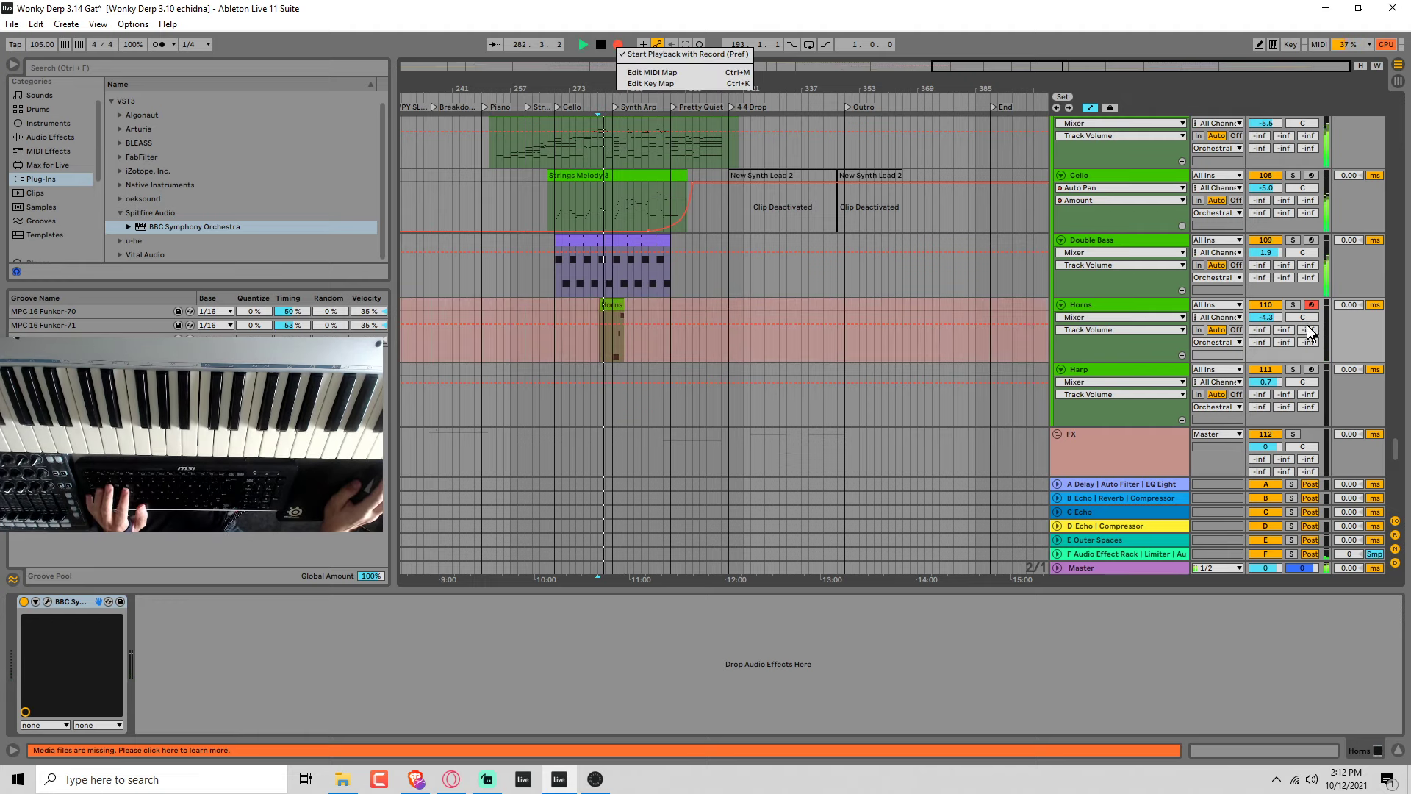
pyautogui.click(1268, 319)
pyautogui.press('space')
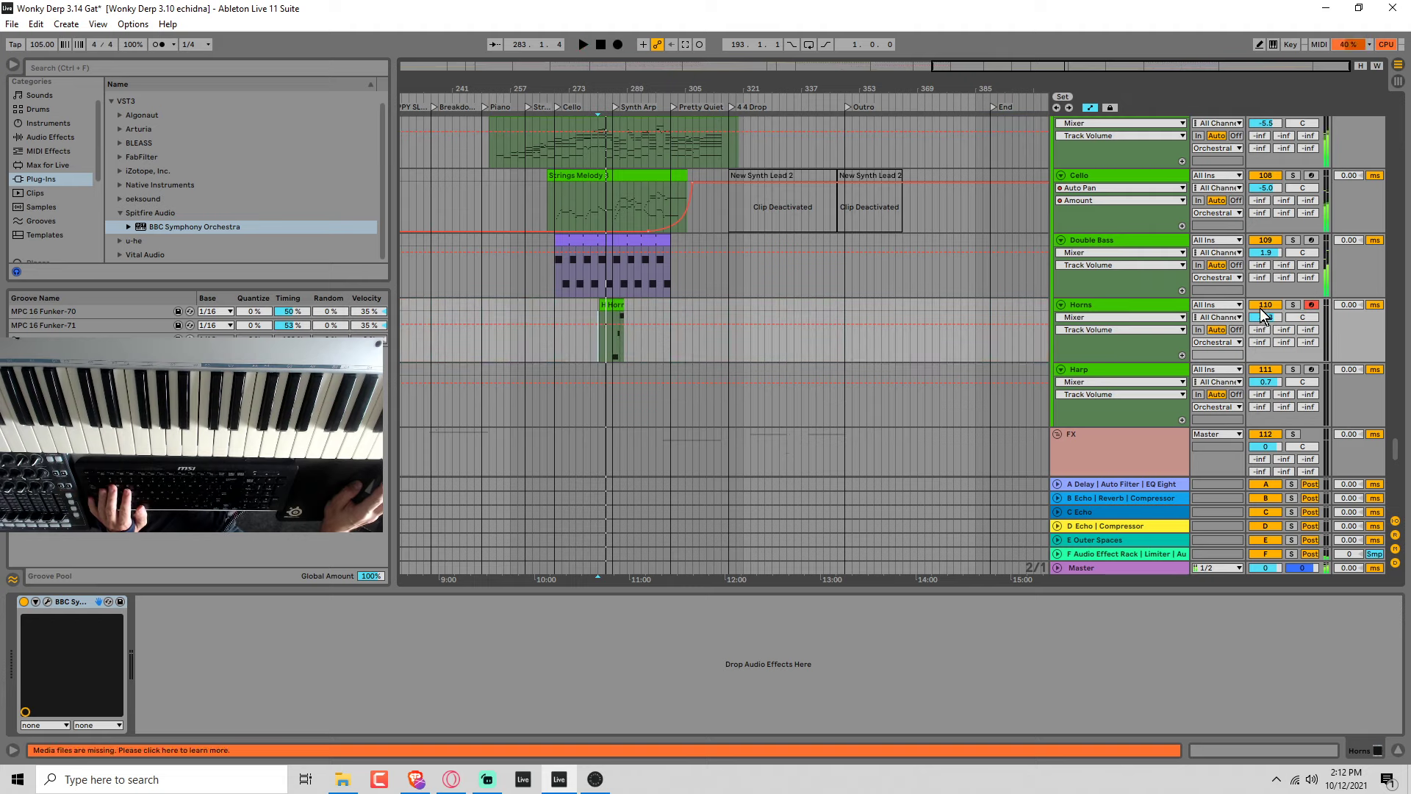
# Set the Horns track volume to -8.5 dB and delete the recorded Horns clips between bars 281 and 291.
pyautogui.moveTo(1266, 317); pyautogui.dragTo(1265, 333)
pyautogui.moveTo(626, 316); pyautogui.dragTo(602, 324)
pyautogui.press('Delete')
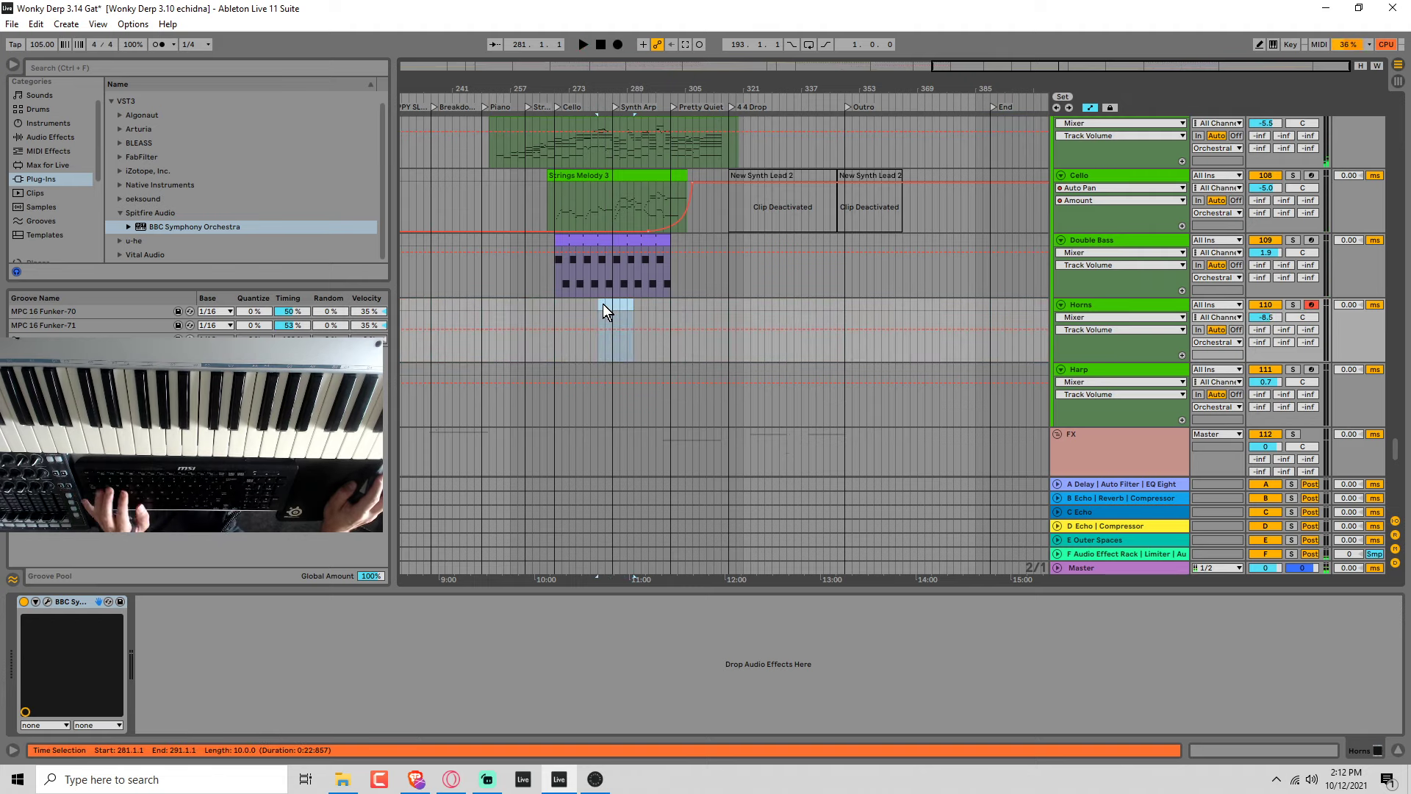
# Try two short Horns takes from bar 283 and undo each one.
pyautogui.click(605, 303)
pyautogui.press('space')
pyautogui.click(619, 48)
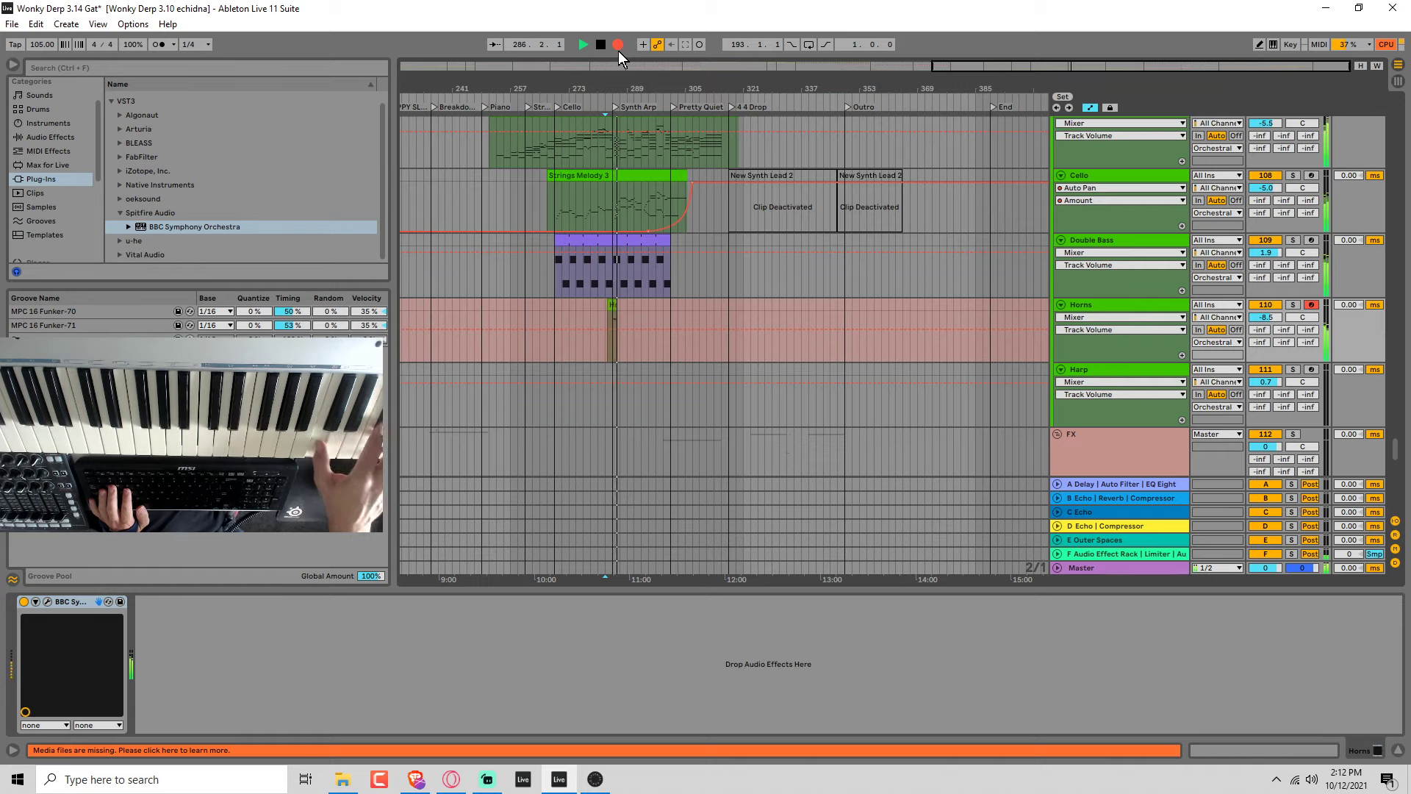
pyautogui.press('space')
pyautogui.hotkey('ctrl', 'z')
pyautogui.click(619, 51)
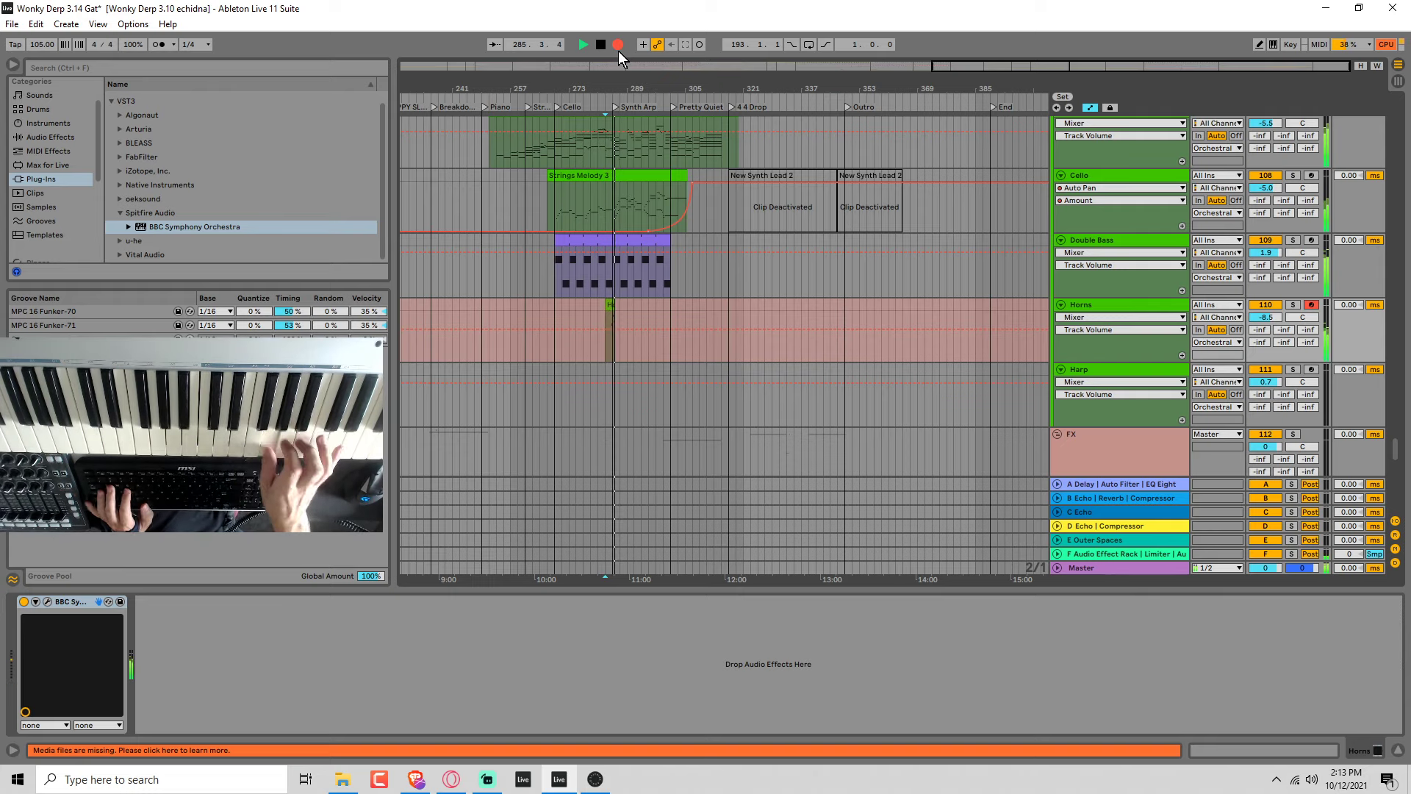
pyautogui.hotkey('ctrl', 'z')
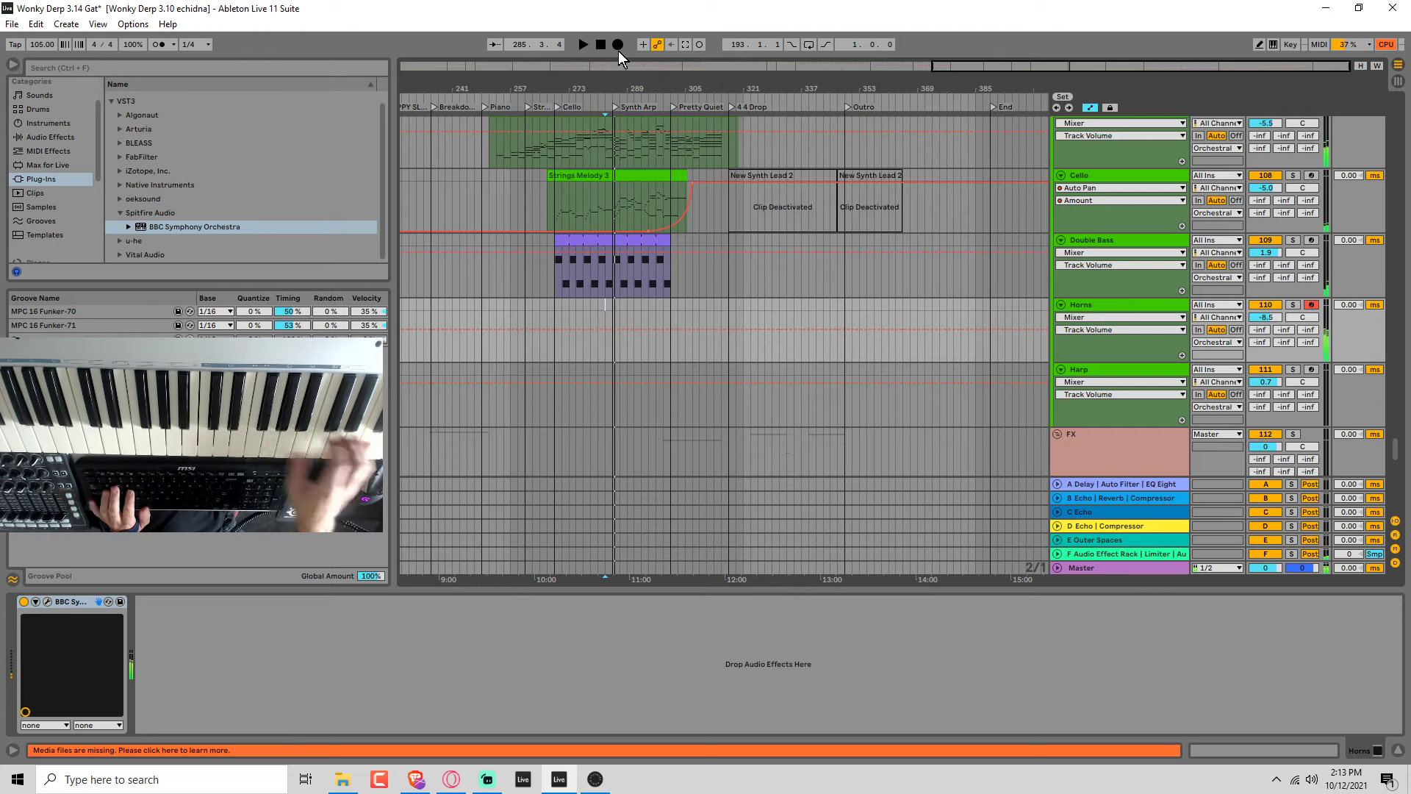
# Record a Horns take from bar 283 to about bar 301 and play it back from bar 285.
pyautogui.click(619, 51)
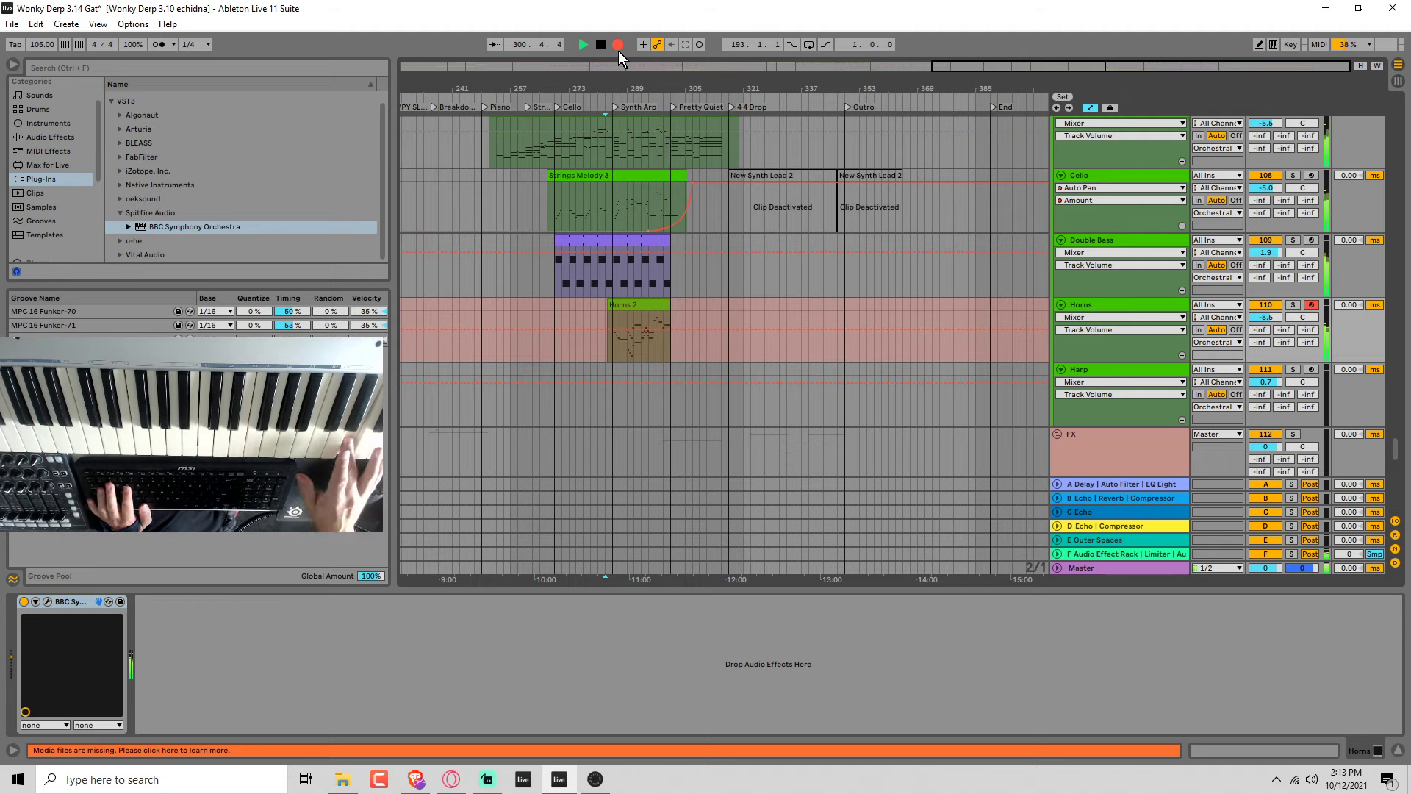
pyautogui.press('space')
pyautogui.click(614, 342)
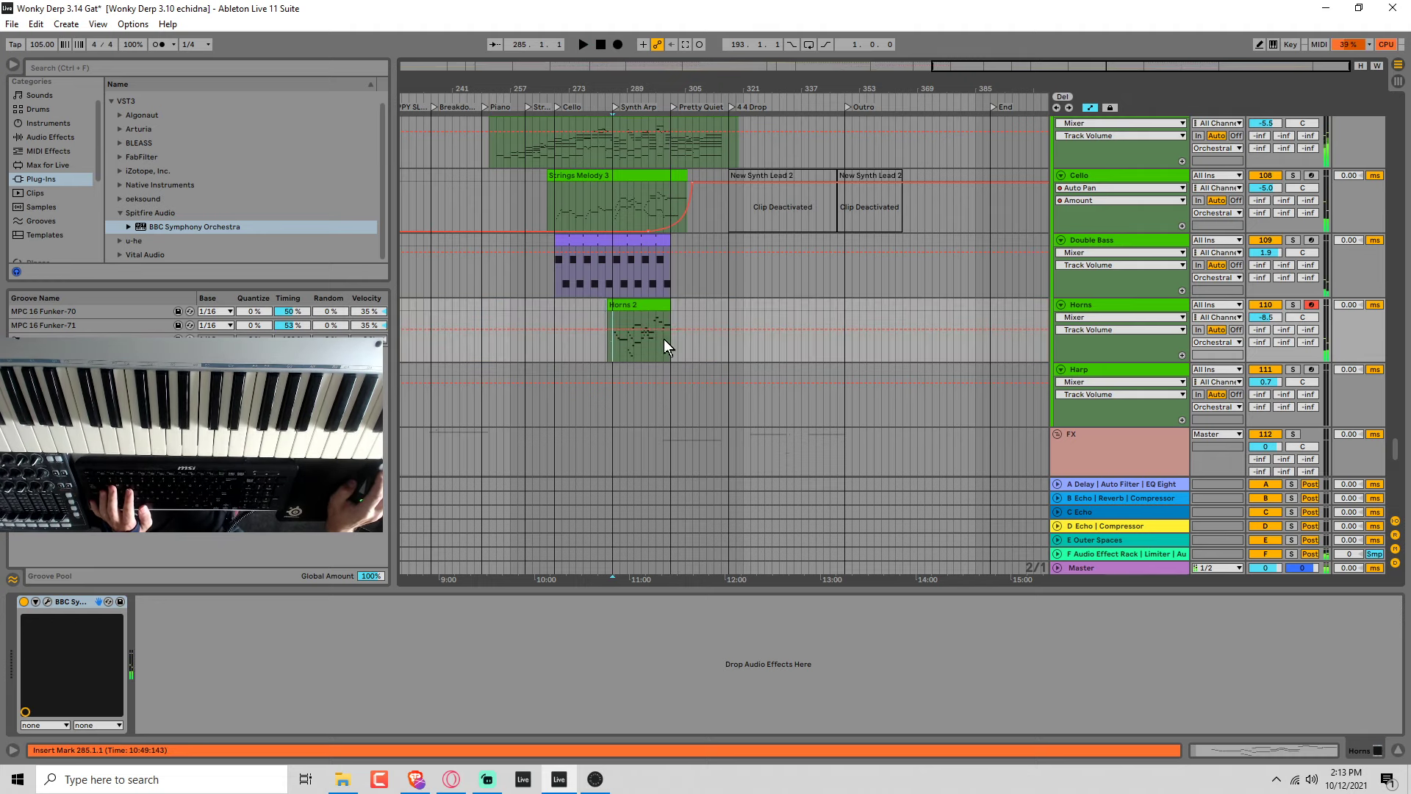
pyautogui.press('space')
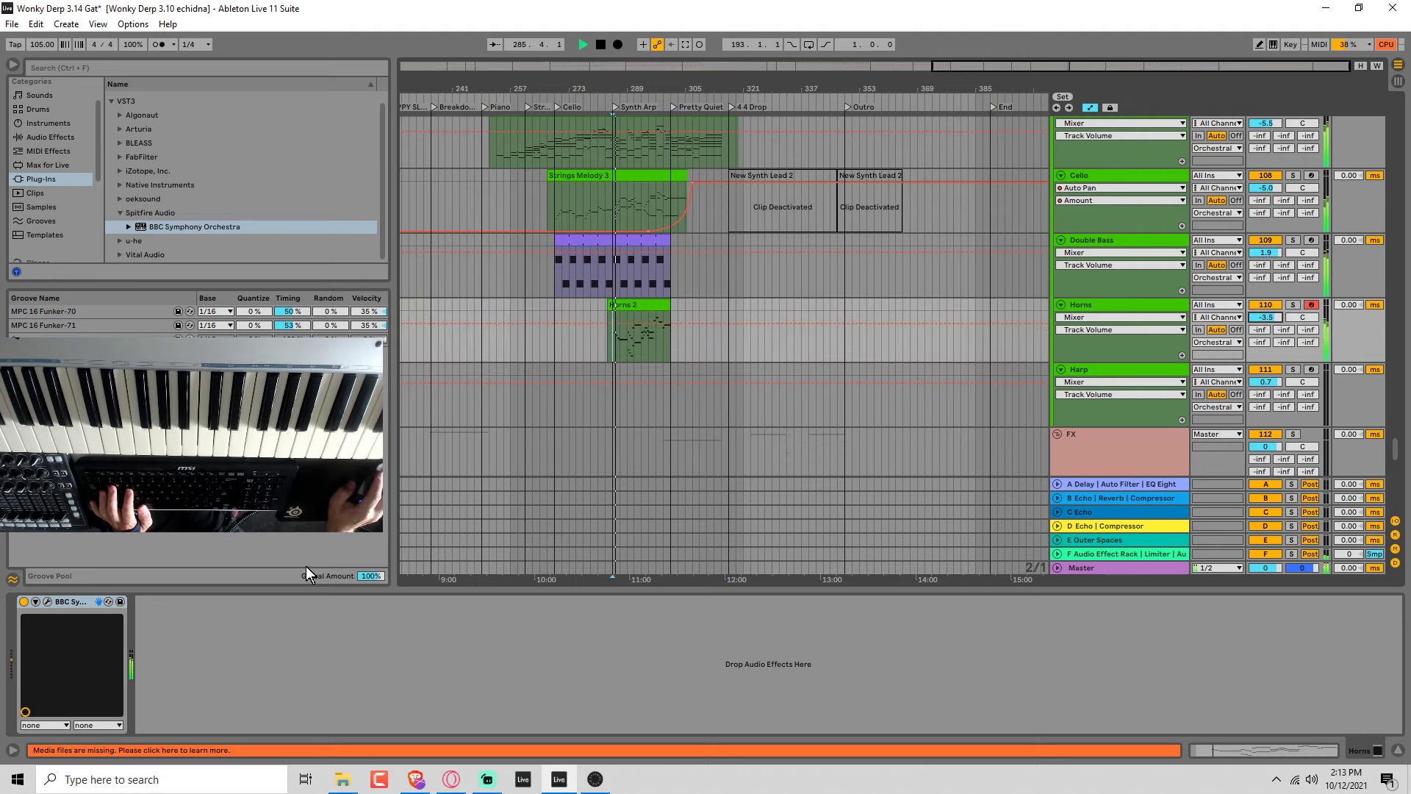
# Audition Oboes a3, Flutes a3 and Clarinets a3 in the Horns track's orchestra plug-in, raising the track volume to 6.0 dB.
pyautogui.click(48, 601)
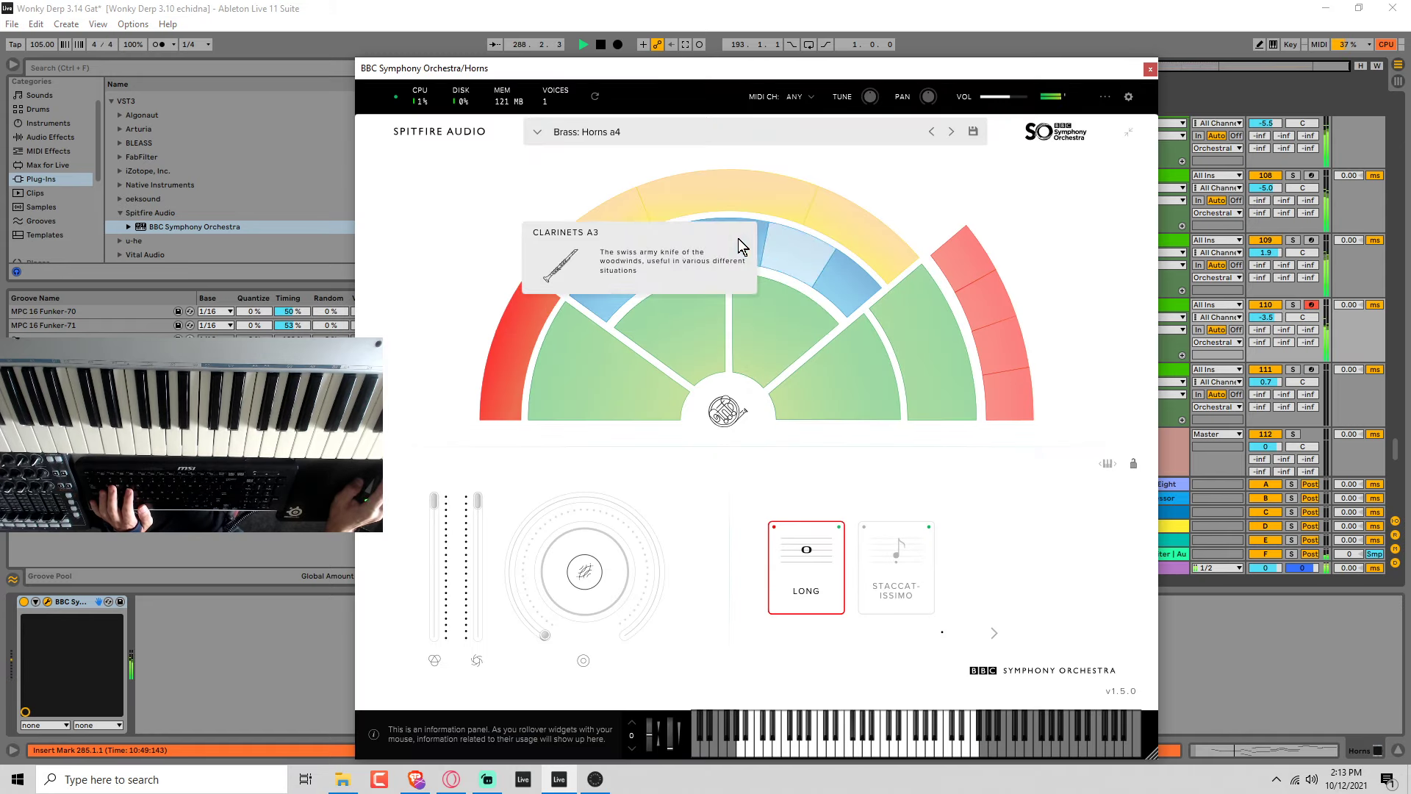
pyautogui.click(727, 238)
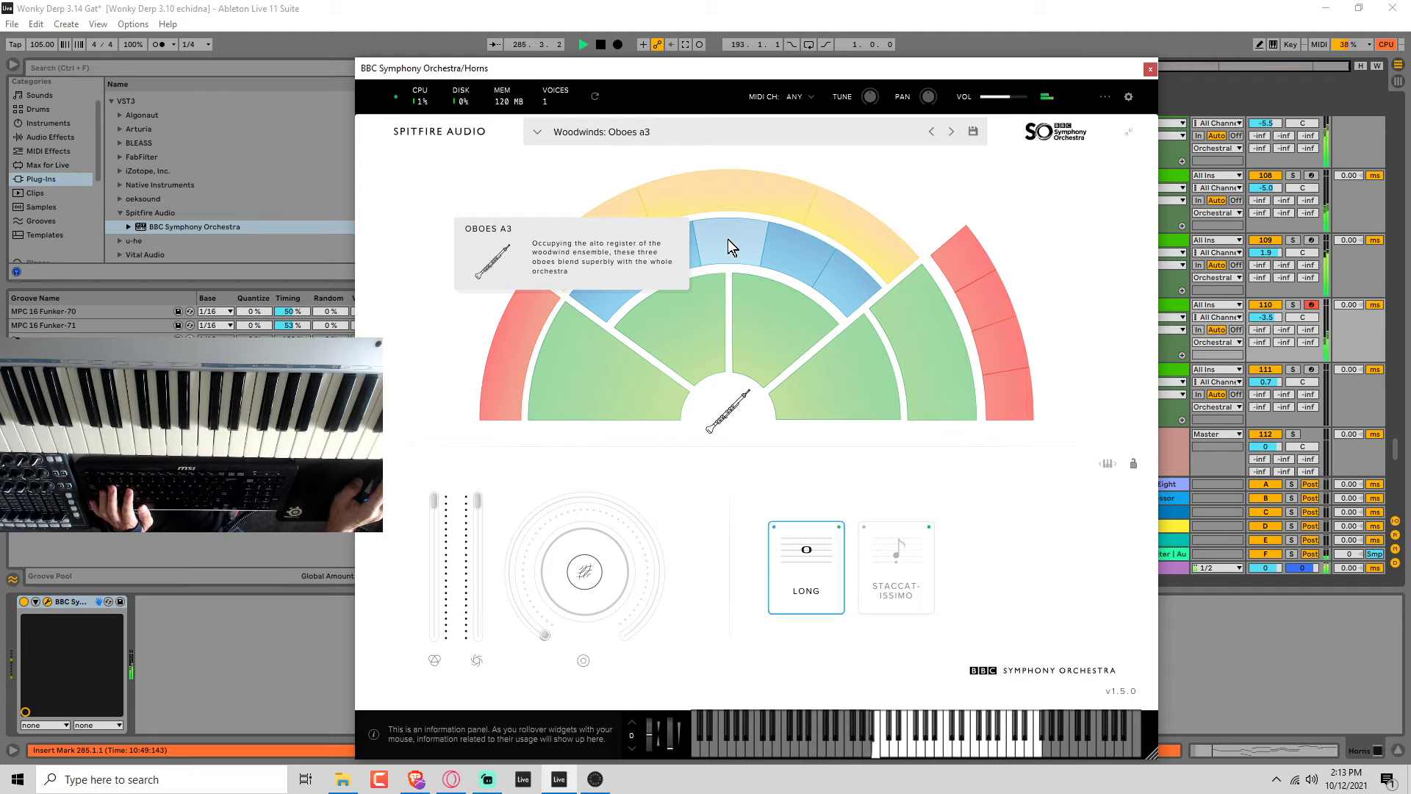
pyautogui.click(1258, 317)
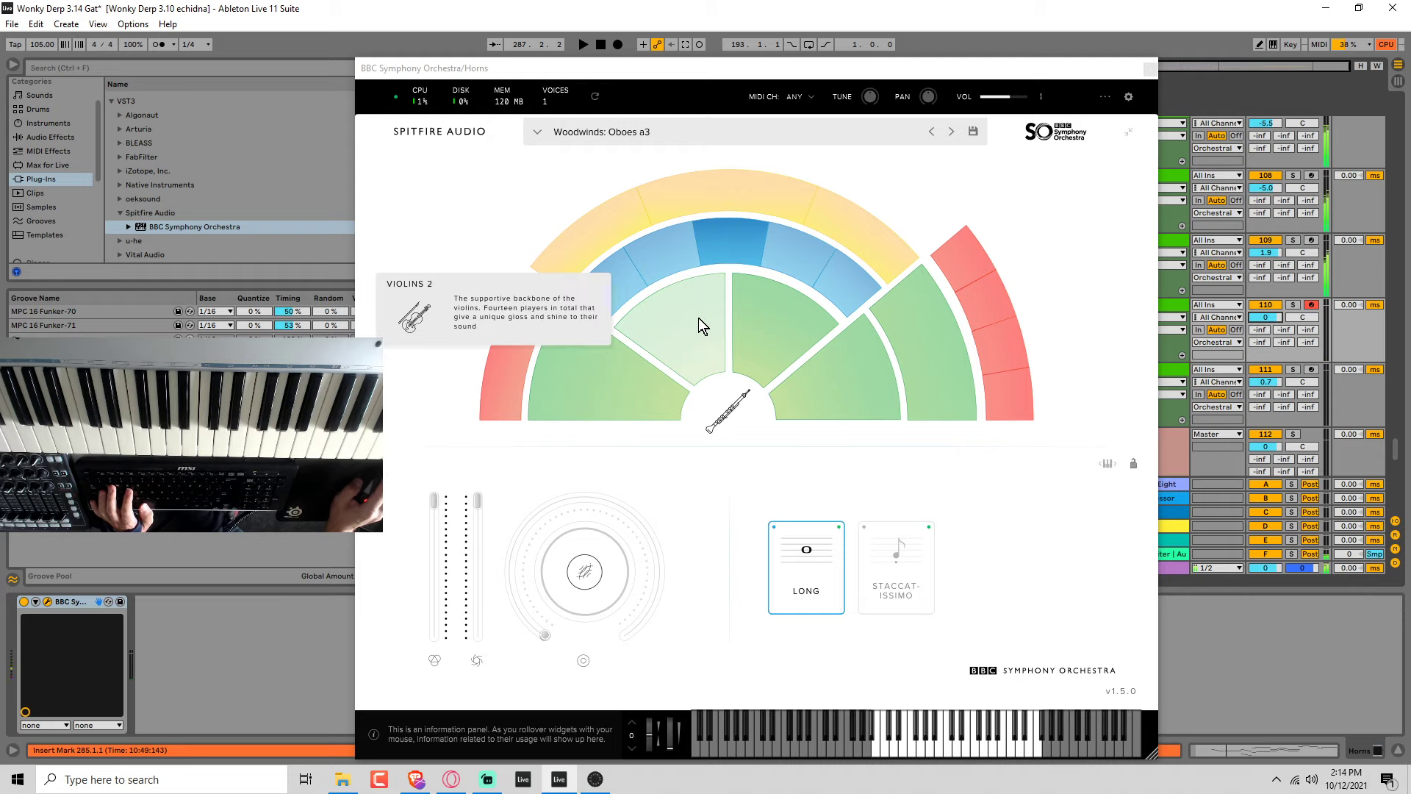
pyautogui.click(676, 269)
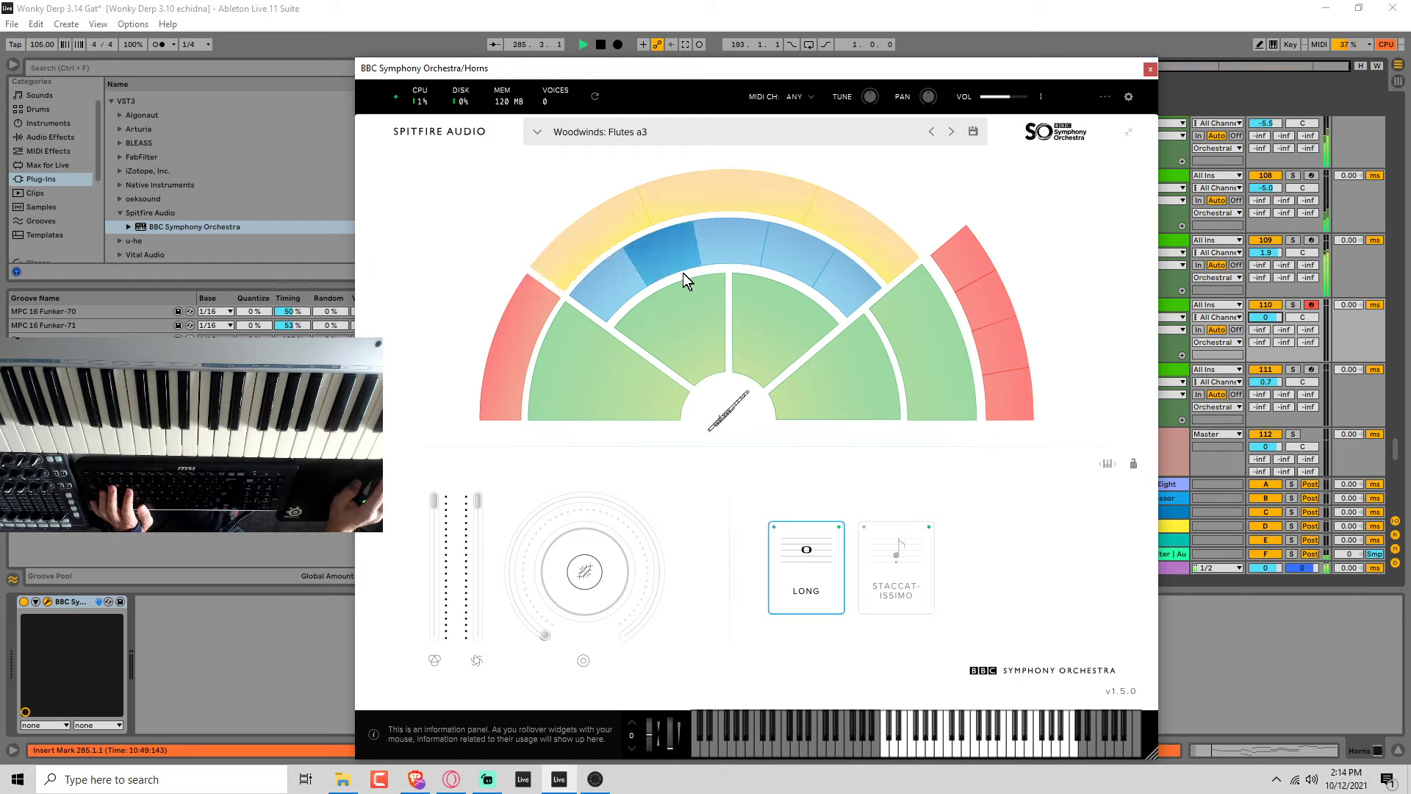
pyautogui.click(831, 259)
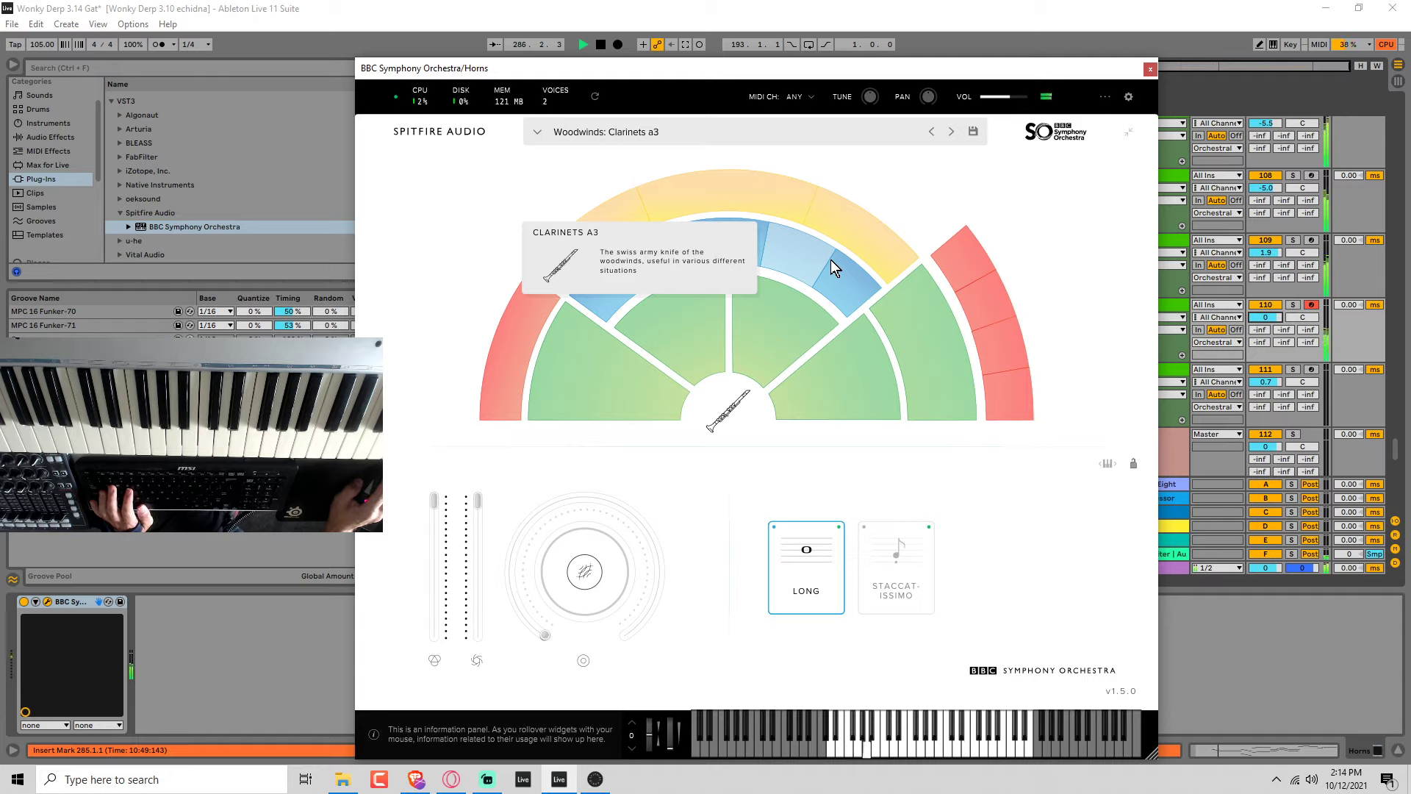
pyautogui.click(1259, 321)
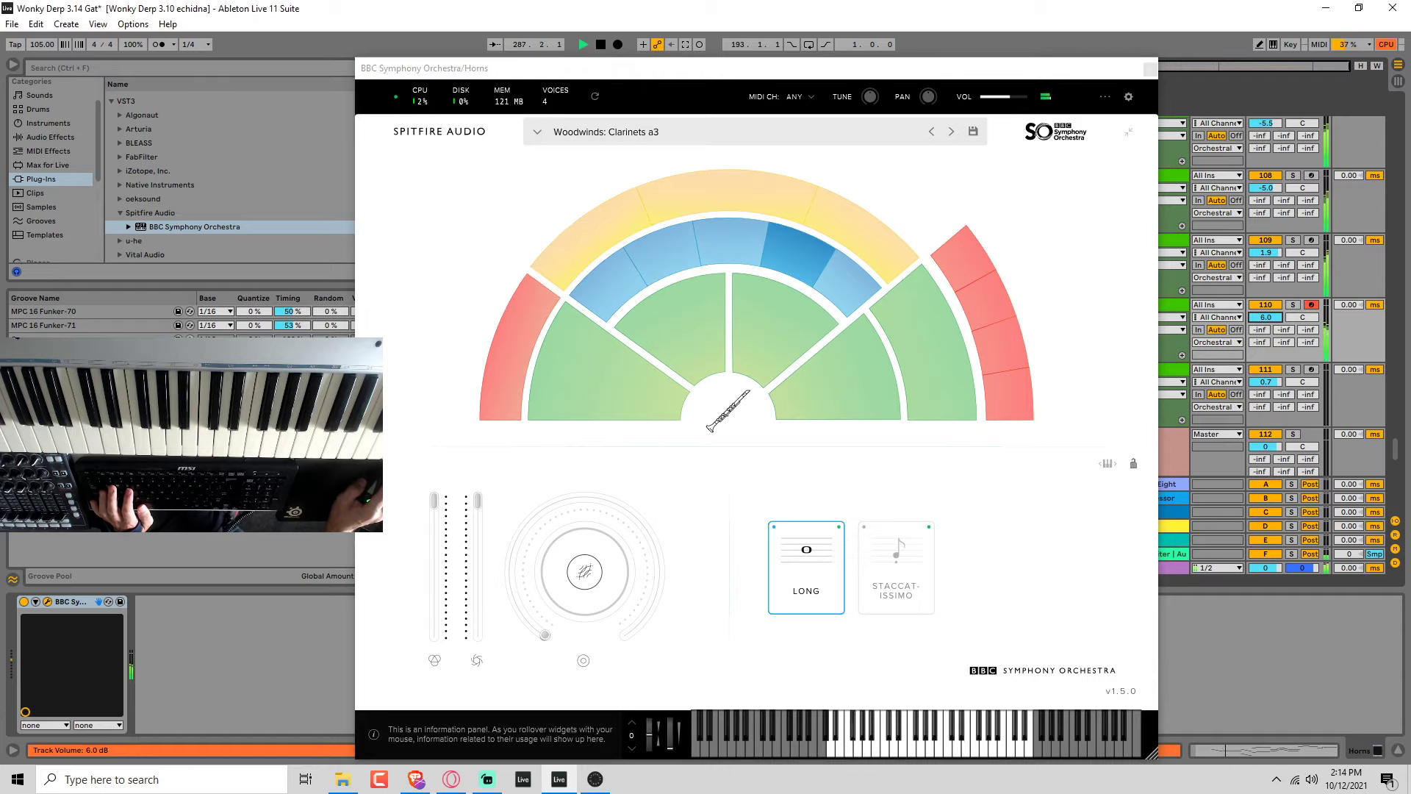
# Solo the Horns track, audition Trumpets a3 over playback and load the Tenor Trombones a3 brass patch.
pyautogui.click(1294, 306)
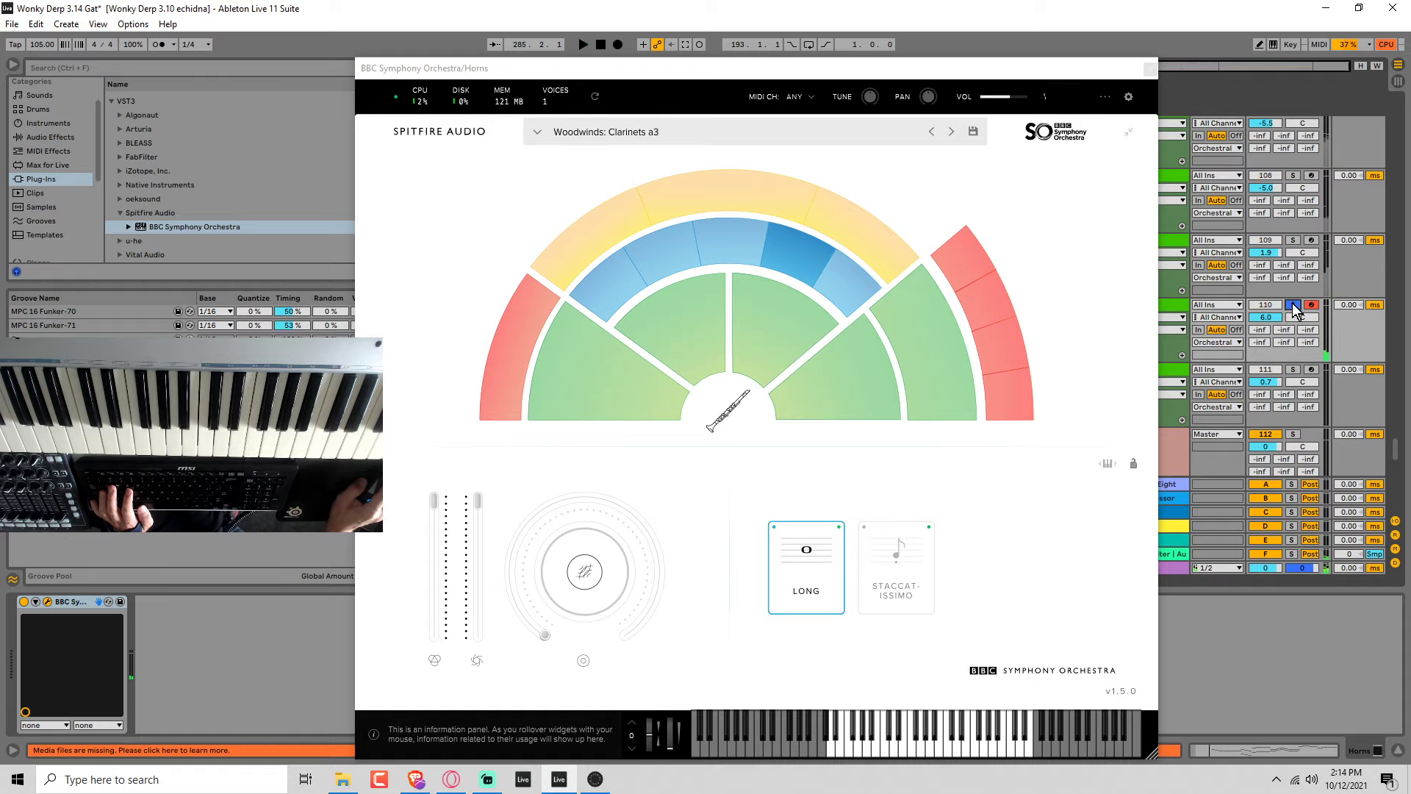
pyautogui.press('space')
pyautogui.moveTo(1130, 68); pyautogui.dragTo(1034, 94)
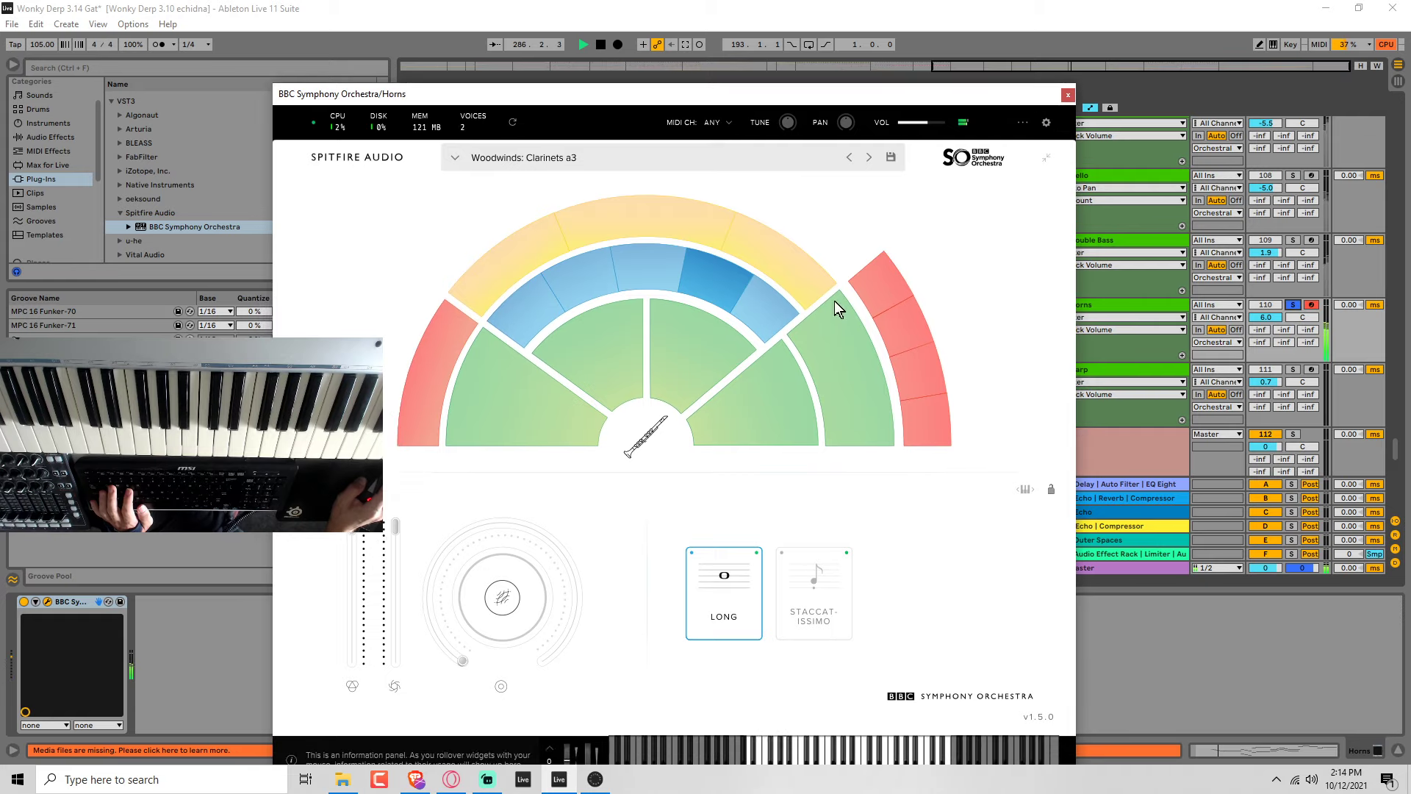
pyautogui.click(886, 293)
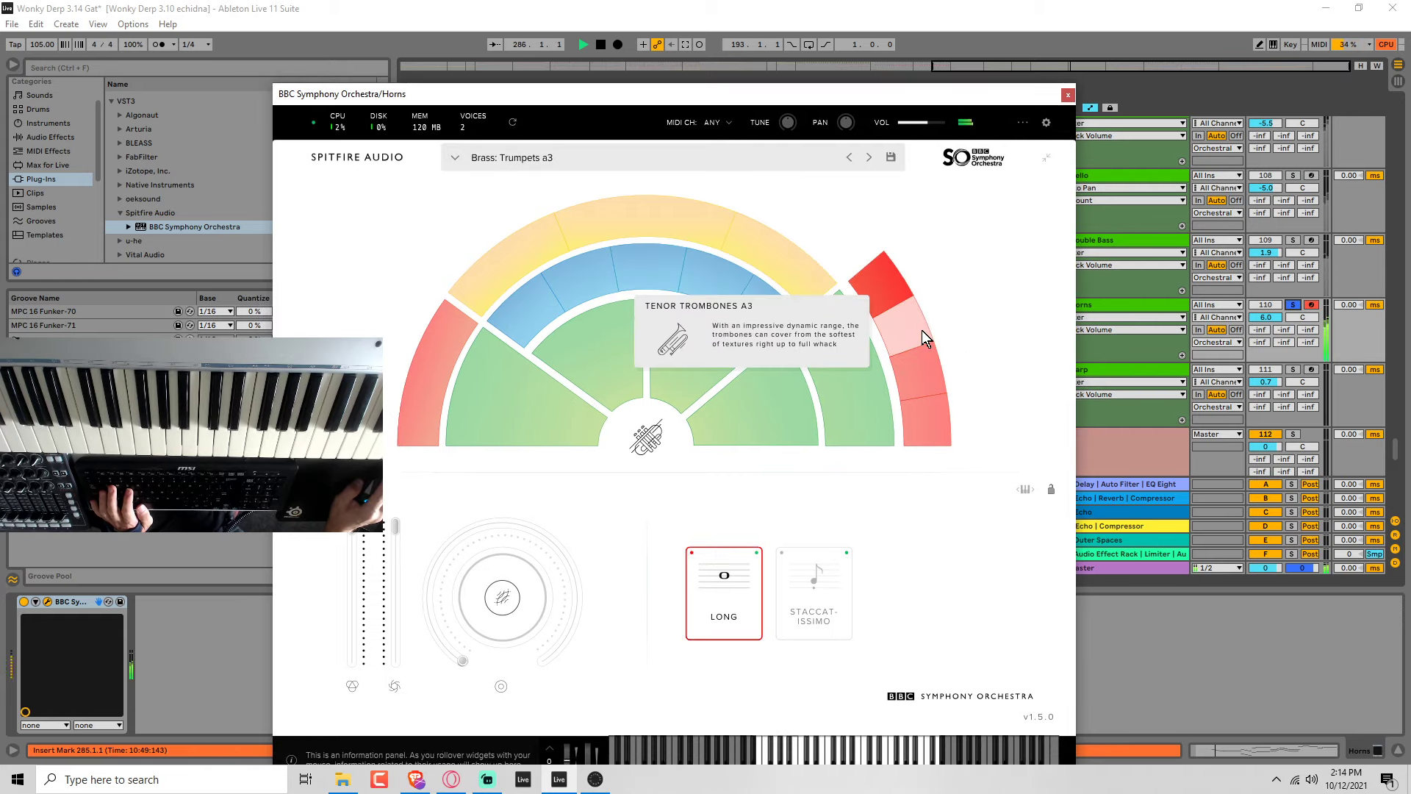
pyautogui.click(922, 332)
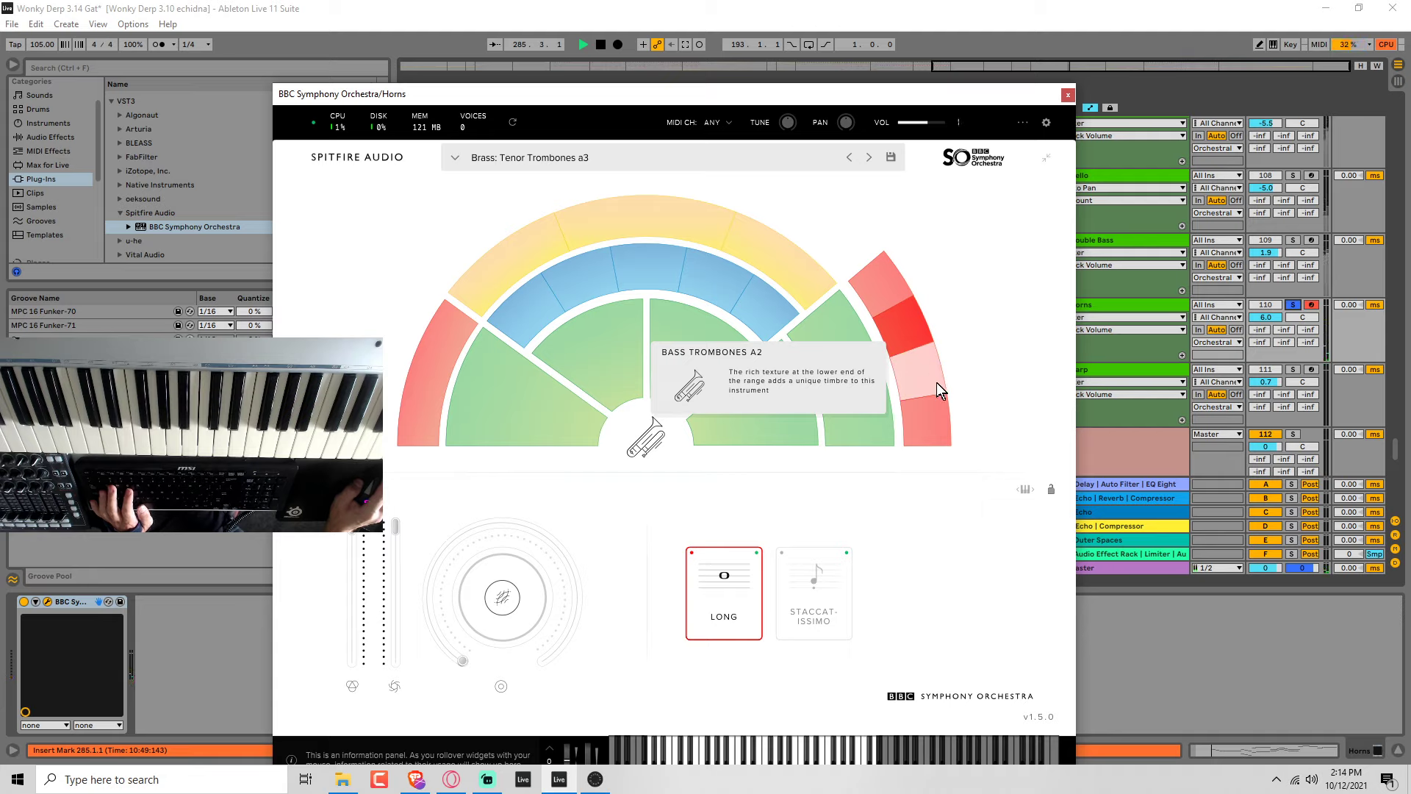
# Set the Horns track volume to -2.6 dB, close the orchestra plug-in window and stop playback.
pyautogui.moveTo(1265, 317); pyautogui.dragTo(1266, 337)
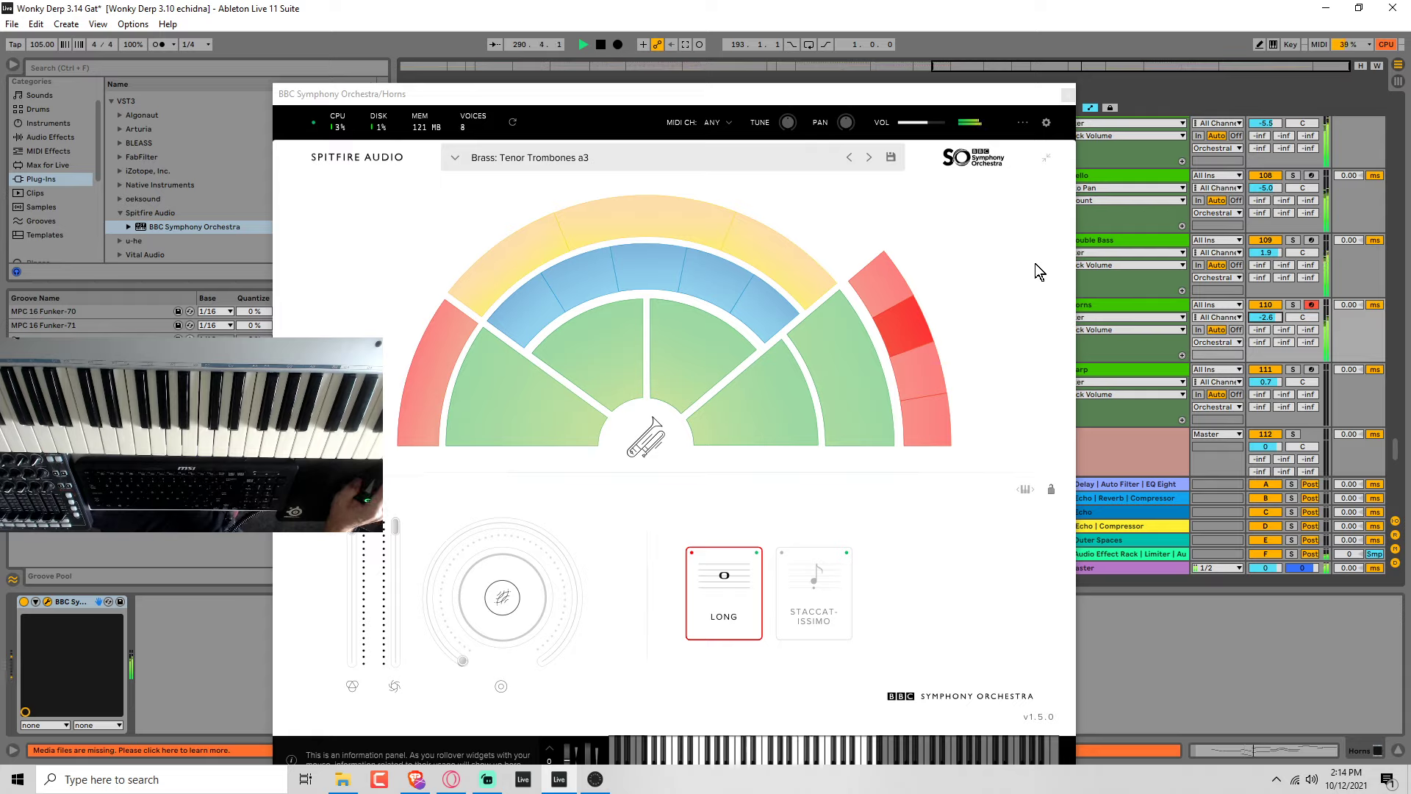
pyautogui.click(1067, 96)
pyautogui.press('space')
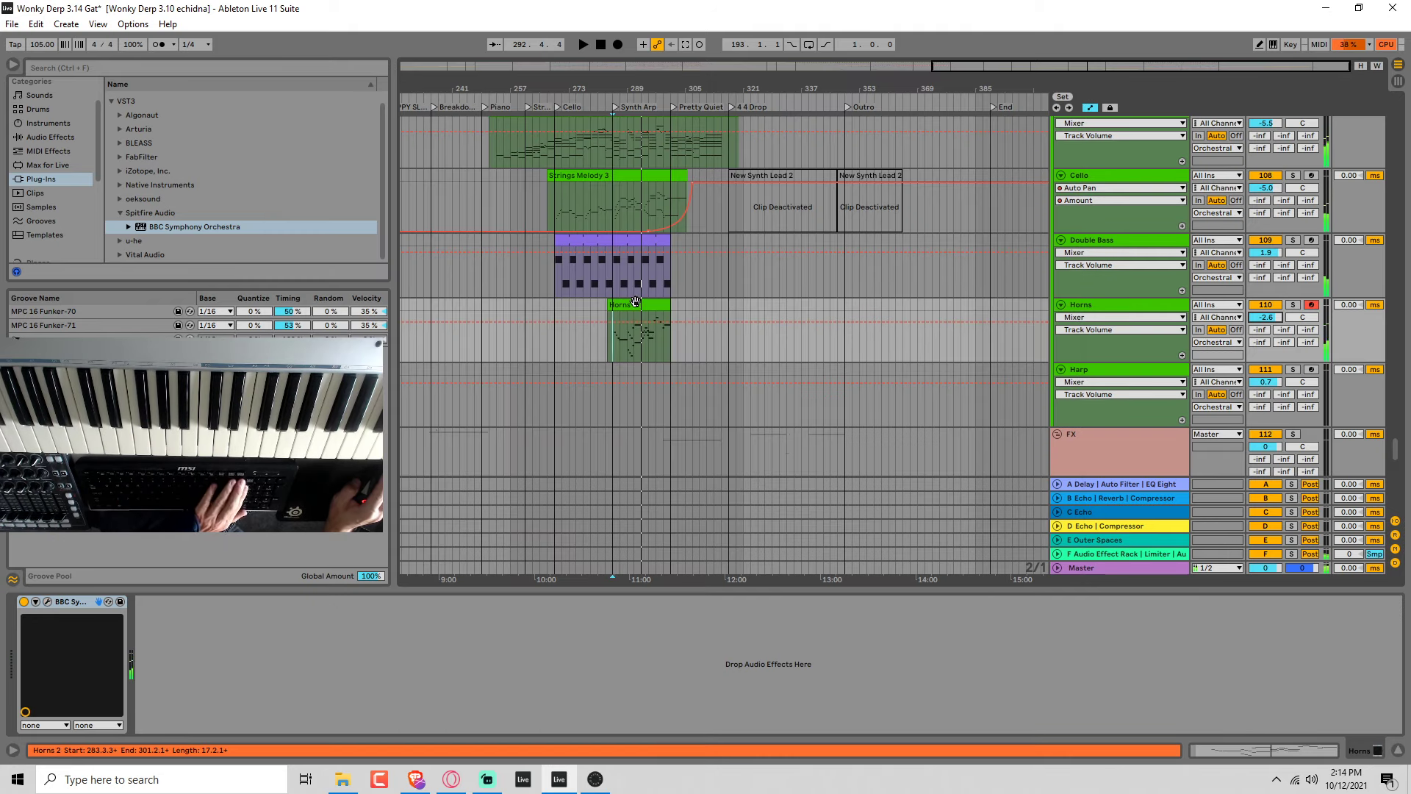
# Delete the Horns 2 clip and try a new take with the trombones from bar 283.
pyautogui.moveTo(668, 301); pyautogui.dragTo(609, 346)
pyautogui.click(607, 345)
pyautogui.press('space')
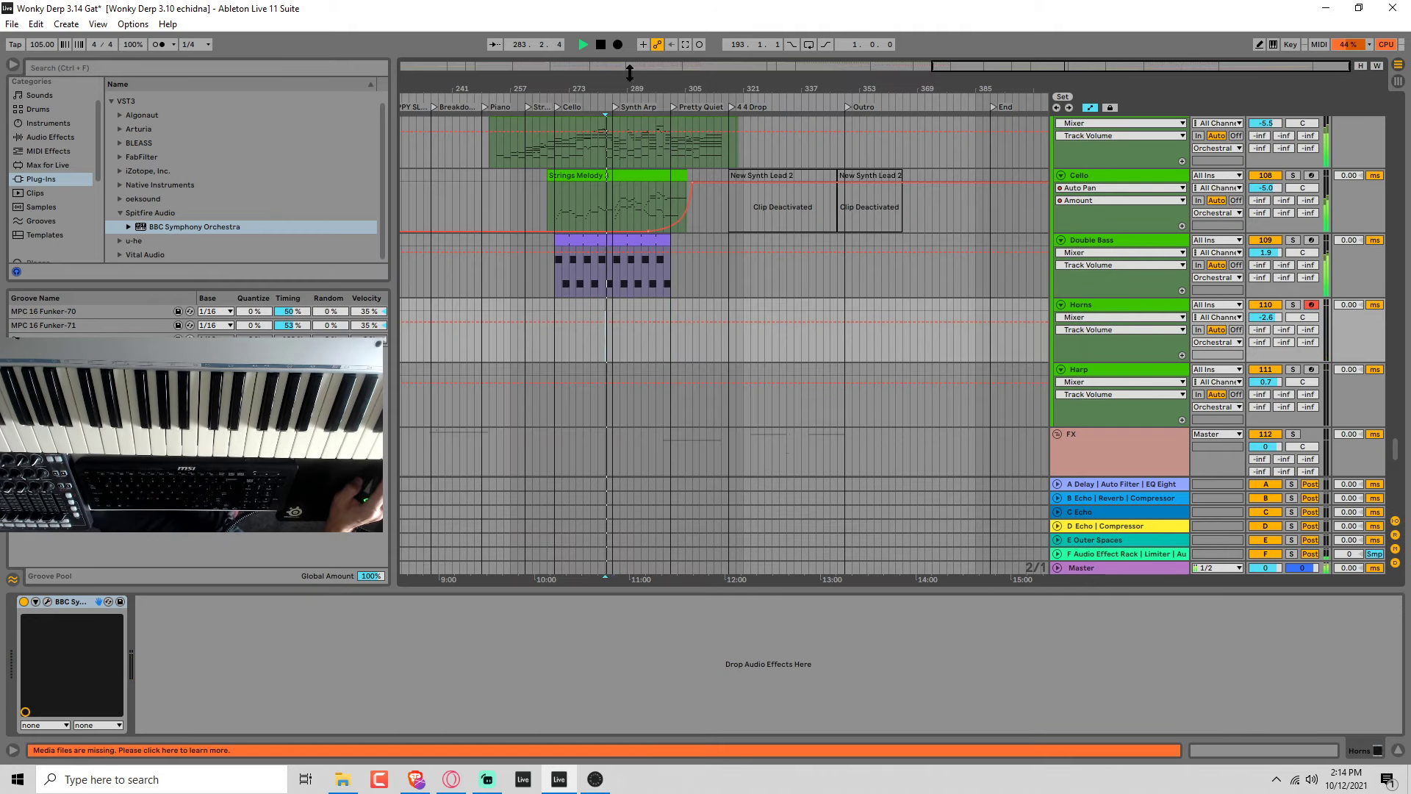
pyautogui.click(619, 48)
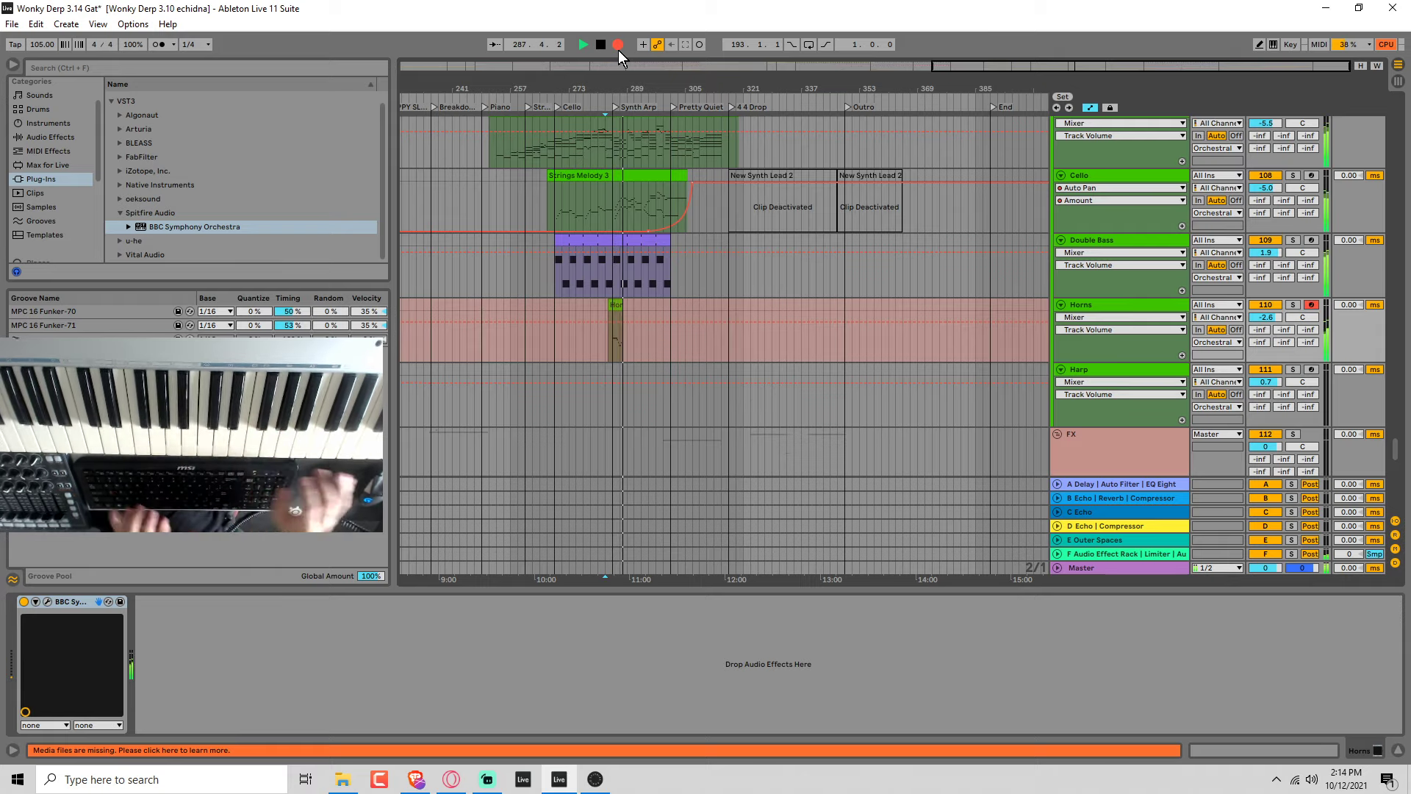
pyautogui.press('space')
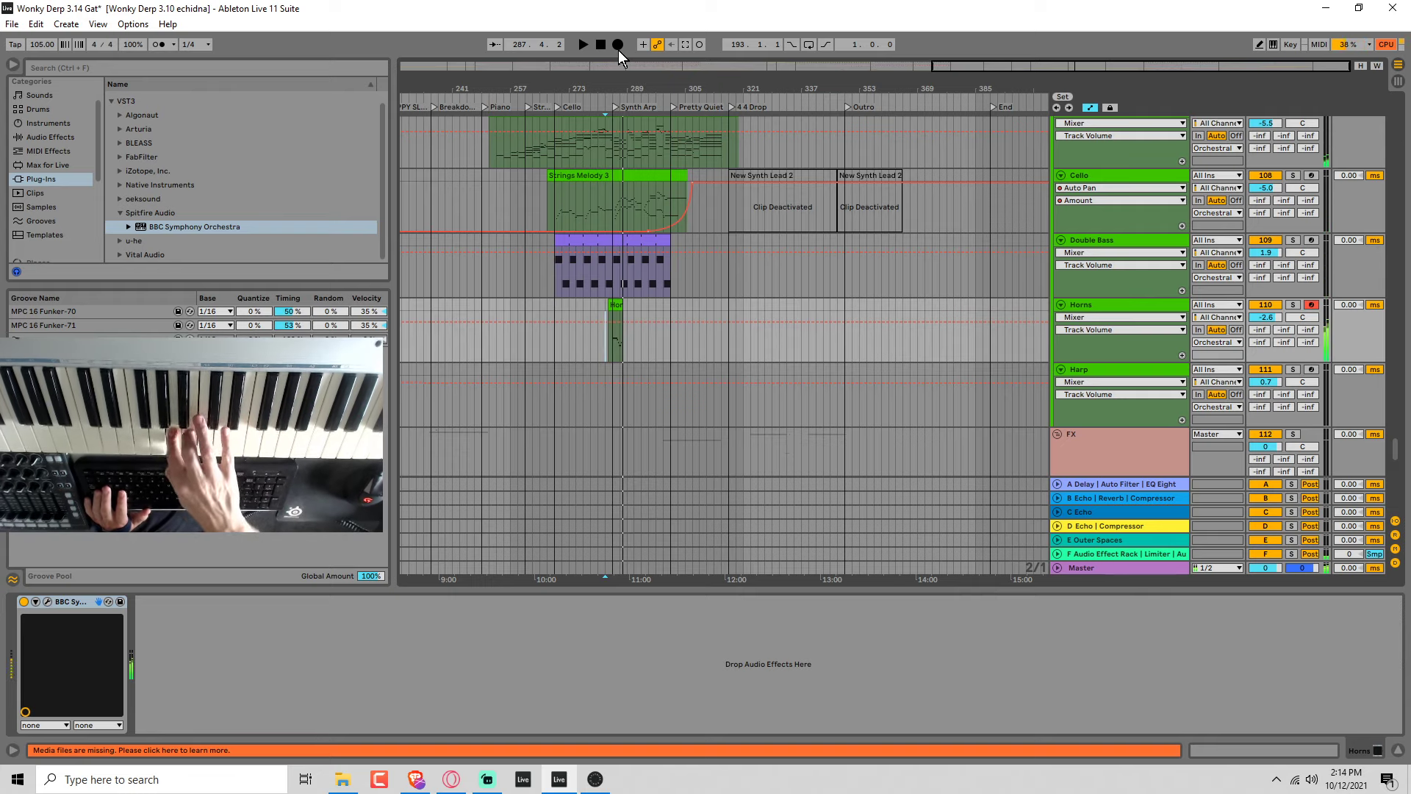
pyautogui.press('space')
# Delete the short Horns take and try recording a replacement into the Synth Arp section.
pyautogui.press('space')
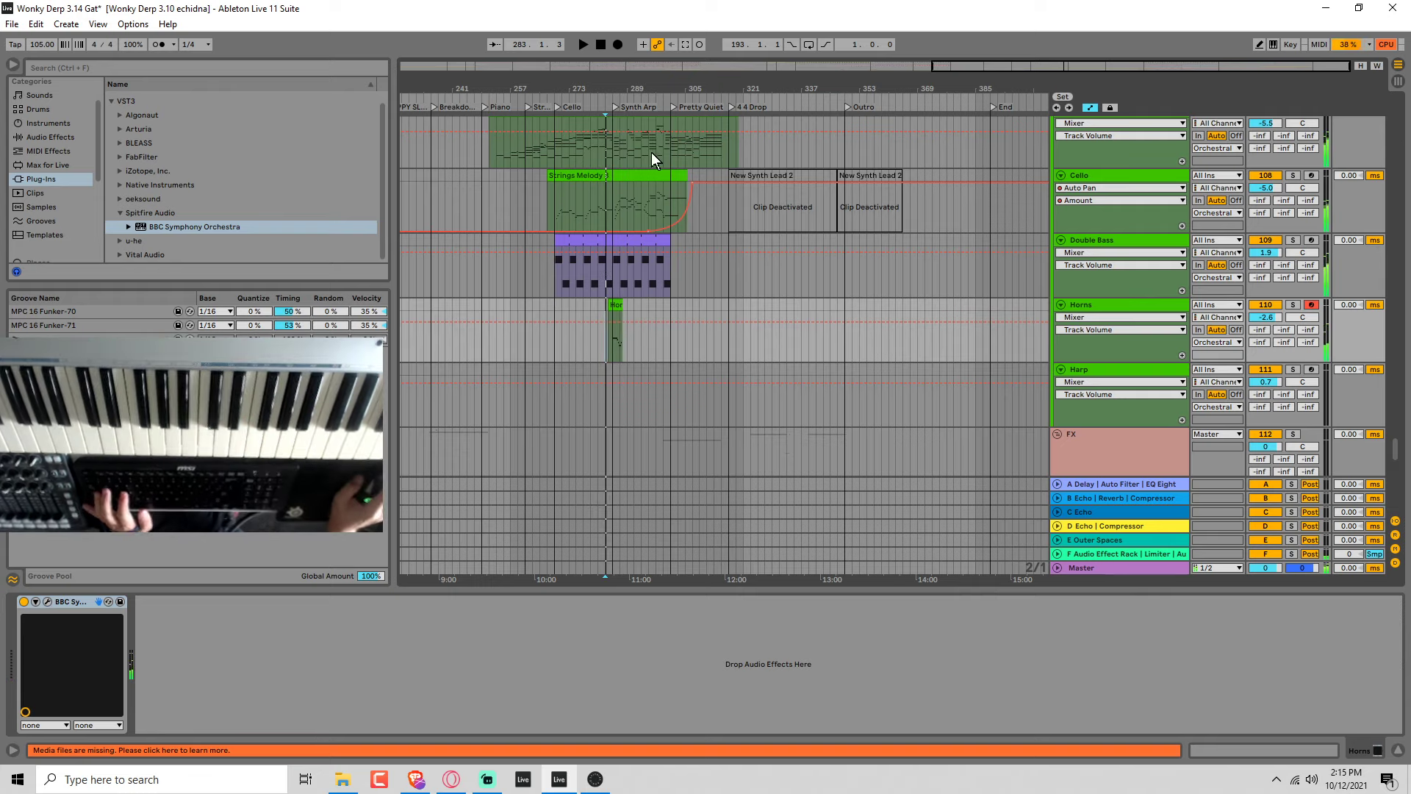
pyautogui.click(615, 305)
pyautogui.press('Delete')
pyautogui.press('space')
pyautogui.click(620, 49)
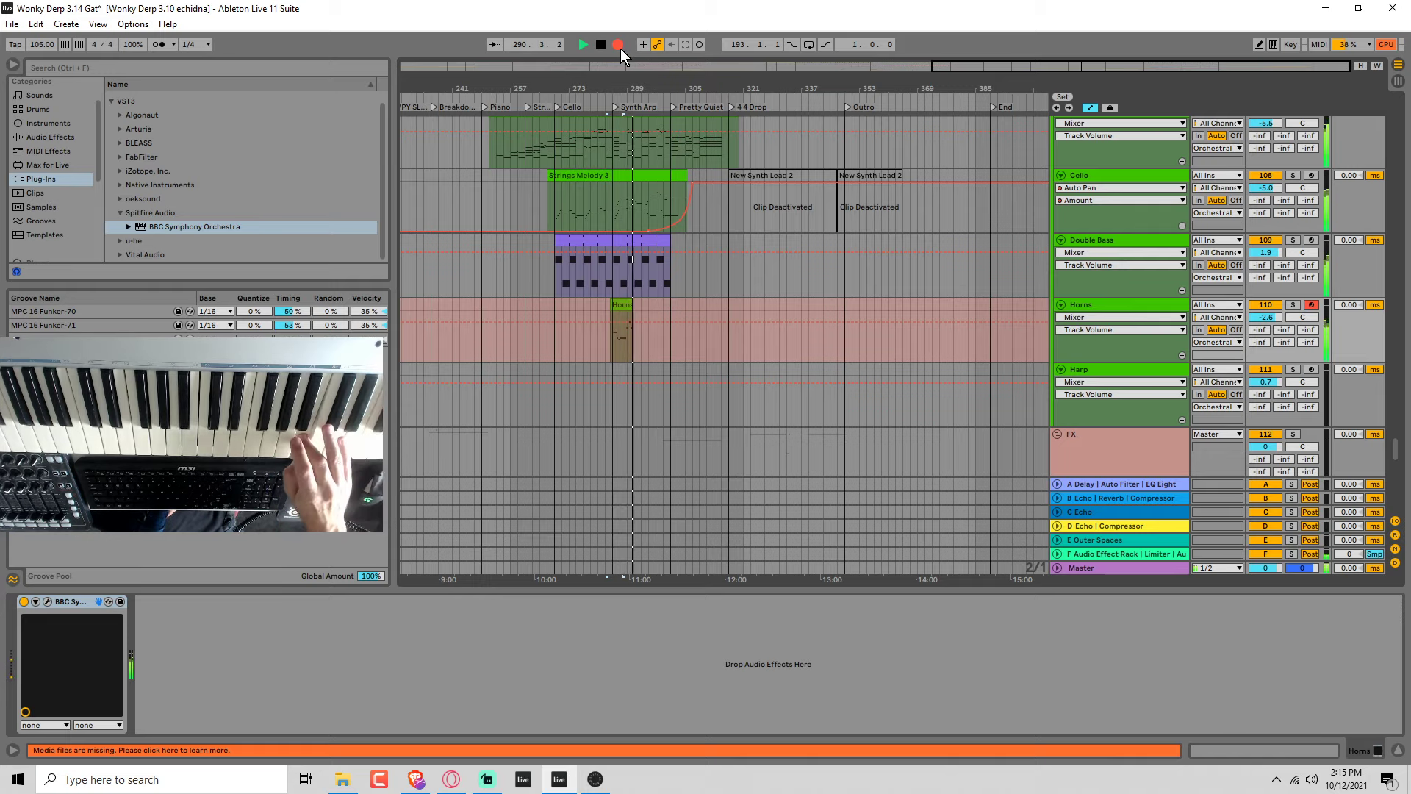
pyautogui.click(621, 49)
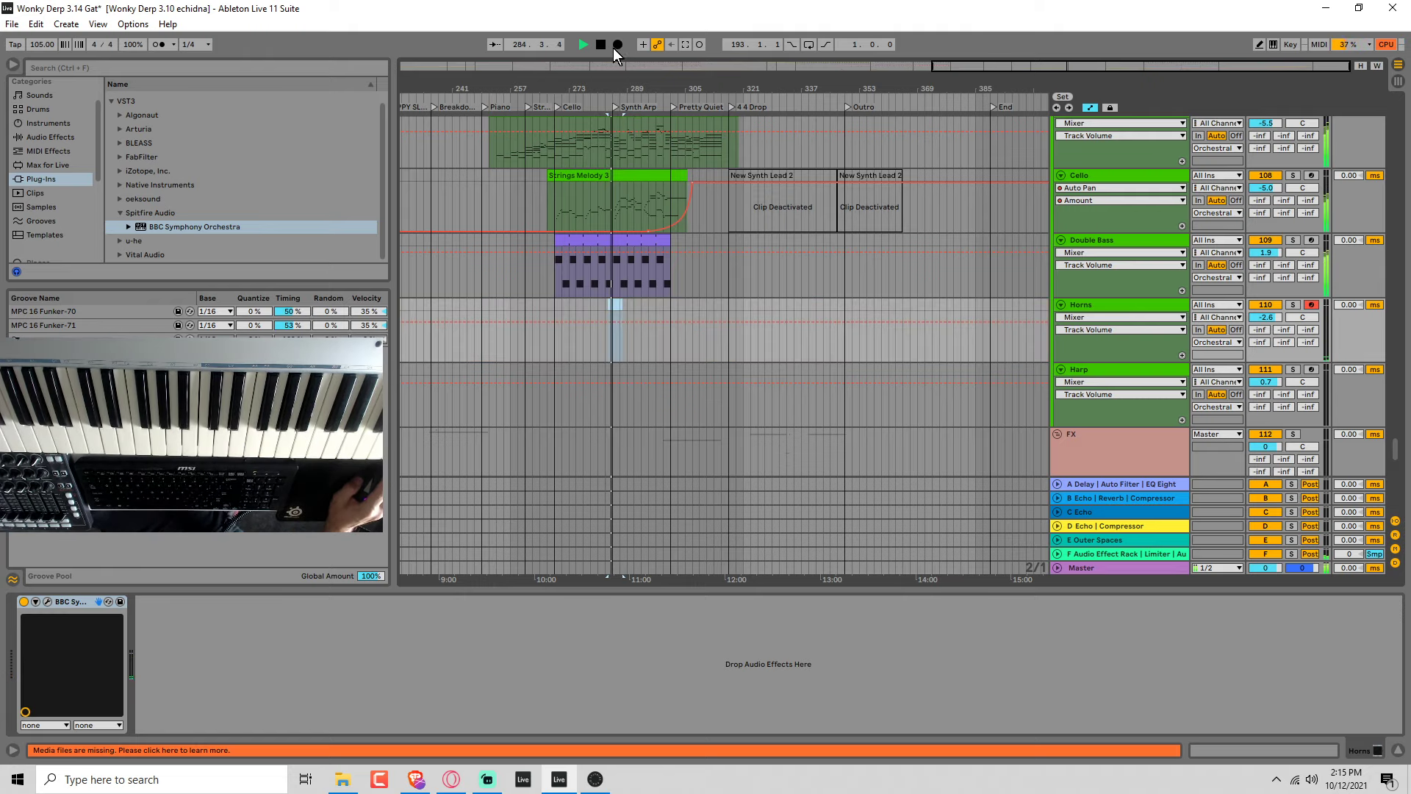
pyautogui.click(615, 47)
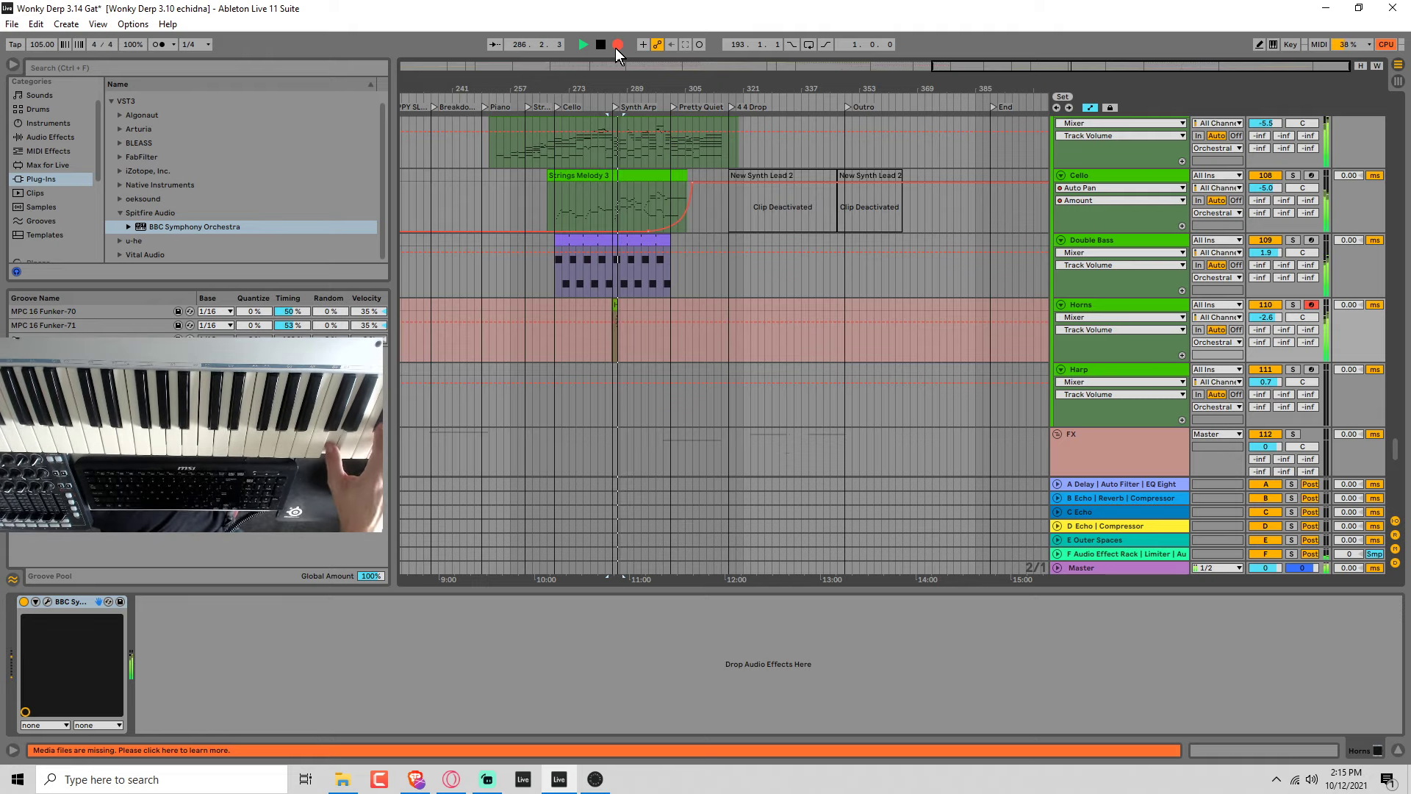
pyautogui.press('space')
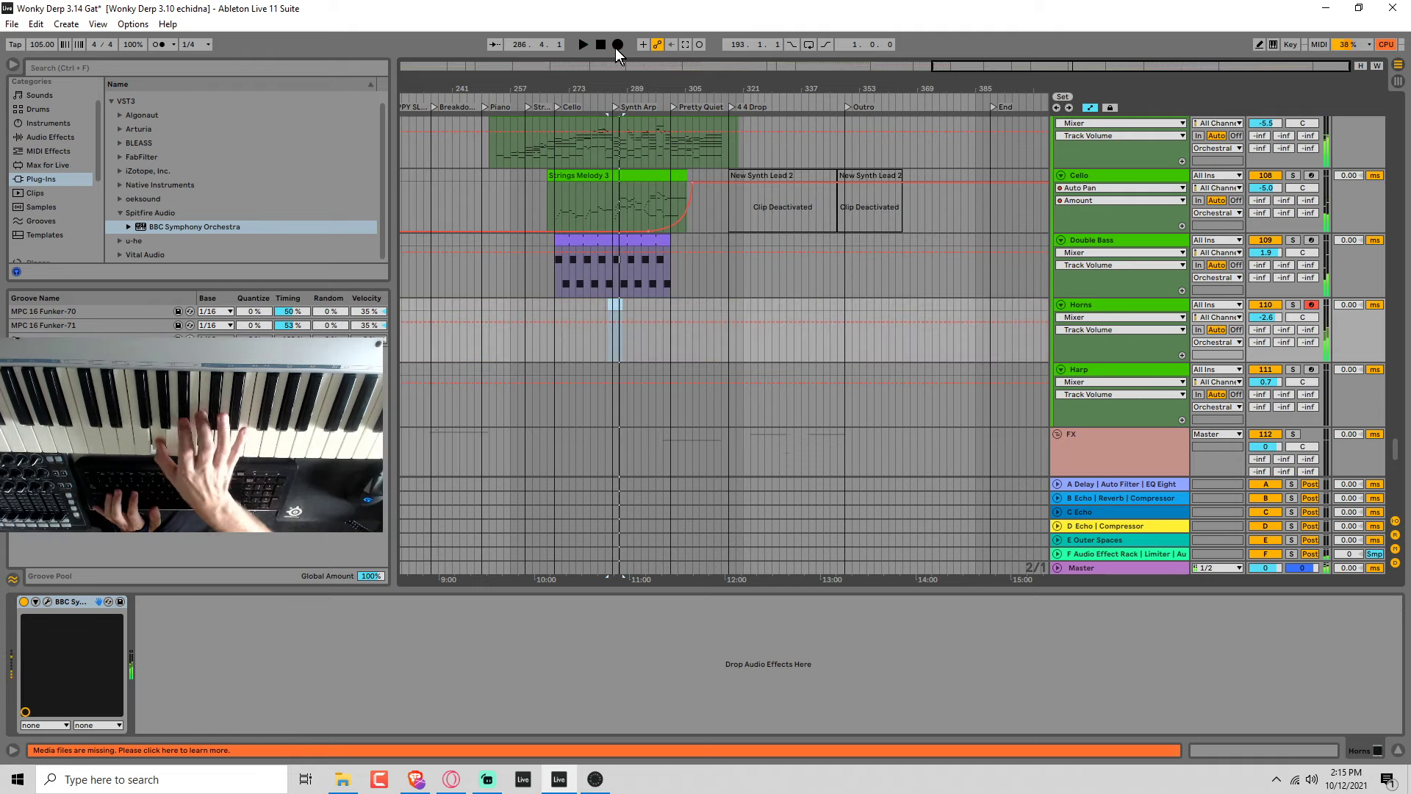
pyautogui.press('space')
pyautogui.scroll(2, 1213, 340)
pyautogui.press('space')
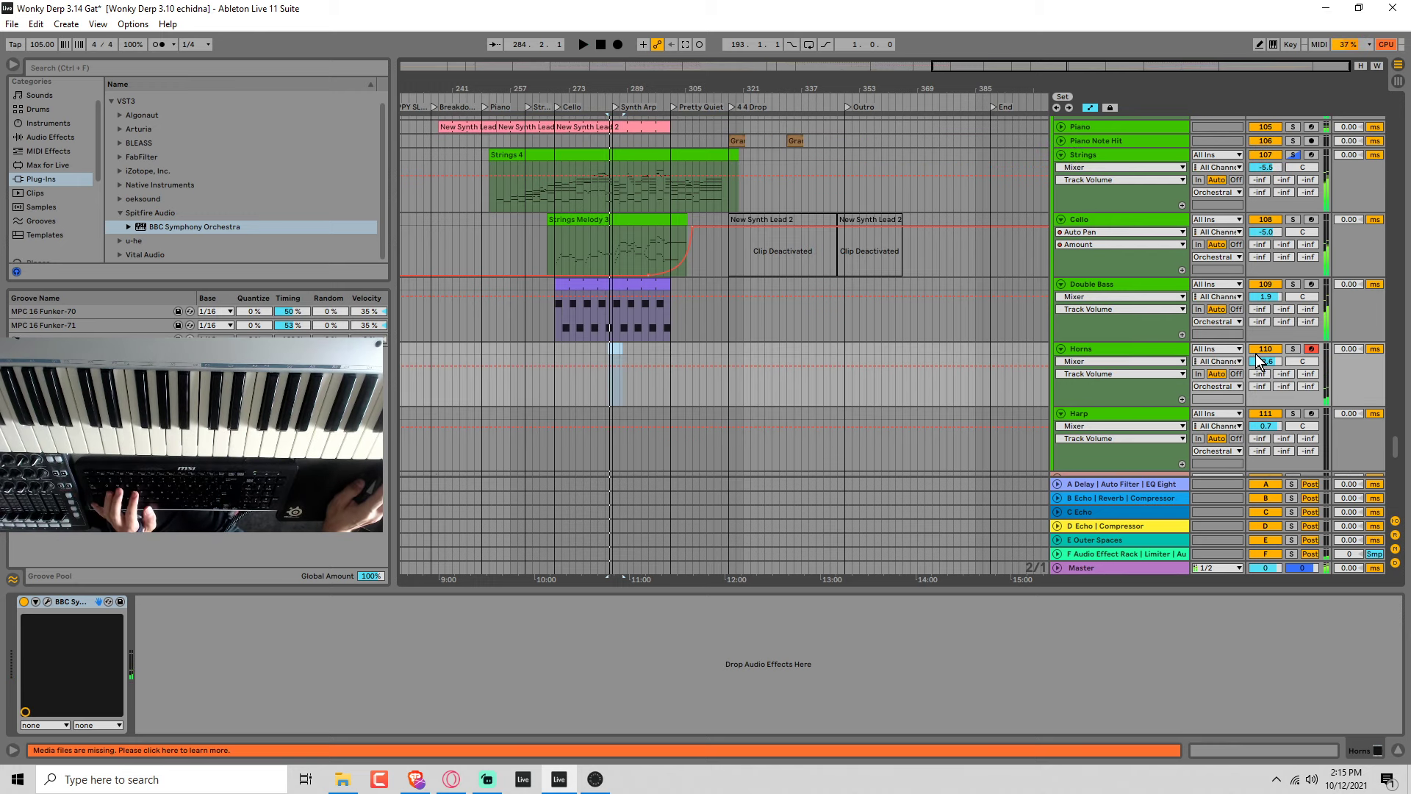
# Set the Horns track volume to -0.4 dB and record a new trombone take from bar 283 through the Synth Arp section.
pyautogui.click(1266, 349)
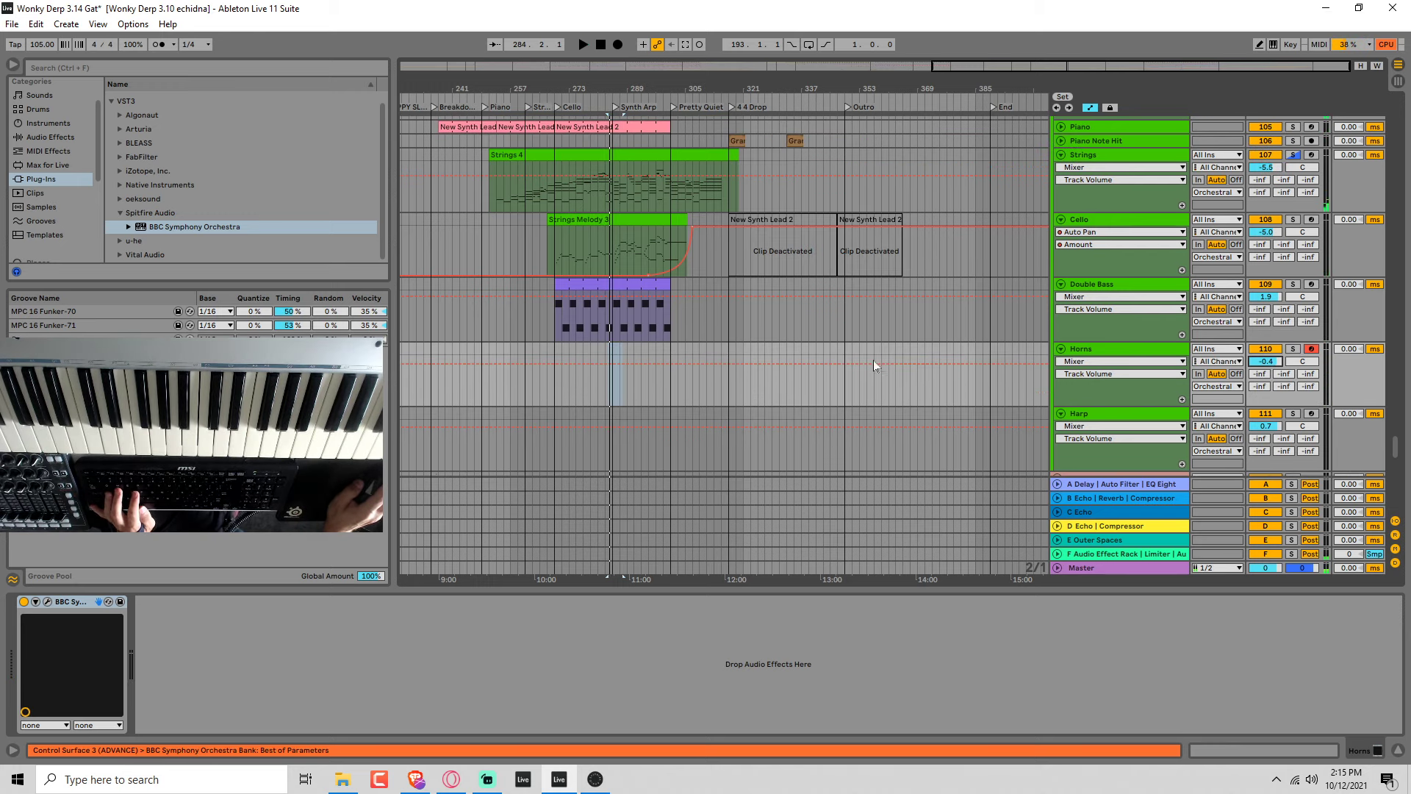
pyautogui.click(607, 394)
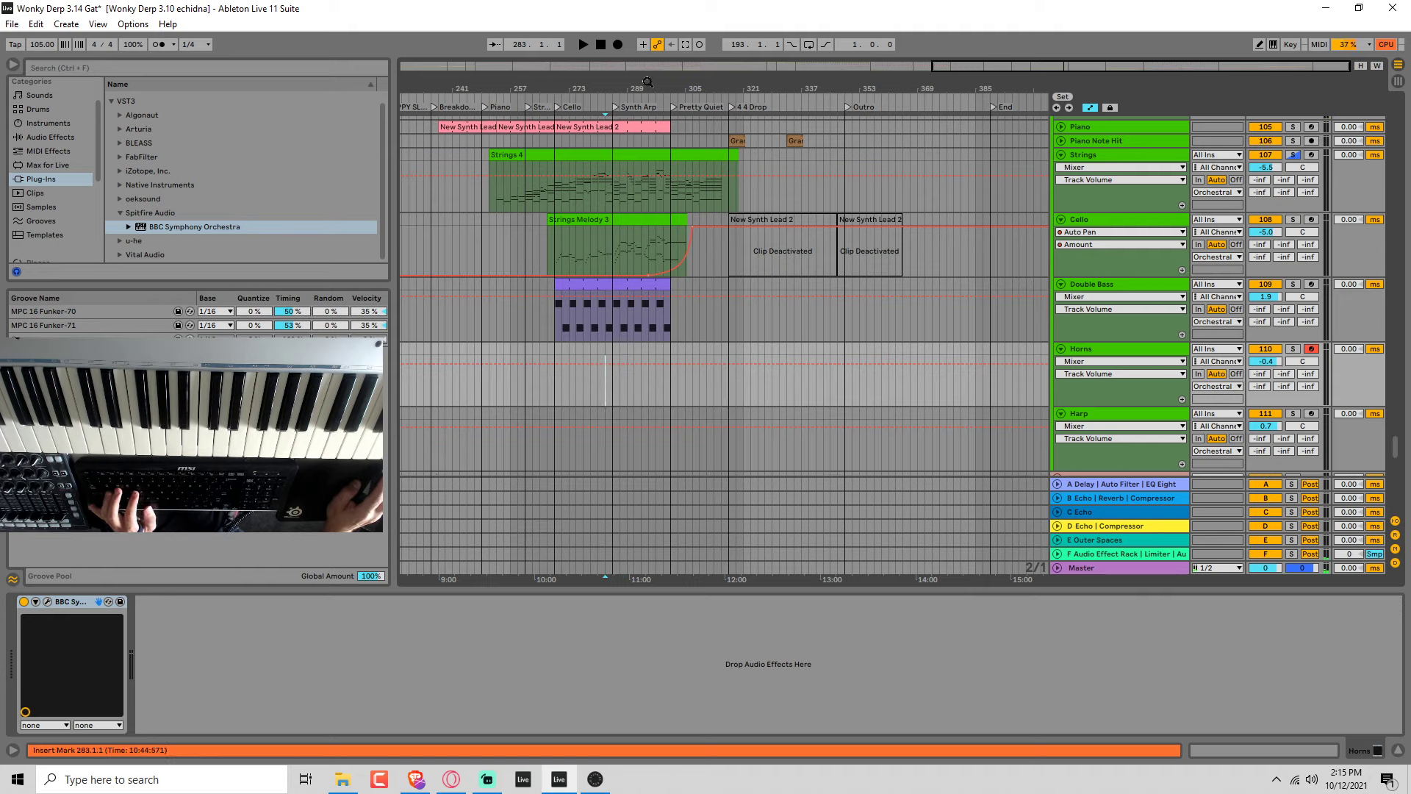
pyautogui.click(620, 44)
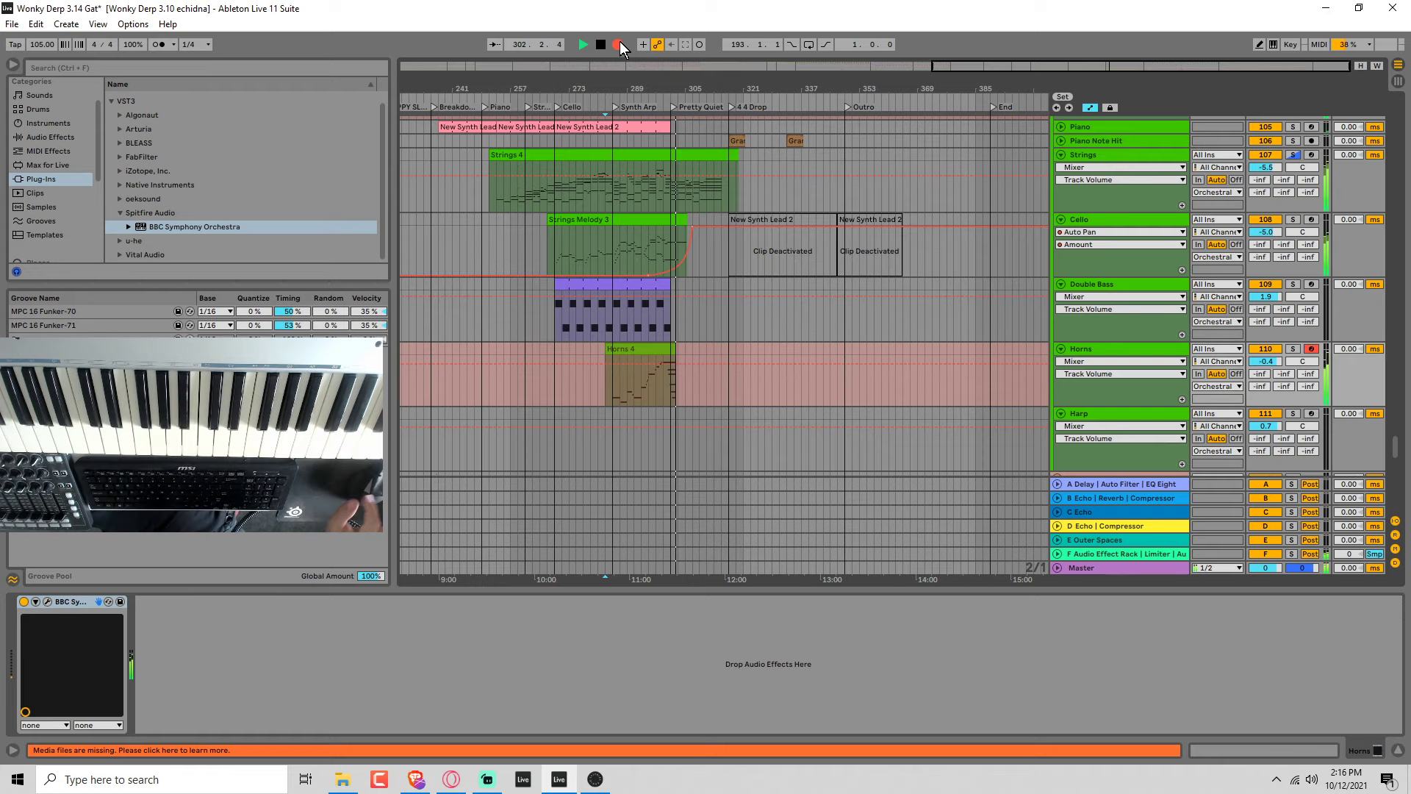
pyautogui.press('space')
# Delete the descending run of notes between D3 and G1 at the end of the new Horns clip.
pyautogui.doubleClick(668, 344)
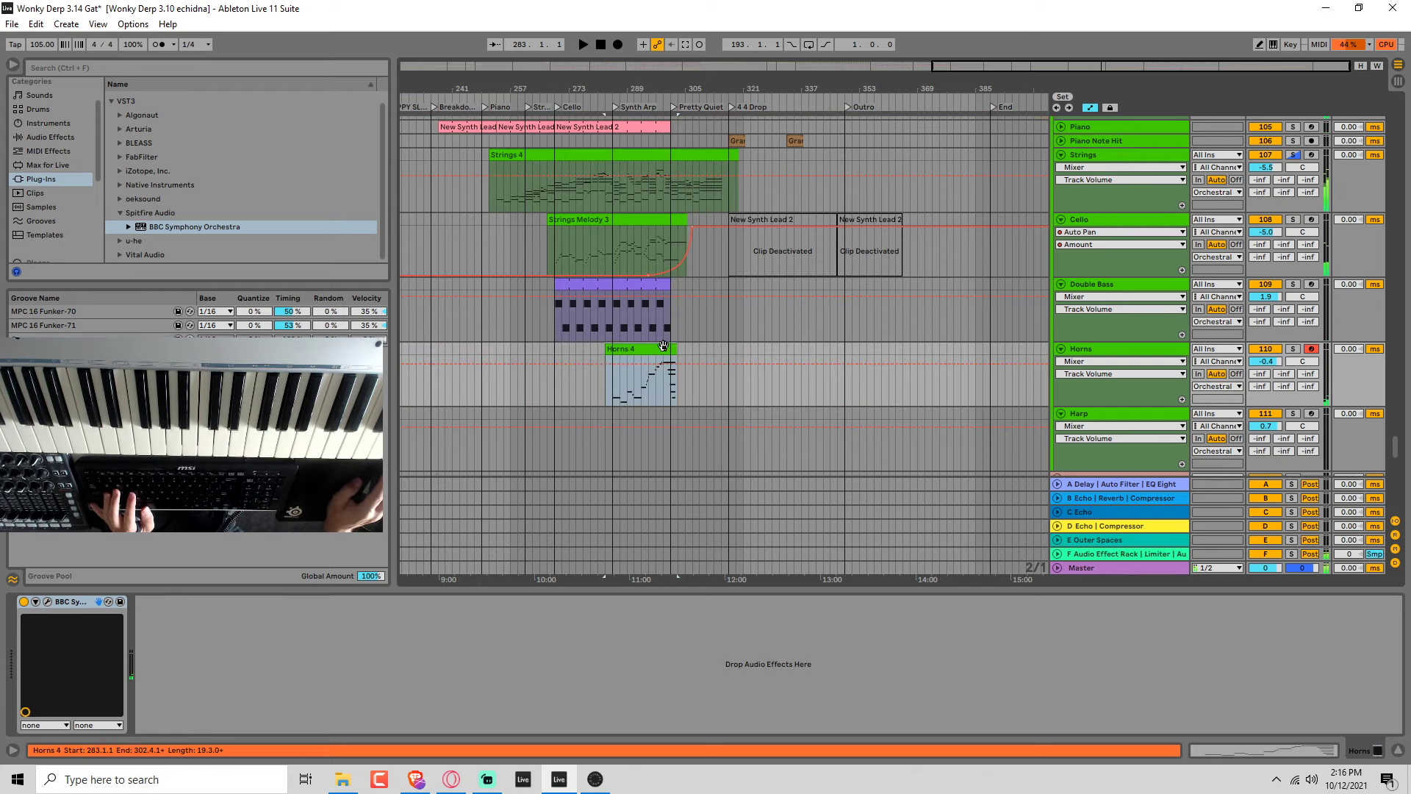
pyautogui.moveTo(1258, 536); pyautogui.dragTo(1349, 679)
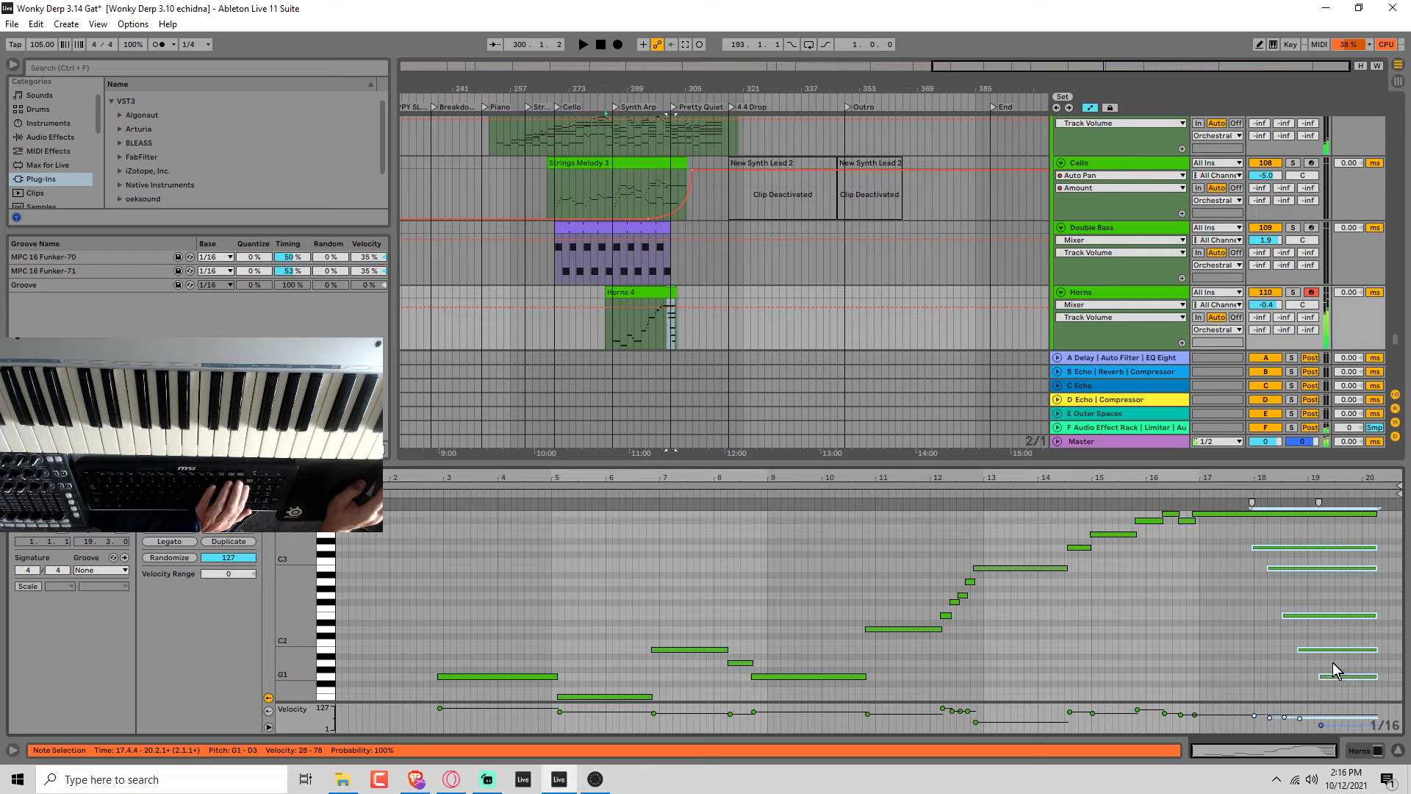
pyautogui.press('Delete')
# Play the take back from the Synth Arp marker, solo the Horns track and show its device chain.
pyautogui.click(611, 346)
pyautogui.press('space')
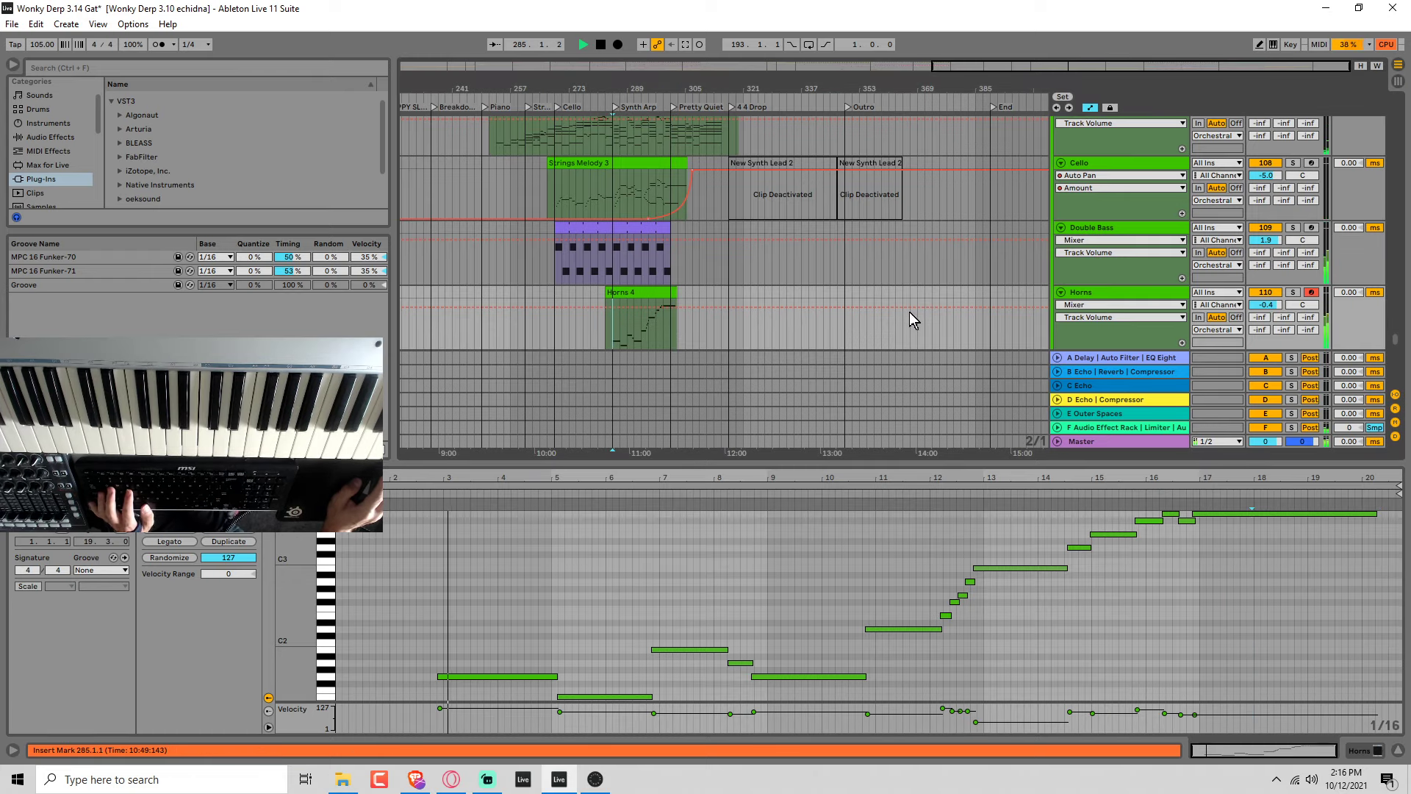
pyautogui.click(1293, 292)
pyautogui.doubleClick(1135, 291)
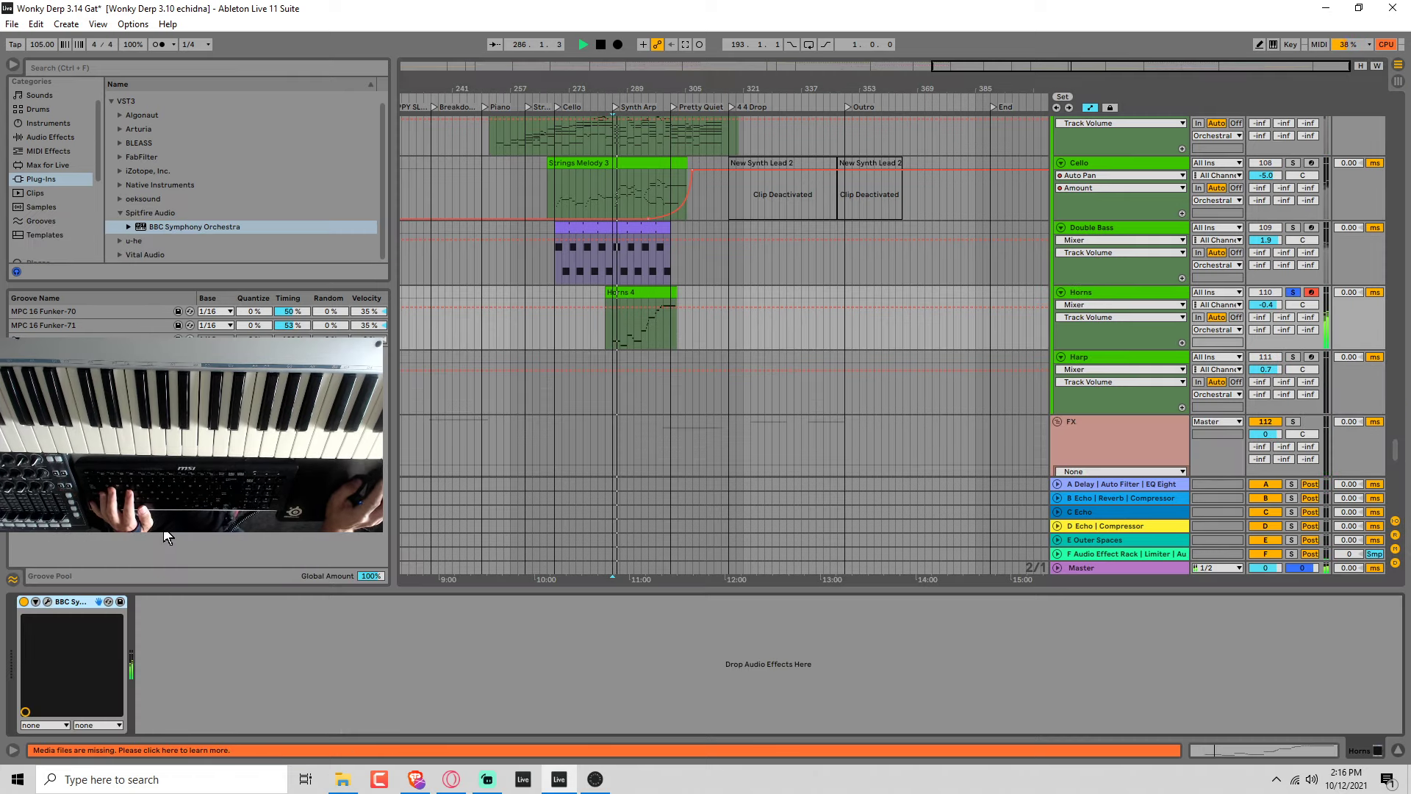
pyautogui.press('space')
# Find Filter Delay among the audio effects and add it after the orchestra plug-in on the Horns track.
pyautogui.click(48, 123)
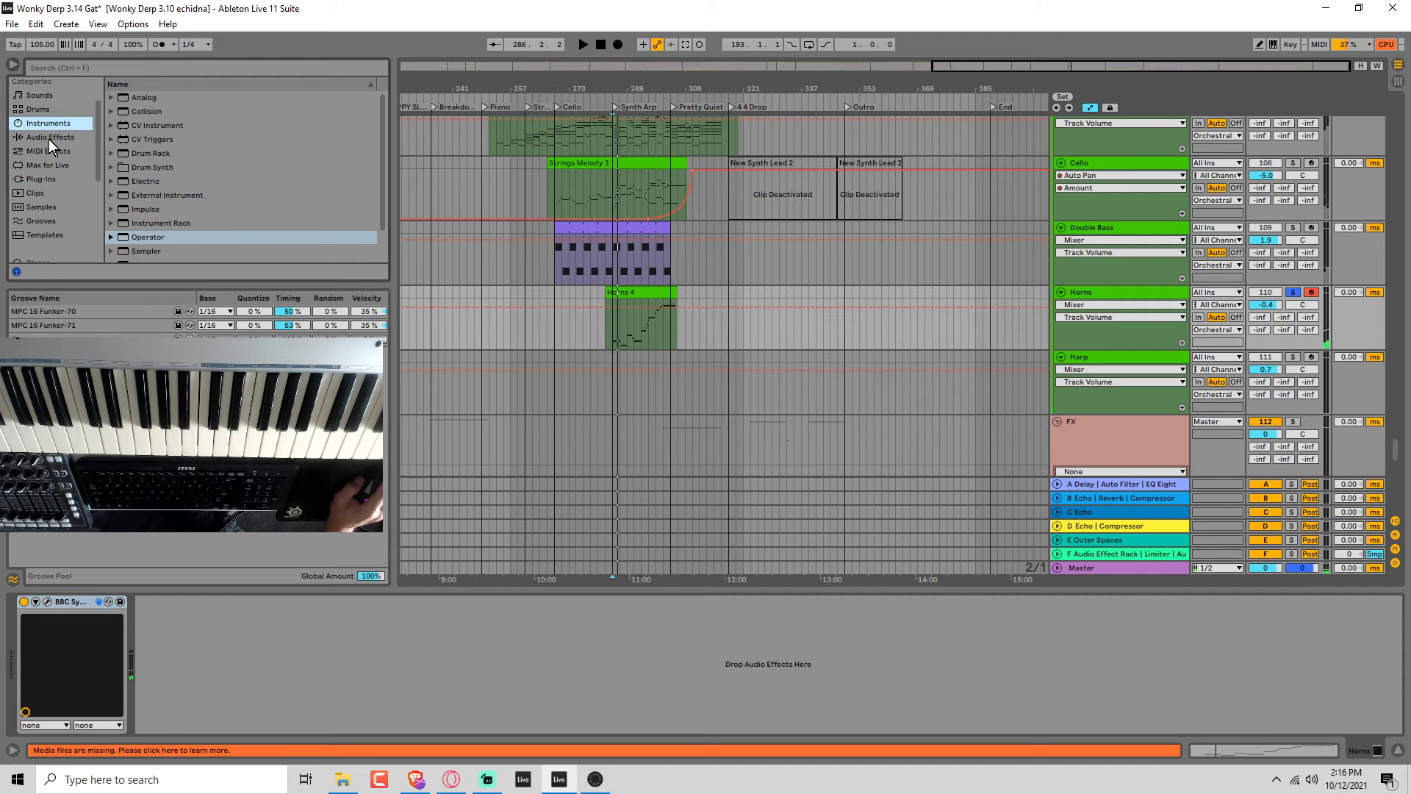
pyautogui.click(50, 138)
pyautogui.scroll(-4, 202, 198)
pyautogui.scroll(4, 174, 219)
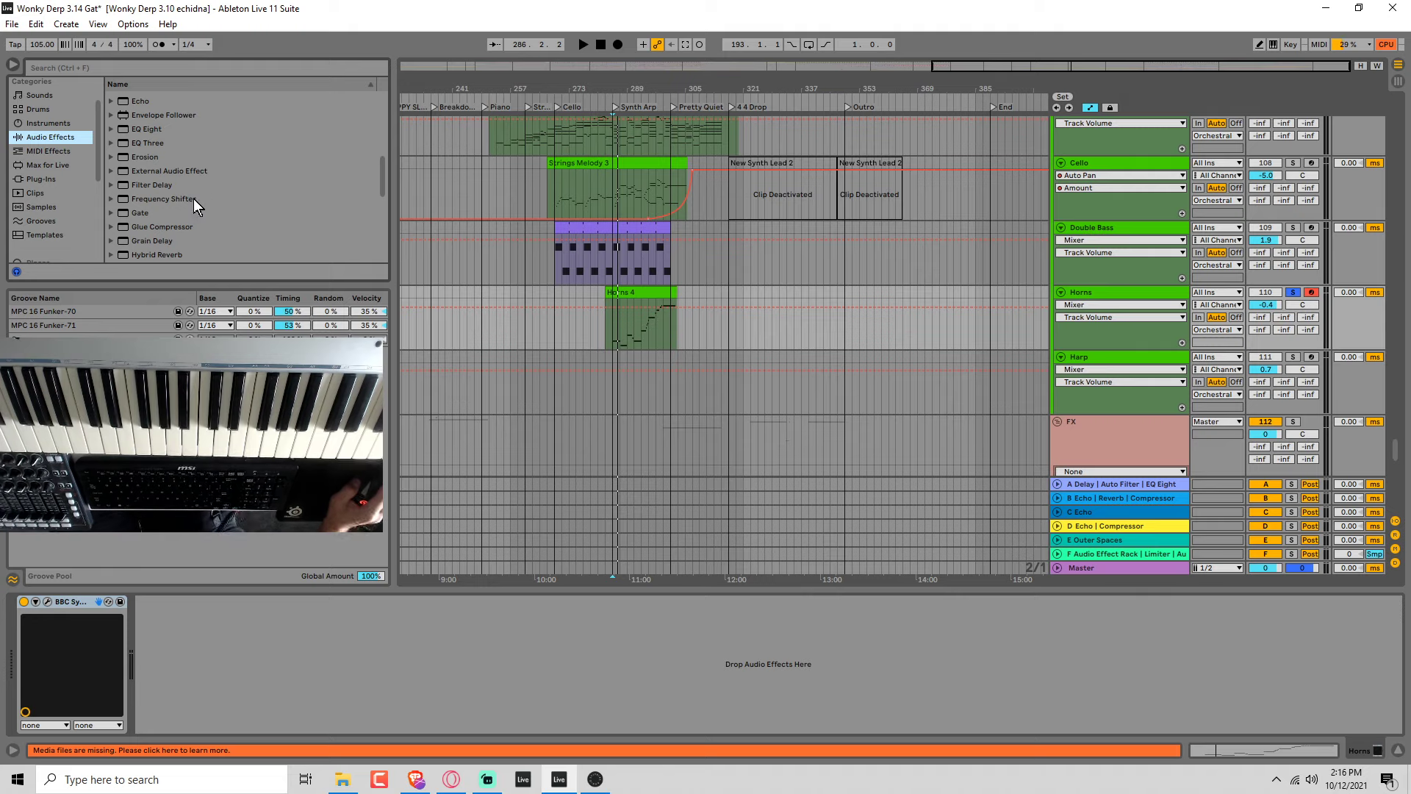
pyautogui.scroll(3, 221, 207)
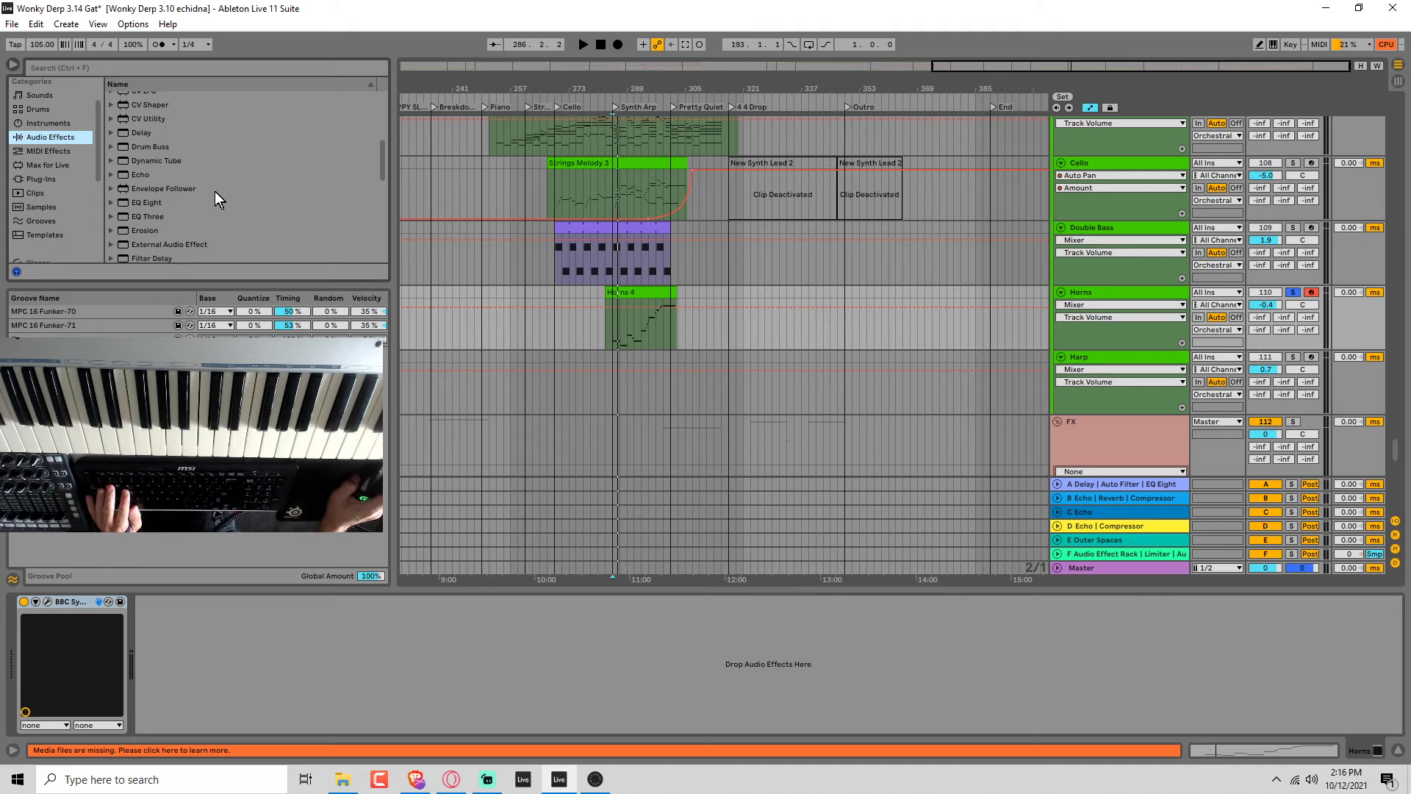
pyautogui.scroll(-2, 203, 221)
pyautogui.click(159, 214)
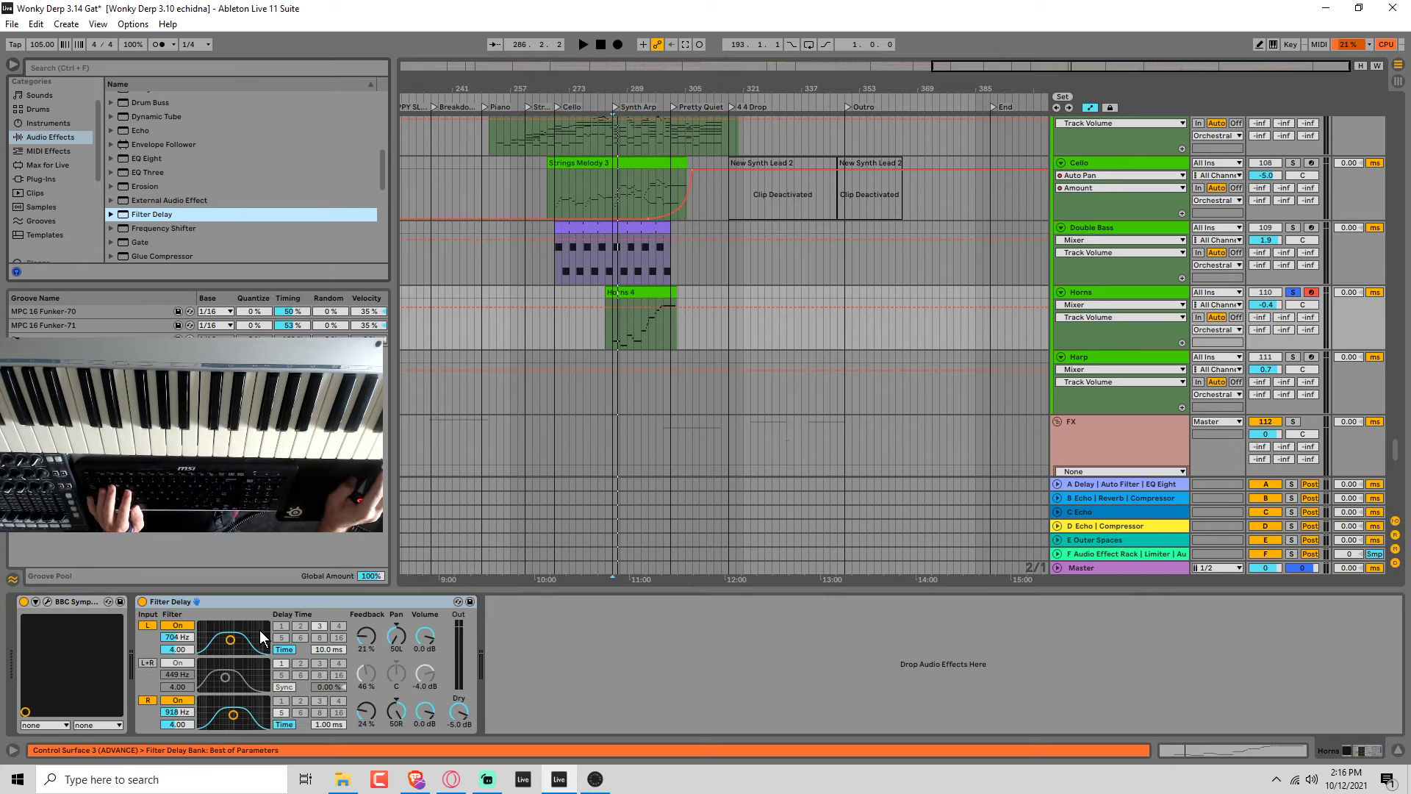
# Set Filter Delay's dry level to -inf dB, left filter to 801 Hz at 9.00 and right filter to 1.20 kHz at 8.00, then try other left delay times.
pyautogui.press('space')
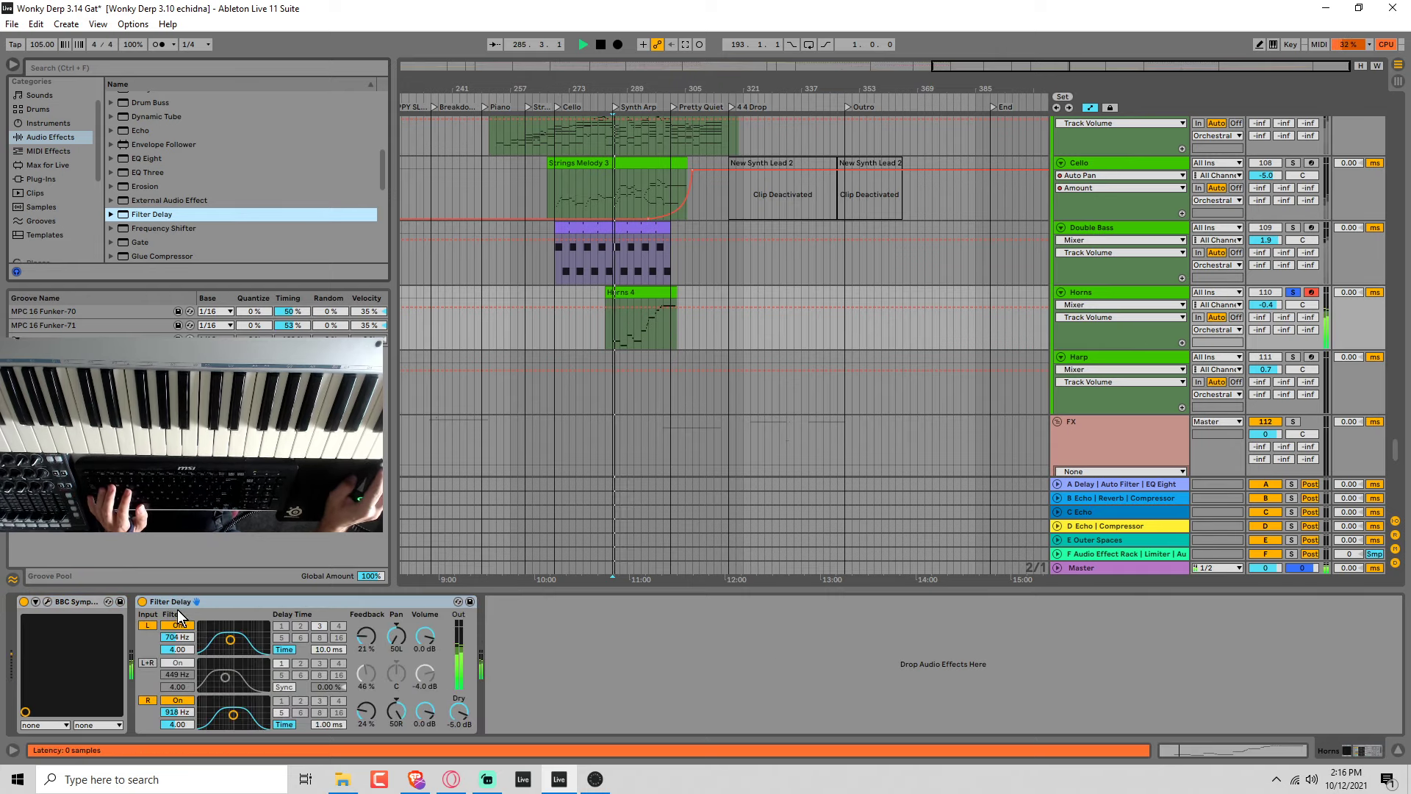
pyautogui.click(143, 602)
pyautogui.click(142, 602)
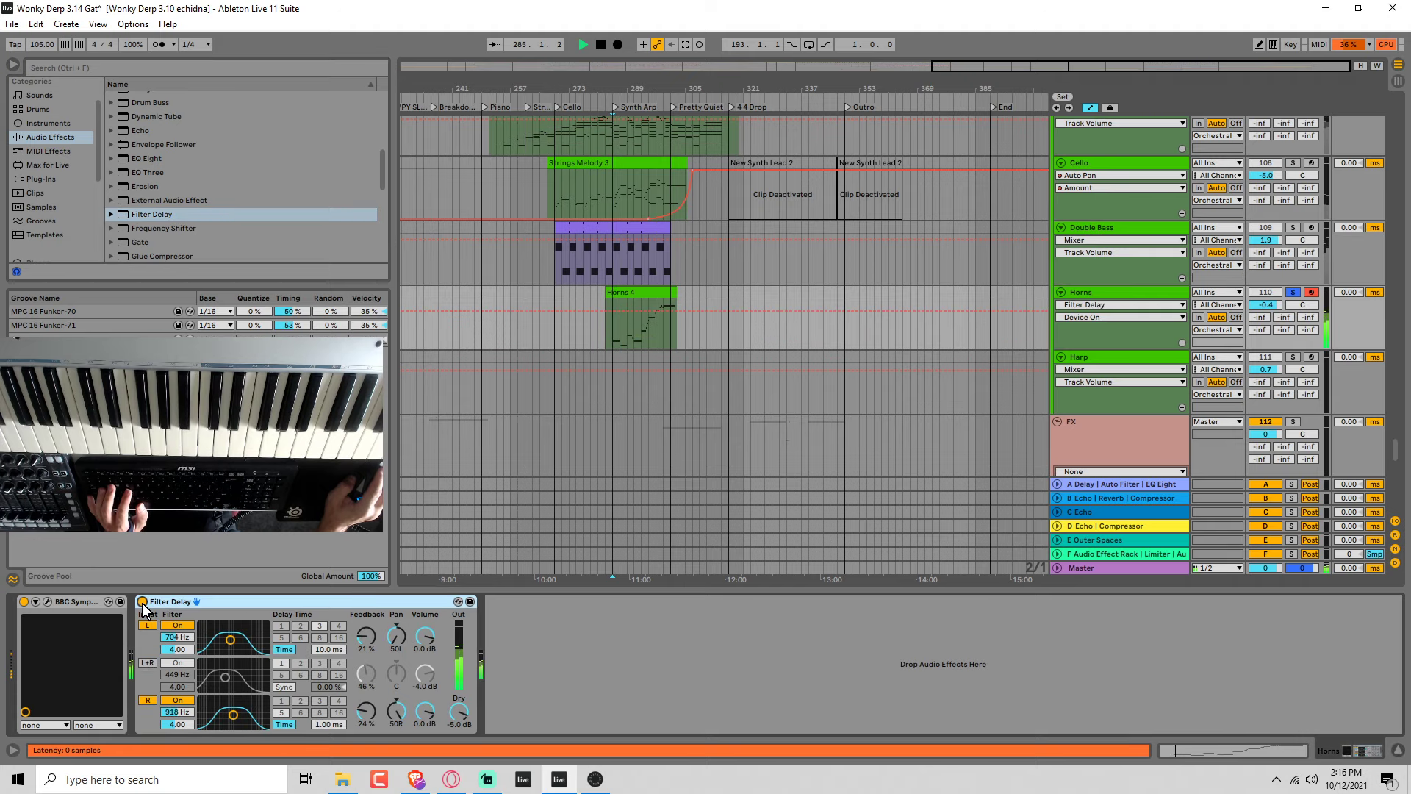
pyautogui.moveTo(459, 711); pyautogui.dragTo(458, 779)
pyautogui.moveTo(230, 639); pyautogui.dragTo(231, 625)
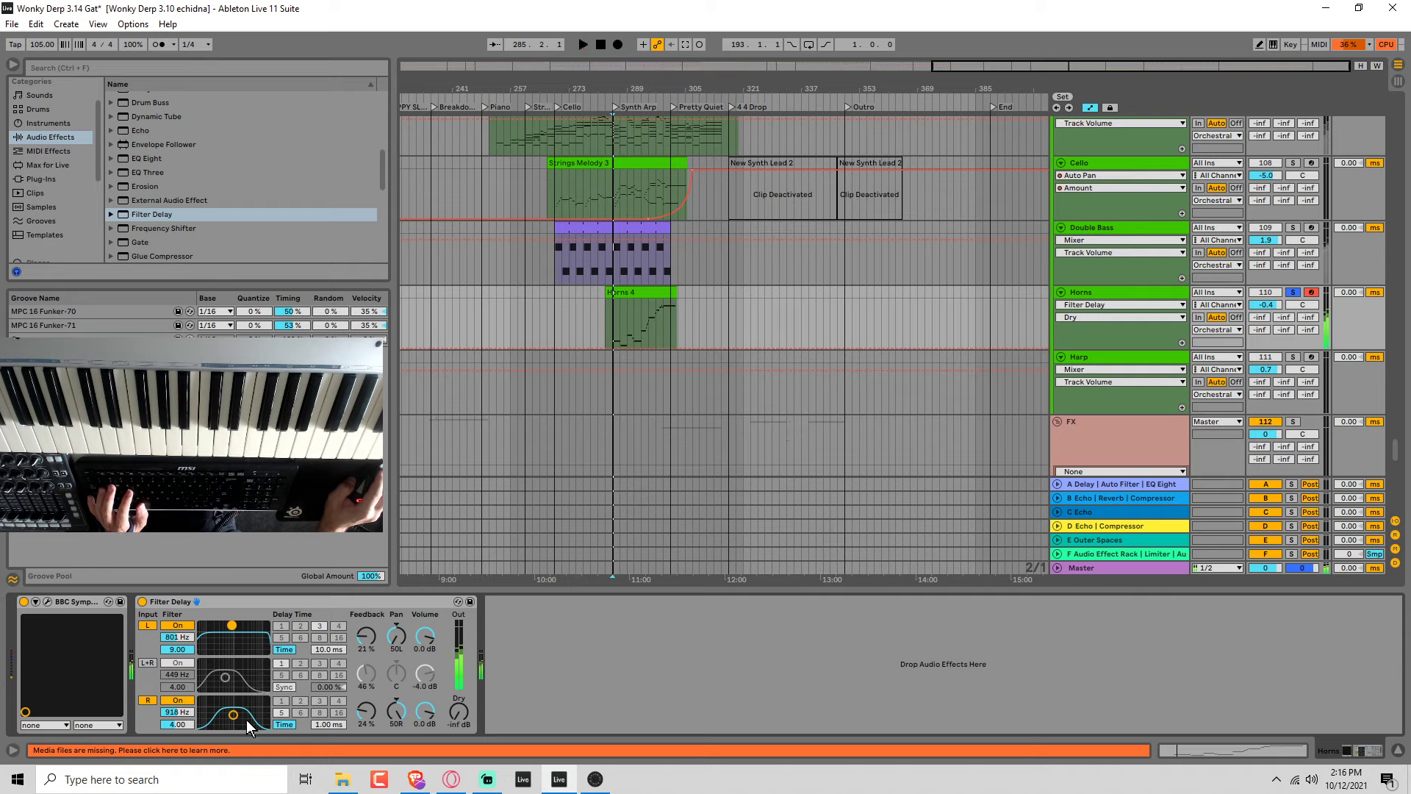
pyautogui.moveTo(233, 714); pyautogui.dragTo(236, 704)
pyautogui.press('space')
pyautogui.click(328, 651)
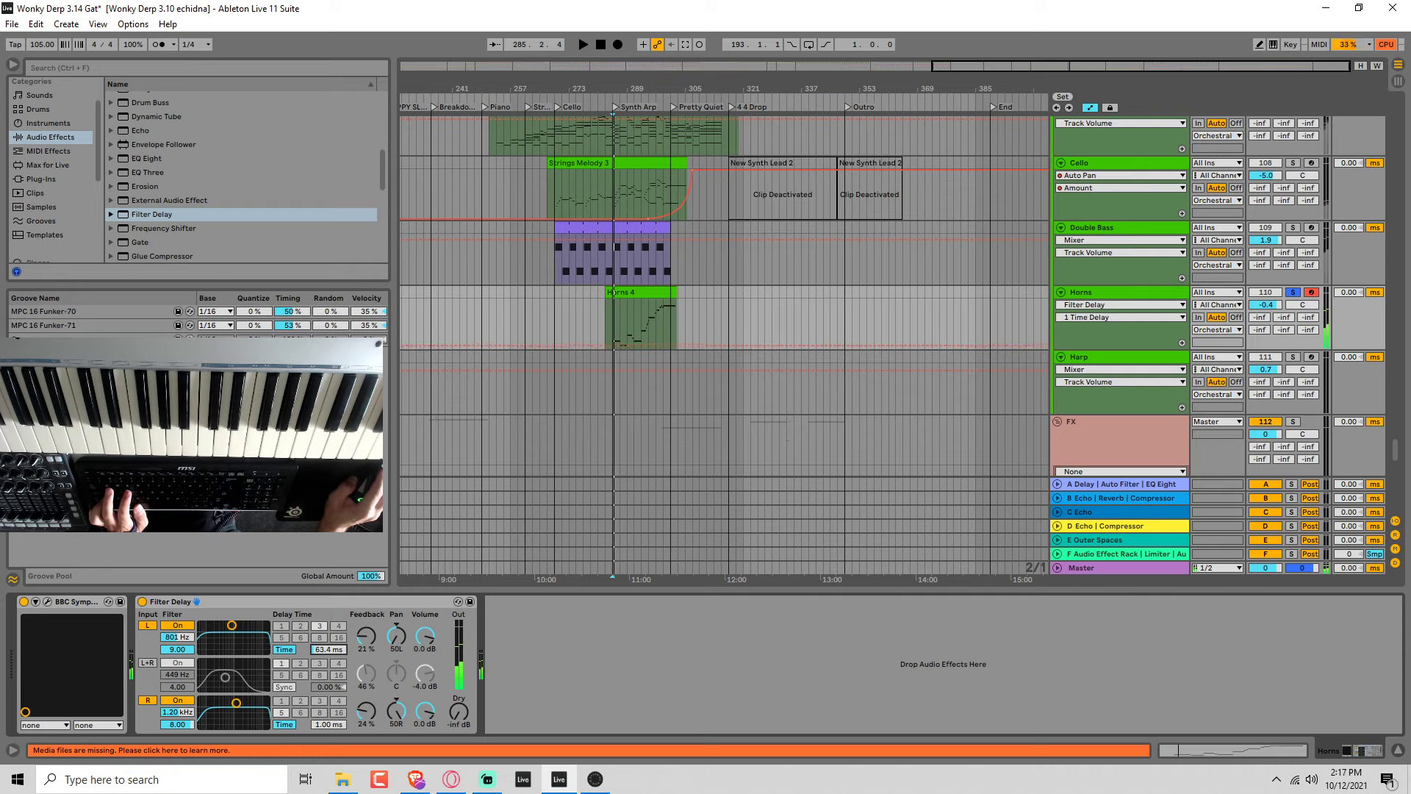
# Group Filter Delay into an Audio Effect Rack and show the rack's macro controls.
pyautogui.rightClick(285, 599)
pyautogui.click(323, 444)
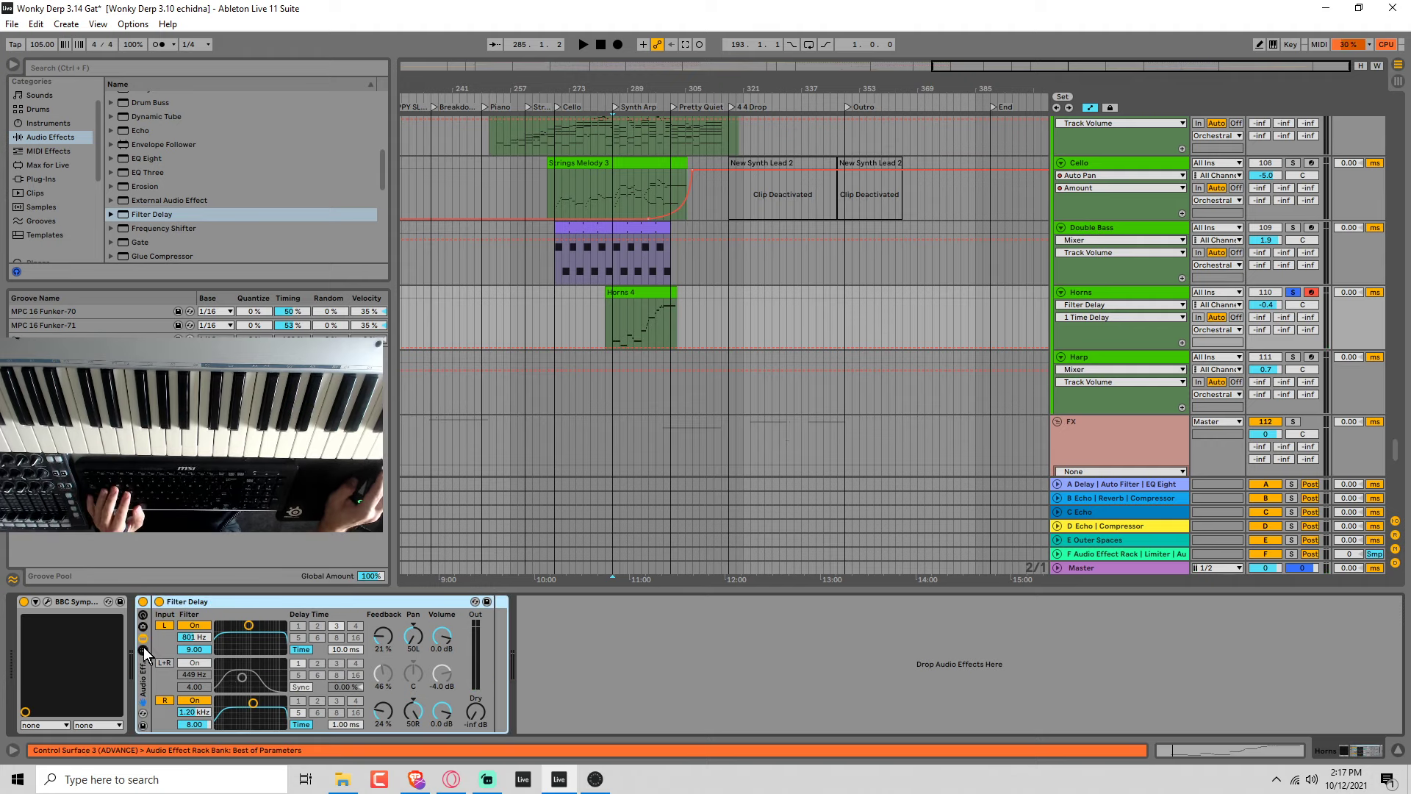
pyautogui.click(143, 615)
# Set Filter Delay's left filter to 749 Hz and right to 857 Hz, both at 9.00, zero their feedback and audition the Horns.
pyautogui.press('space')
pyautogui.press('space')
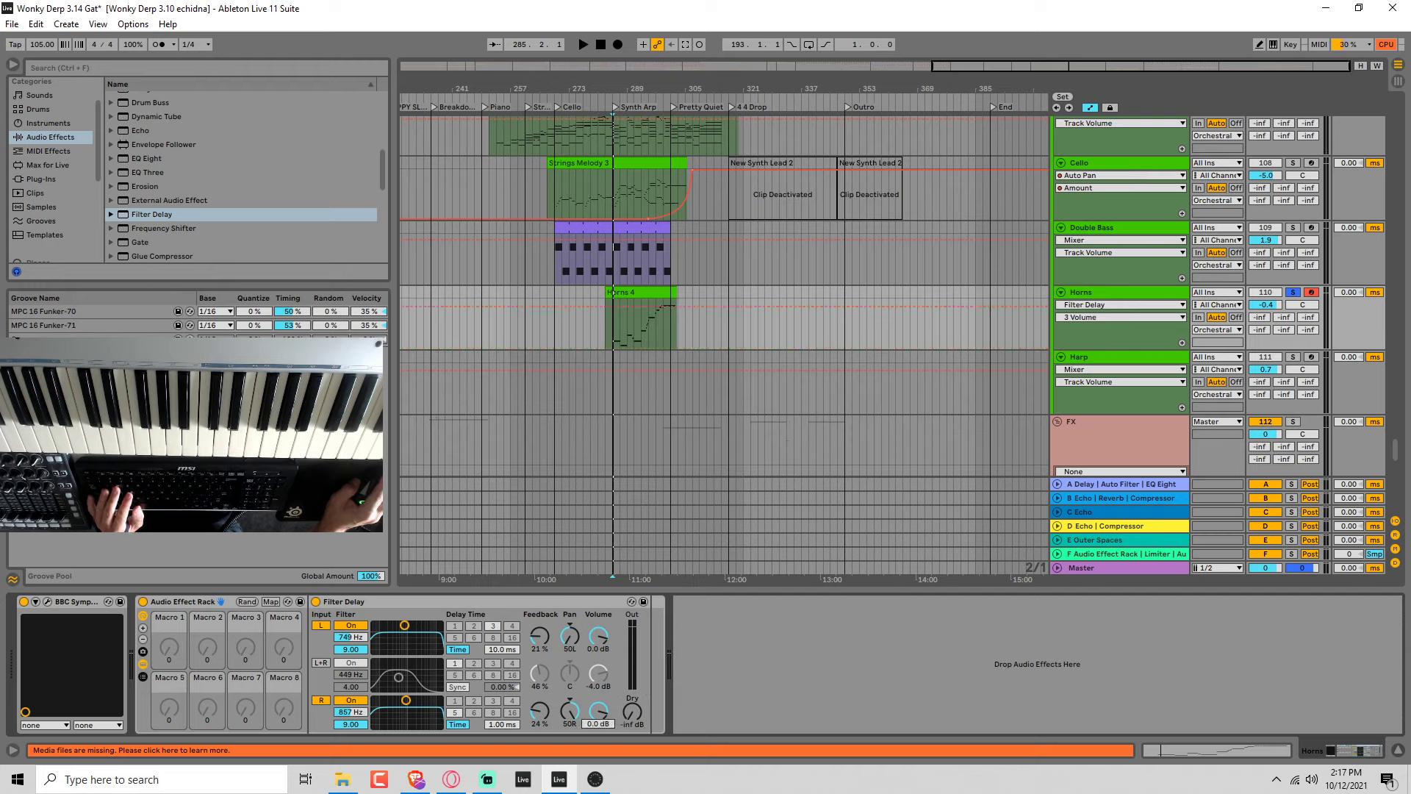
pyautogui.doubleClick(541, 705)
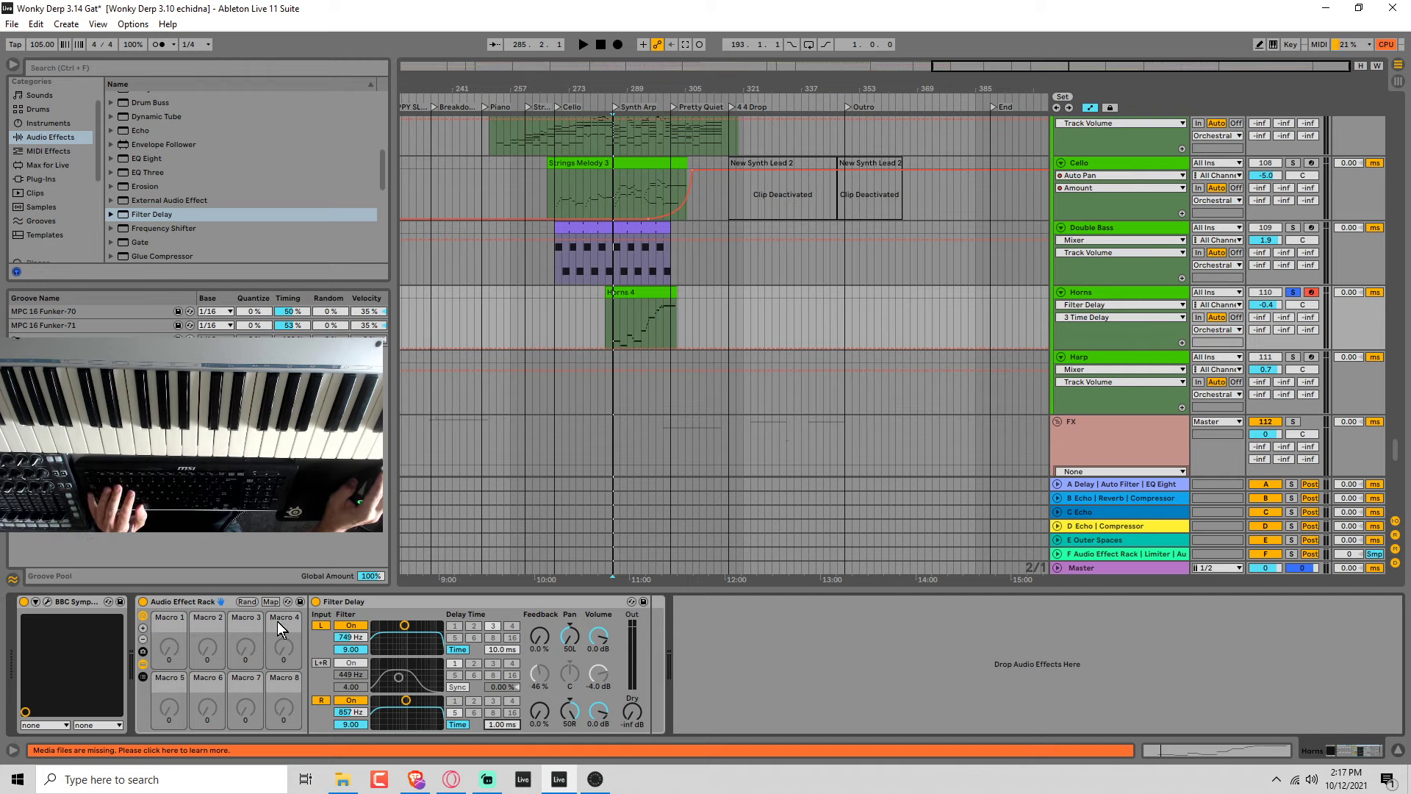
pyautogui.press('space')
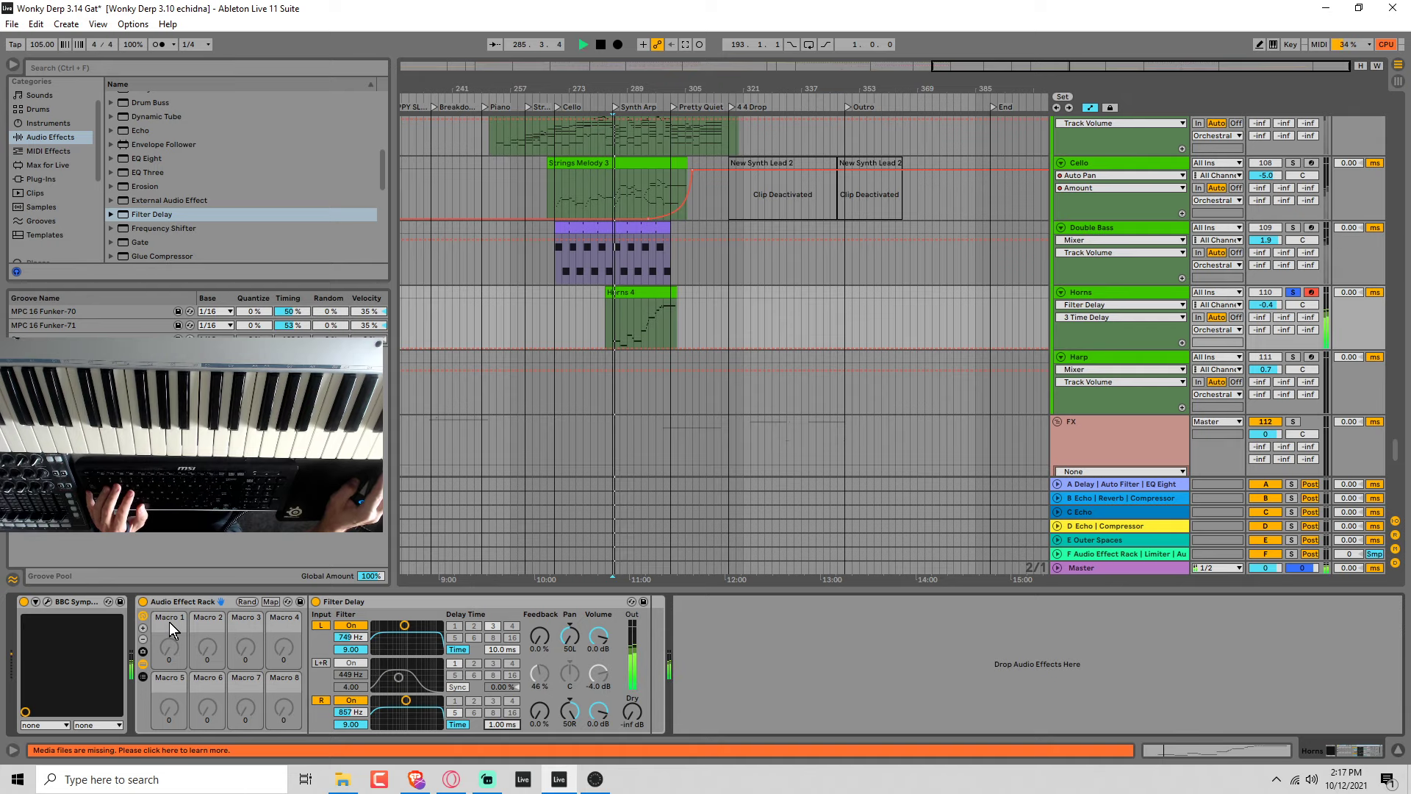
pyautogui.press('space')
# Map Filter Delay's left delay time to the rack's first macro and rename the macro Space.
pyautogui.click(270, 602)
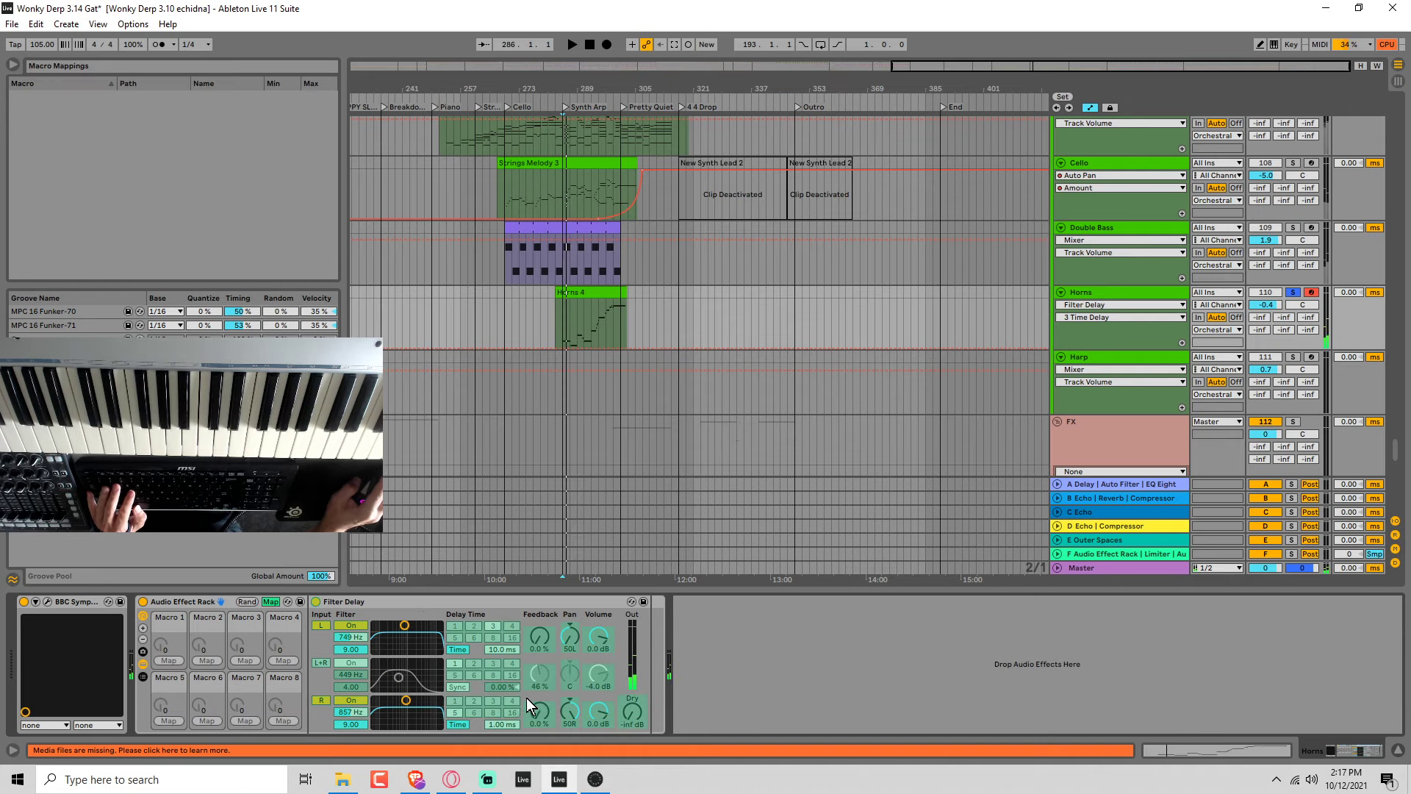
pyautogui.click(502, 650)
pyautogui.click(164, 642)
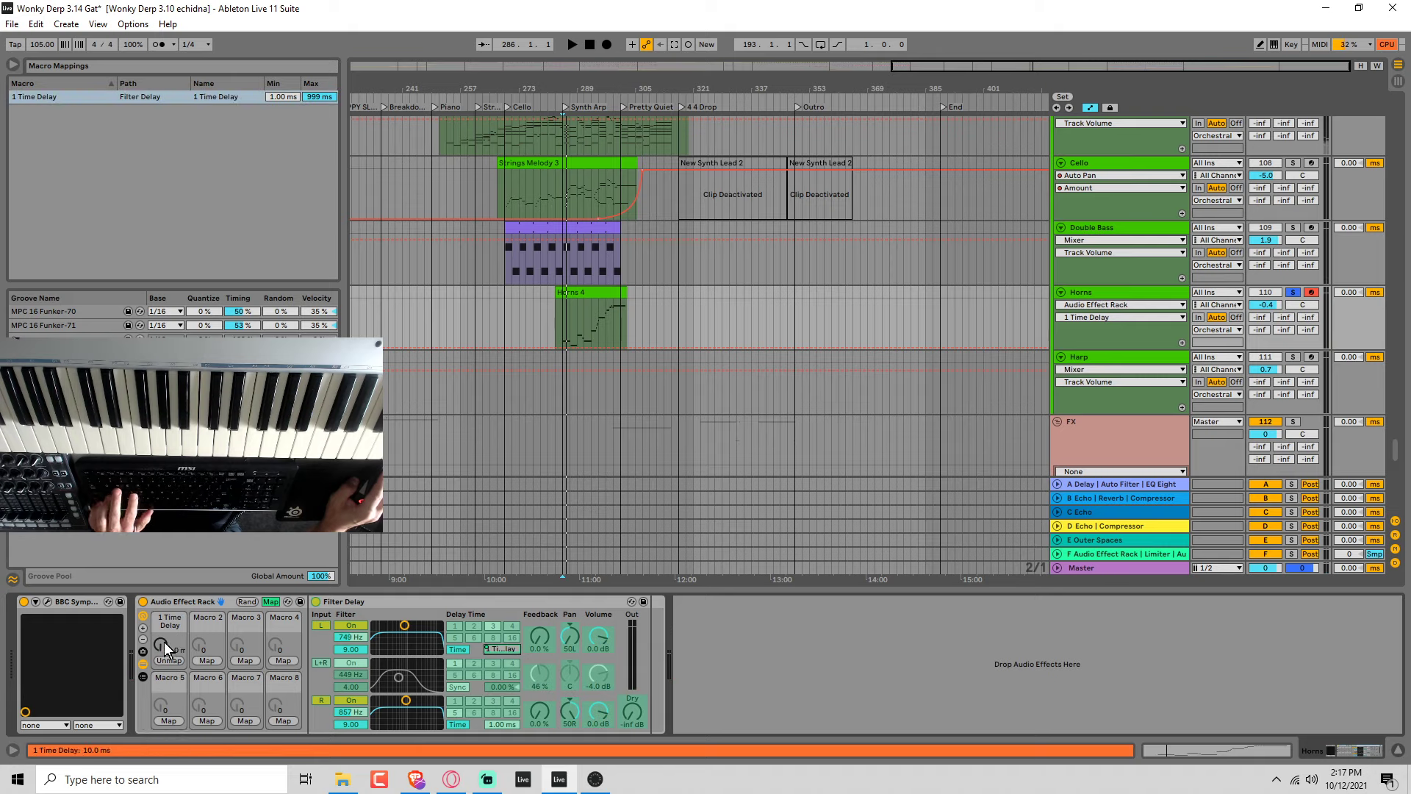
pyautogui.write('Space')
pyautogui.press('Return')
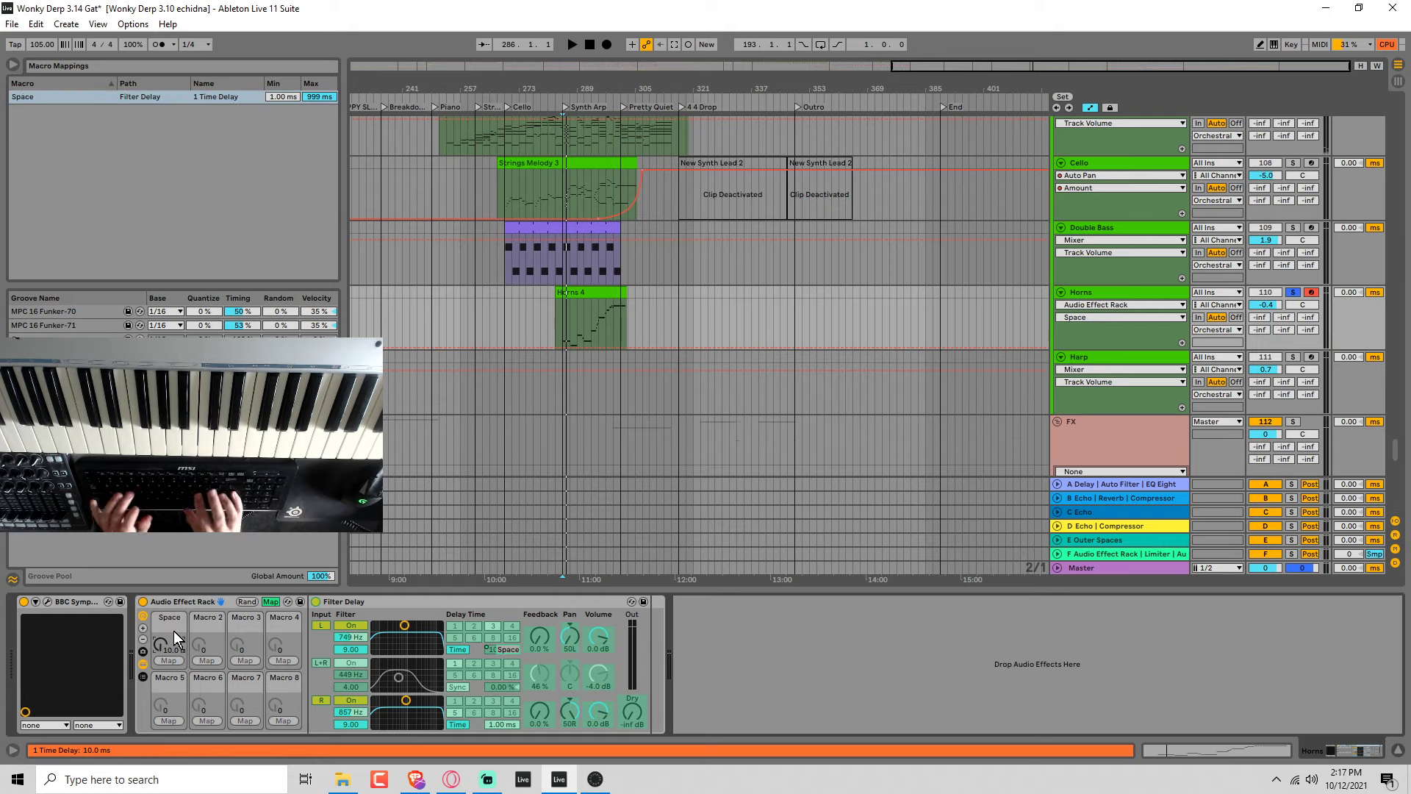
pyautogui.click(271, 602)
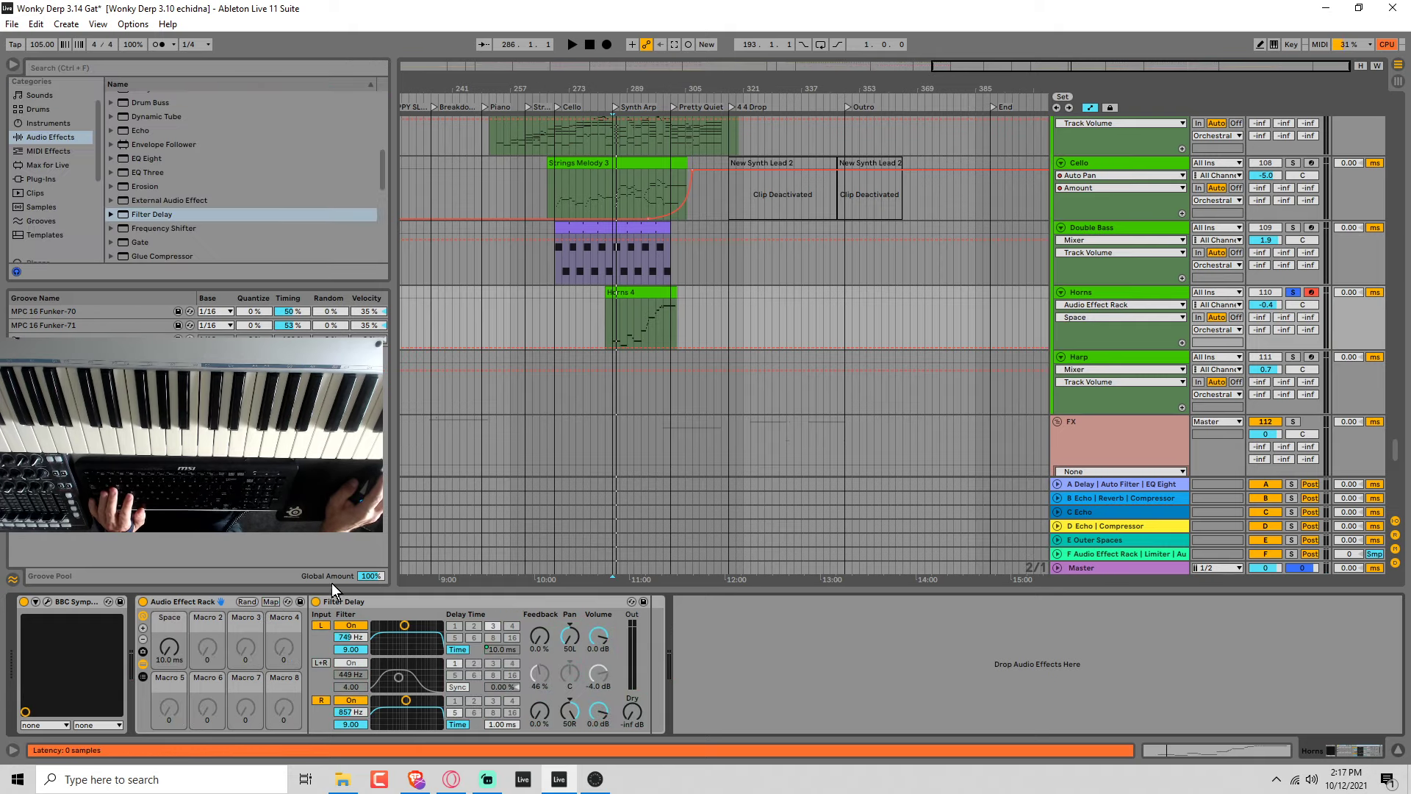
# Insert a new MIDI track below Horns and move the Audio Effect Rack from Horns onto it.
pyautogui.click(1136, 291)
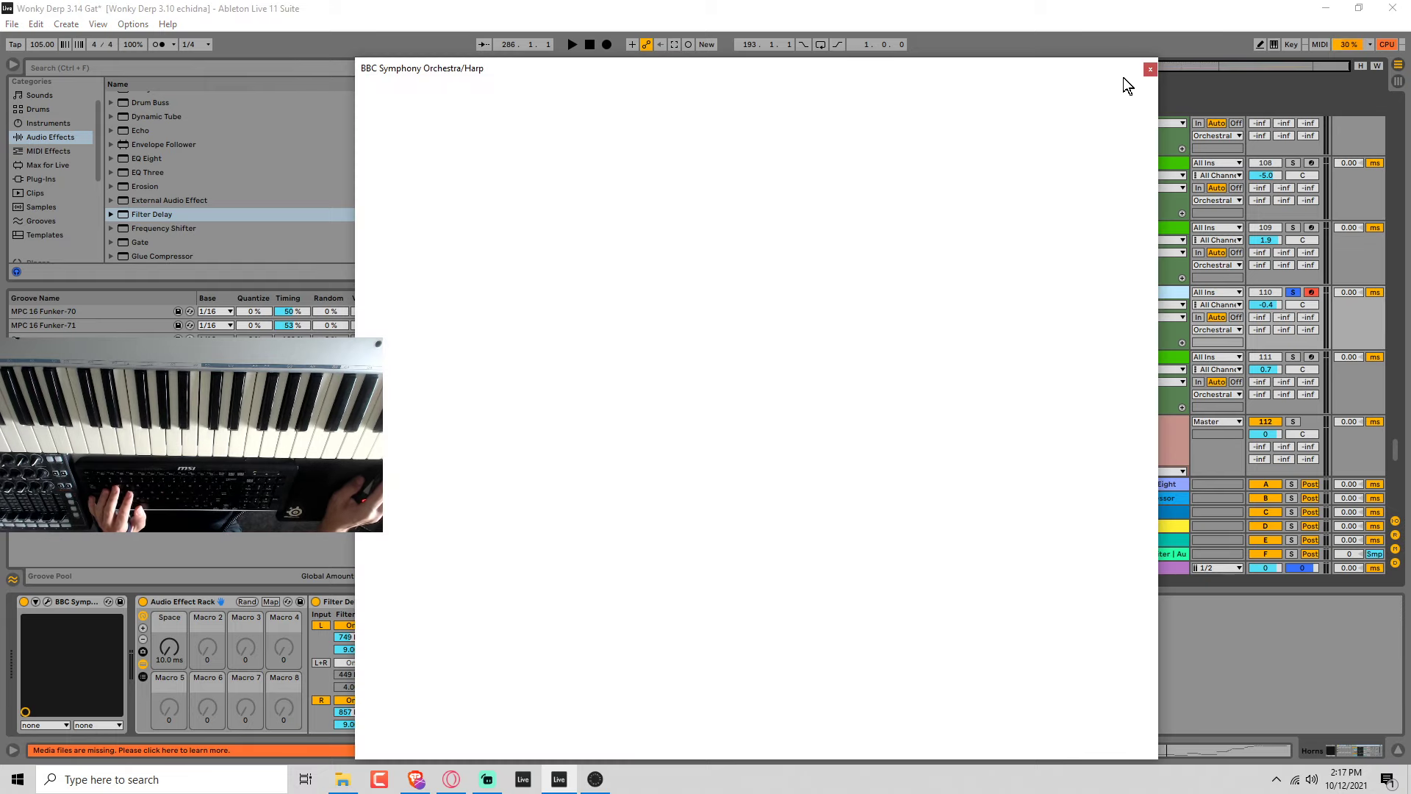
pyautogui.click(1150, 69)
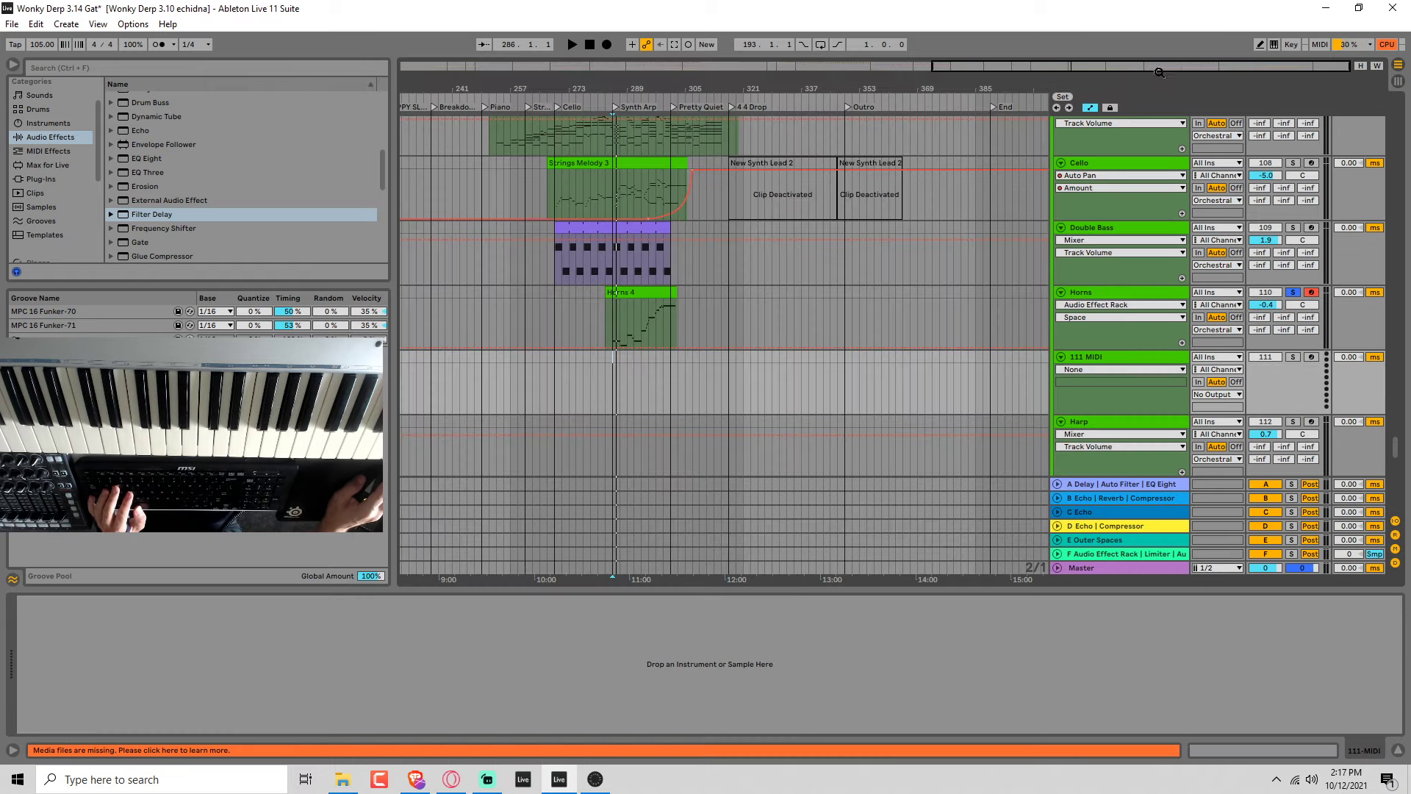
pyautogui.click(1120, 291)
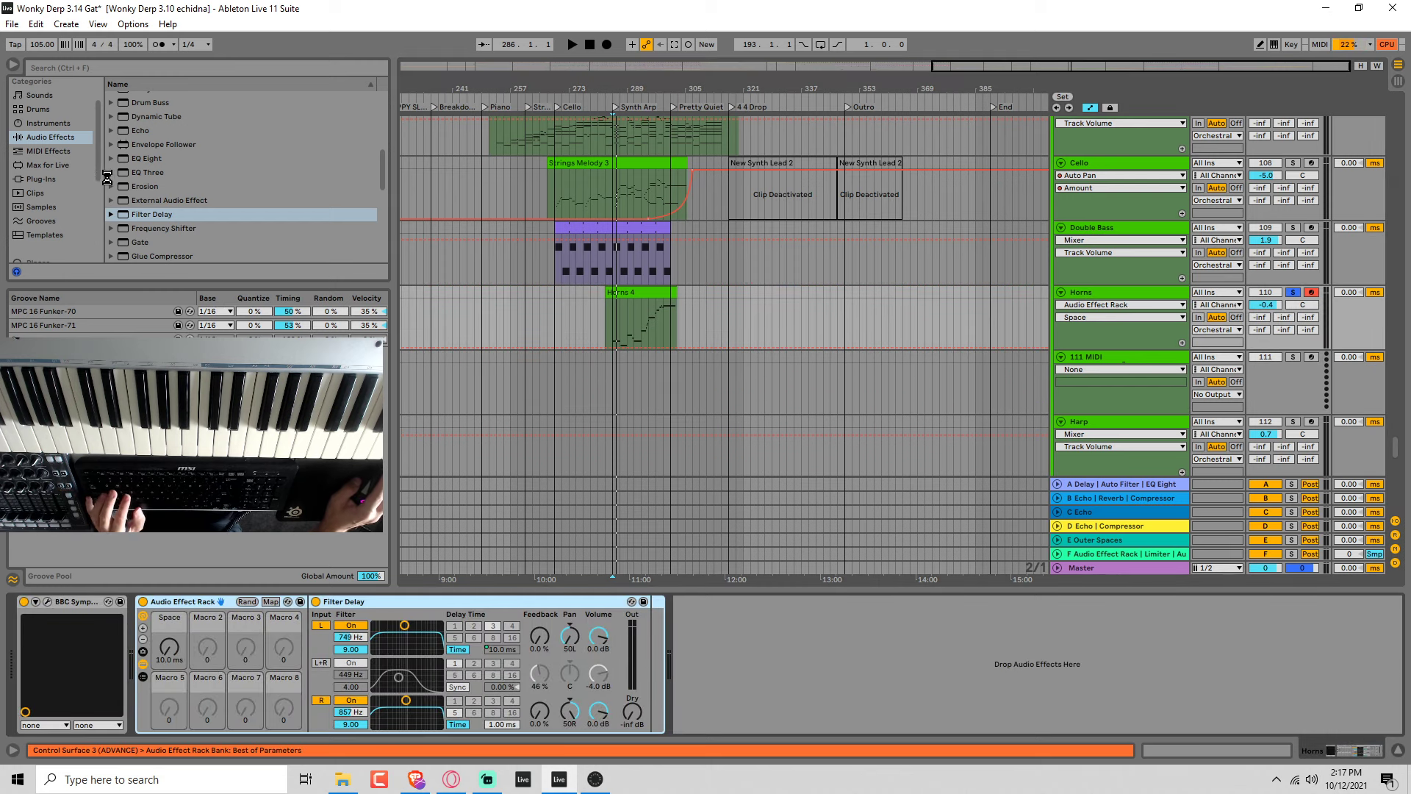
pyautogui.press('Down')
# Load Operator on the new MIDI track, set oscillator A's waveform to Saw D and solo the track.
pyautogui.click(54, 125)
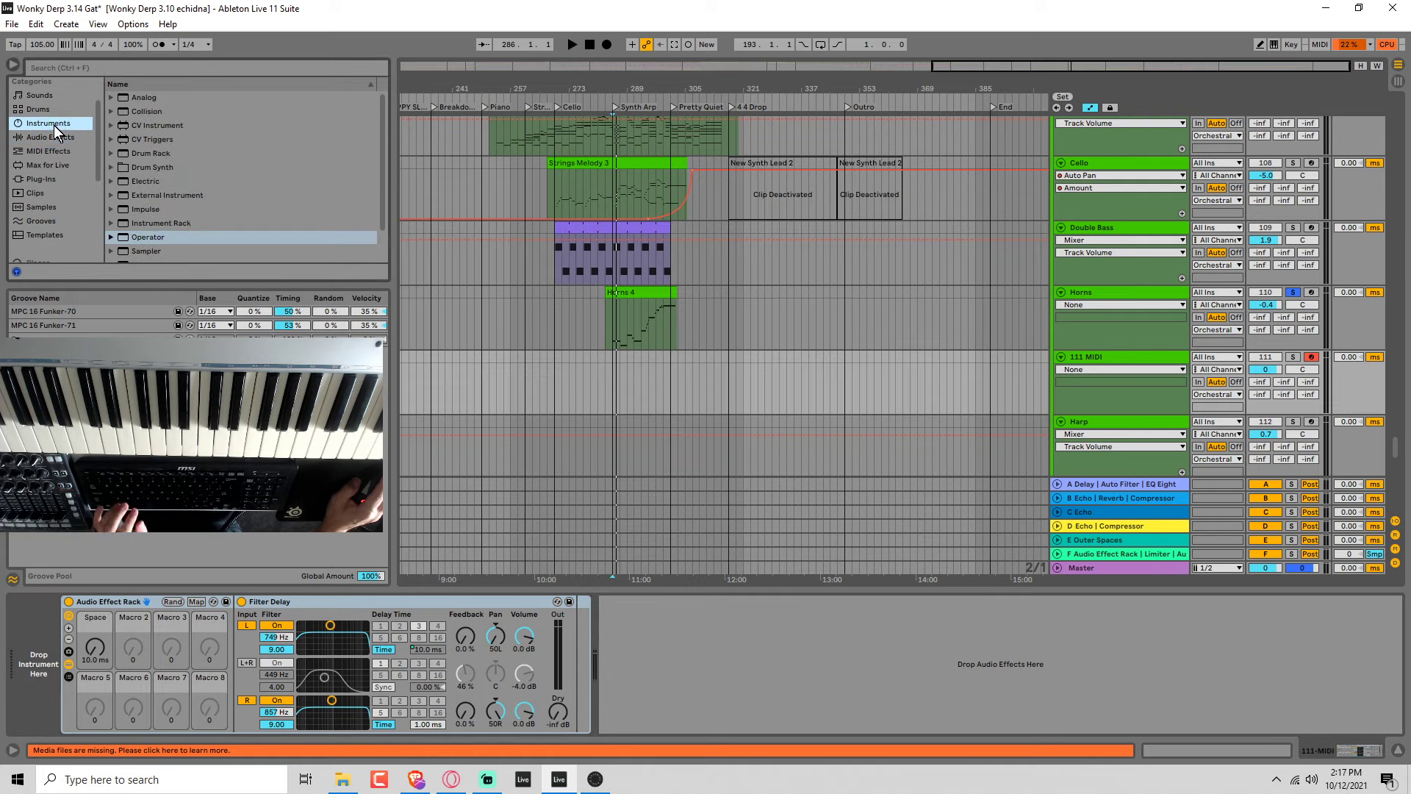
pyautogui.click(152, 236)
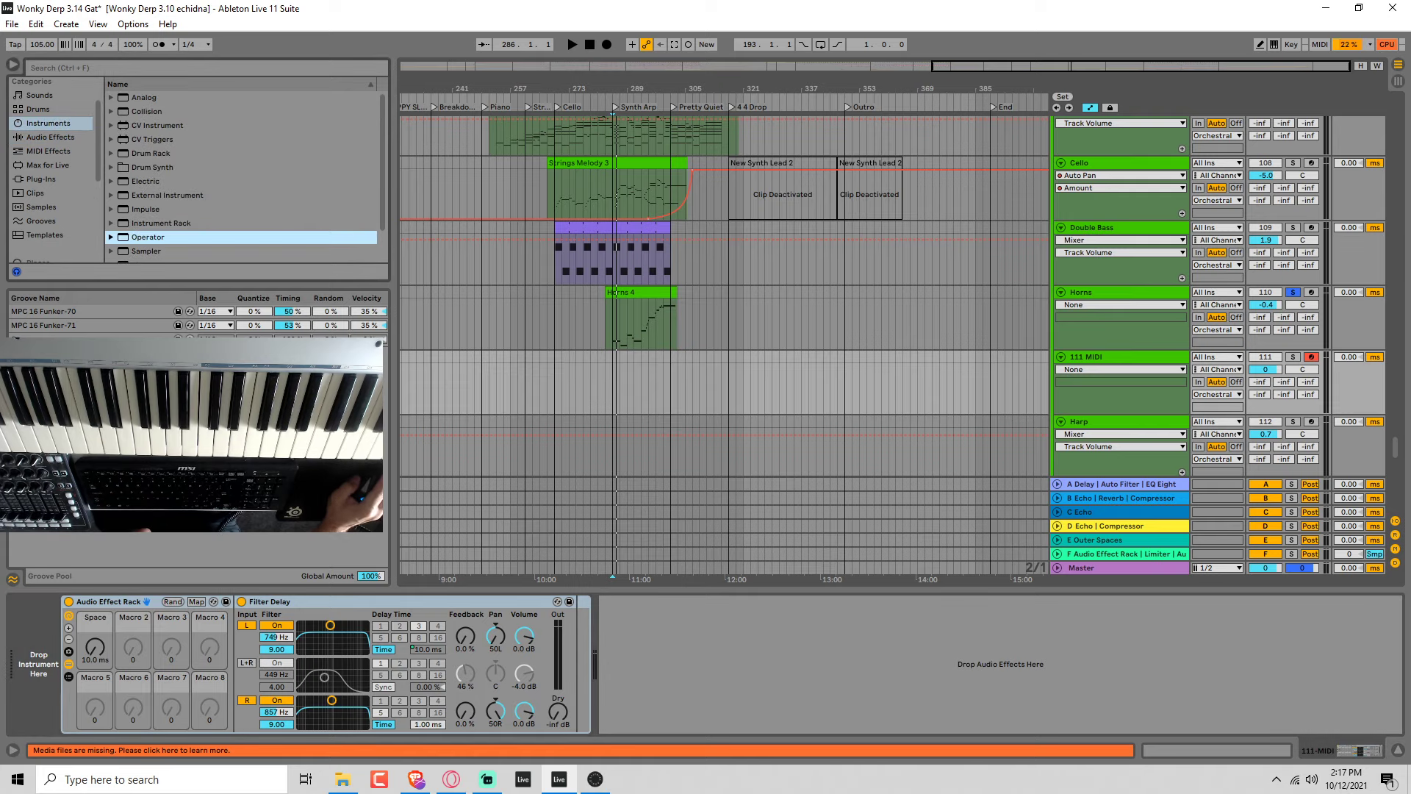
pyautogui.press('Return')
pyautogui.click(341, 679)
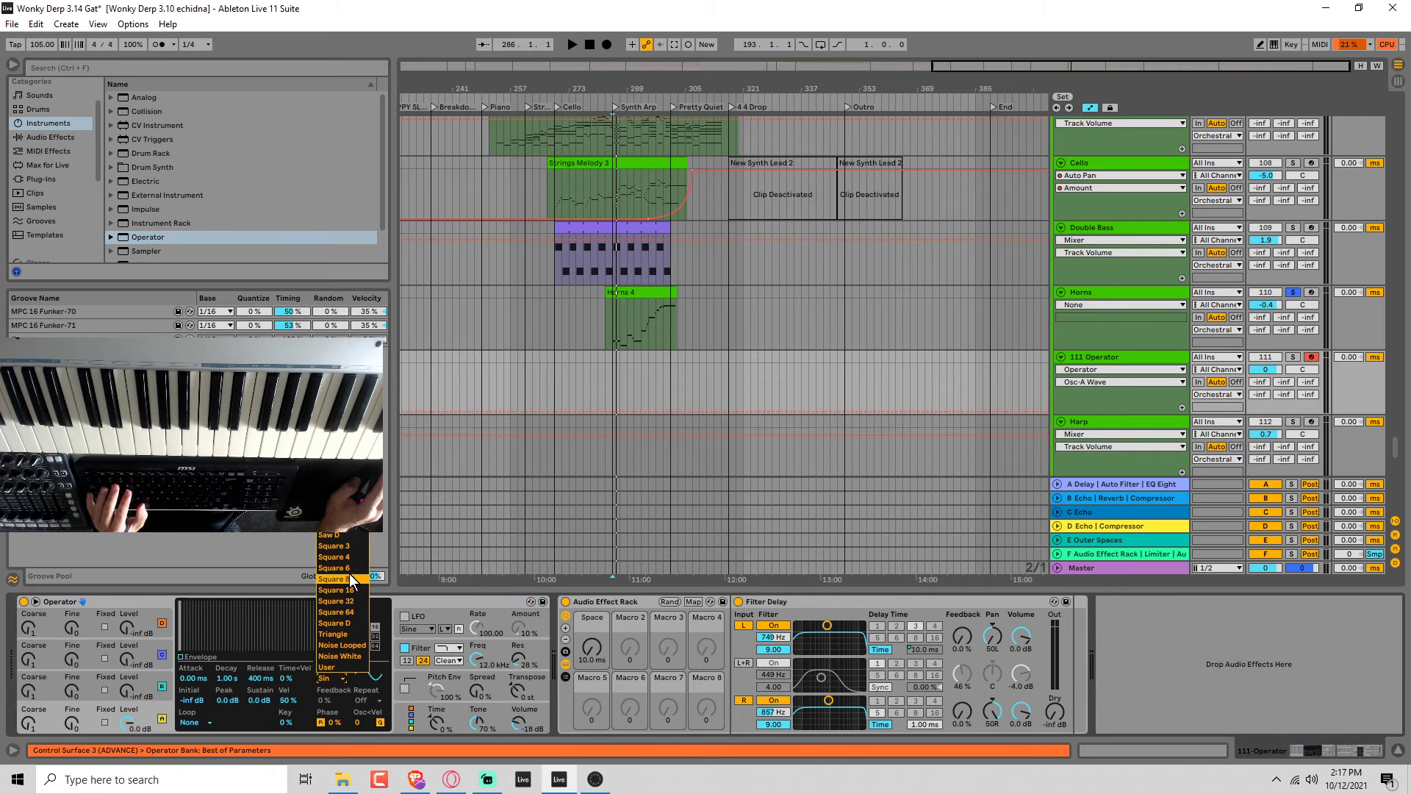
pyautogui.click(337, 536)
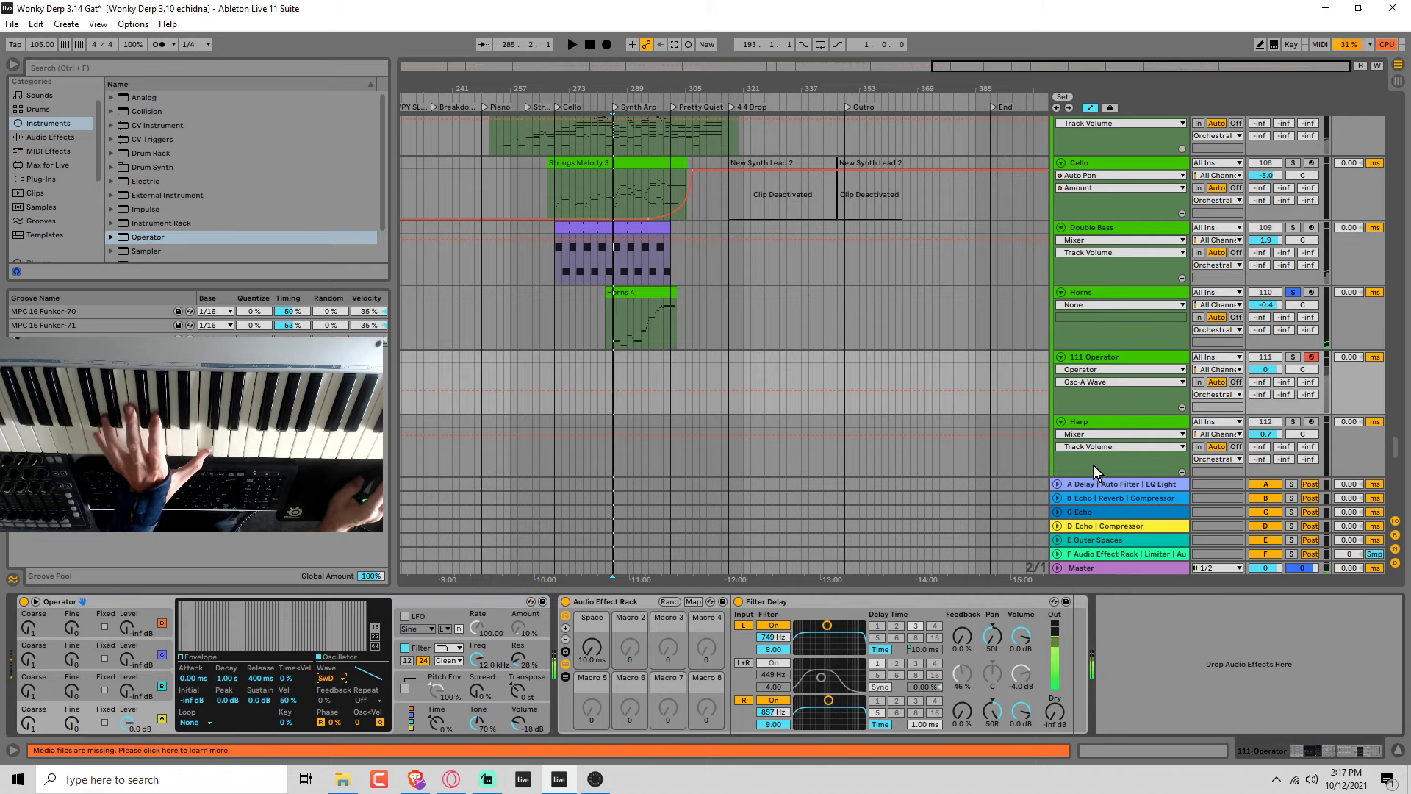
pyautogui.click(1293, 357)
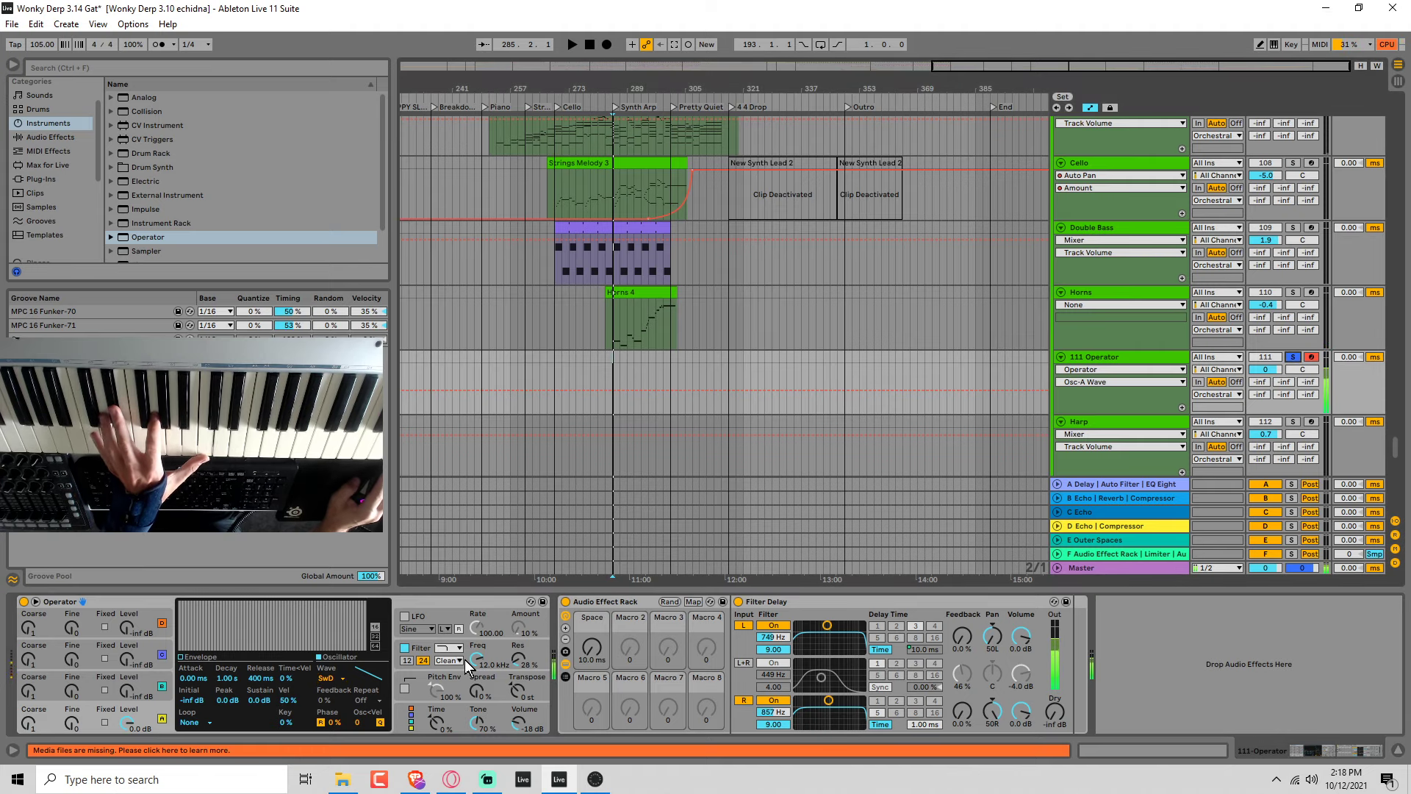
# Turn off Operator's filter and sweep the rack's Space macro while auditioning the saw sound.
pyautogui.click(404, 648)
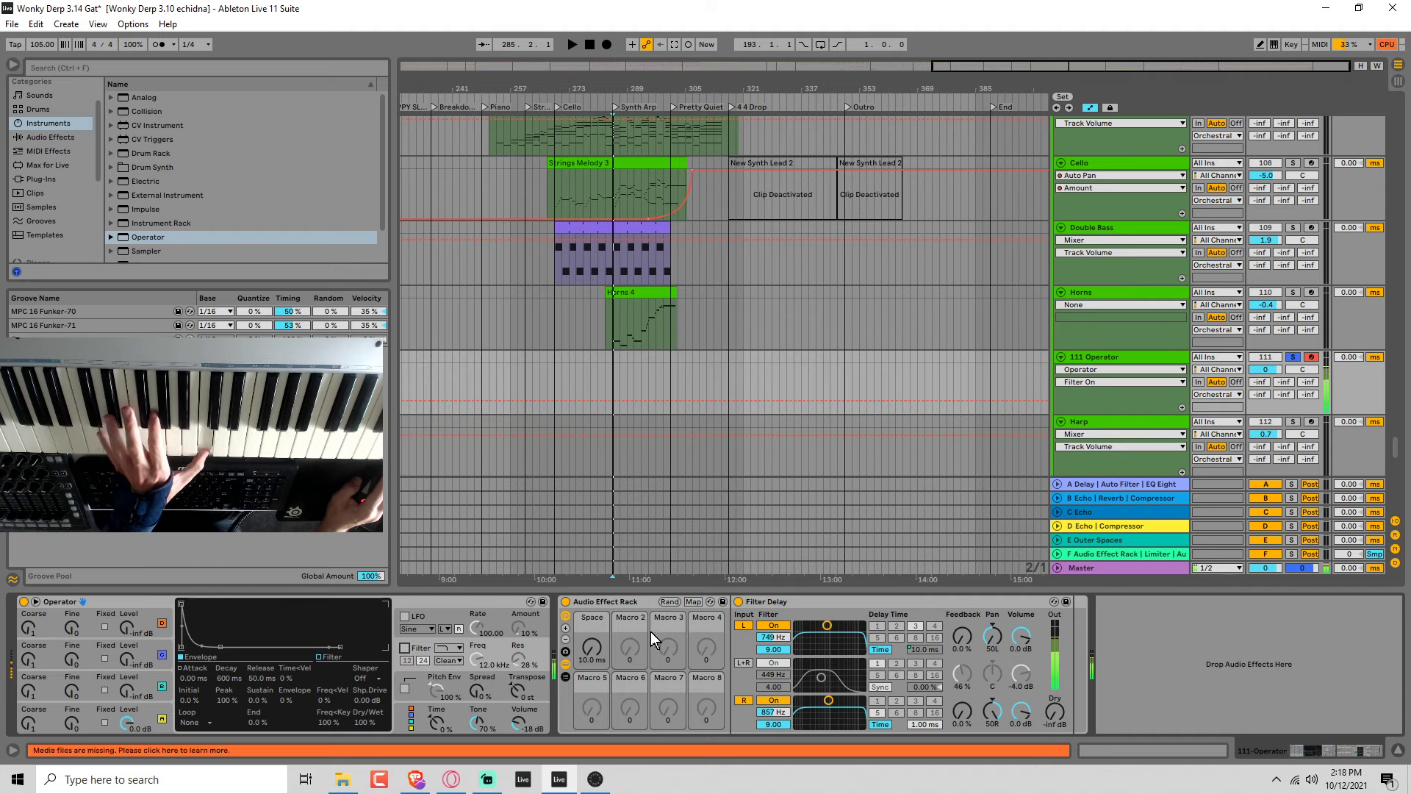
pyautogui.moveTo(592, 647)
pyautogui.mouseDown()
pyautogui.moveTo(592, 669)
pyautogui.moveTo(596, 635)
pyautogui.mouseUp()
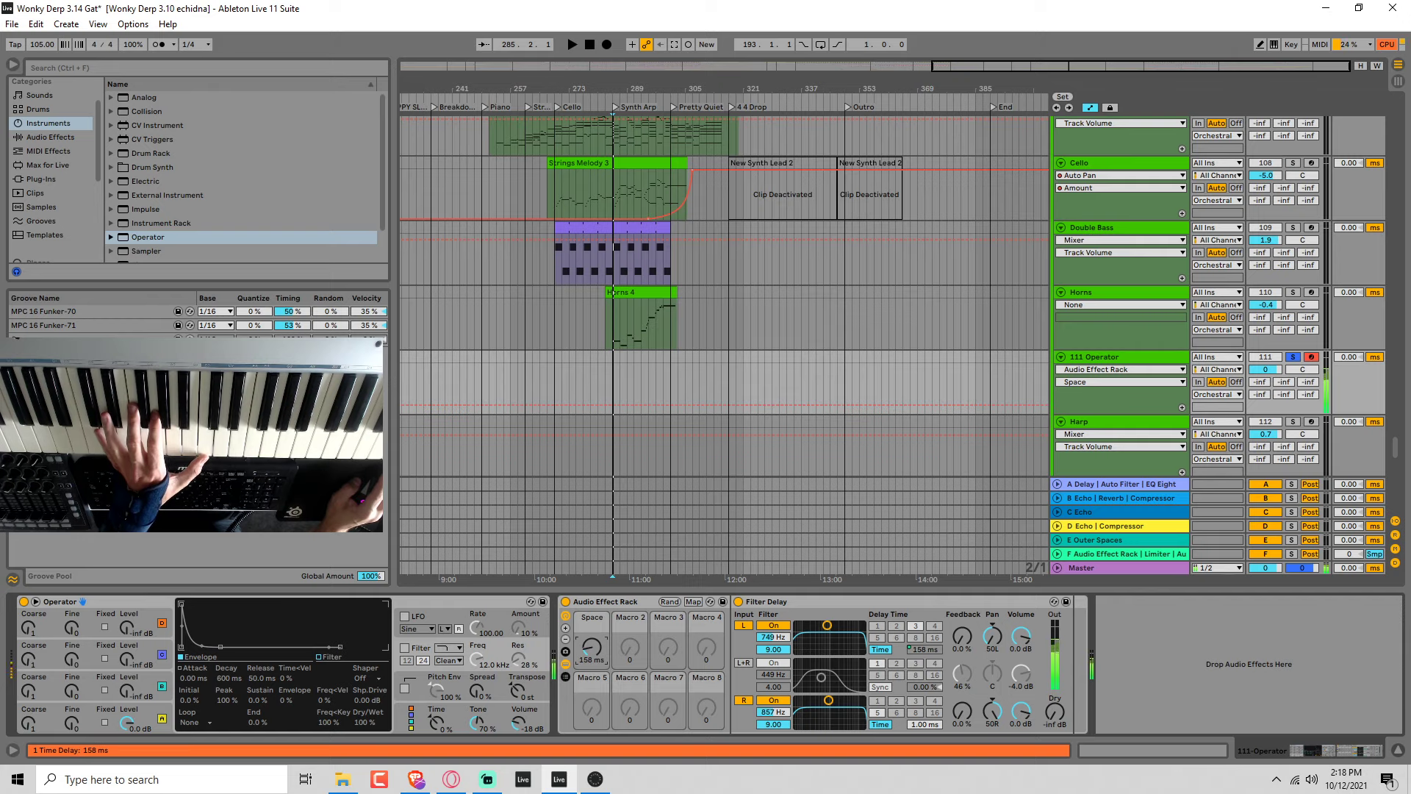
pyautogui.moveTo(592, 647); pyautogui.dragTo(592, 658)
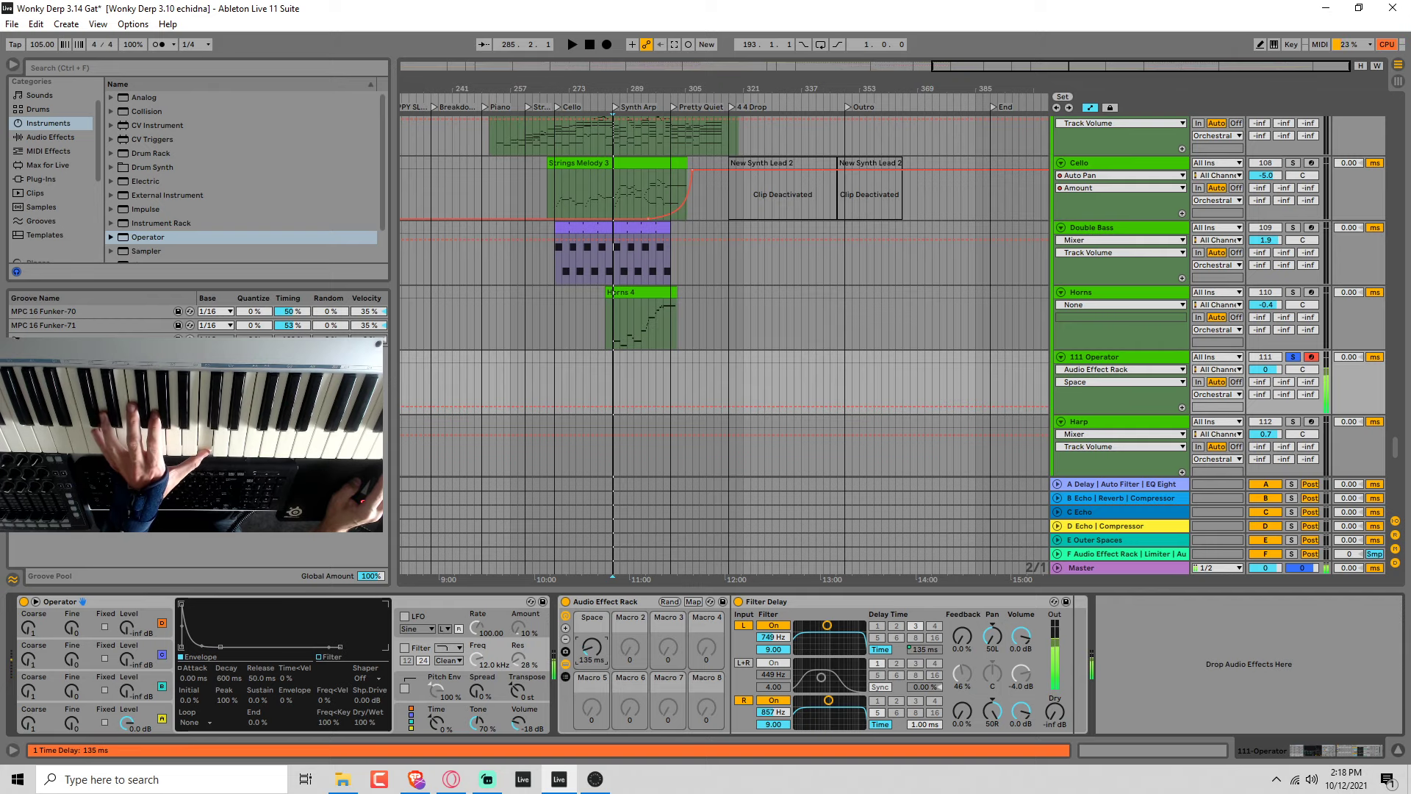
# Limit the Space macro's delay time mapping to a maximum of 40 ms and turn the macro up to 40 ms.
pyautogui.click(694, 601)
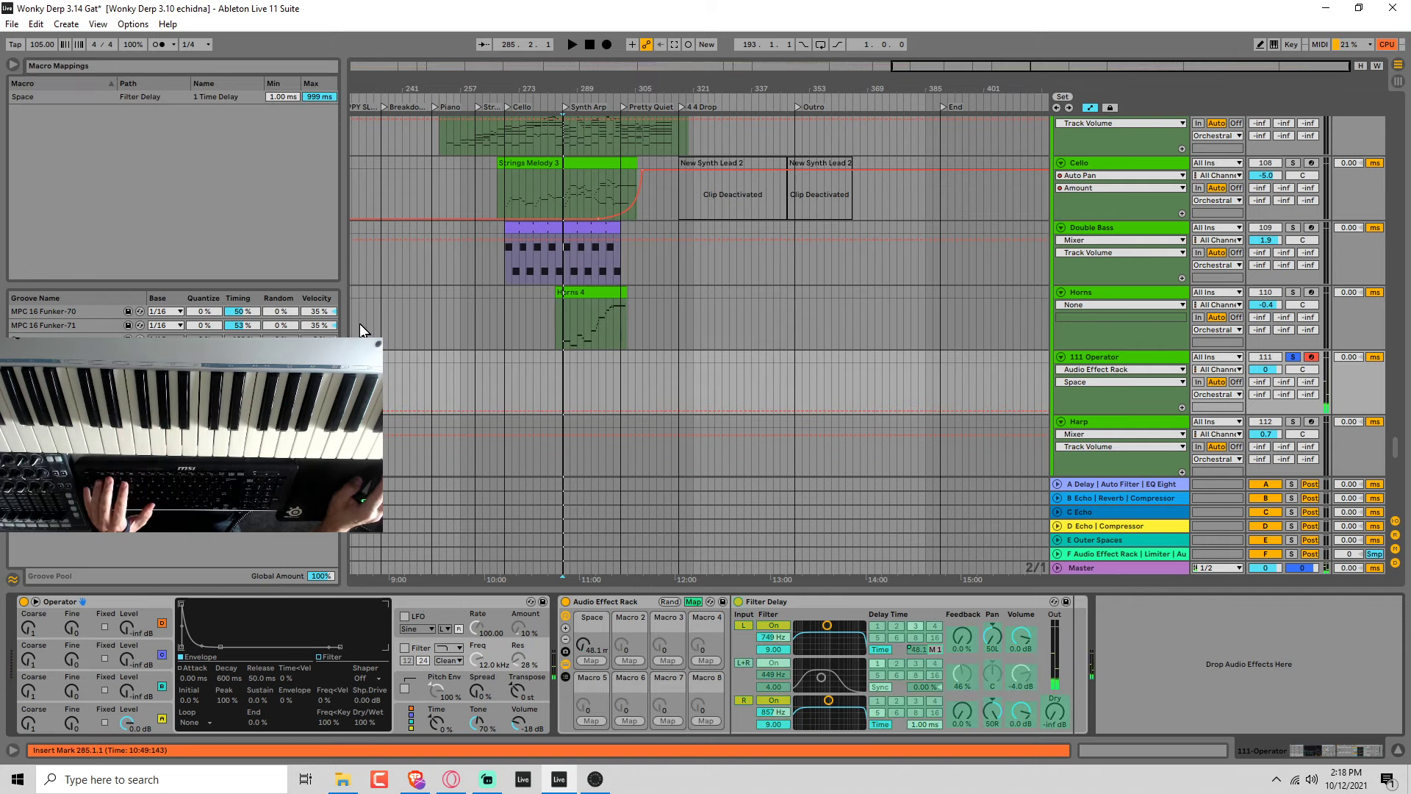
pyautogui.click(319, 100)
pyautogui.write('40')
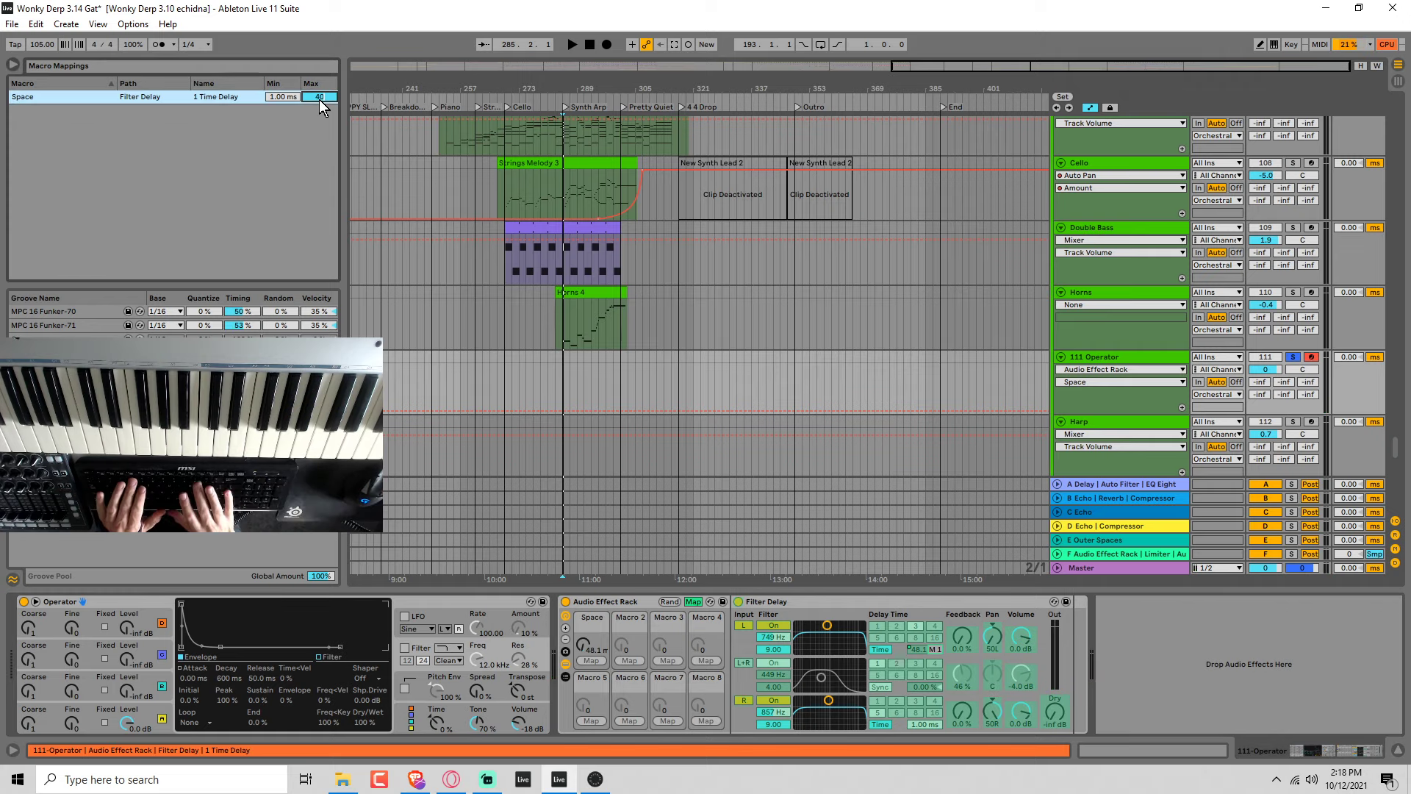
pyautogui.press('Return')
pyautogui.click(693, 601)
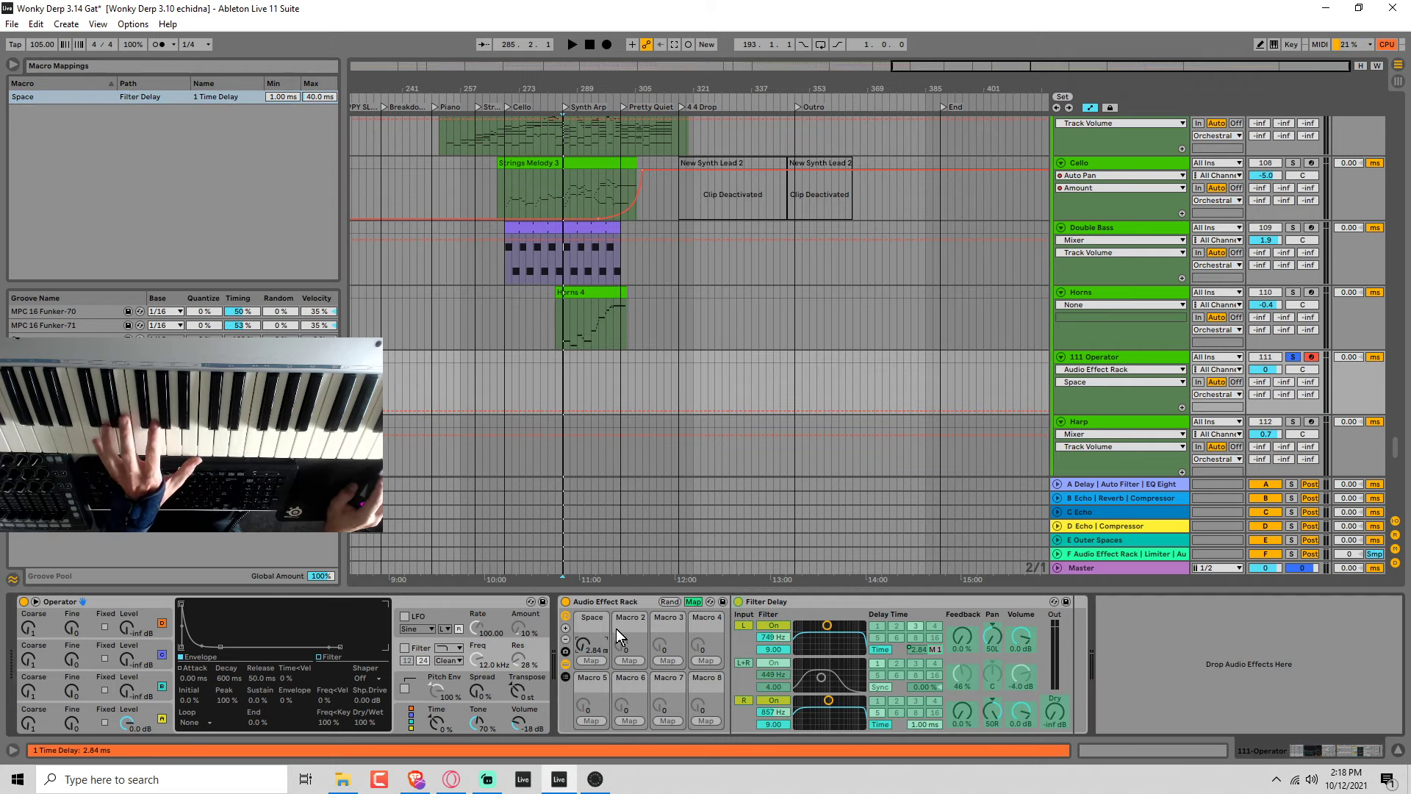
pyautogui.moveTo(591, 645); pyautogui.dragTo(591, 559)
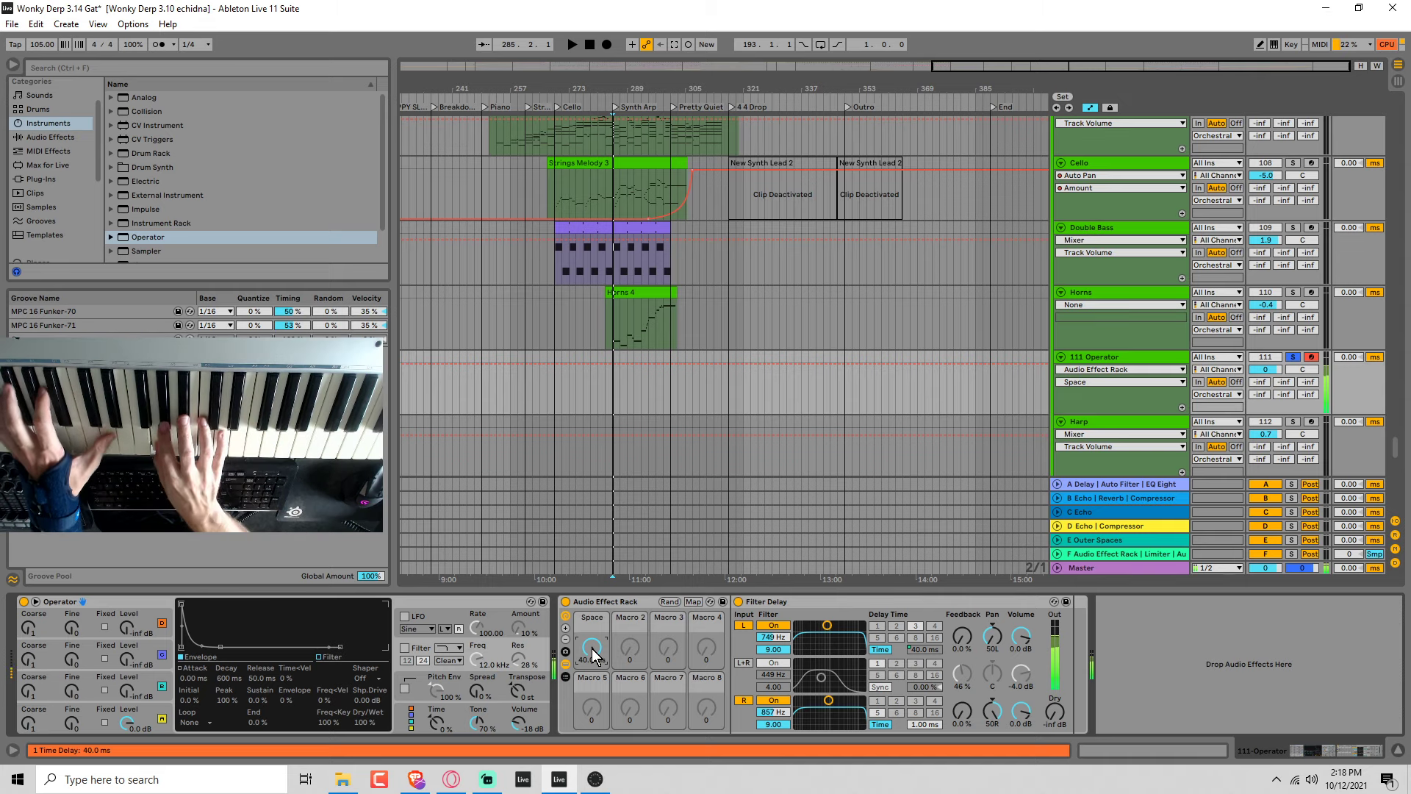
# Map Filter Delay's left filter frequency to the rack's second macro.
pyautogui.click(694, 602)
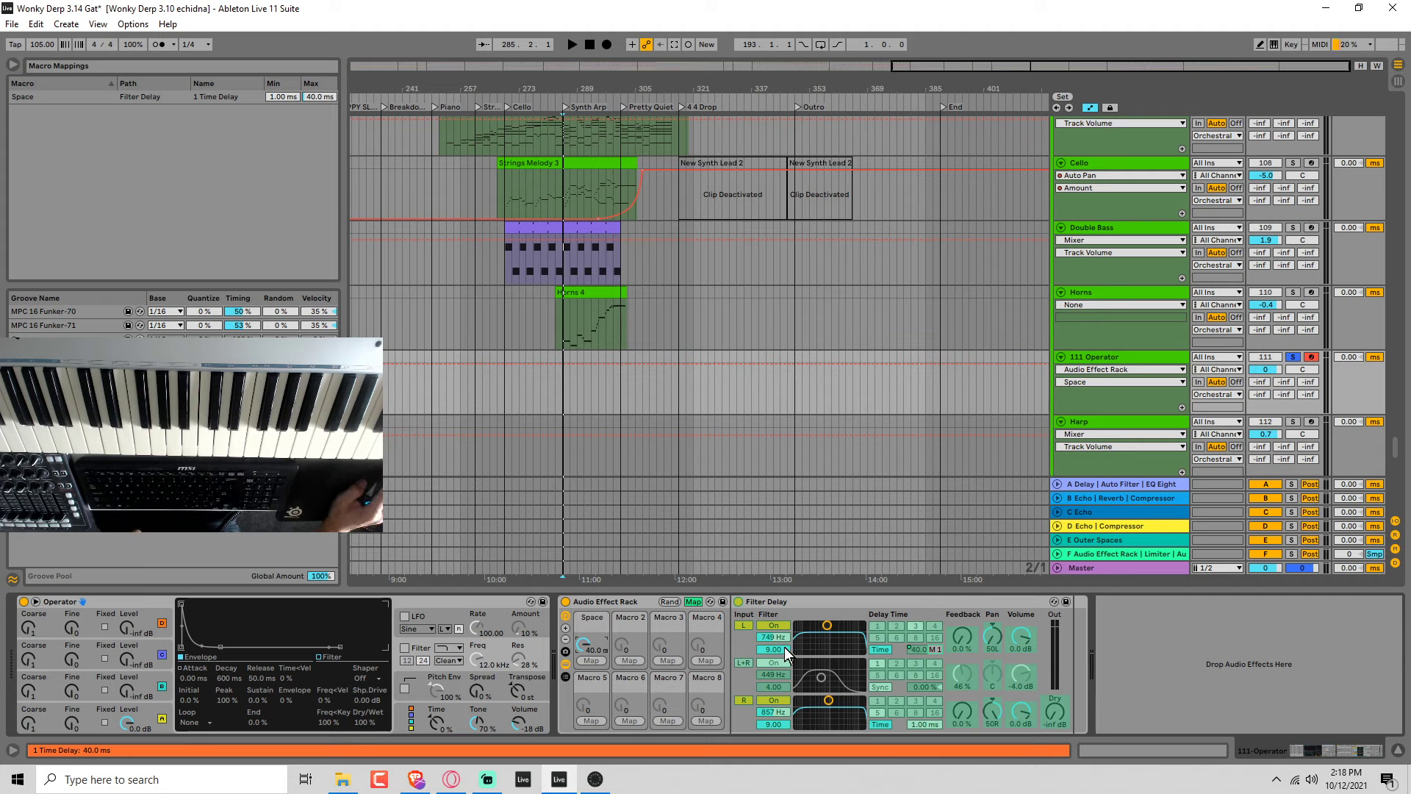
pyautogui.click(768, 638)
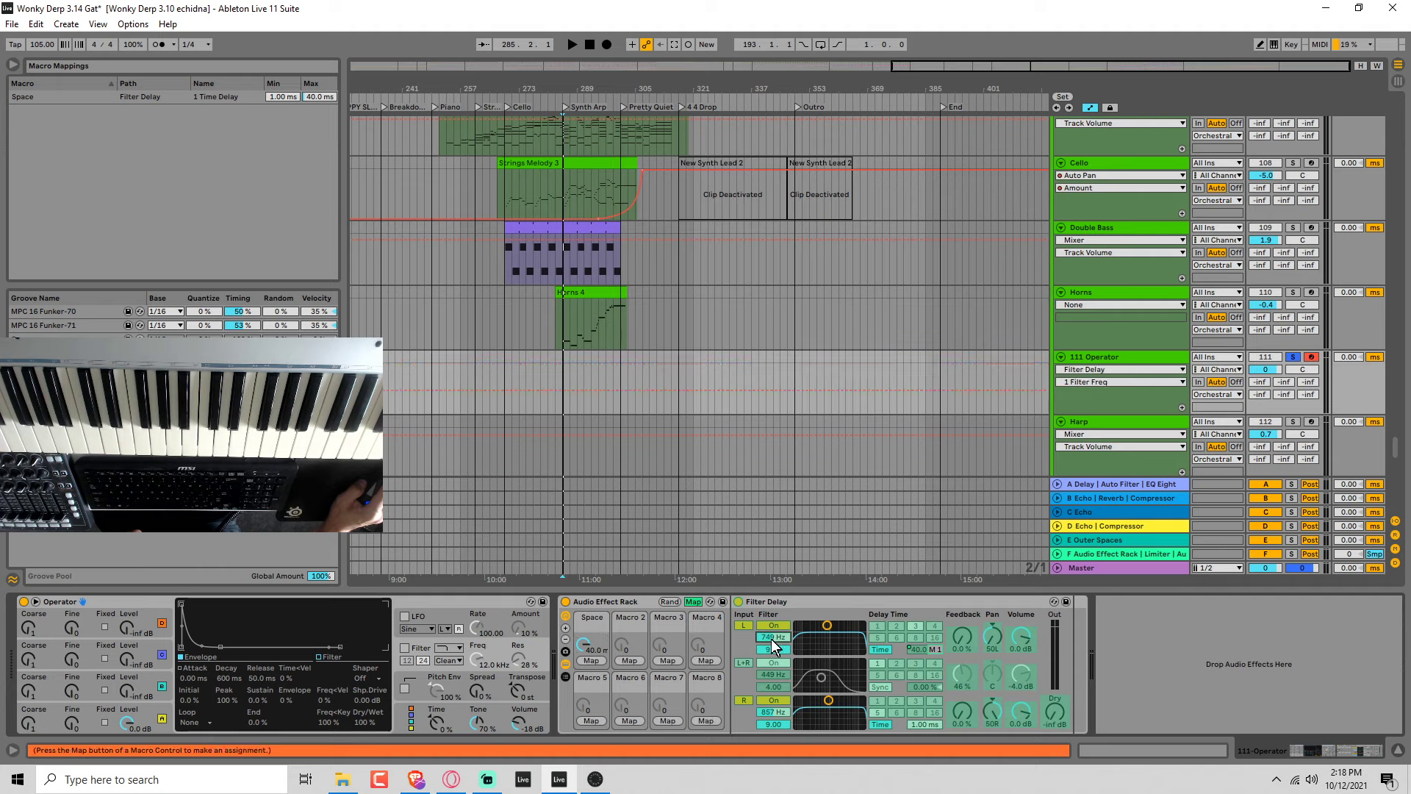
pyautogui.click(635, 660)
# Adjust Filter Delay's right filter frequency to 917 Hz and map it to the rack's third macro.
pyautogui.click(828, 708)
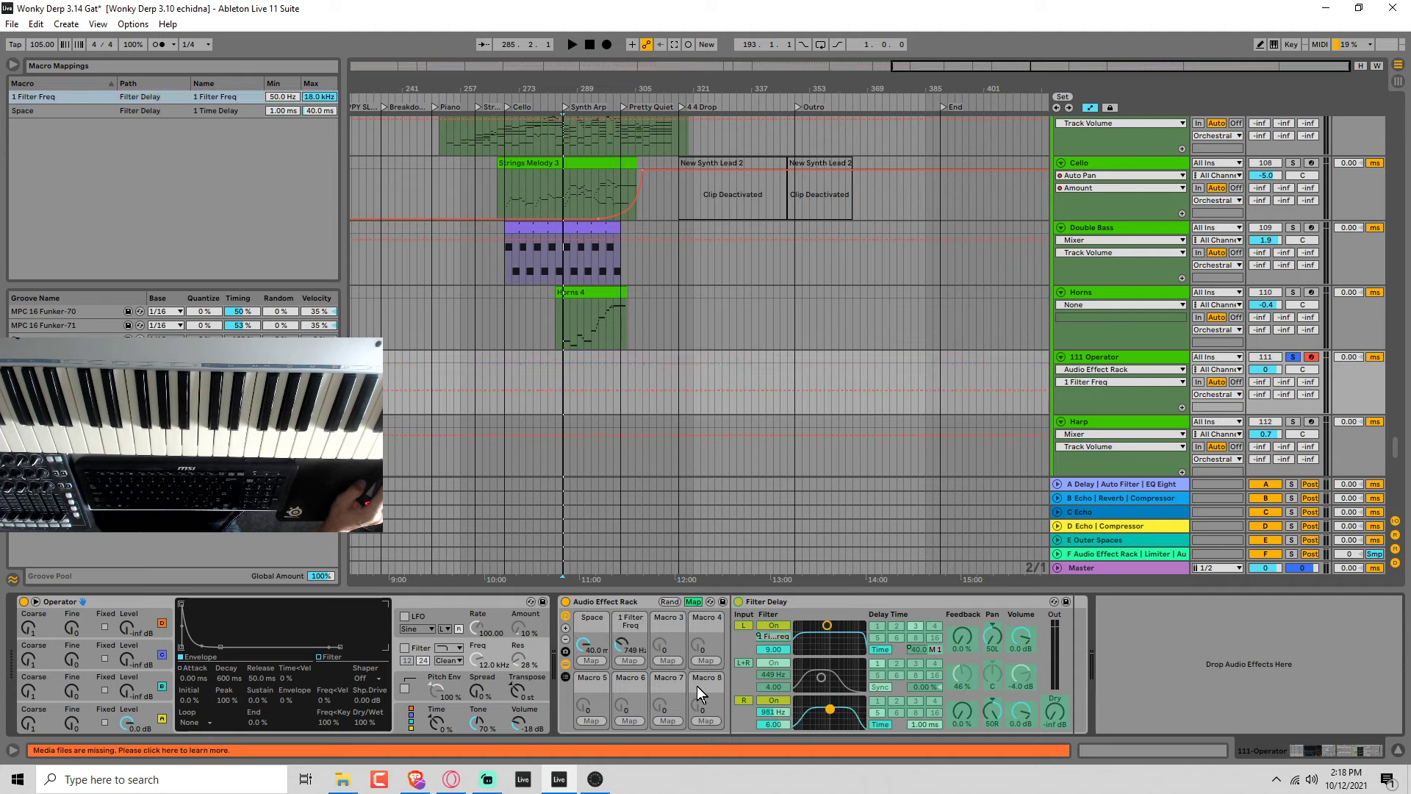
pyautogui.moveTo(830, 709); pyautogui.dragTo(818, 700)
pyautogui.click(781, 713)
pyautogui.click(682, 660)
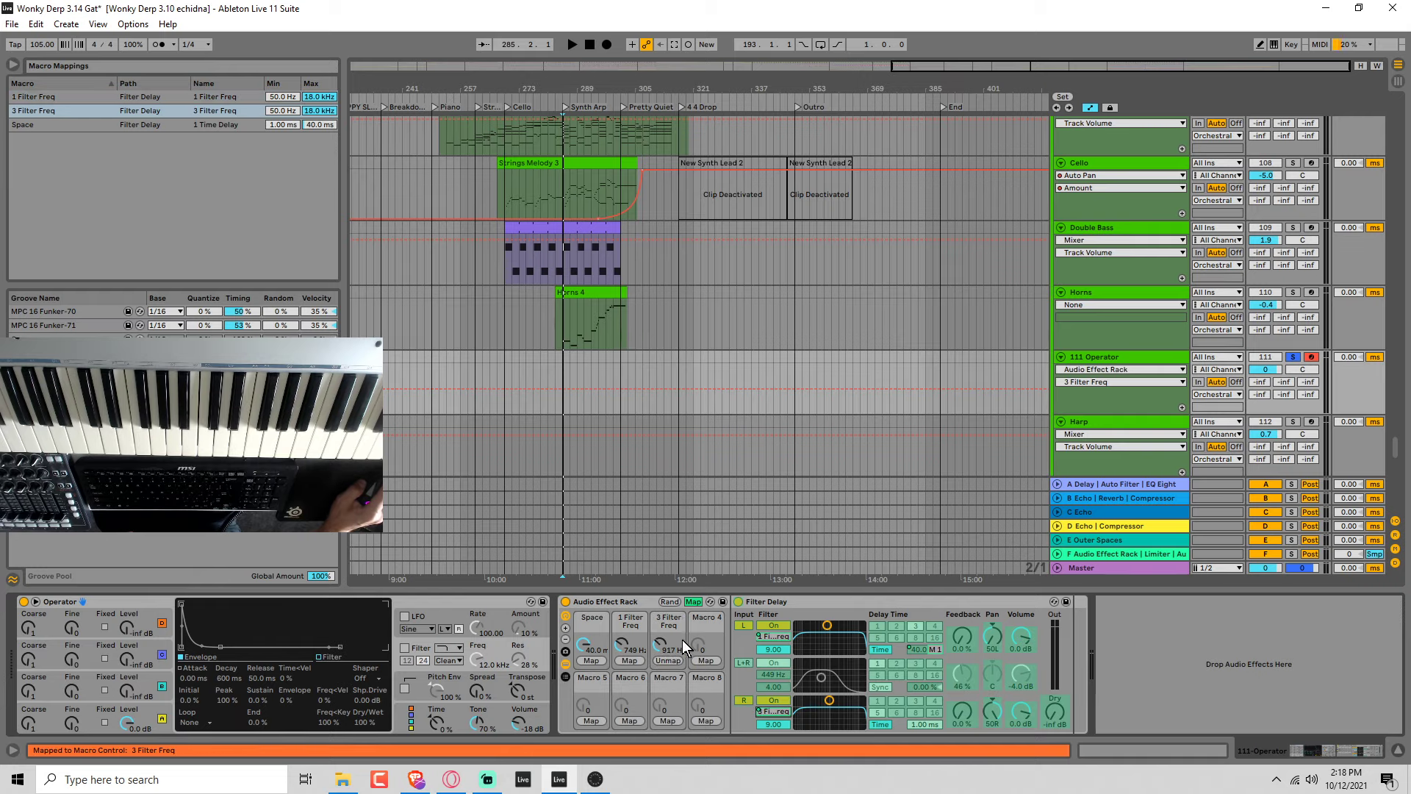
pyautogui.click(691, 603)
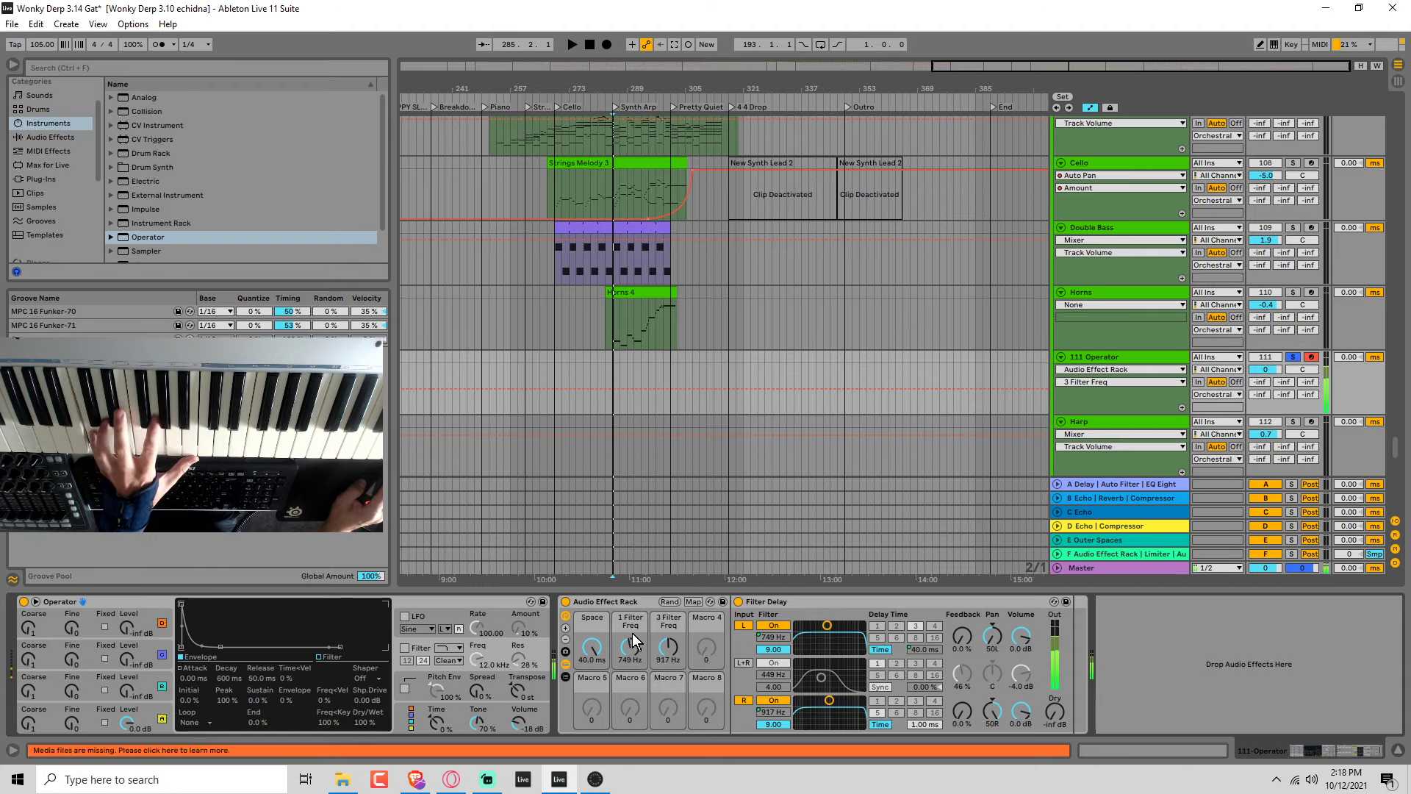
# Audition the two filter frequency macros across their ranges, ending at 2.69 kHz for the left filter and 1.12 kHz for the right.
pyautogui.moveTo(630, 648); pyautogui.dragTo(630, 588)
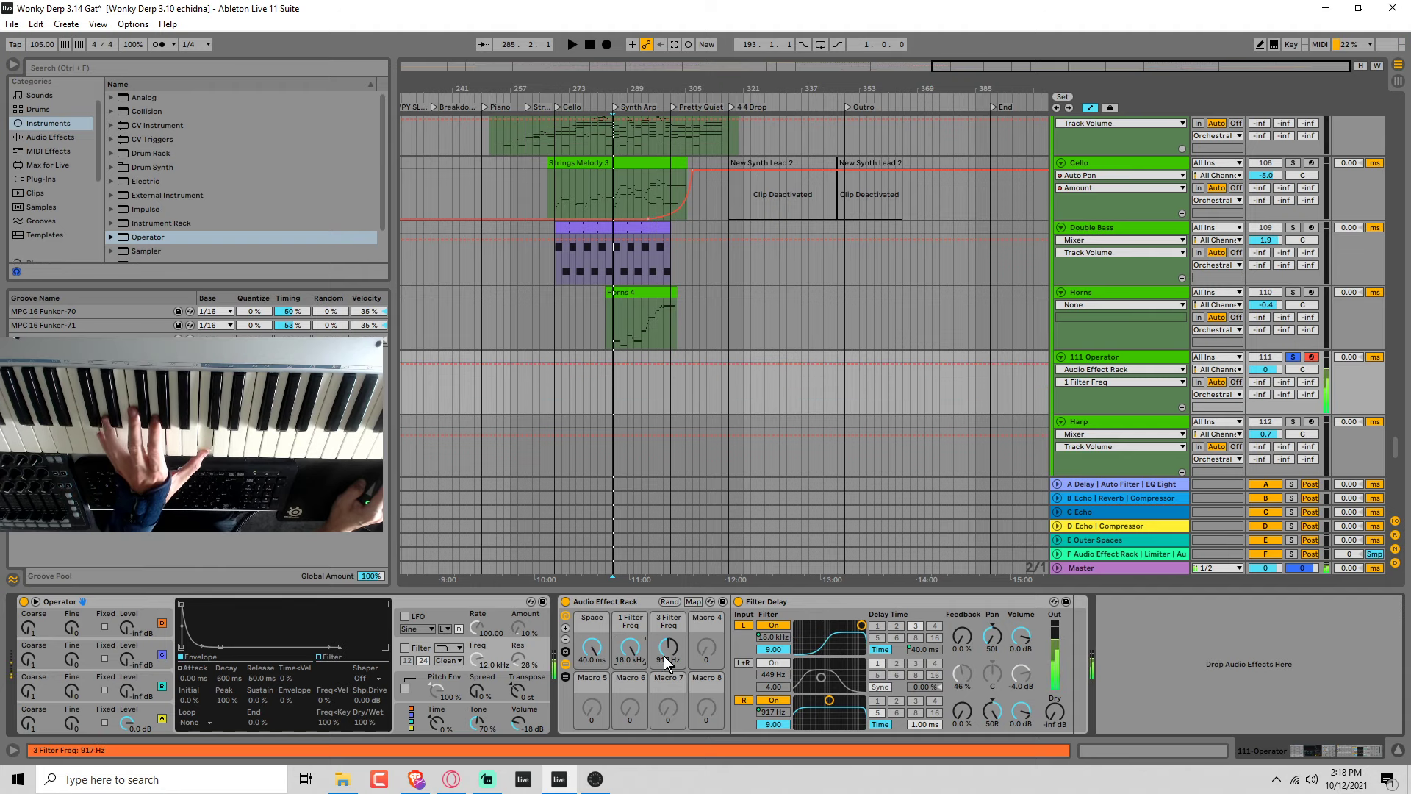
pyautogui.moveTo(667, 655); pyautogui.dragTo(667, 689)
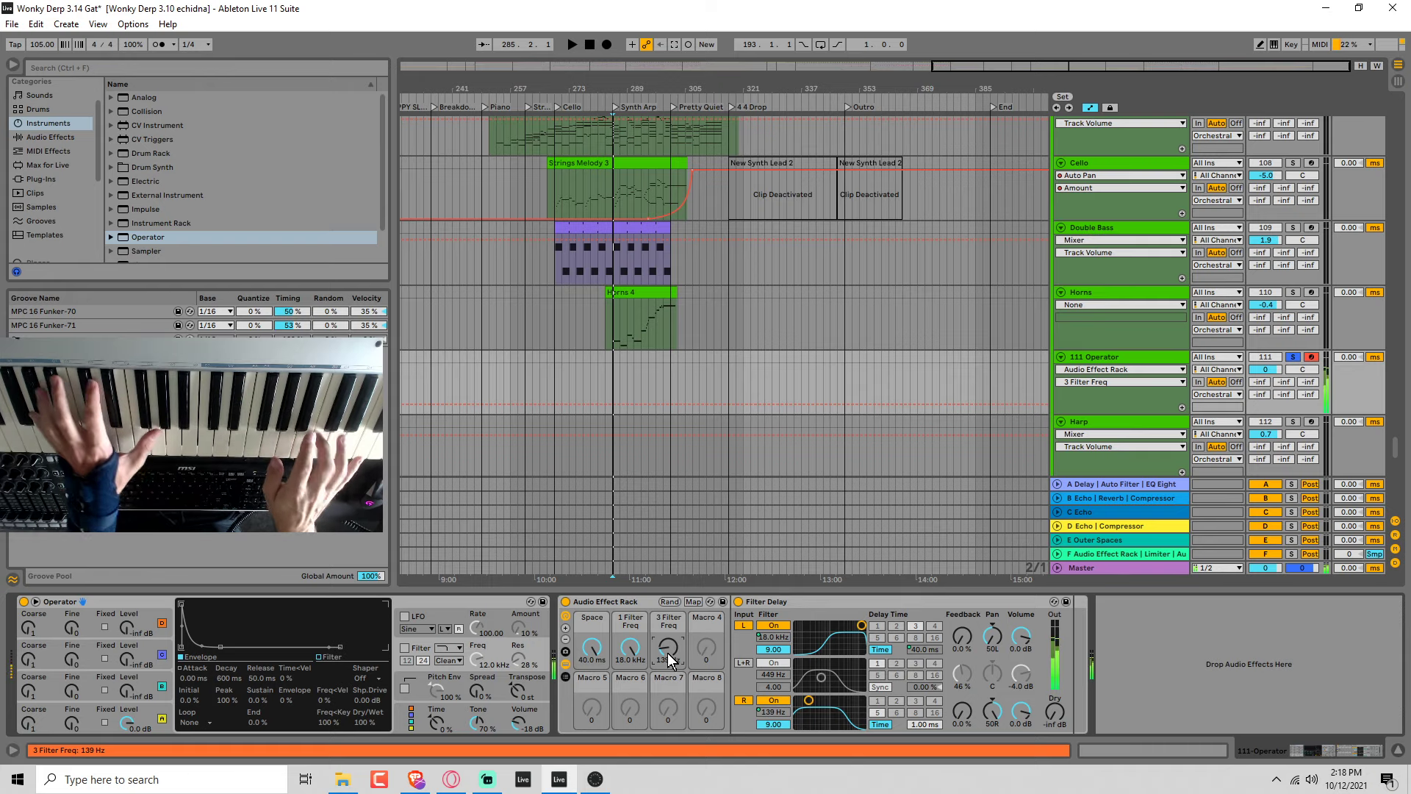
pyautogui.moveTo(630, 649)
pyautogui.mouseDown()
pyautogui.moveTo(630, 727)
pyautogui.moveTo(667, 610)
pyautogui.moveTo(597, 710)
pyautogui.moveTo(635, 629)
pyautogui.moveTo(670, 643)
pyautogui.moveTo(670, 618)
pyautogui.moveTo(592, 629)
pyautogui.moveTo(592, 680)
pyautogui.moveTo(668, 665)
pyautogui.moveTo(668, 684)
pyautogui.moveTo(633, 656)
pyautogui.mouseUp()
pyautogui.hotkey('ctrl', 'm')
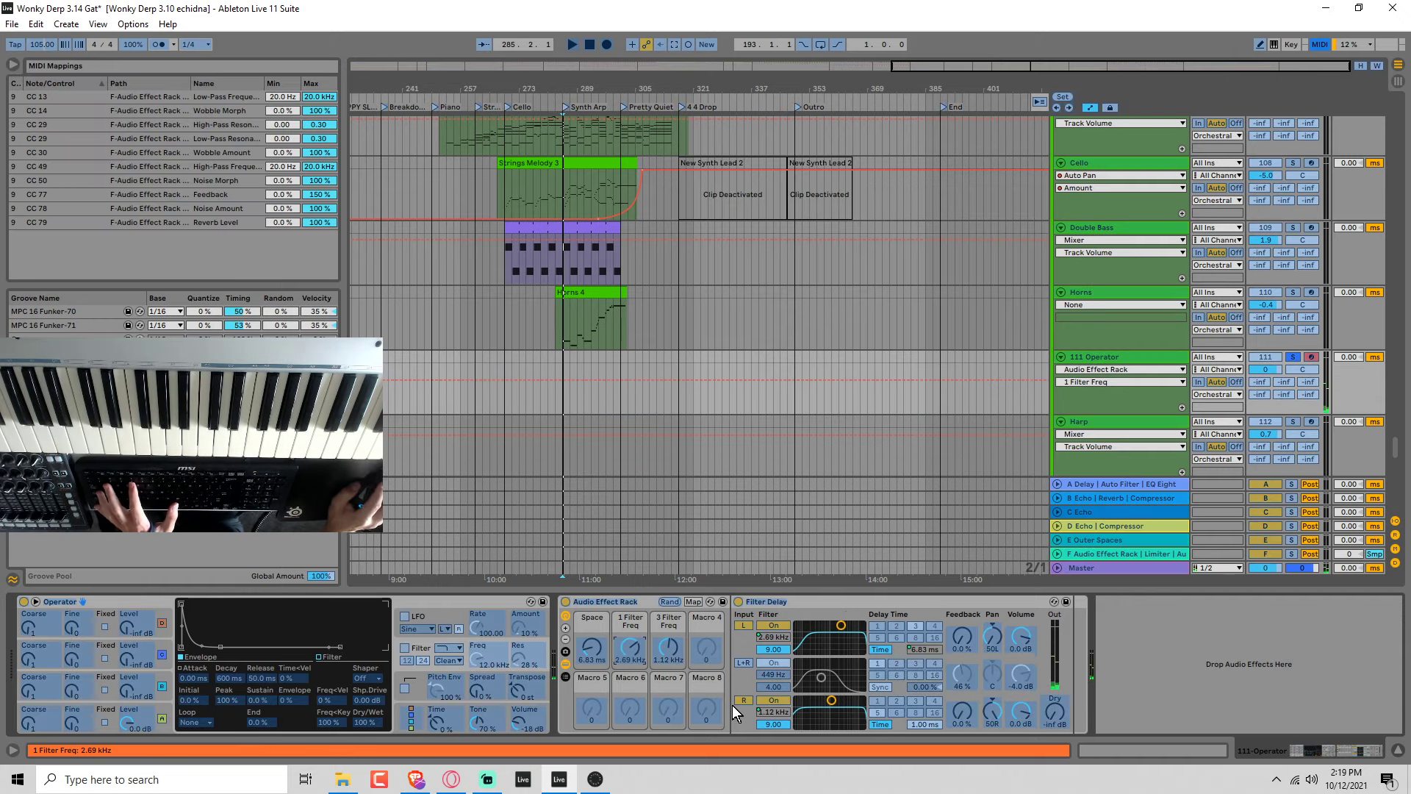
pyautogui.click(960, 635)
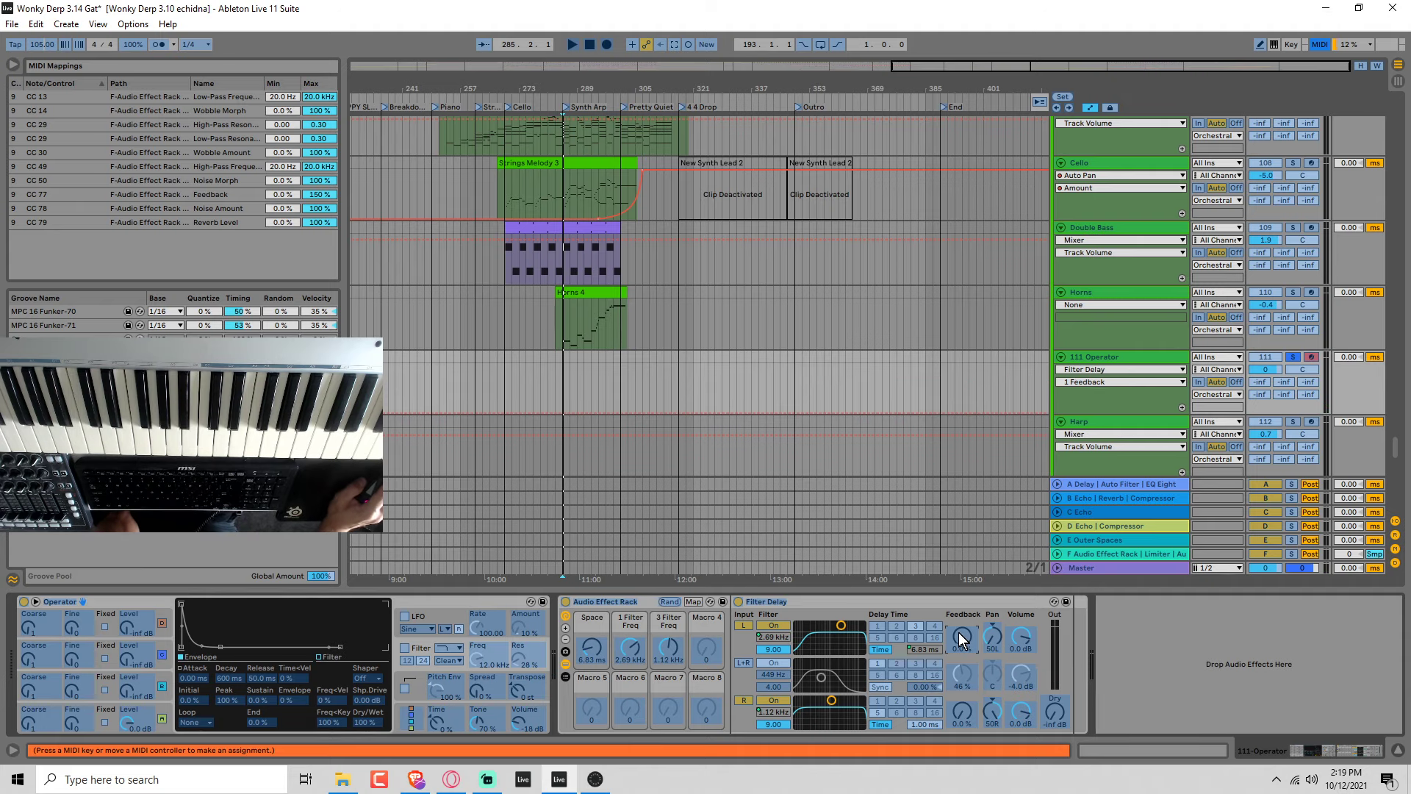
pyautogui.click(700, 655)
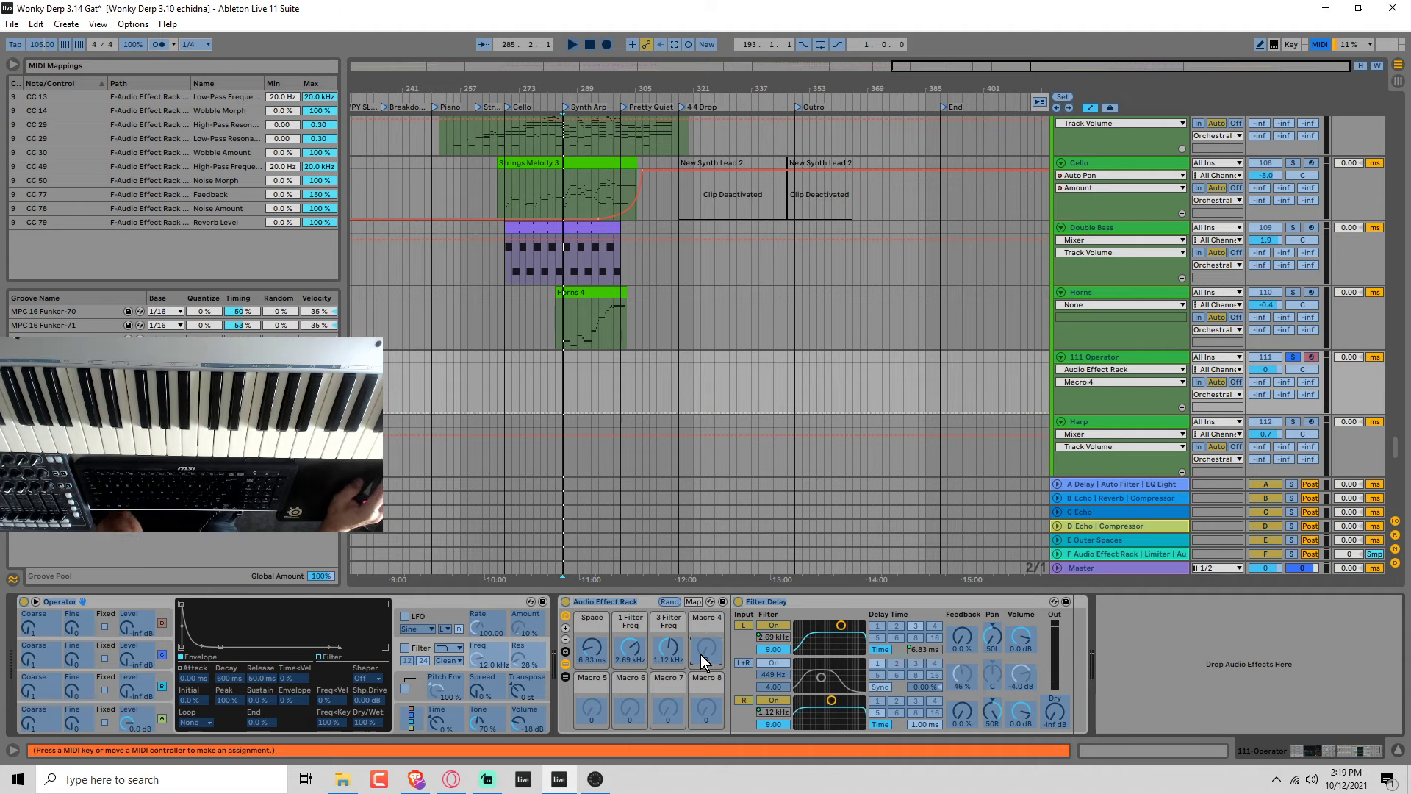
# Map both the left and right feedback of Filter Delay to the rack's fourth macro and raise it to 54 %.
pyautogui.click(694, 601)
pyautogui.click(964, 635)
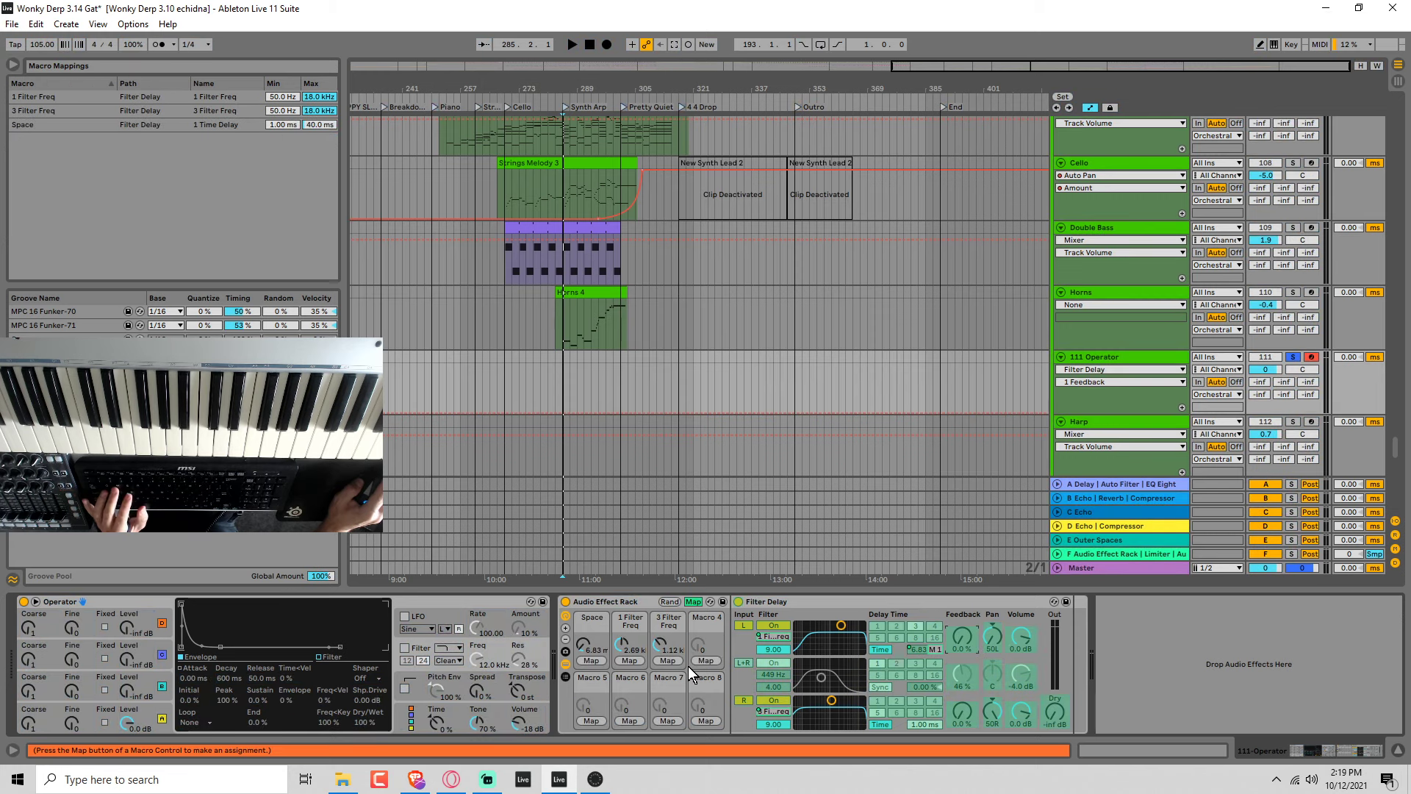
pyautogui.click(700, 660)
pyautogui.click(960, 708)
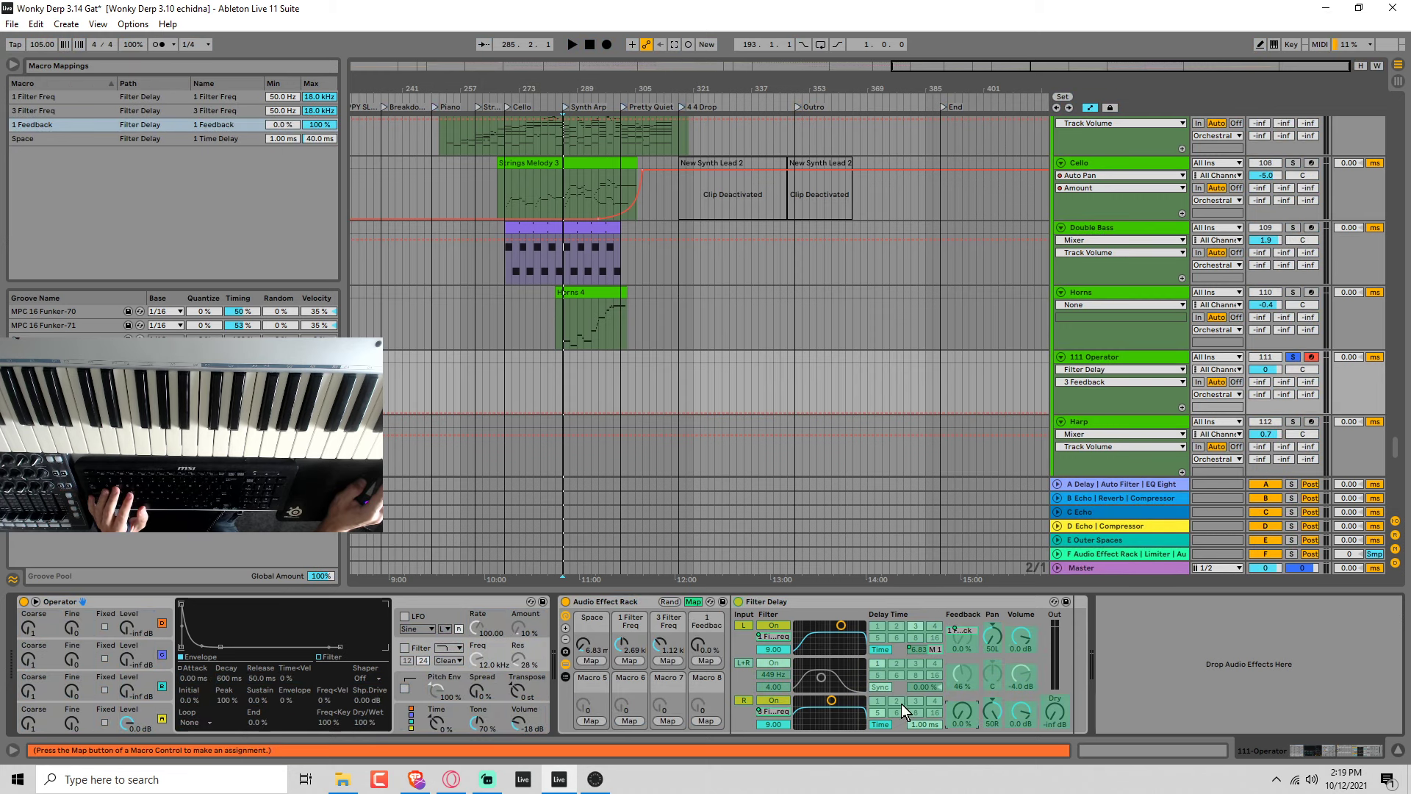
pyautogui.click(704, 659)
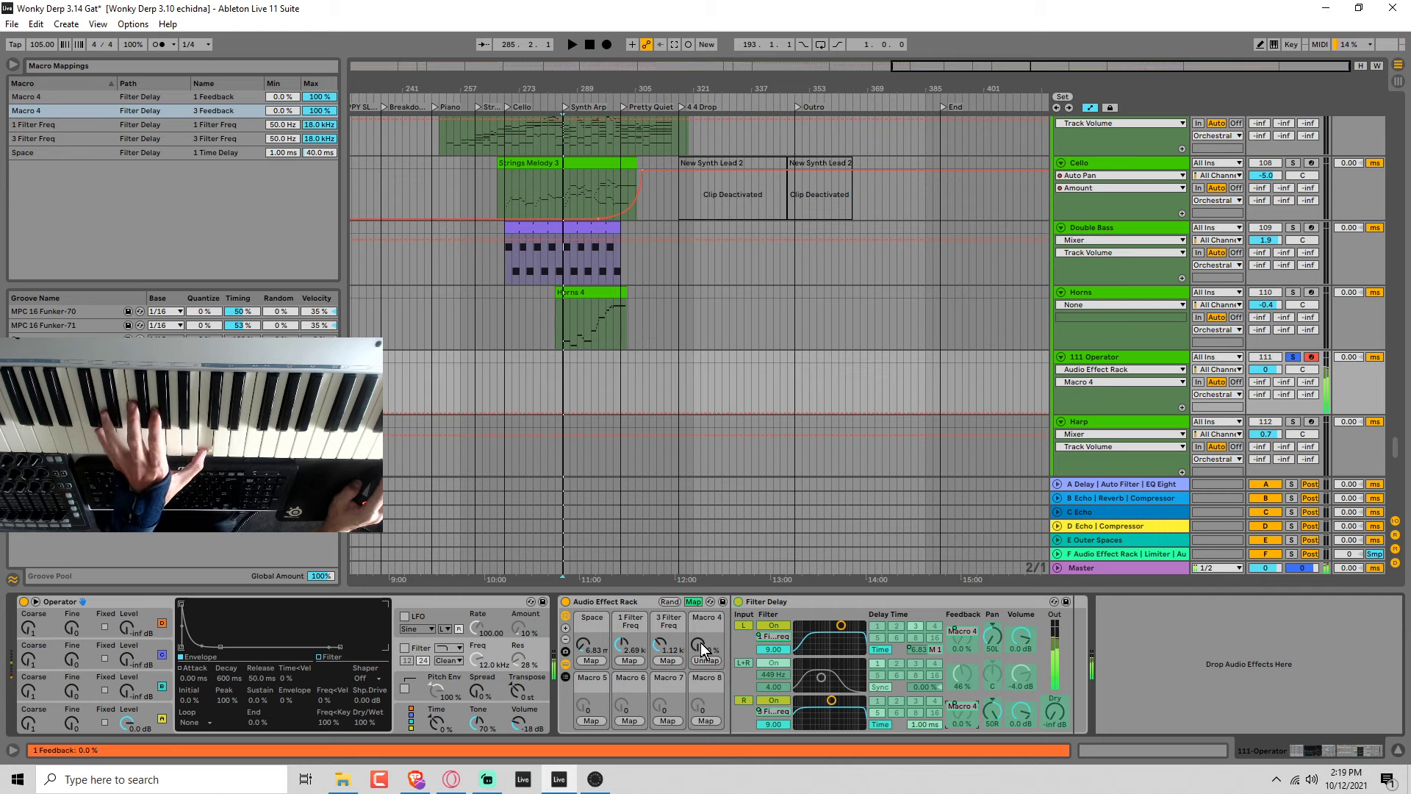
pyautogui.click(692, 602)
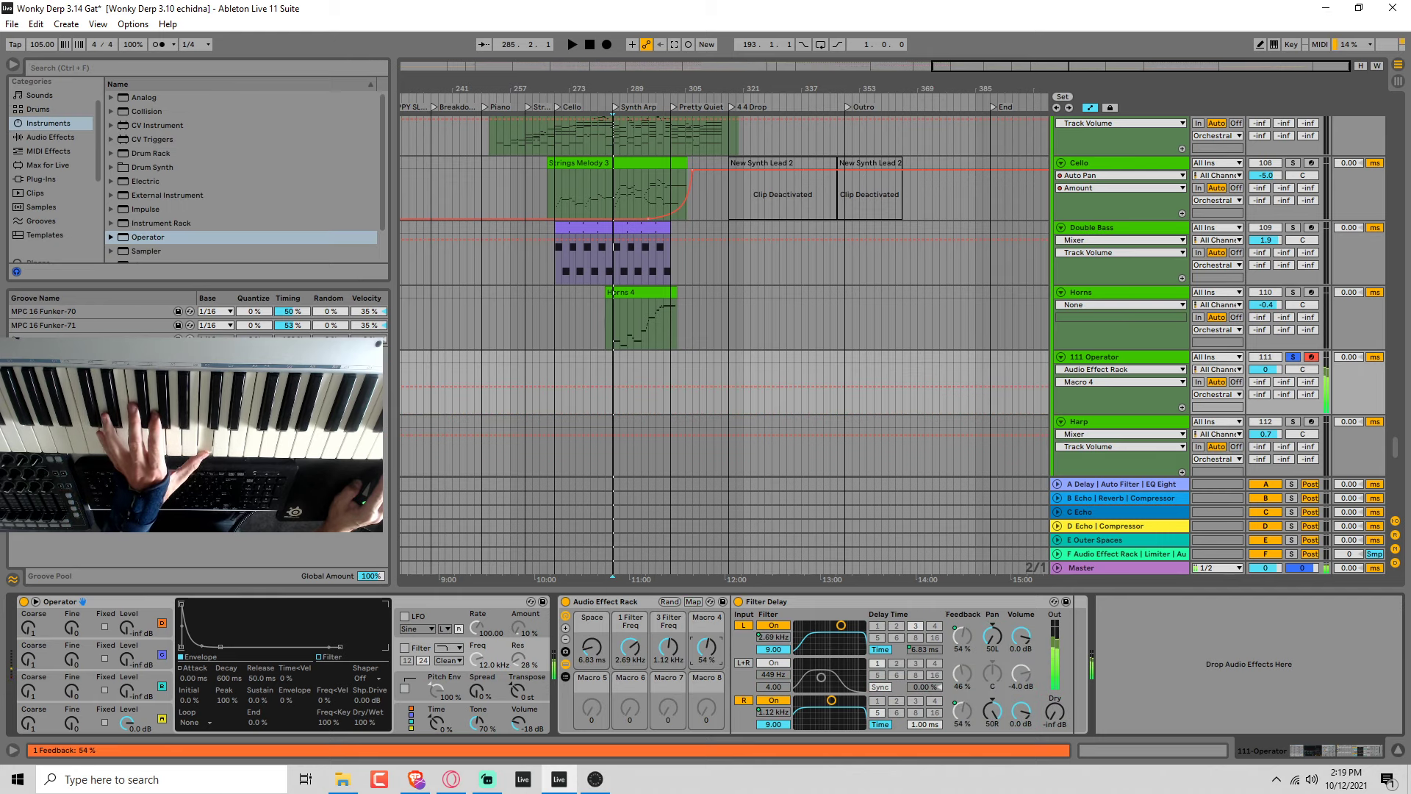
# Audition the Space and filter frequency macros, setting the left filter to 702 Hz and the right to 7.12 kHz.
pyautogui.moveTo(591, 647); pyautogui.dragTo(668, 604)
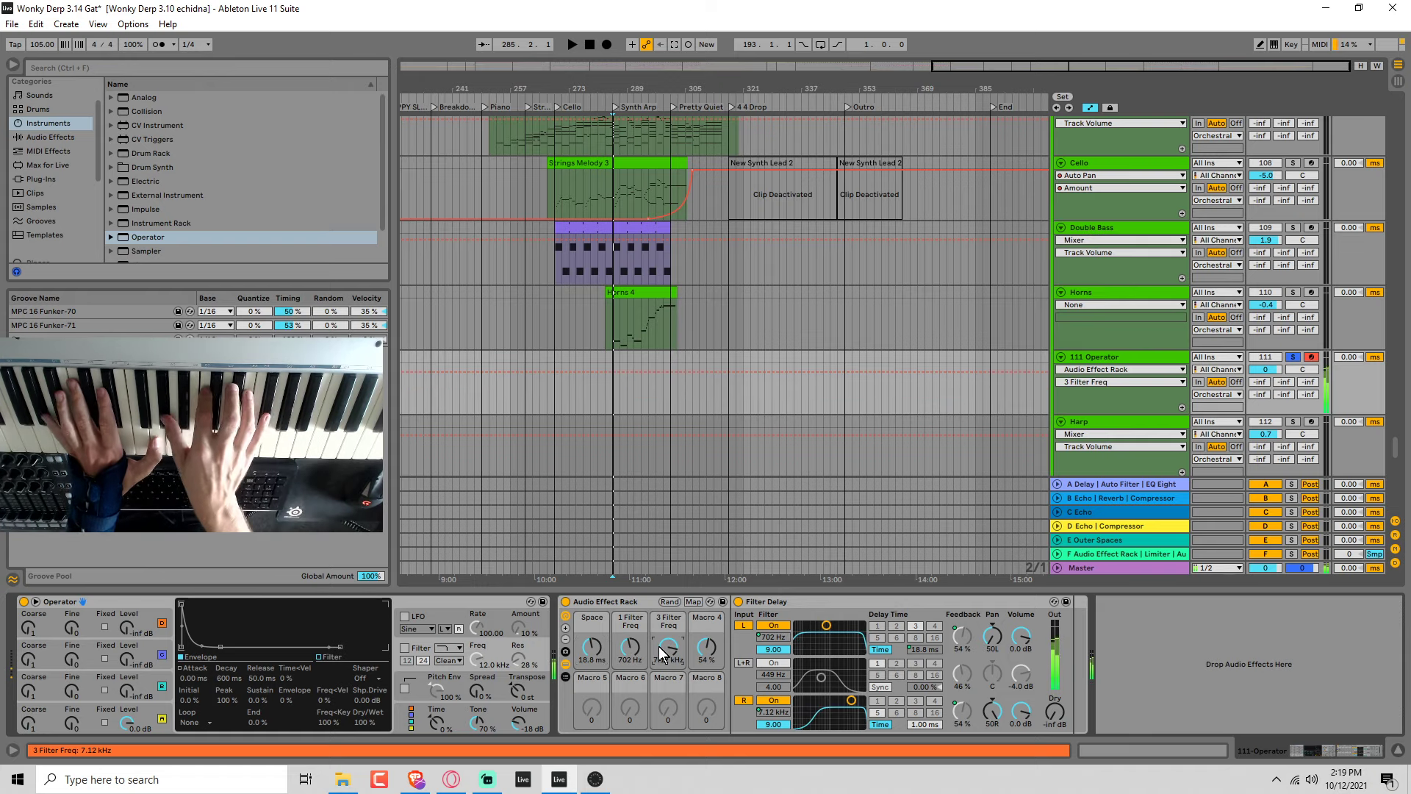
pyautogui.click(591, 647)
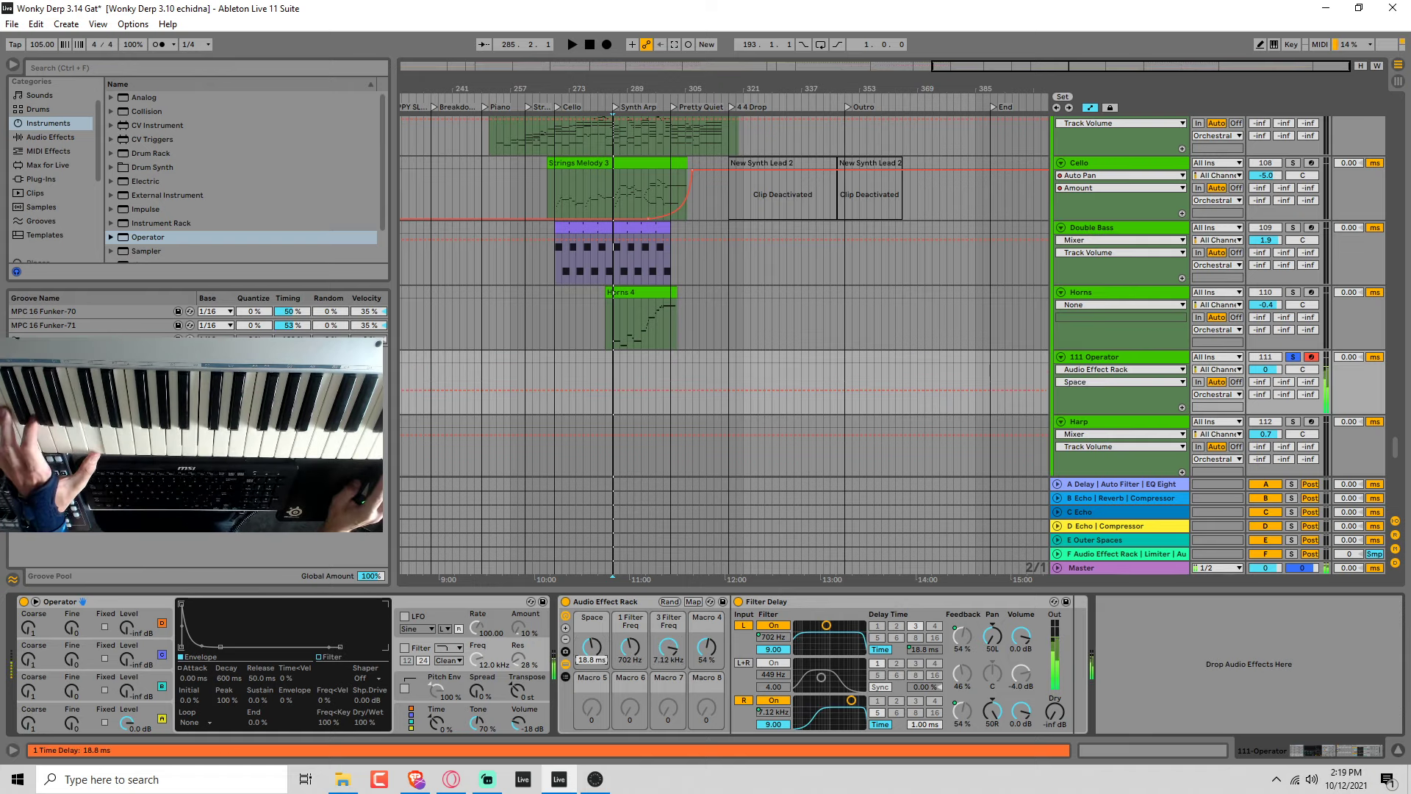
pyautogui.moveTo(592, 647)
pyautogui.mouseDown()
pyautogui.moveTo(591, 669)
pyautogui.moveTo(592, 650)
pyautogui.mouseUp()
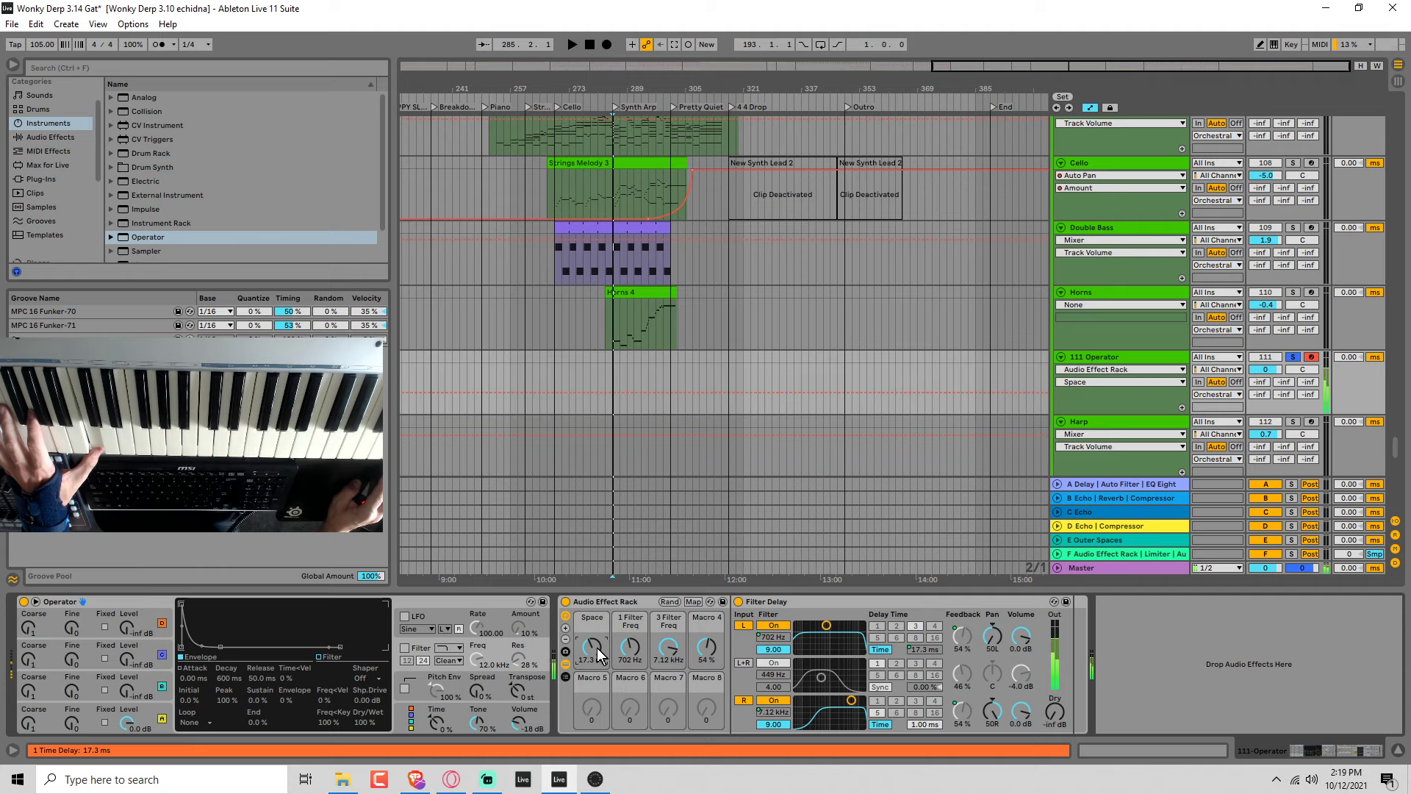
# Randomize the rack's macros and duplicate the Filter Delay inside the rack.
pyautogui.rightClick(623, 602)
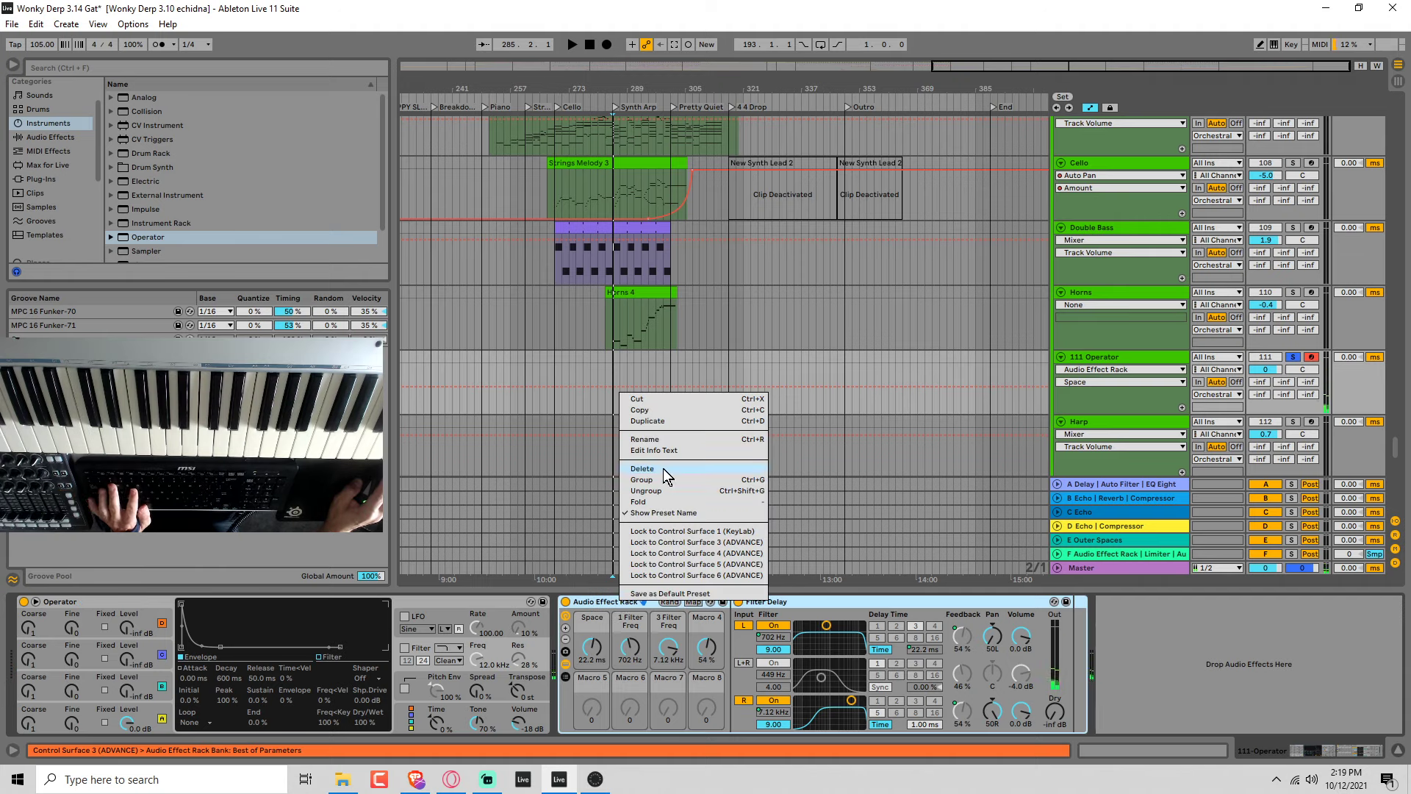
pyautogui.click(791, 606)
pyautogui.click(797, 602)
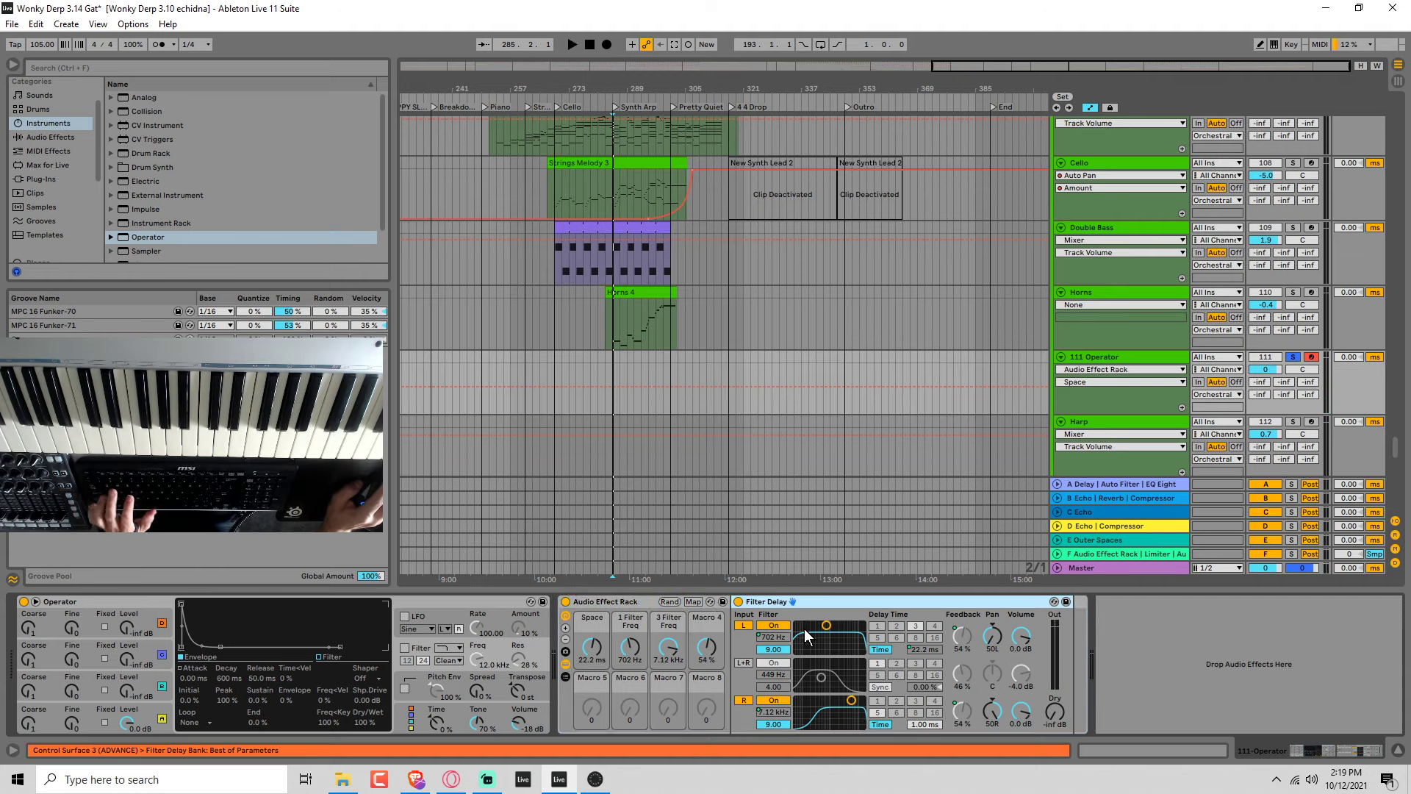
pyautogui.click(668, 602)
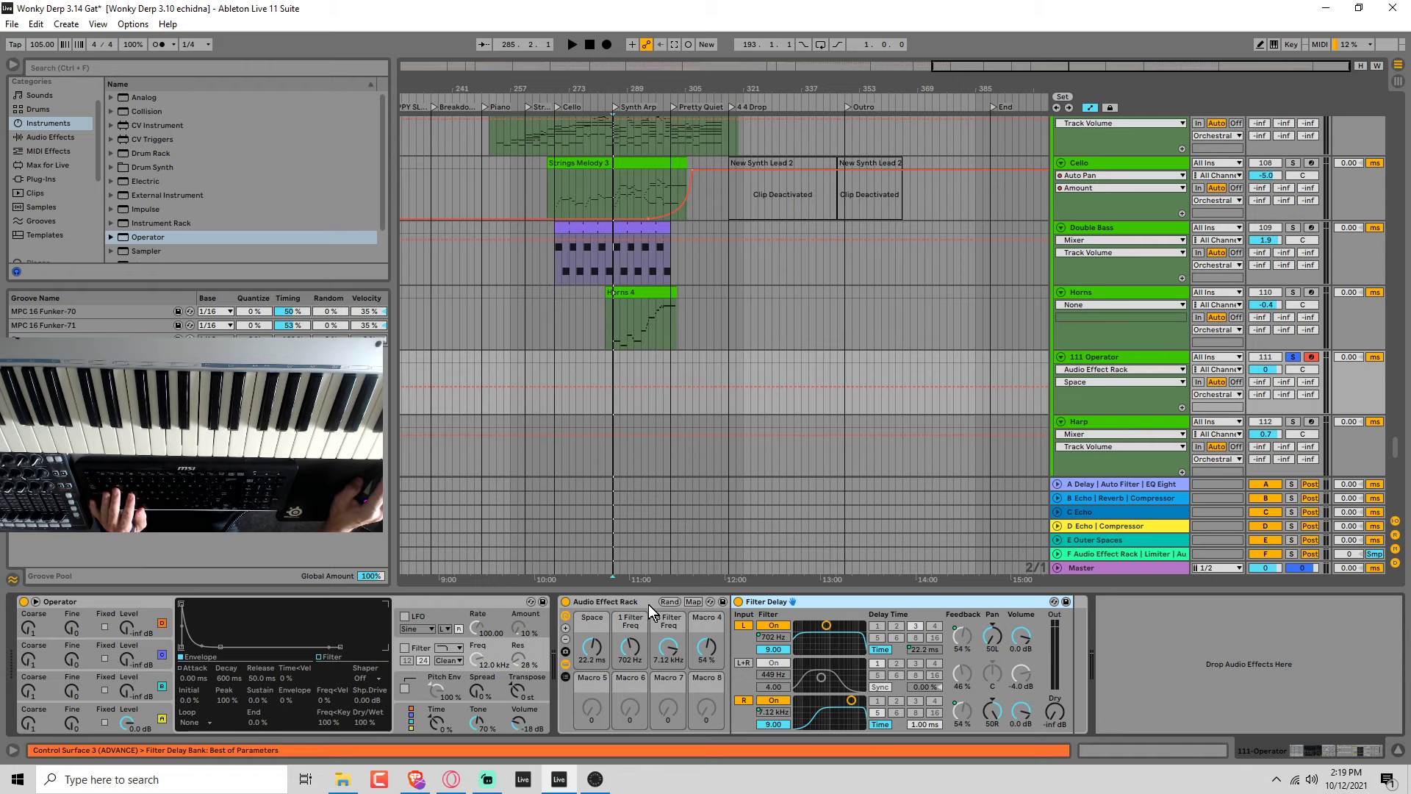
pyautogui.hotkey('ctrl', 'd')
# Group the first Filter Delay into its own nested Audio Effect Rack.
pyautogui.rightClick(960, 602)
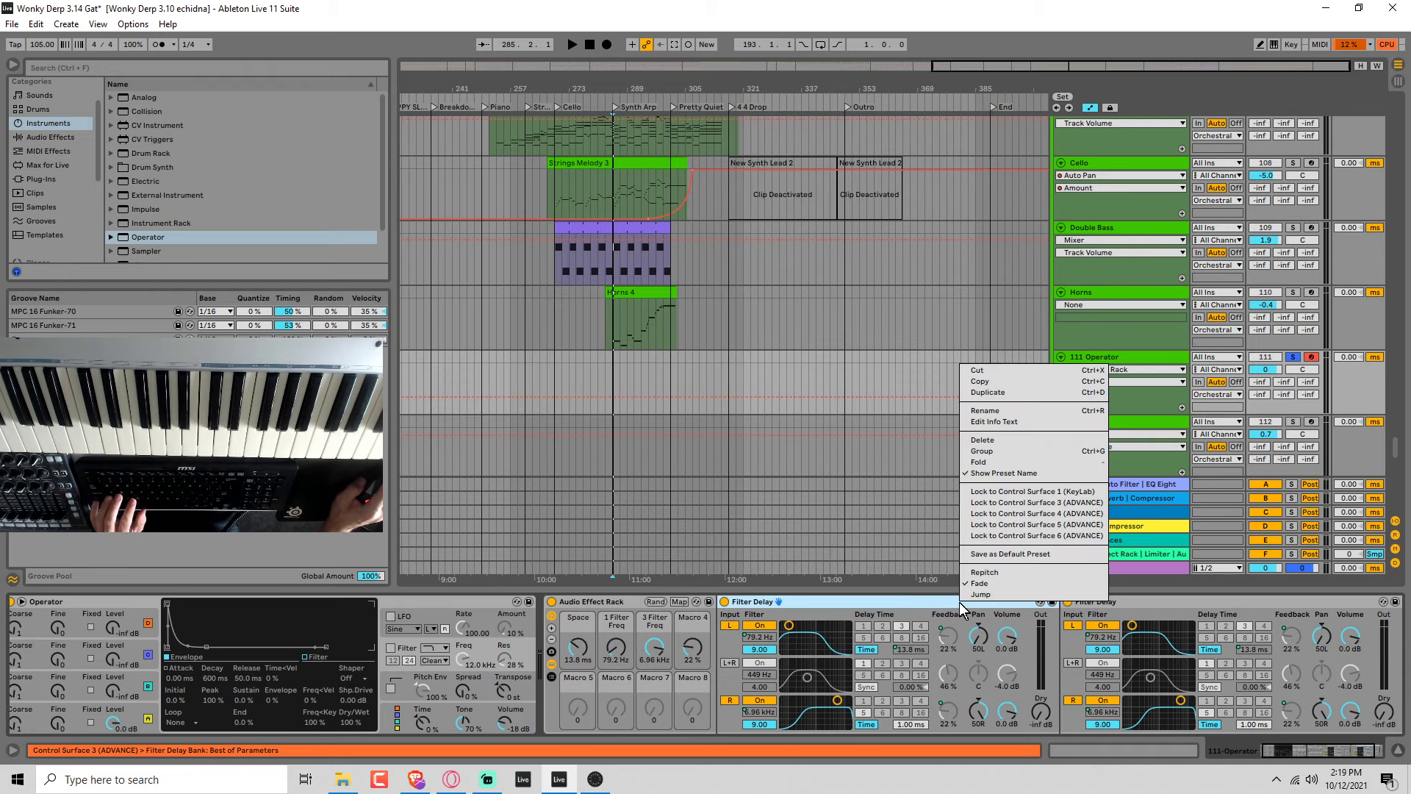
pyautogui.click(1012, 450)
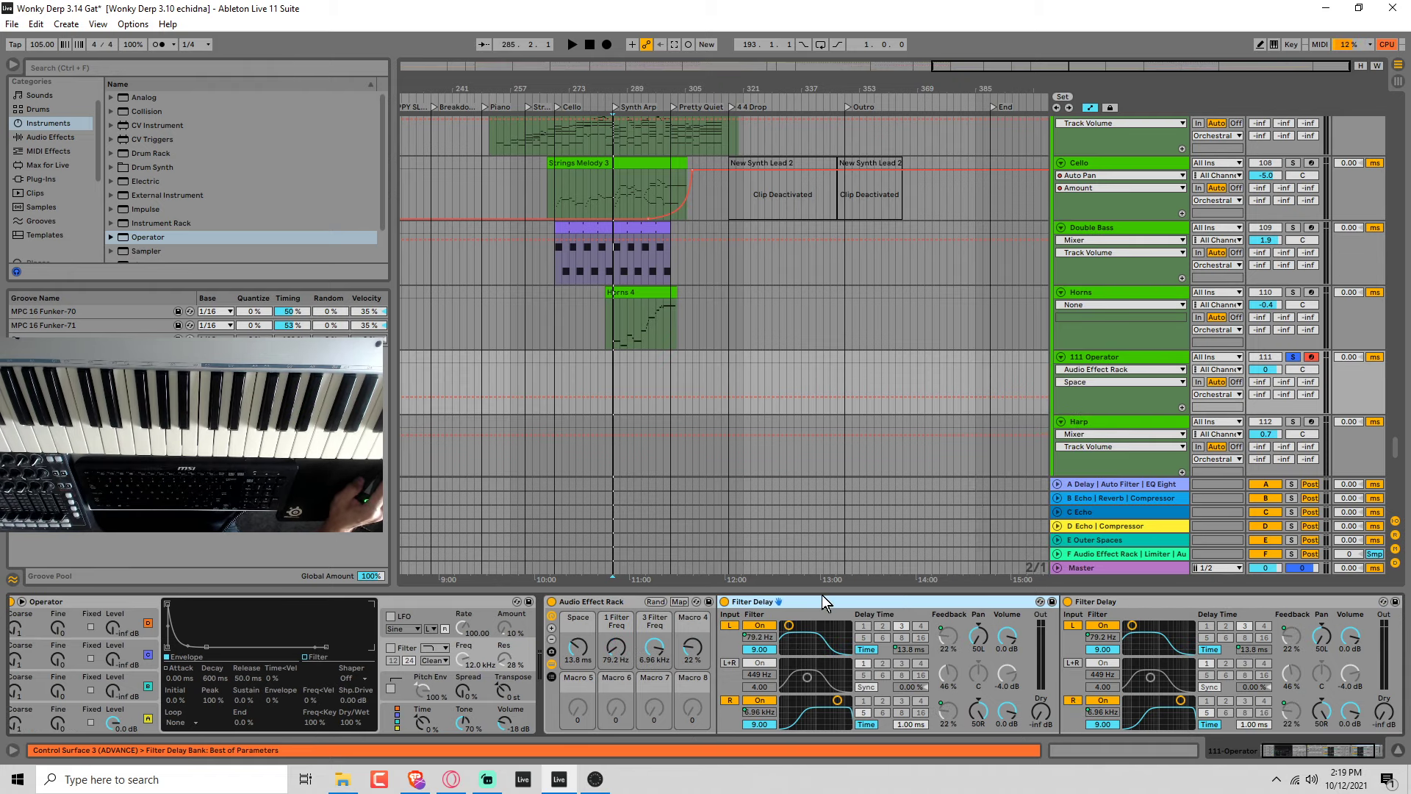
pyautogui.hotkey('ctrl', 'g')
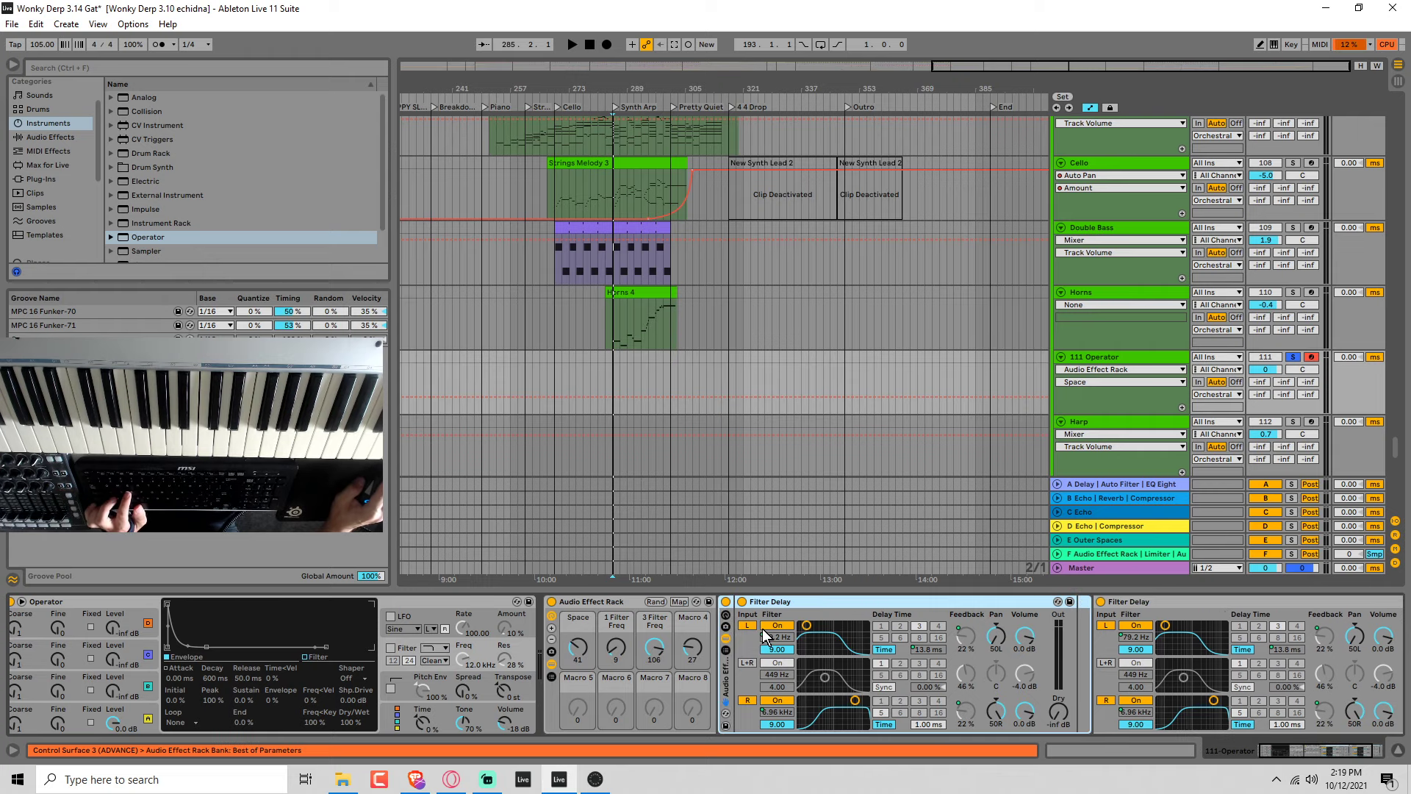
# Show the nested rack's chain list and move the second Filter Delay into it as a new parallel chain.
pyautogui.click(728, 647)
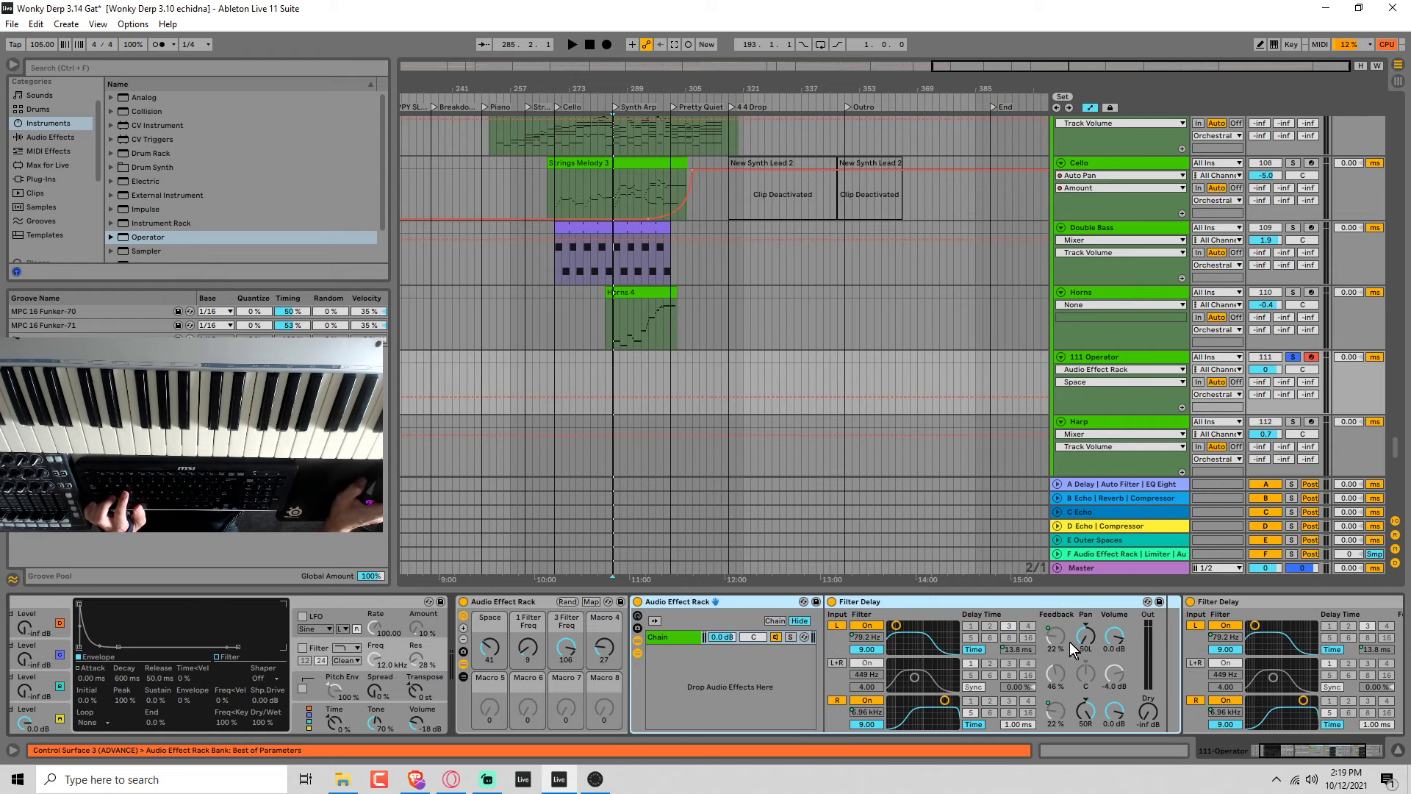
pyautogui.click(1227, 606)
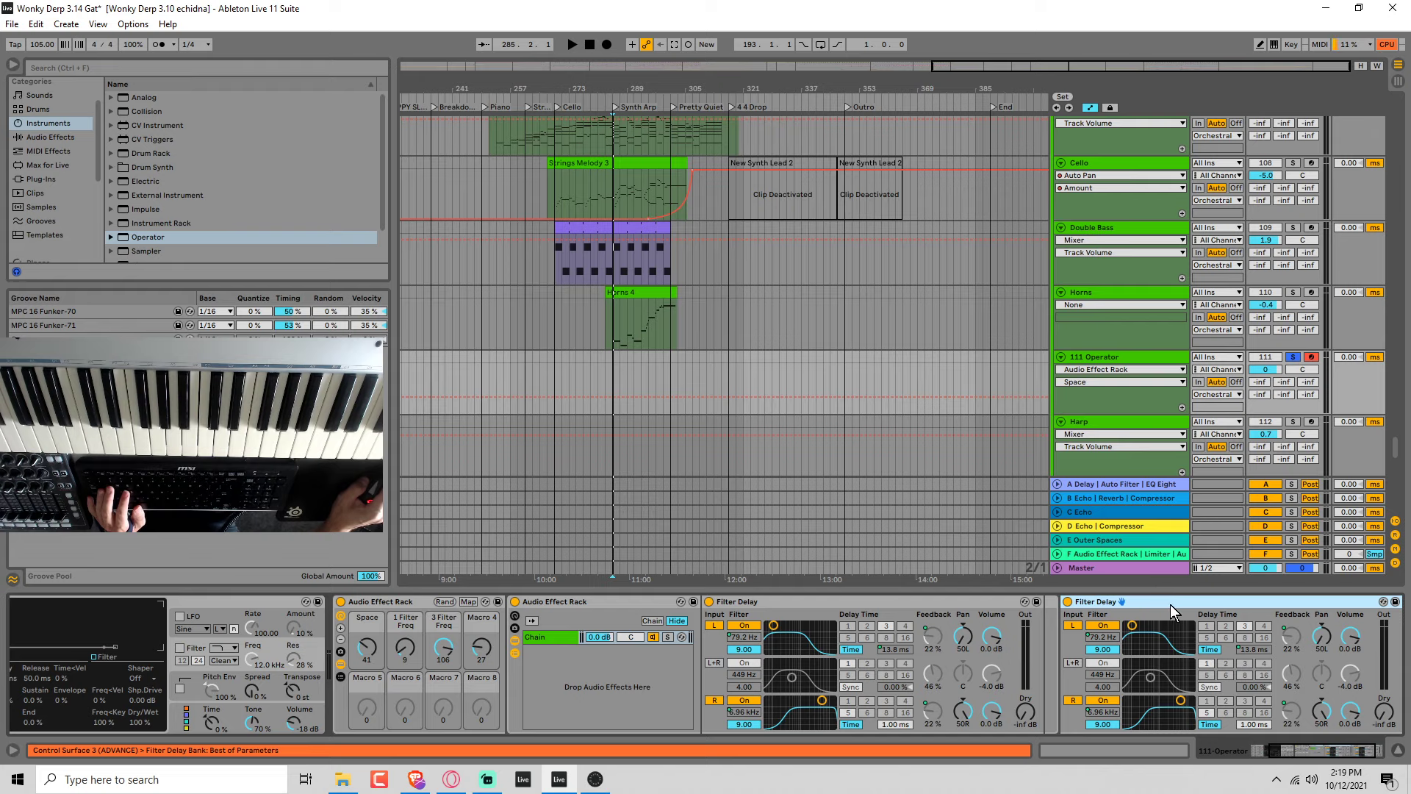
pyautogui.moveTo(1171, 604); pyautogui.dragTo(601, 664)
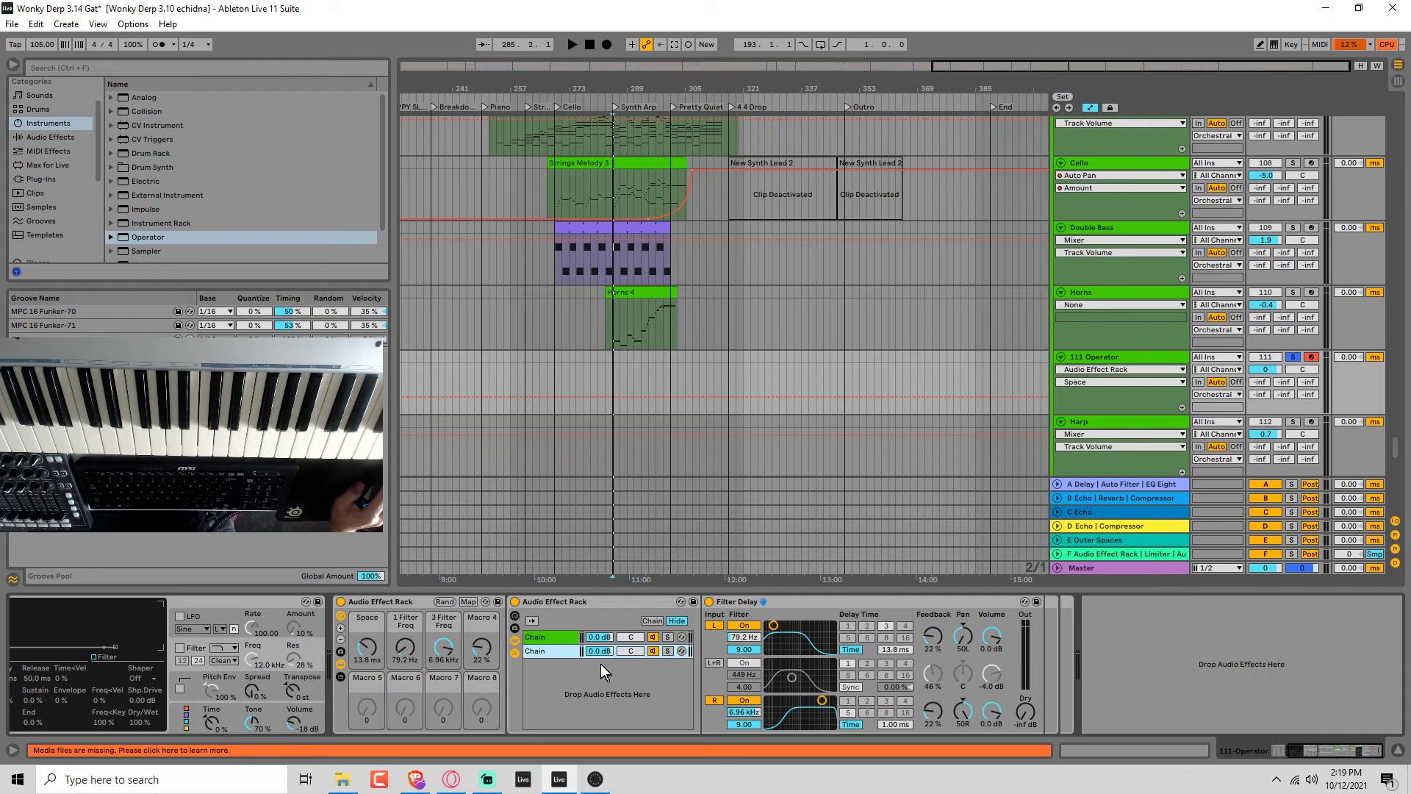
# Set the outer rack's Space macro to 16.7 ms.
pyautogui.moveTo(365, 648); pyautogui.dragTo(366, 641)
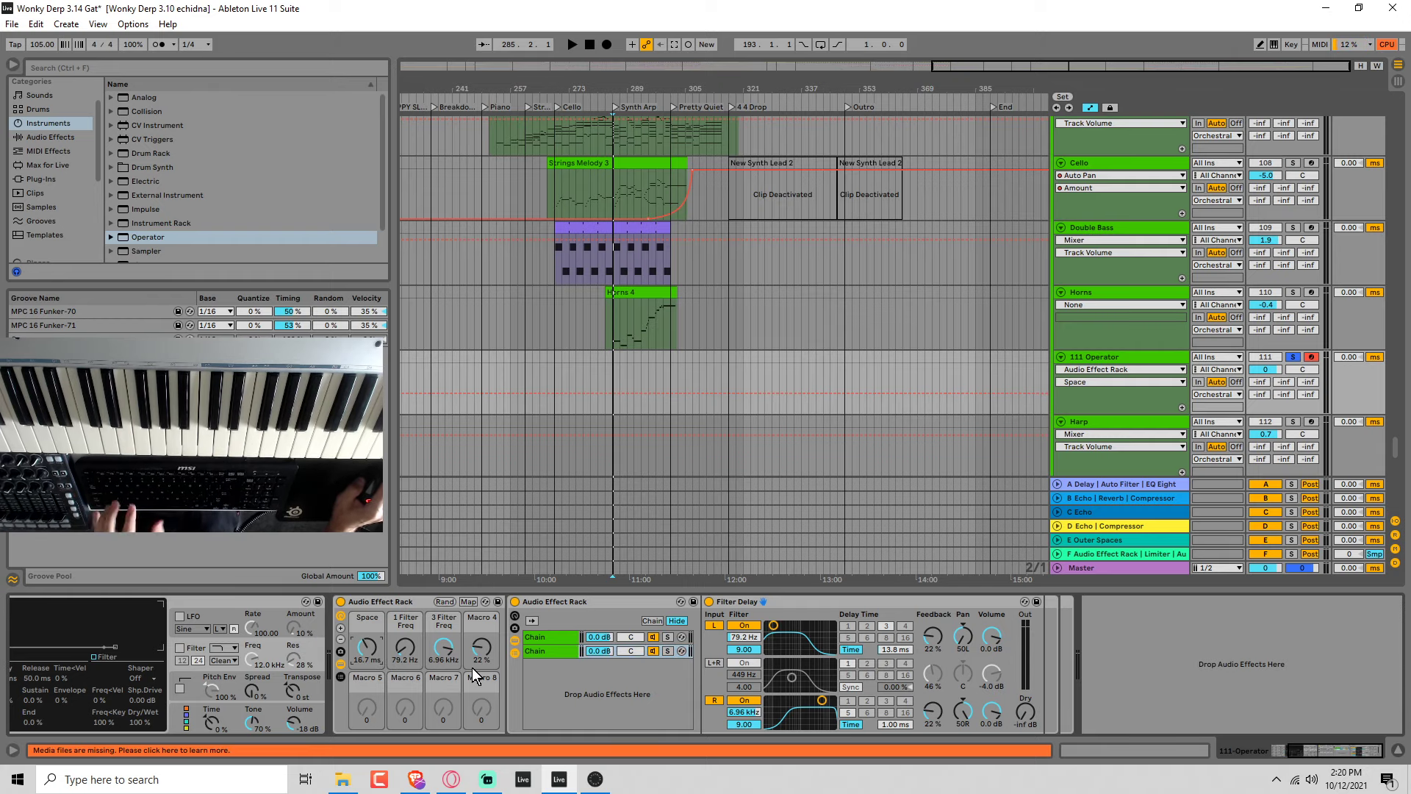
pyautogui.hotkey('ctrl', 'm')
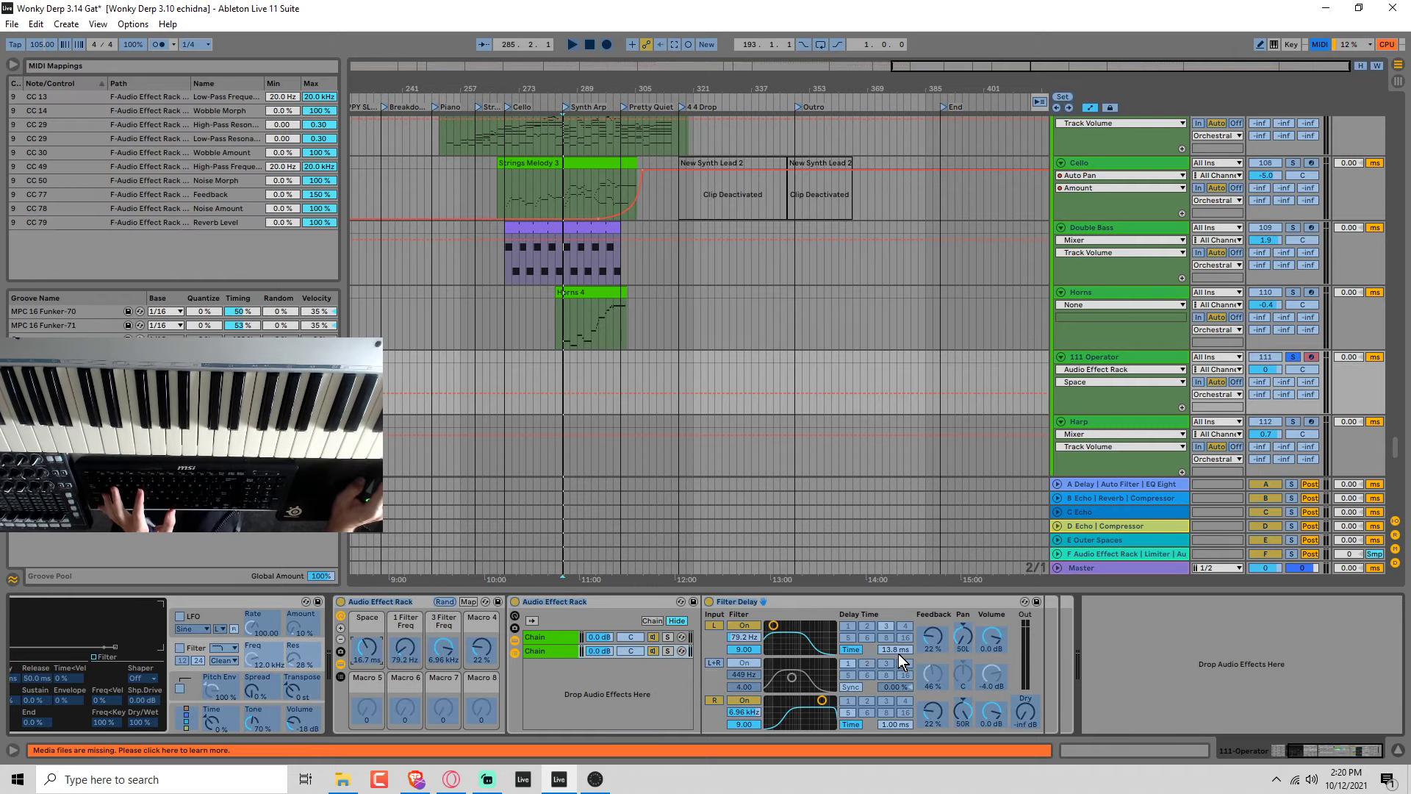
pyautogui.click(893, 650)
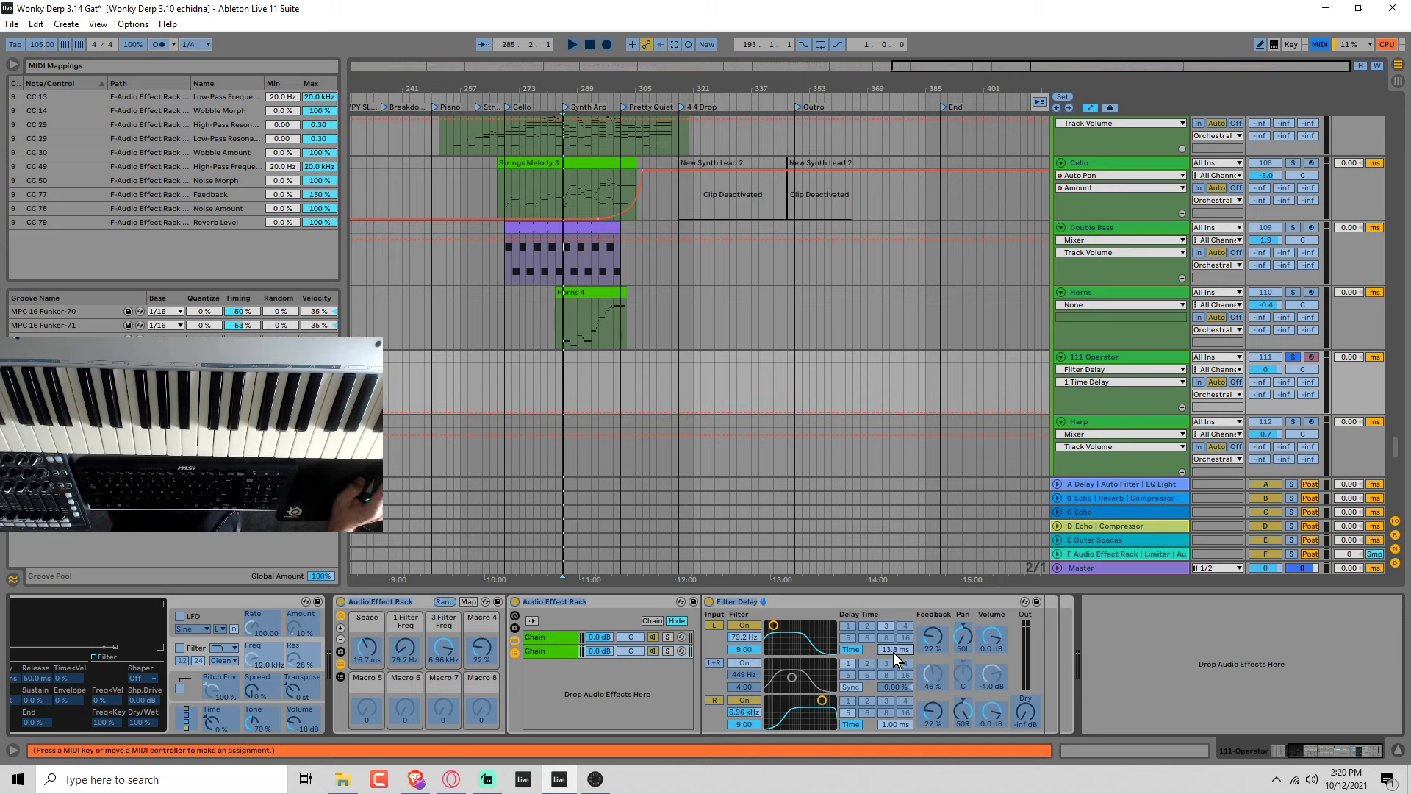
pyautogui.click(369, 710)
pyautogui.hotkey('ctrl', 'm')
pyautogui.click(469, 602)
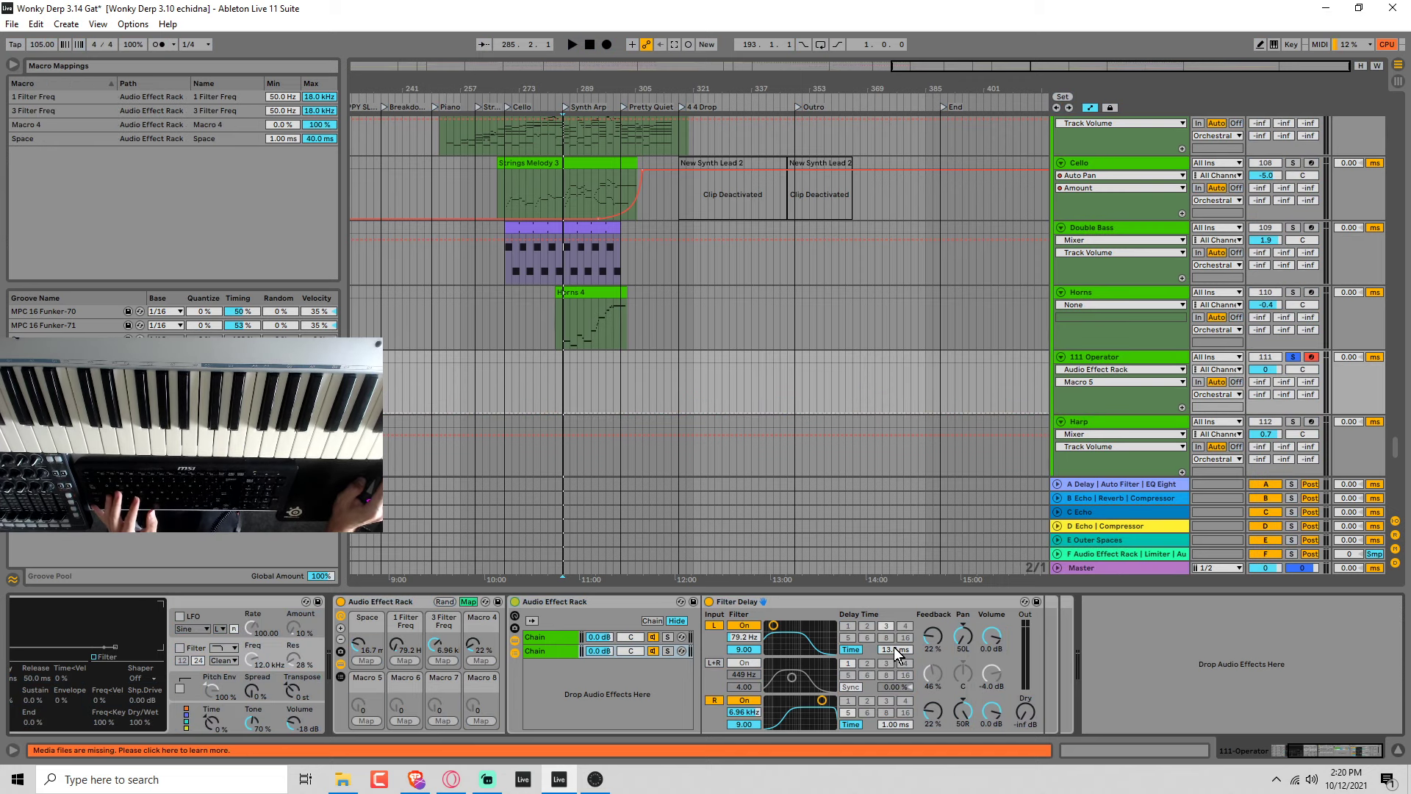
pyautogui.click(895, 650)
# Reveal the nested rack's macro controls and map the second chain's left delay time to its Macro 5.
pyautogui.click(564, 651)
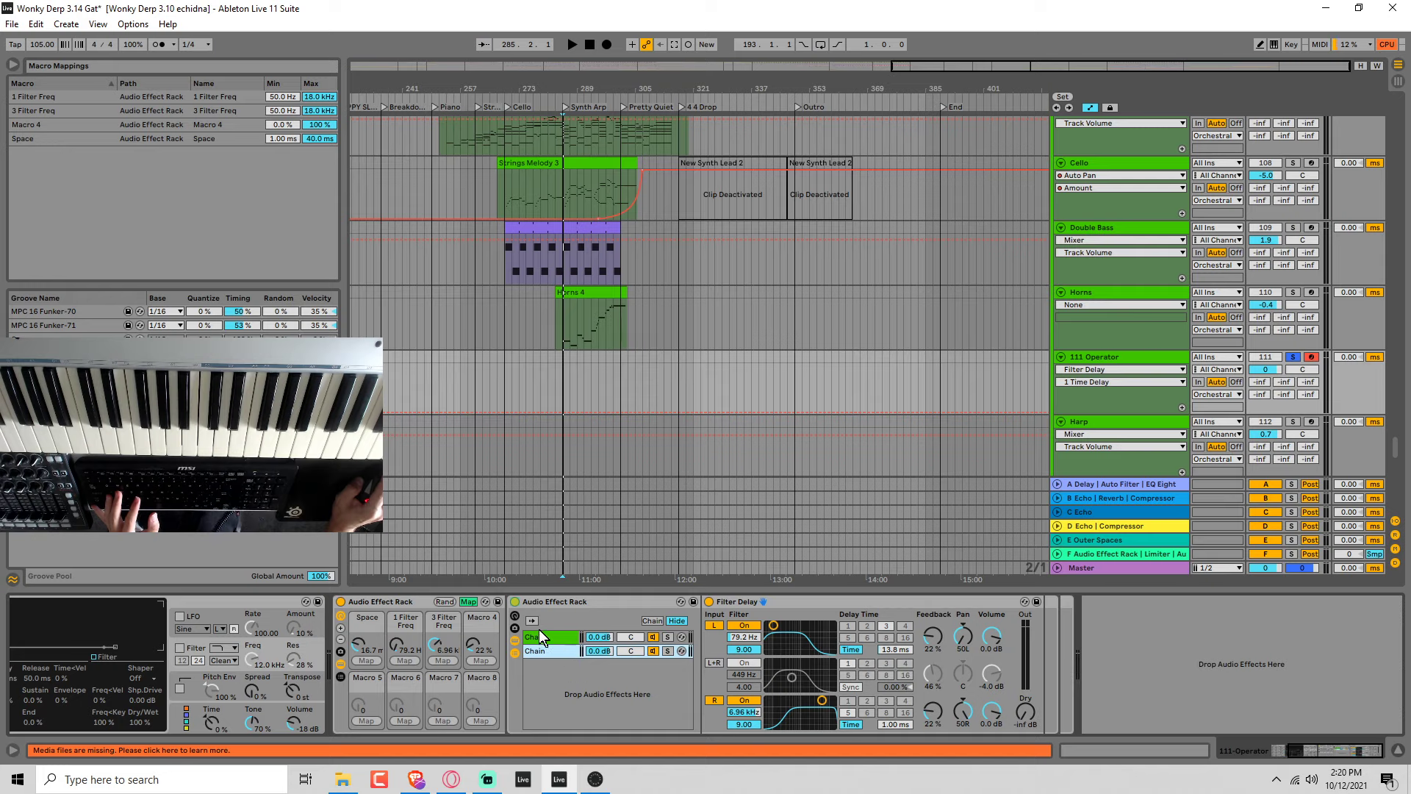
pyautogui.click(515, 616)
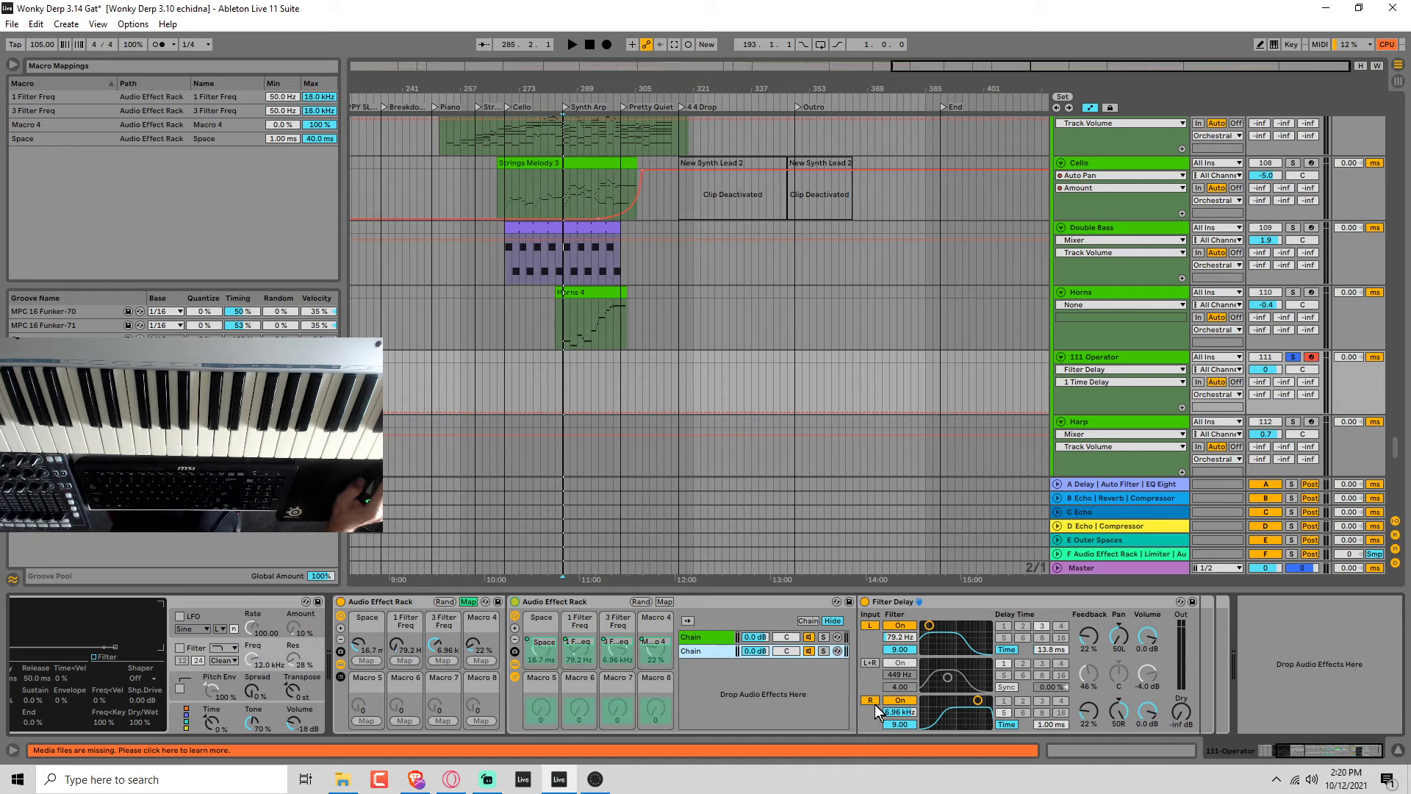
pyautogui.click(1043, 649)
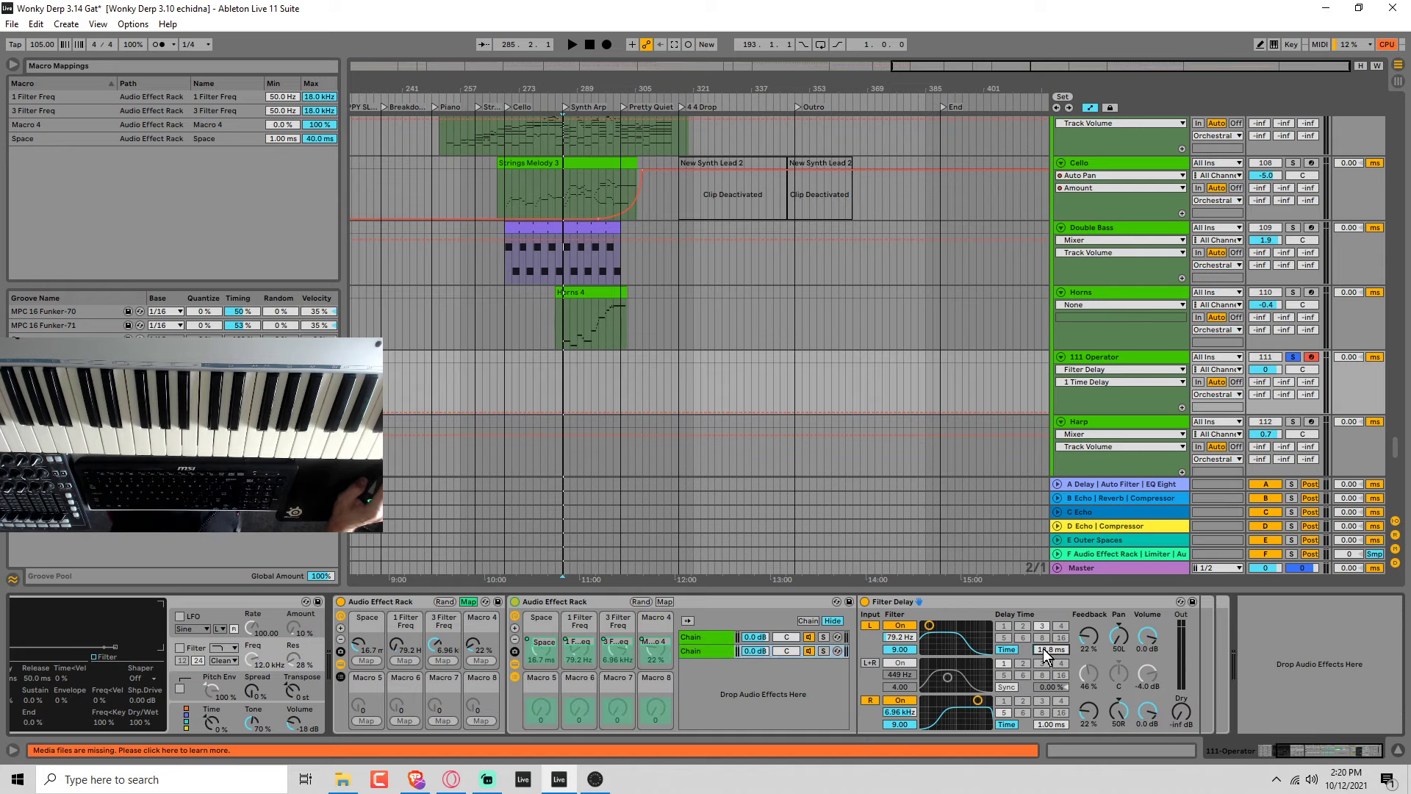
pyautogui.click(666, 601)
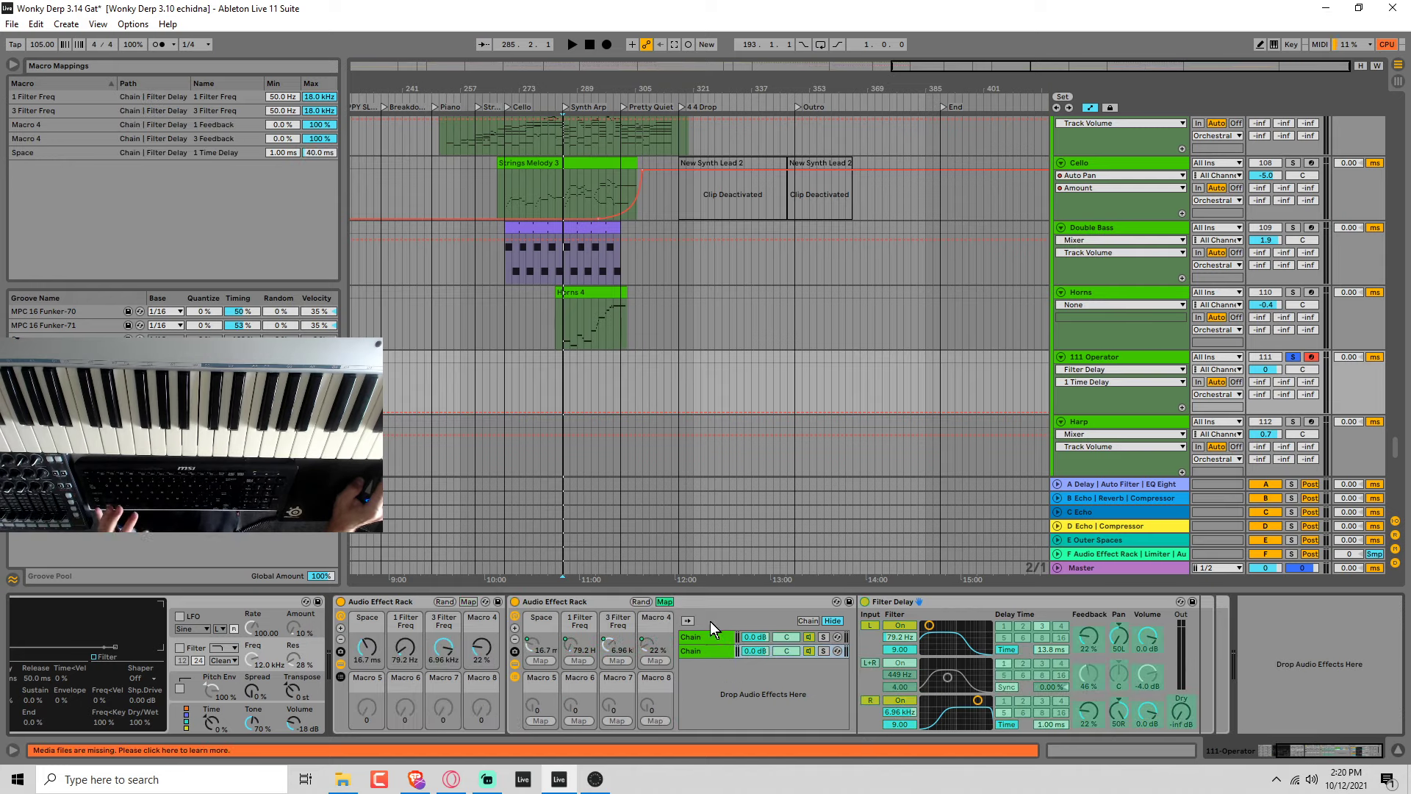
pyautogui.click(1048, 651)
pyautogui.click(540, 721)
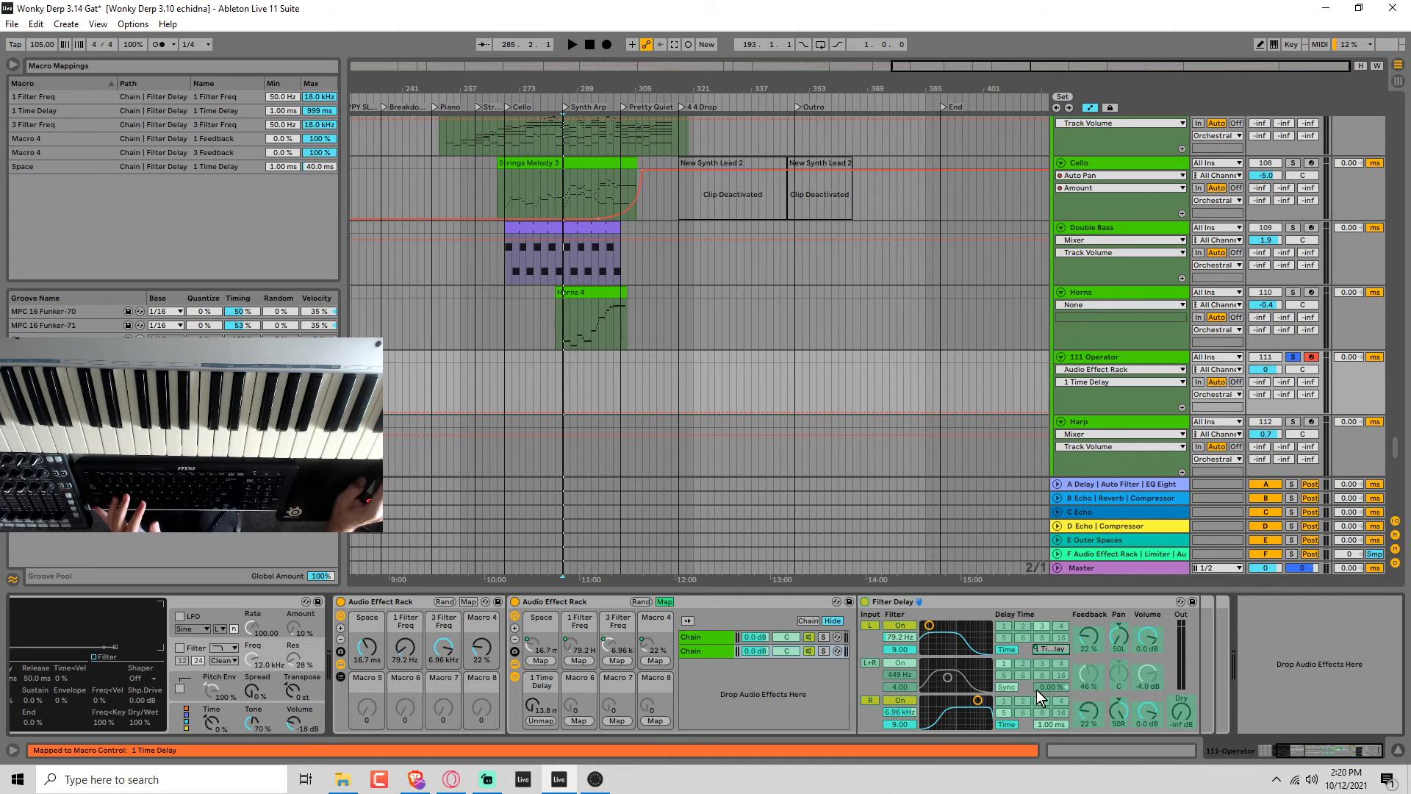
# Map the second Filter Delay's left and right filter frequencies to Macros 6 and 7 of the nested rack.
pyautogui.click(896, 637)
pyautogui.click(580, 722)
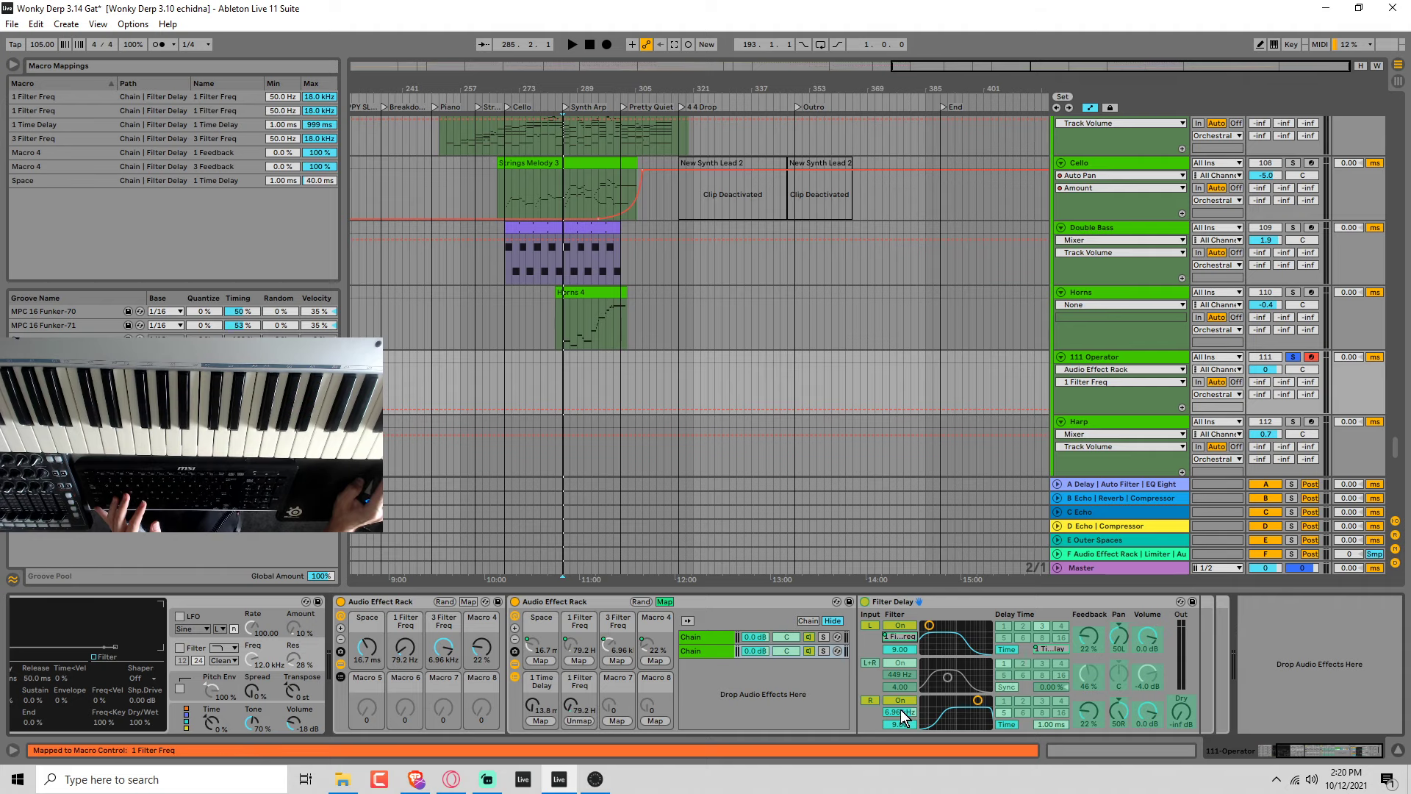
pyautogui.click(903, 712)
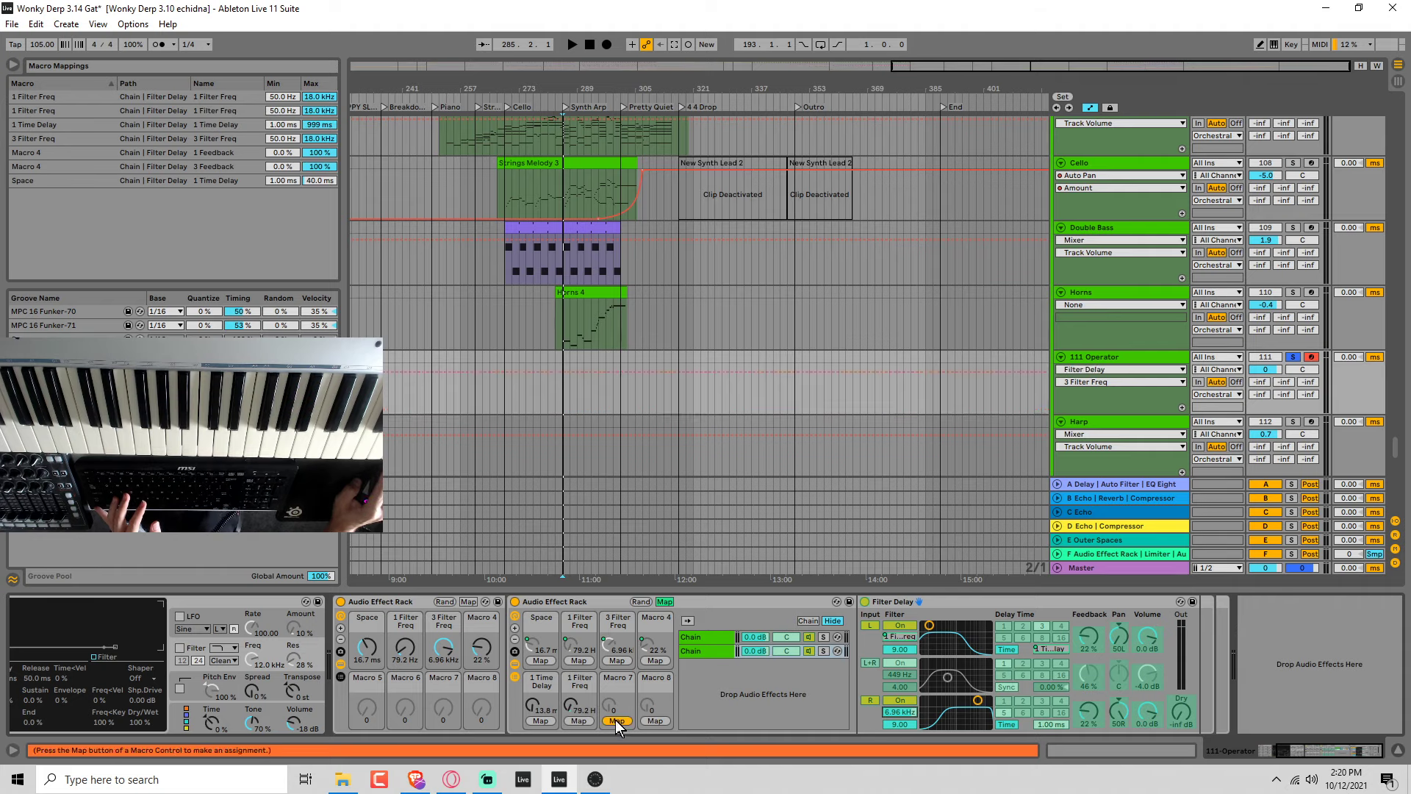
pyautogui.click(616, 723)
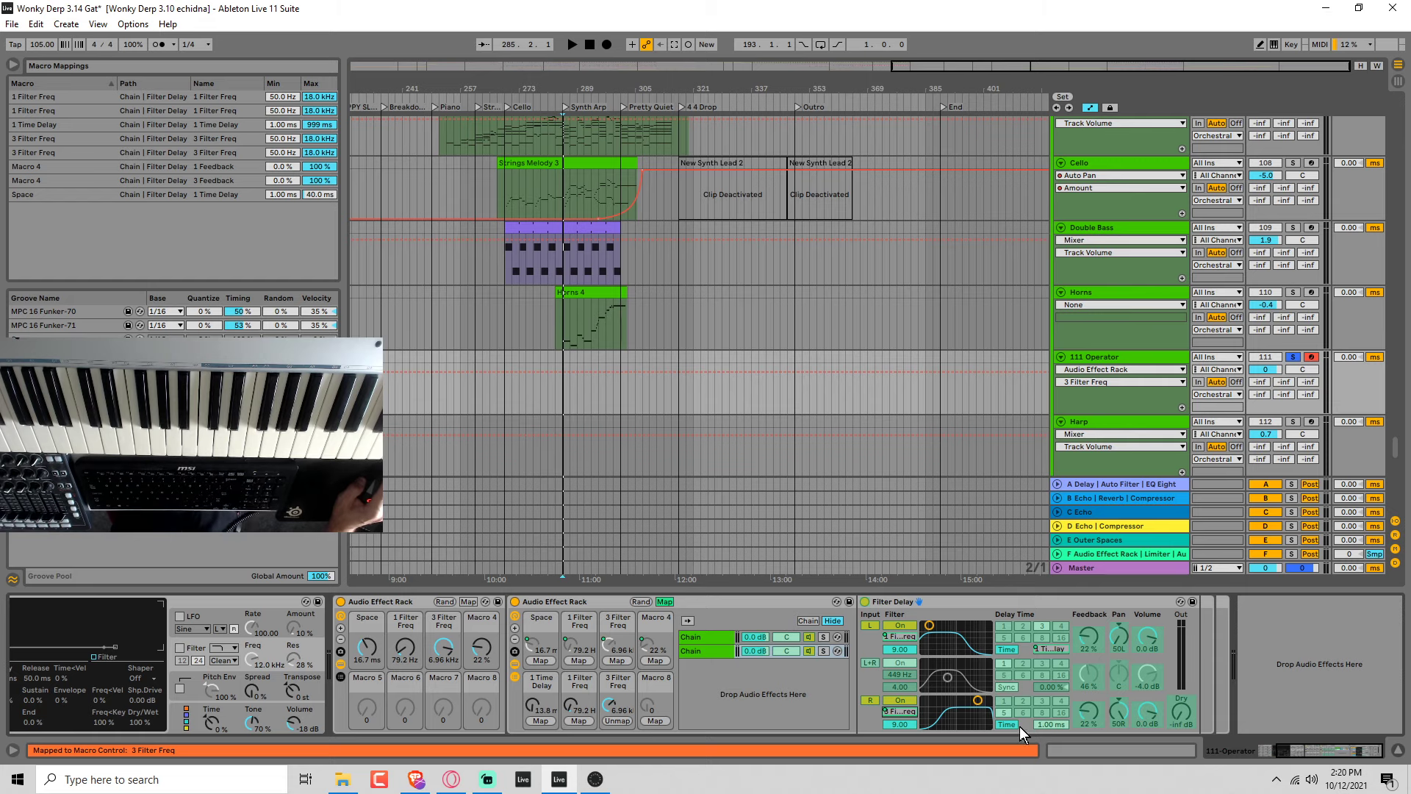
# Map the second Filter Delay's right and left feedback to Macro 8 of the nested rack.
pyautogui.click(1085, 713)
pyautogui.click(656, 721)
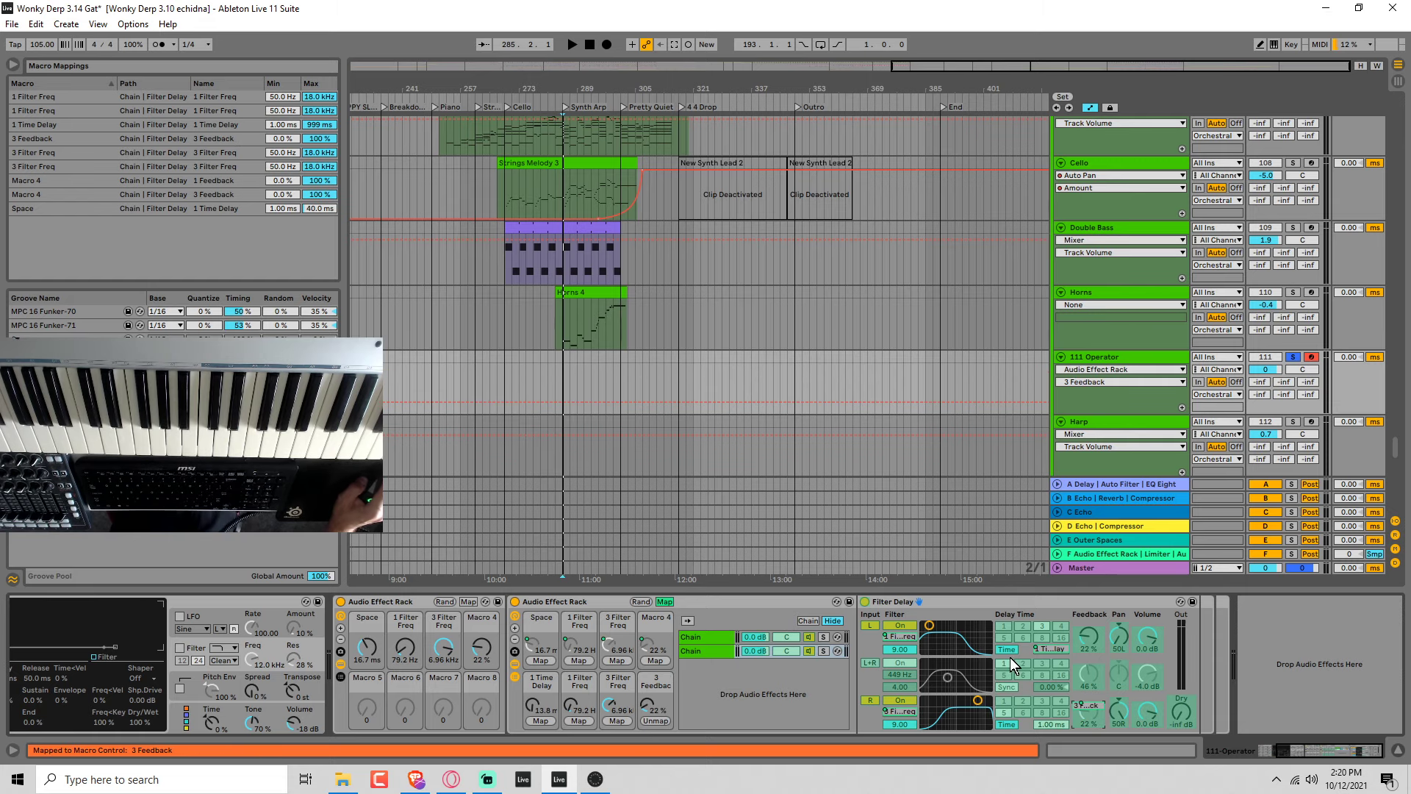
pyautogui.click(1085, 641)
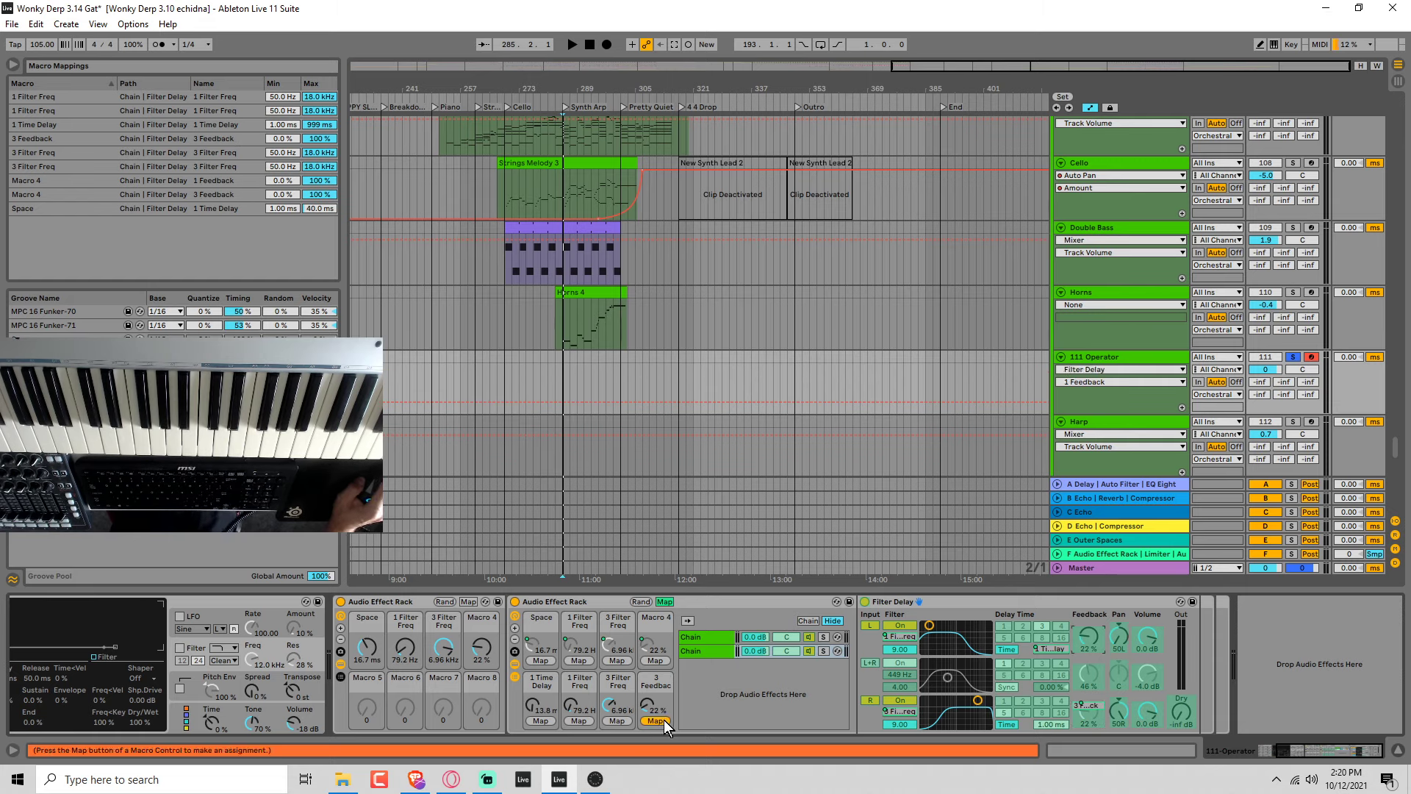
pyautogui.click(664, 720)
pyautogui.click(665, 601)
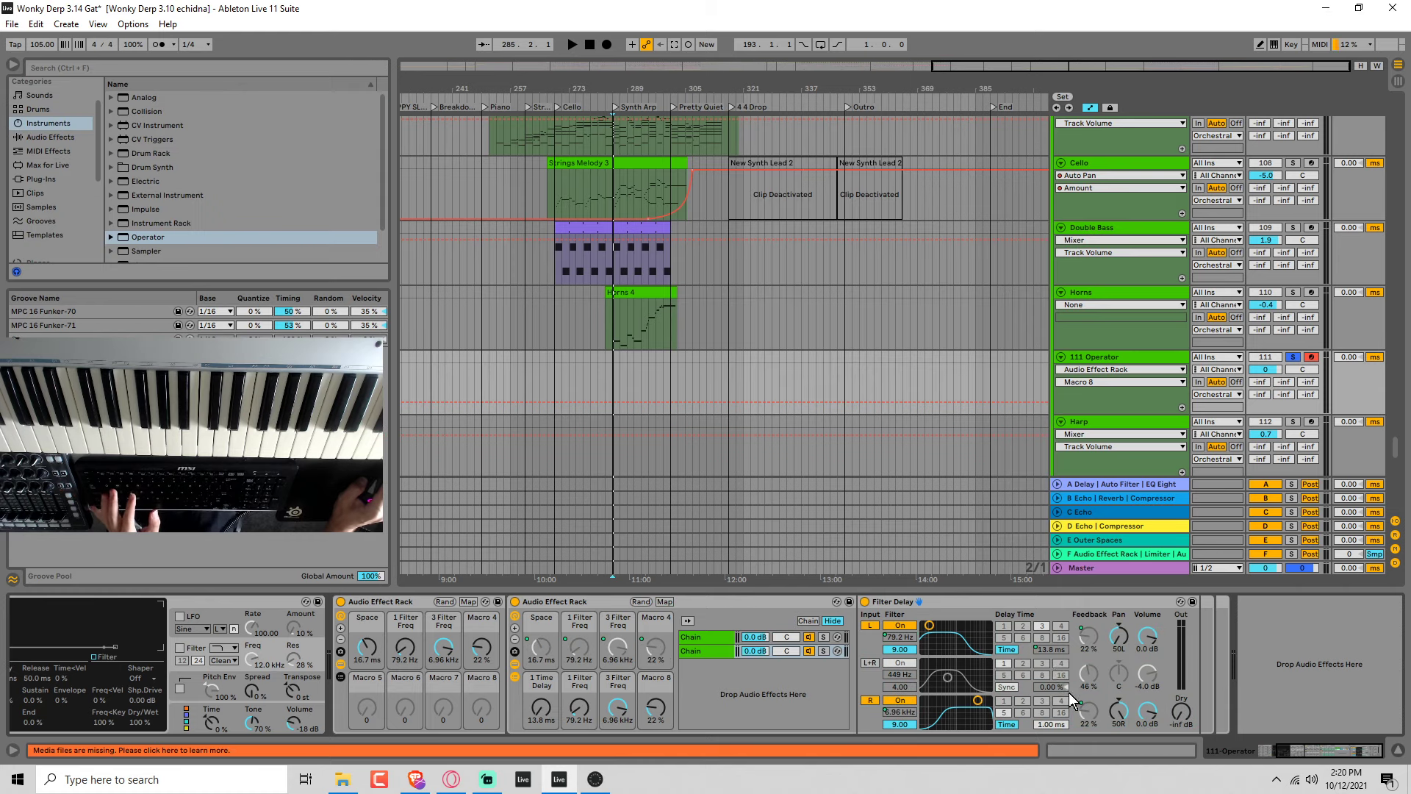
# Set the second Filter Delay's right-channel delay time to 5 ms.
pyautogui.click(1056, 726)
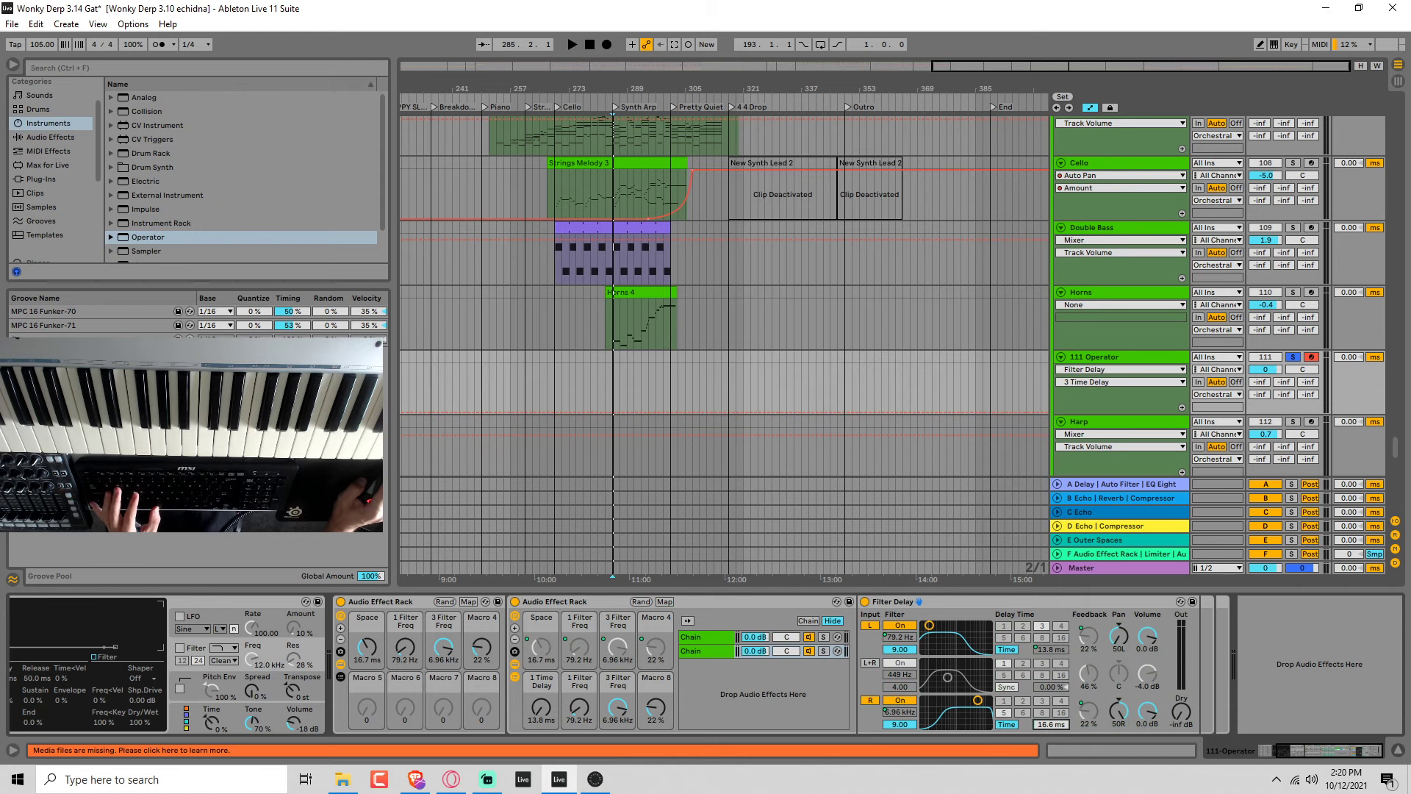
pyautogui.write('5')
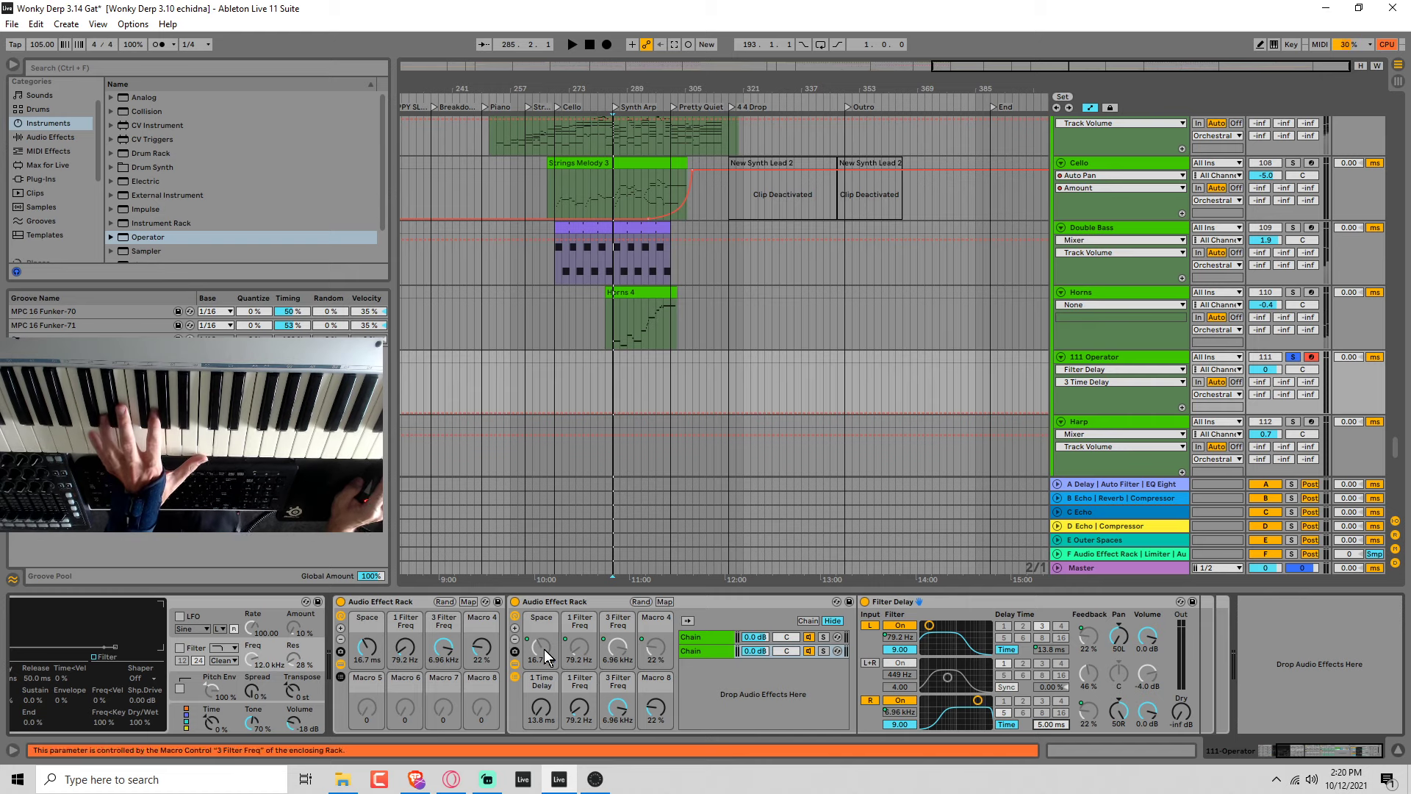
# Map the nested rack's delay time, two filter frequency and feedback macros to Macros 5 through 8 of the outer rack.
pyautogui.click(469, 602)
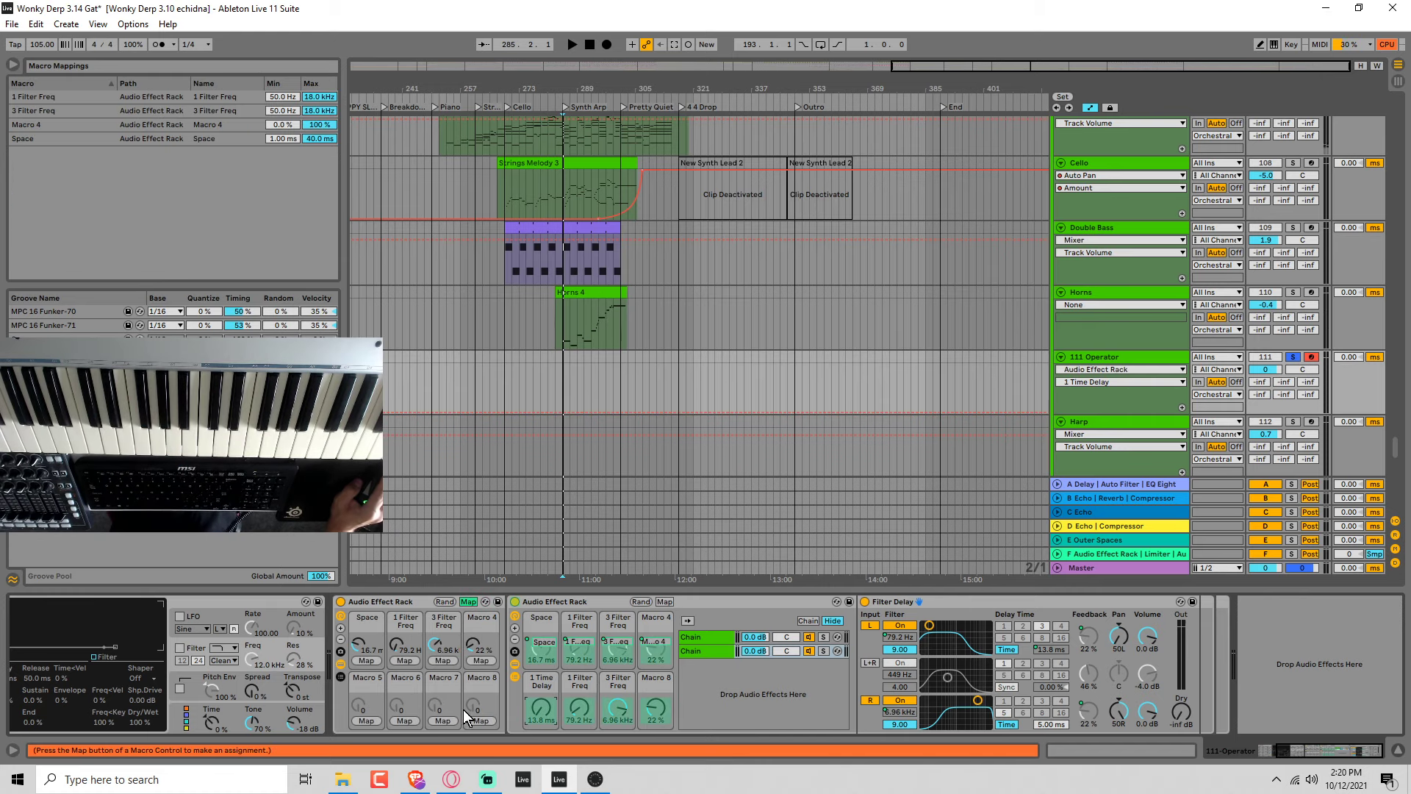
pyautogui.click(373, 718)
pyautogui.click(579, 704)
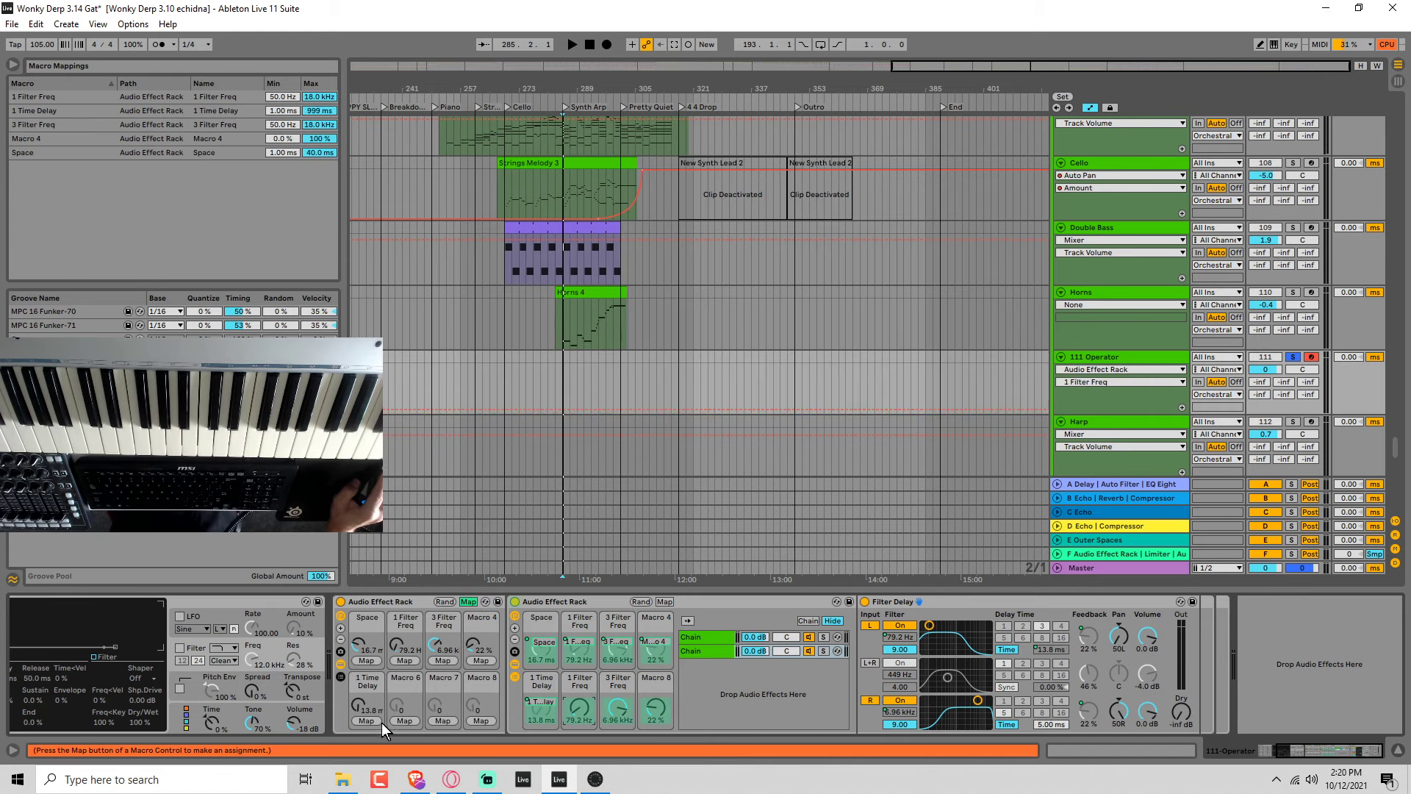
pyautogui.click(404, 721)
pyautogui.click(618, 713)
pyautogui.click(448, 720)
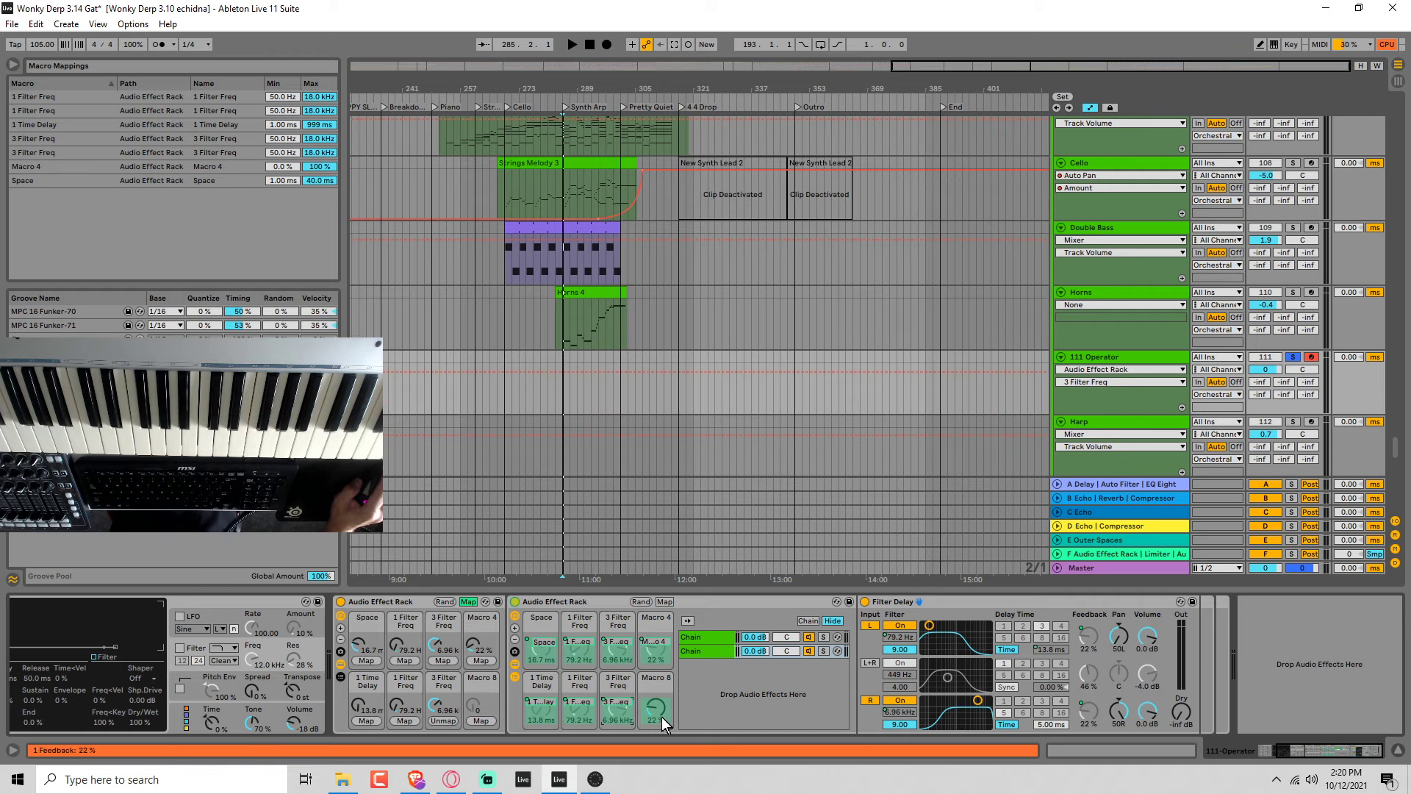
pyautogui.click(655, 709)
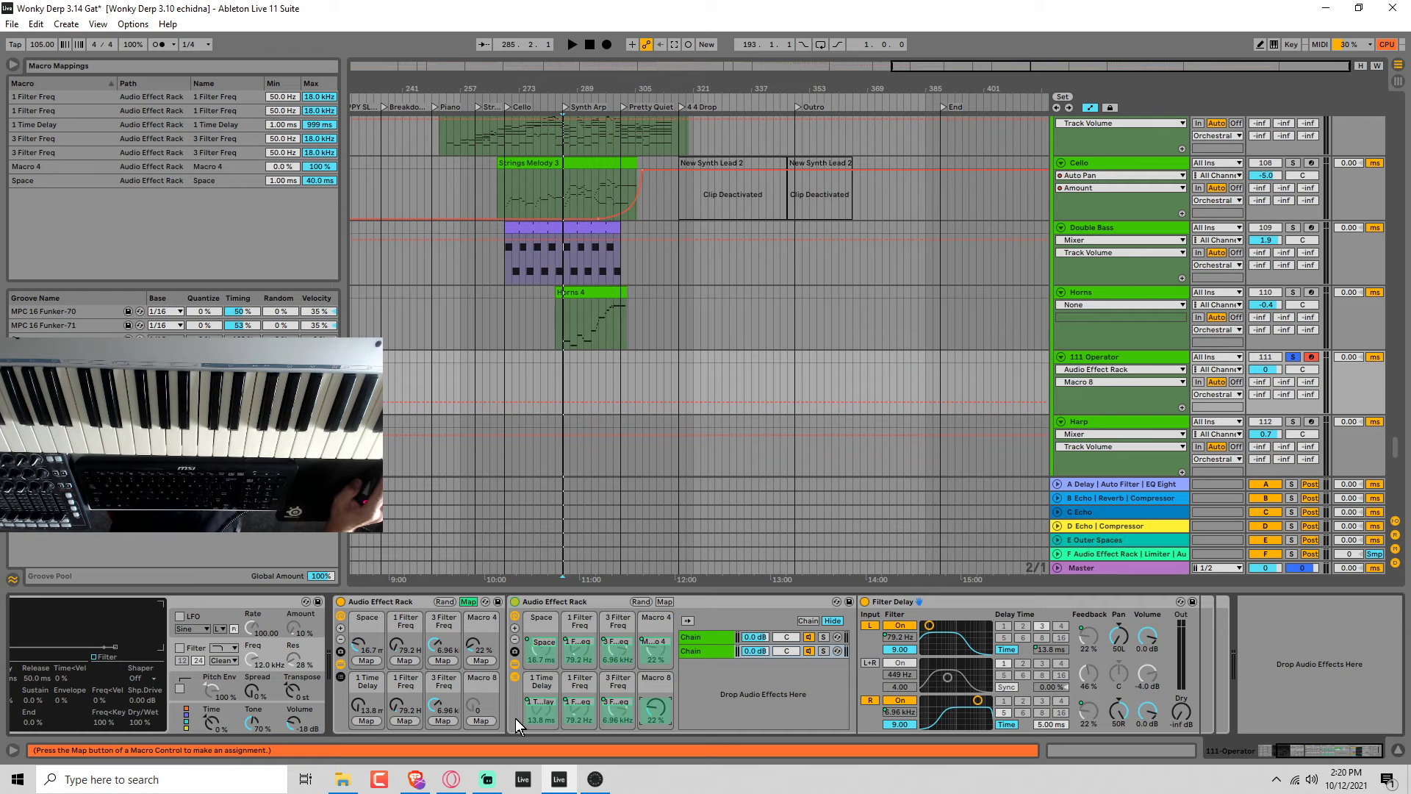
pyautogui.click(468, 602)
# Adjust the outer macros to a 622 ms second delay, 670 Hz first left filter, 2.45 kHz second filters and 0% for both feedbacks.
pyautogui.moveTo(373, 722); pyautogui.dragTo(408, 660)
pyautogui.moveTo(439, 712); pyautogui.dragTo(440, 729)
pyautogui.moveTo(405, 650); pyautogui.dragTo(406, 617)
pyautogui.moveTo(480, 707); pyautogui.dragTo(480, 730)
pyautogui.moveTo(480, 648); pyautogui.dragTo(481, 676)
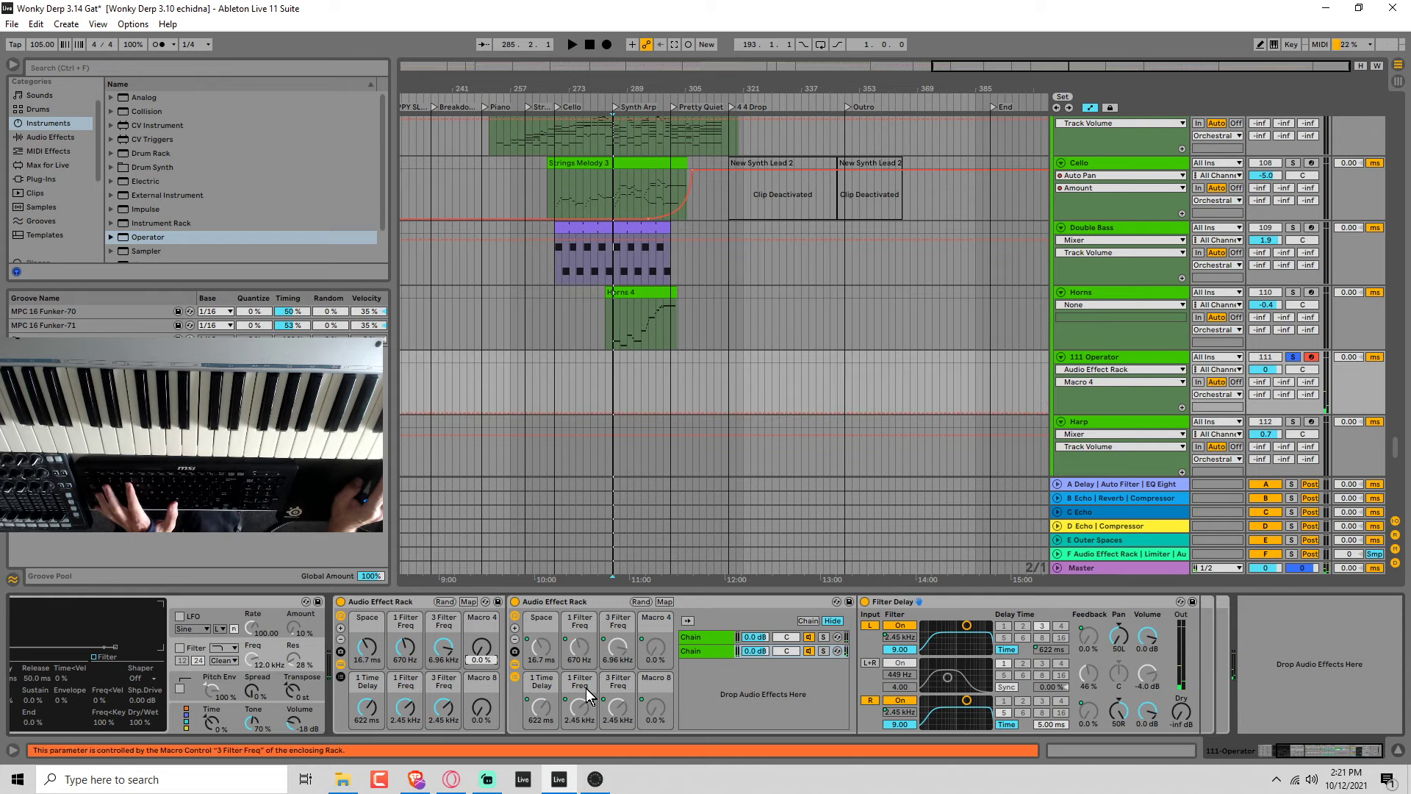
# Limit the nested rack's 1 Time Delay macro mapping to a maximum of 60 ms.
pyautogui.click(664, 601)
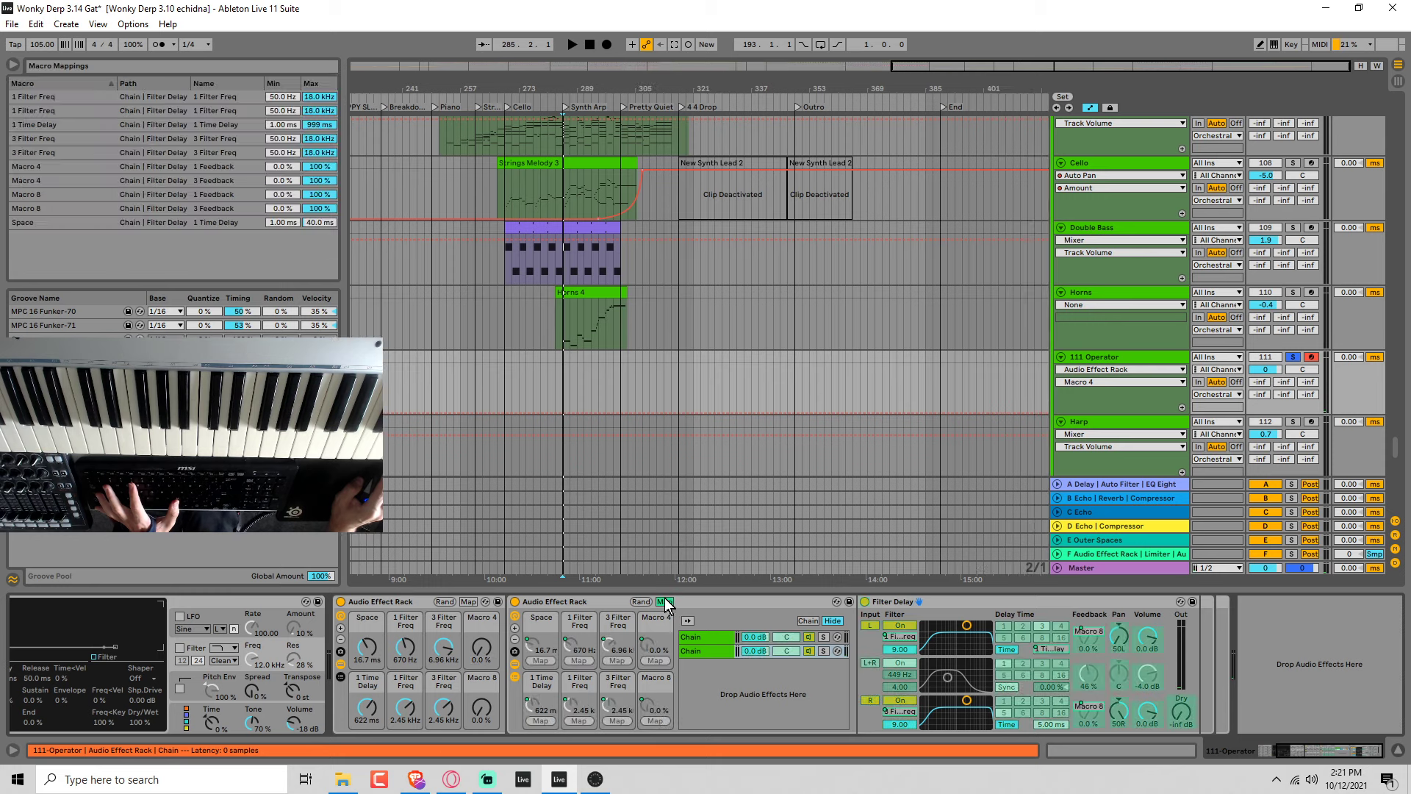
pyautogui.click(320, 125)
pyautogui.write('4')
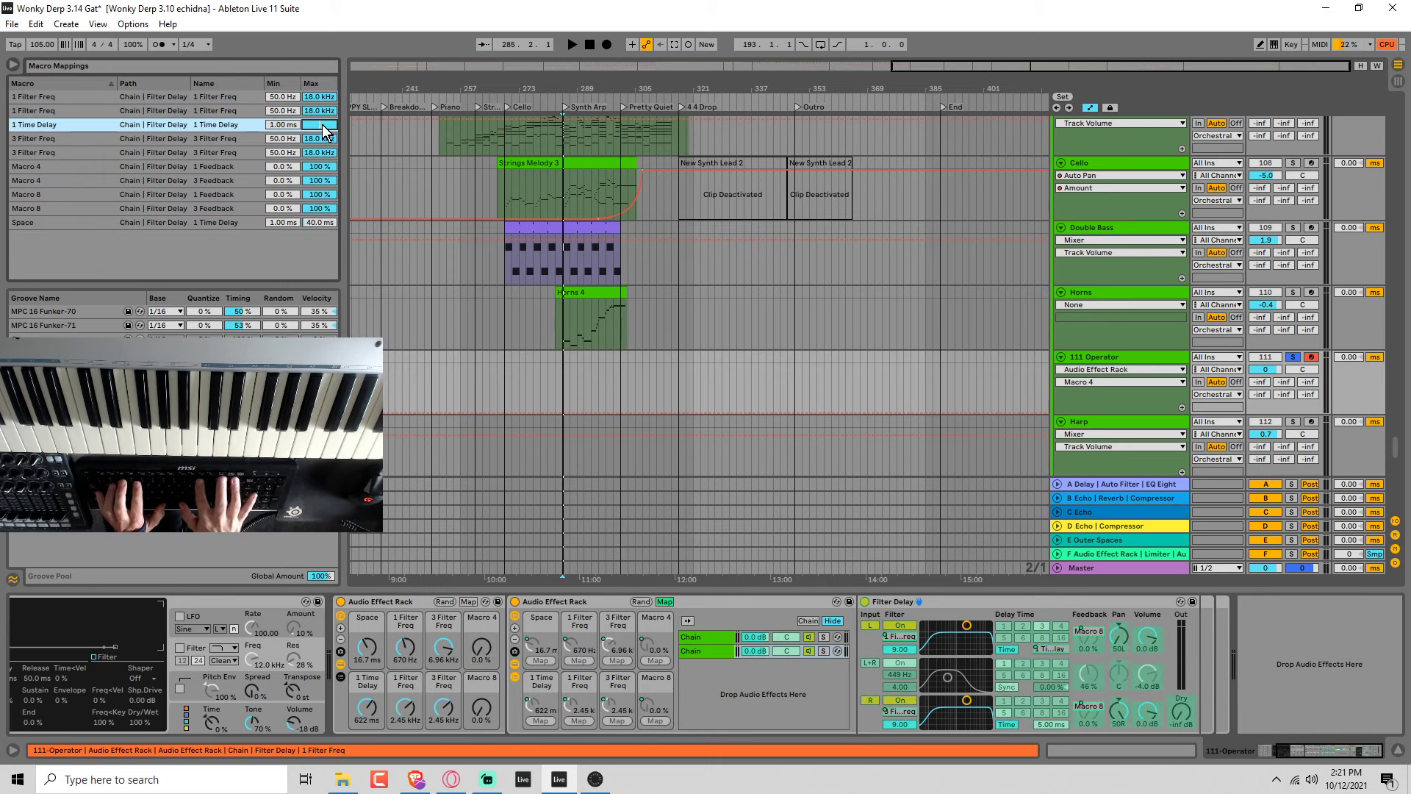
pyautogui.write('60')
pyautogui.press('Return')
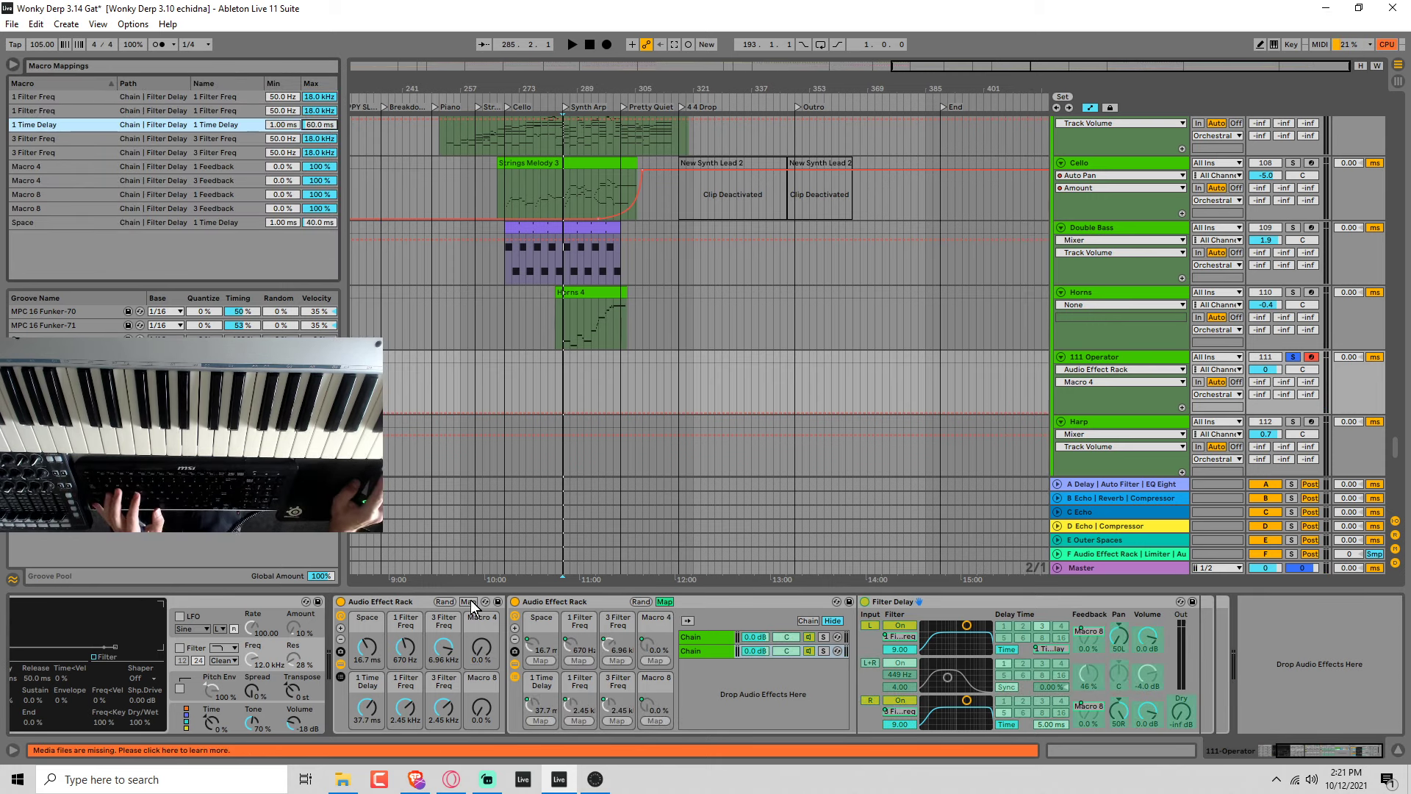
pyautogui.click(672, 601)
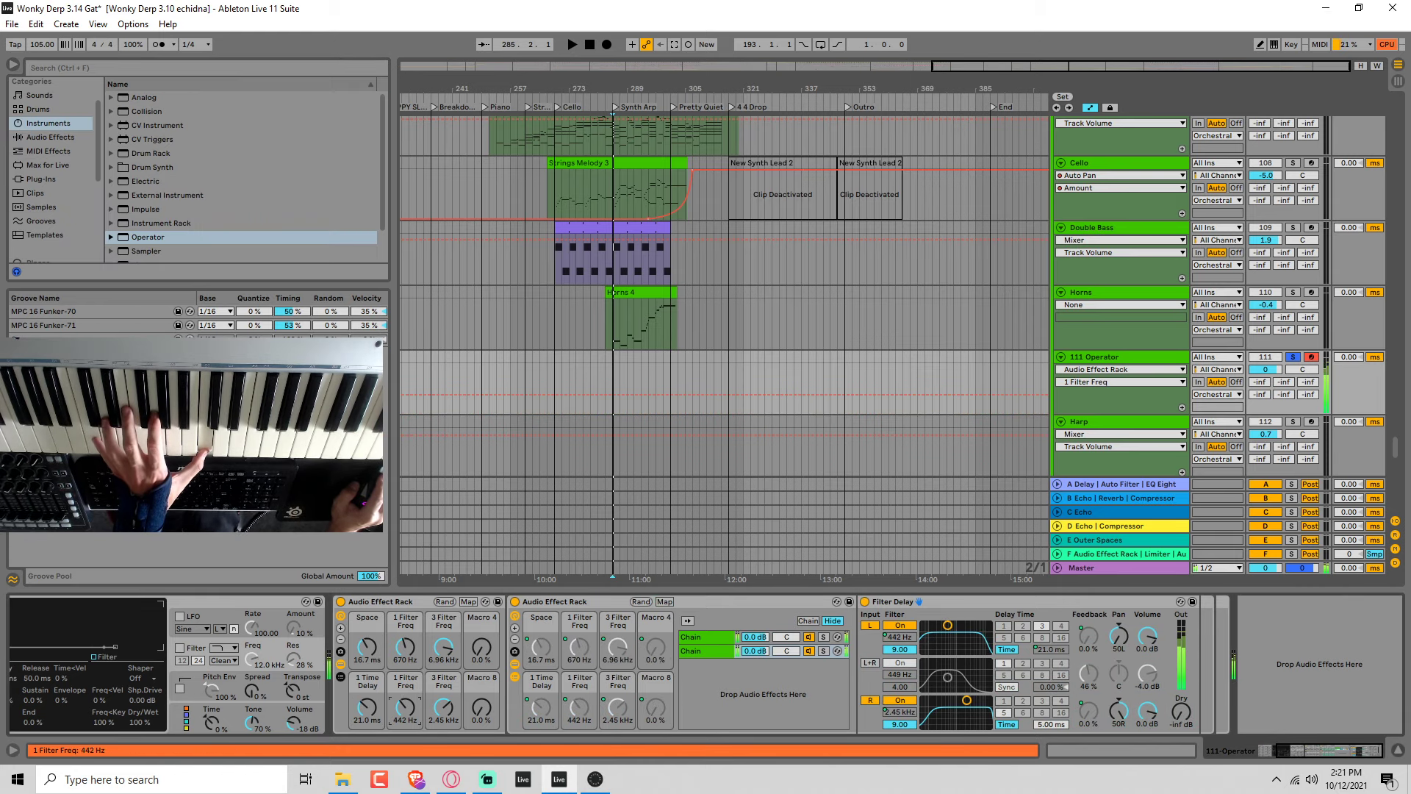
# Set the outer rack's Macro 8 to 7.1%, the first left filter frequency to 1.41 kHz and Space to 7.45 ms.
pyautogui.click(491, 709)
pyautogui.moveTo(486, 709); pyautogui.dragTo(486, 704)
pyautogui.moveTo(408, 646); pyautogui.dragTo(368, 654)
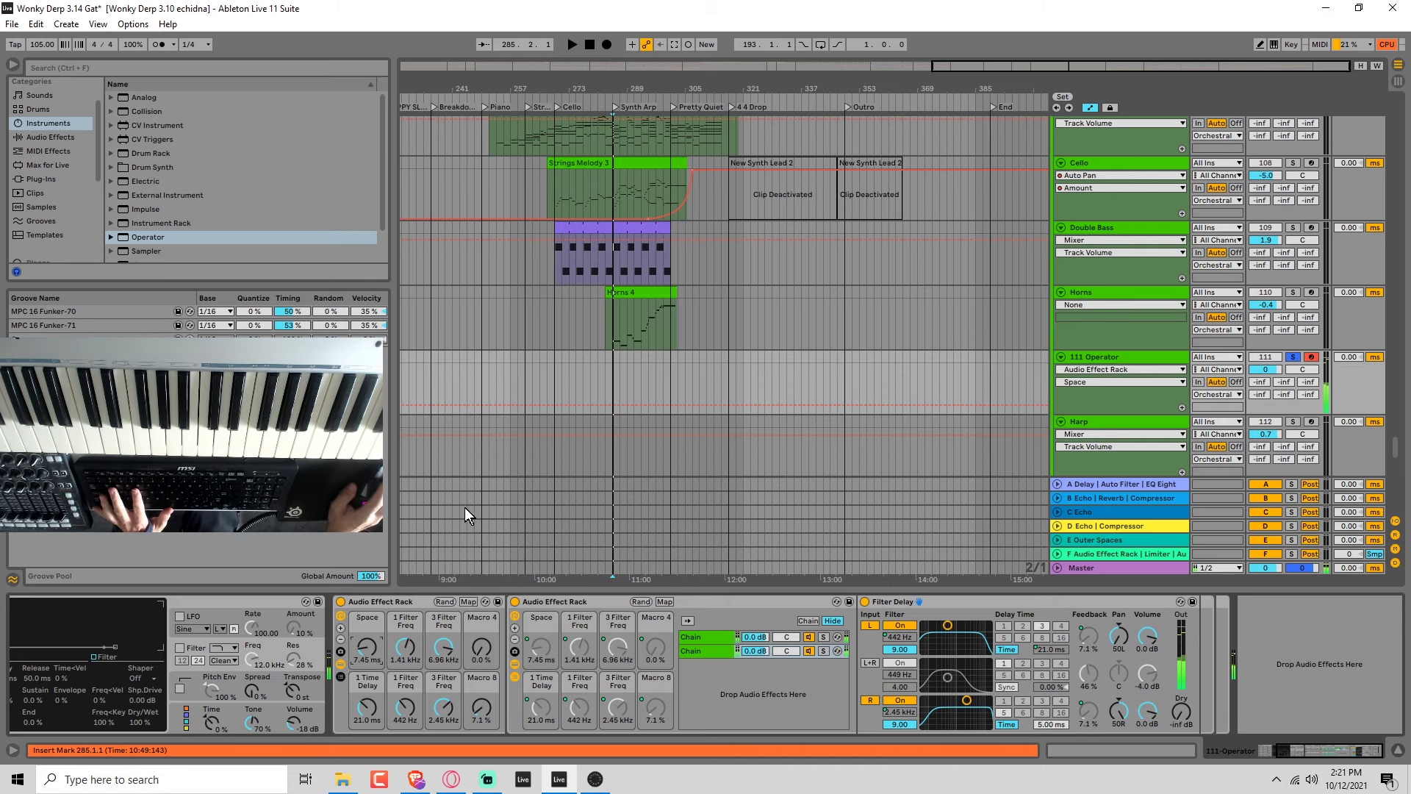
# Rename the outer rack's first two macros as Space 1 and Left Fil 1.
pyautogui.hotkey('ctrl', 'r')
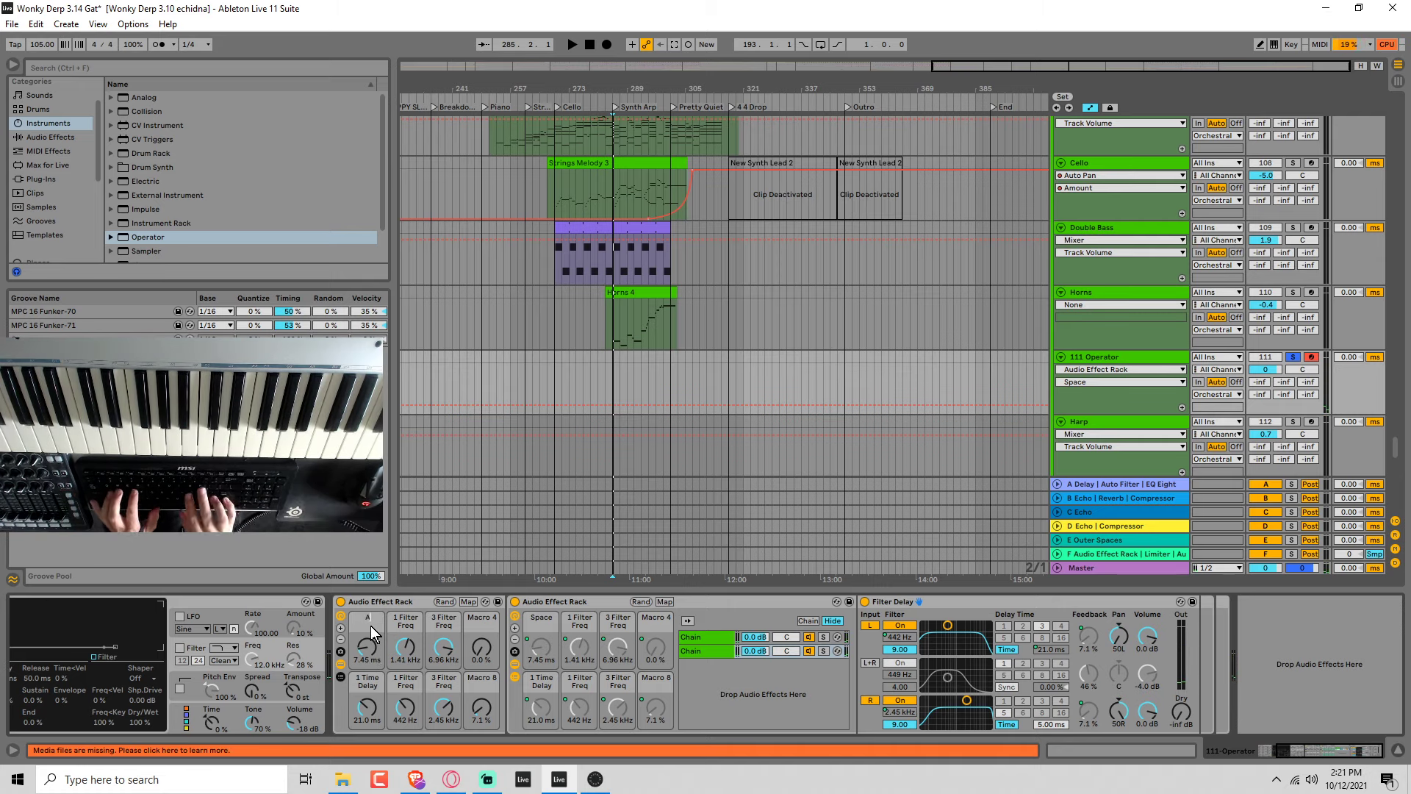
pyautogui.write('Apxcw')
pyautogui.press('BackSpace')
pyautogui.press('BackSpace')
pyautogui.press('BackSpace')
pyautogui.press('BackSpace')
pyautogui.press('BackSpace')
pyautogui.write('Space 1')
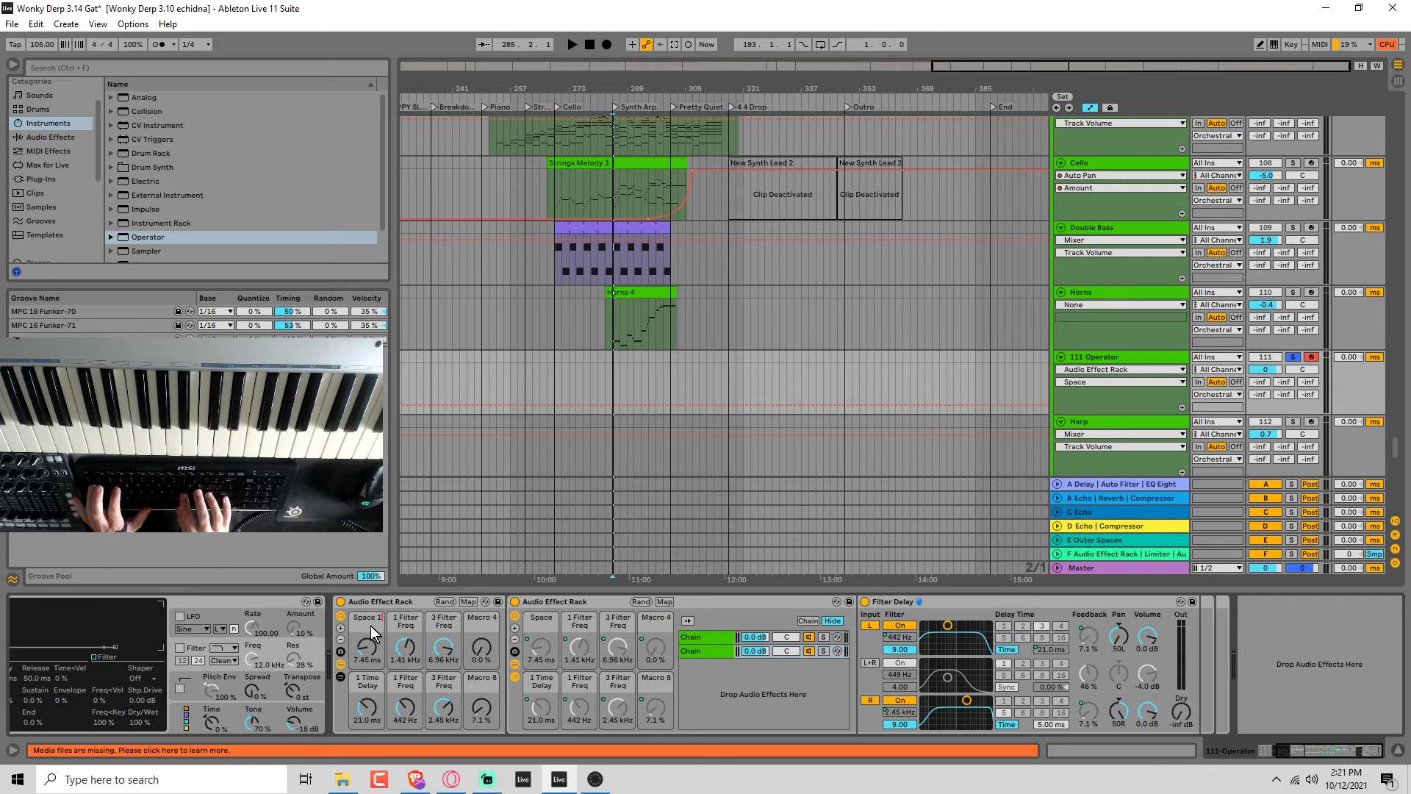
pyautogui.press('Tab')
pyautogui.write('Left F')
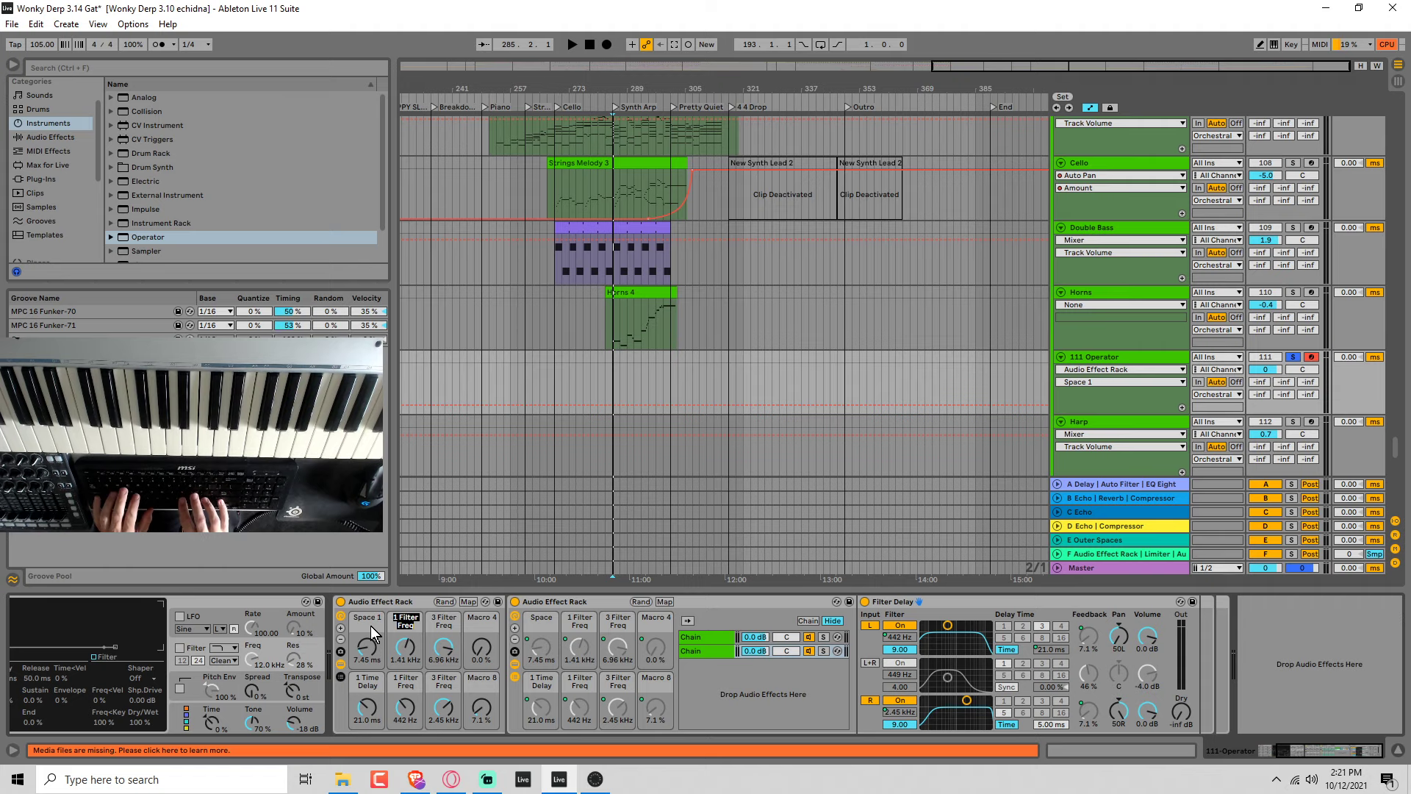
pyautogui.write('il 1')
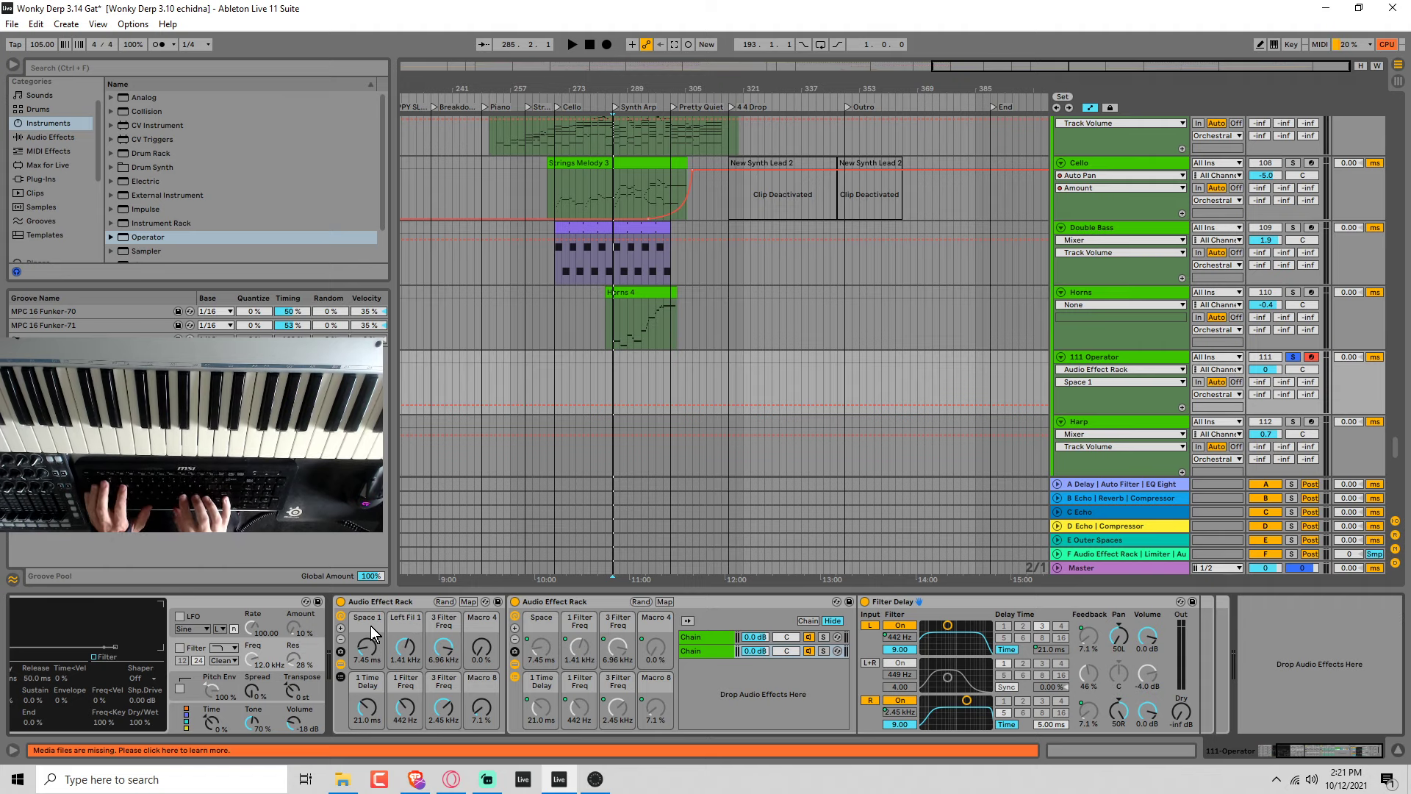
pyautogui.press('Tab')
# Rename the outer rack's third and fourth macros as Right Fil 1 and FB 1.
pyautogui.write('Right Fil 1')
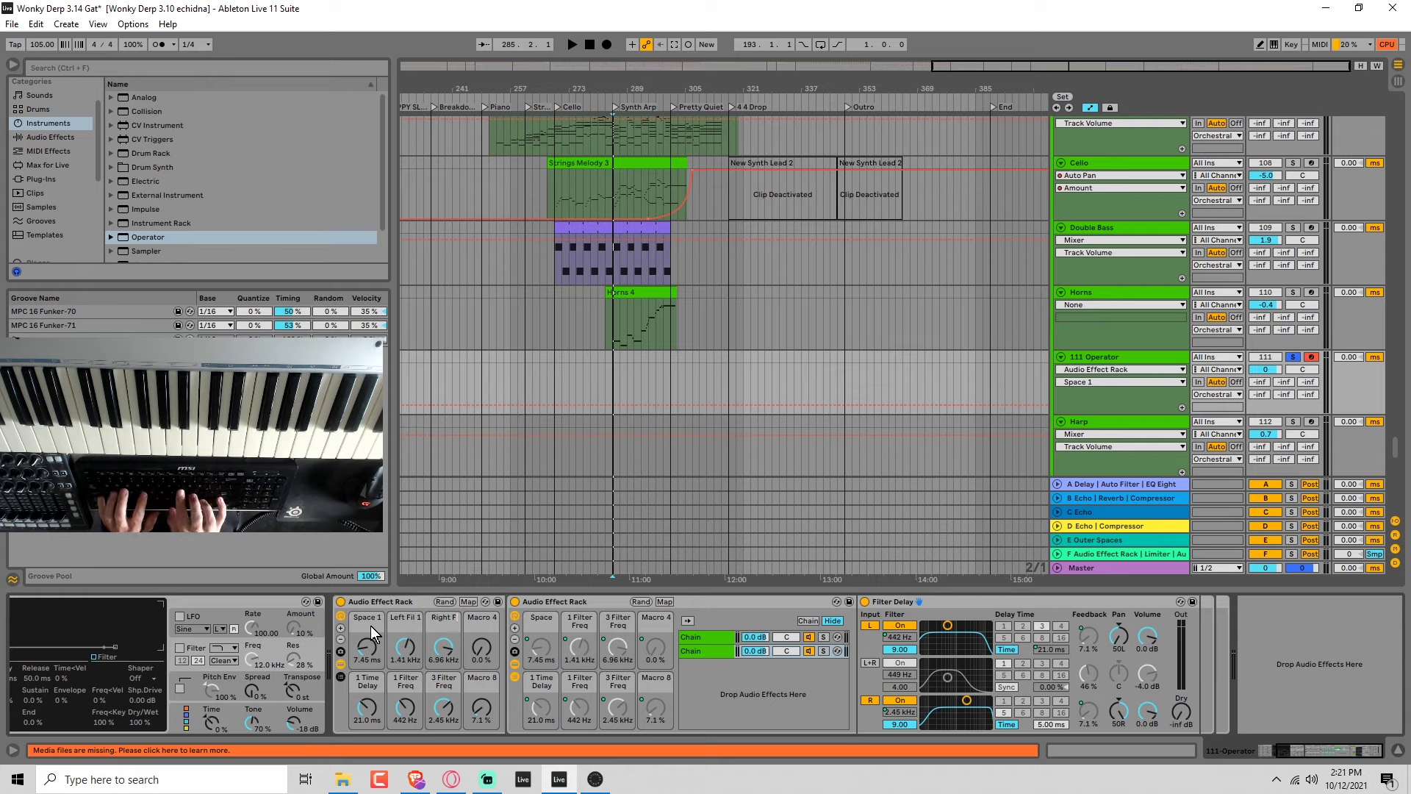
pyautogui.press('Tab')
pyautogui.write('FB 1')
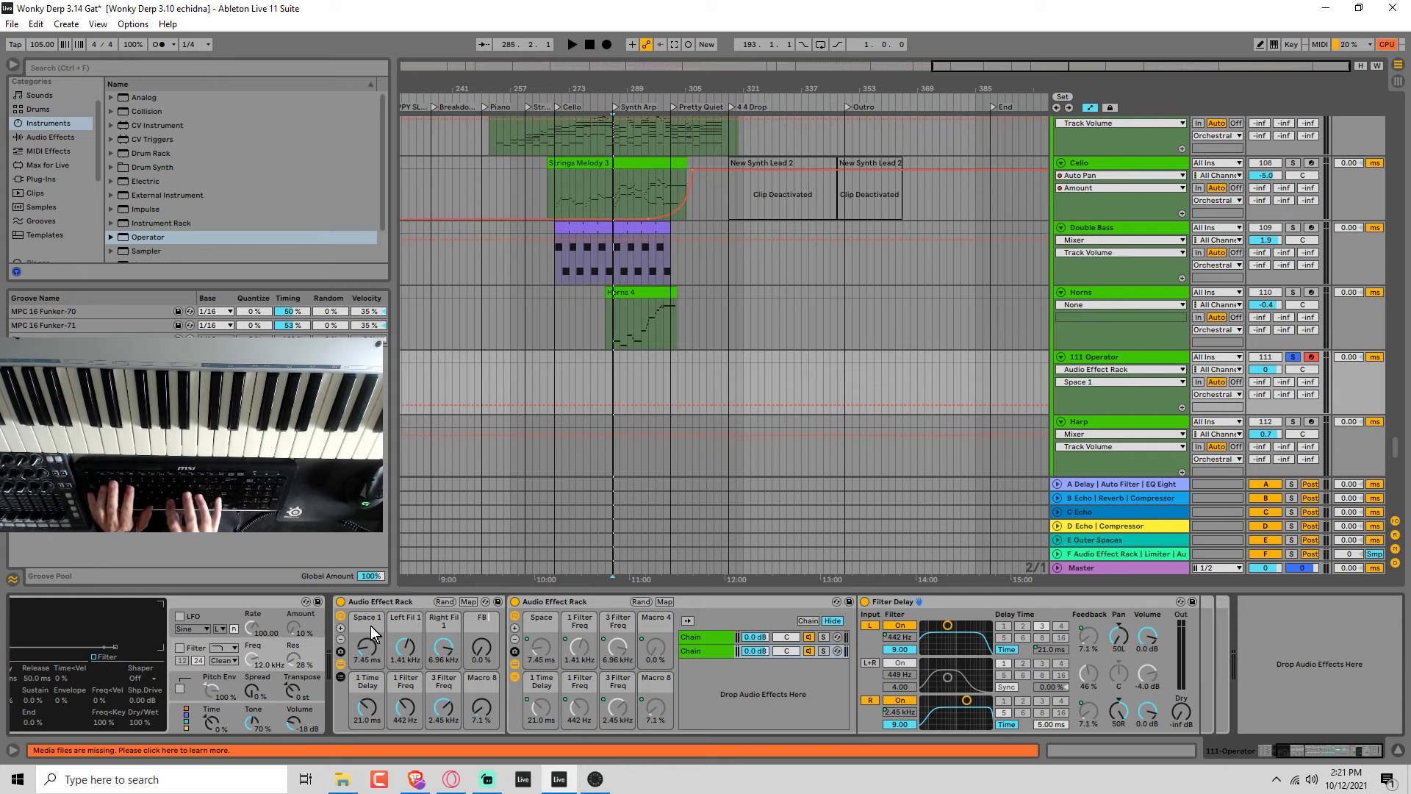
pyautogui.press('Tab')
# Rename the outer rack's last four macros as Space 2, Left Fil 2, Right Fil 2 and FB 2.
pyautogui.write('Space 2')
pyautogui.press('Tab')
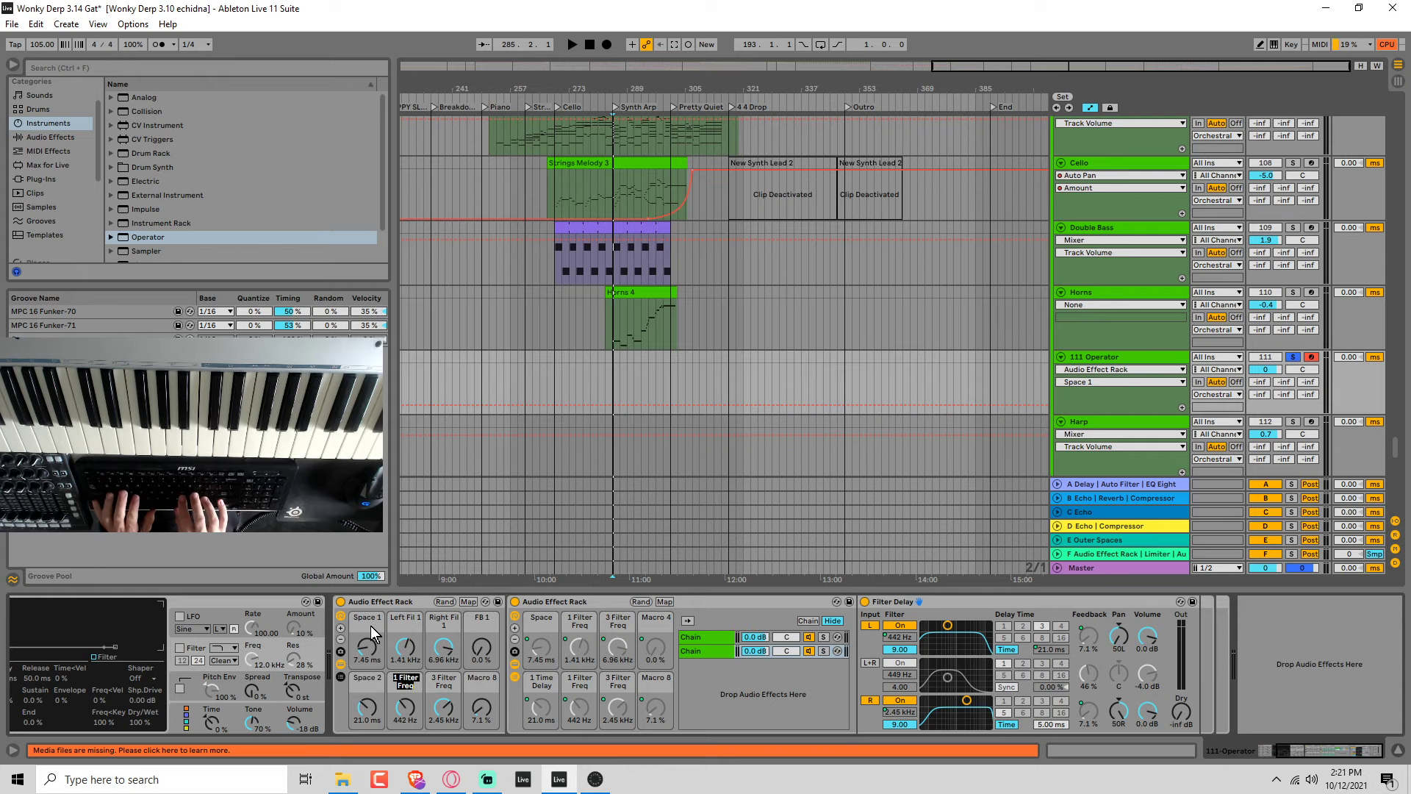
pyautogui.write('Left Fil 2')
pyautogui.press('Tab')
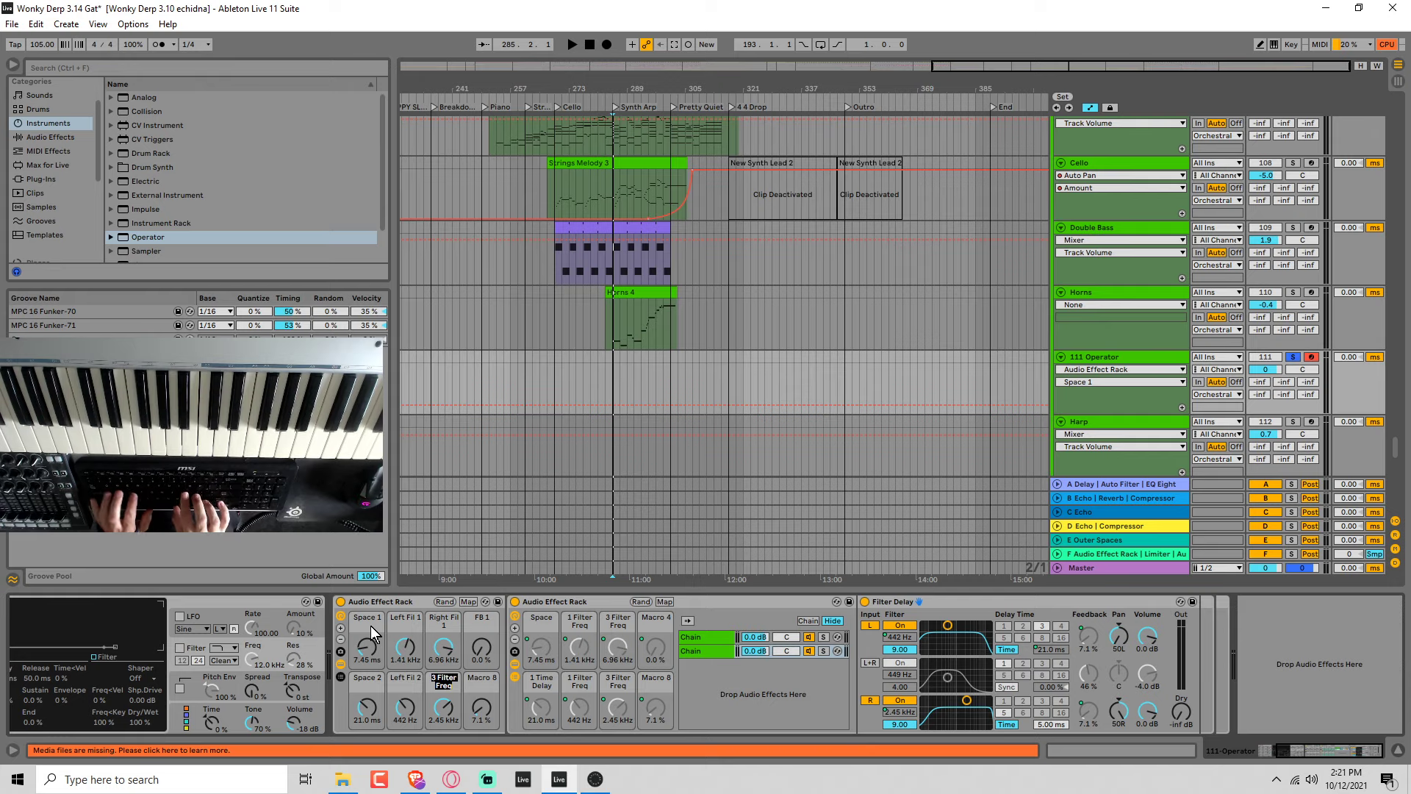
pyautogui.write('Right Fil 2')
pyautogui.press('Tab')
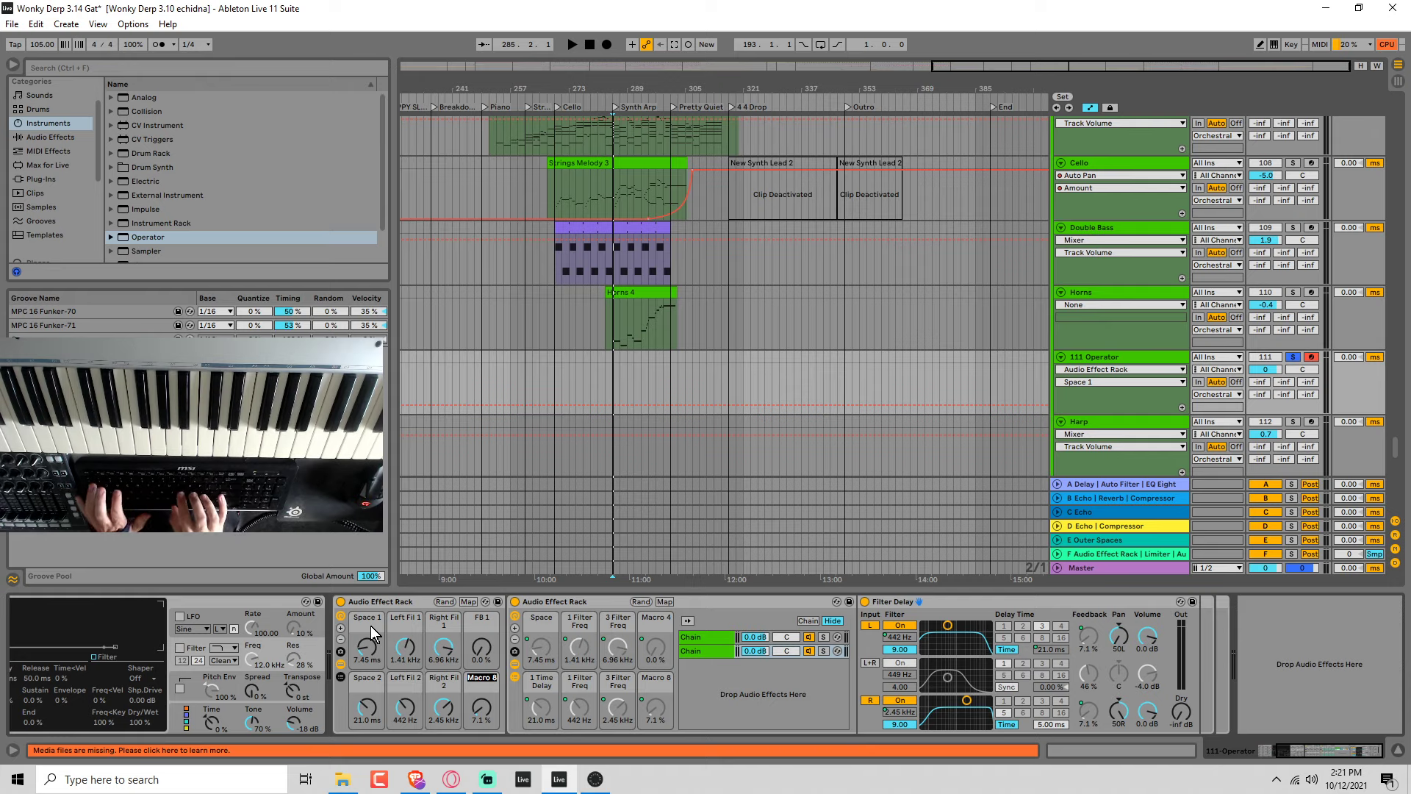
pyautogui.write('FB 2')
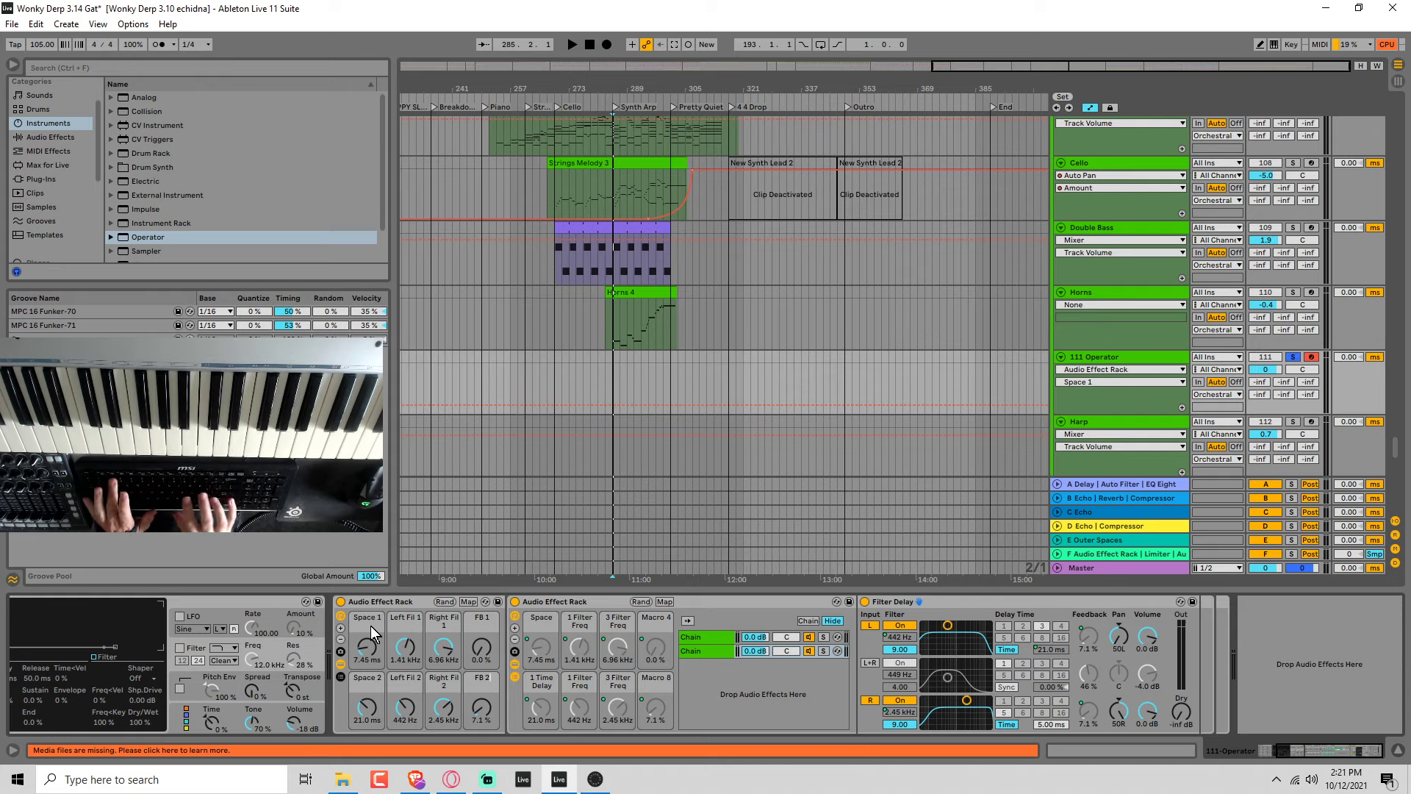
pyautogui.press('Return')
# Rename the outer Audio Effect Rack as Tom's Spacey Machine.
pyautogui.click(368, 597)
pyautogui.hotkey('ctrl', 'r')
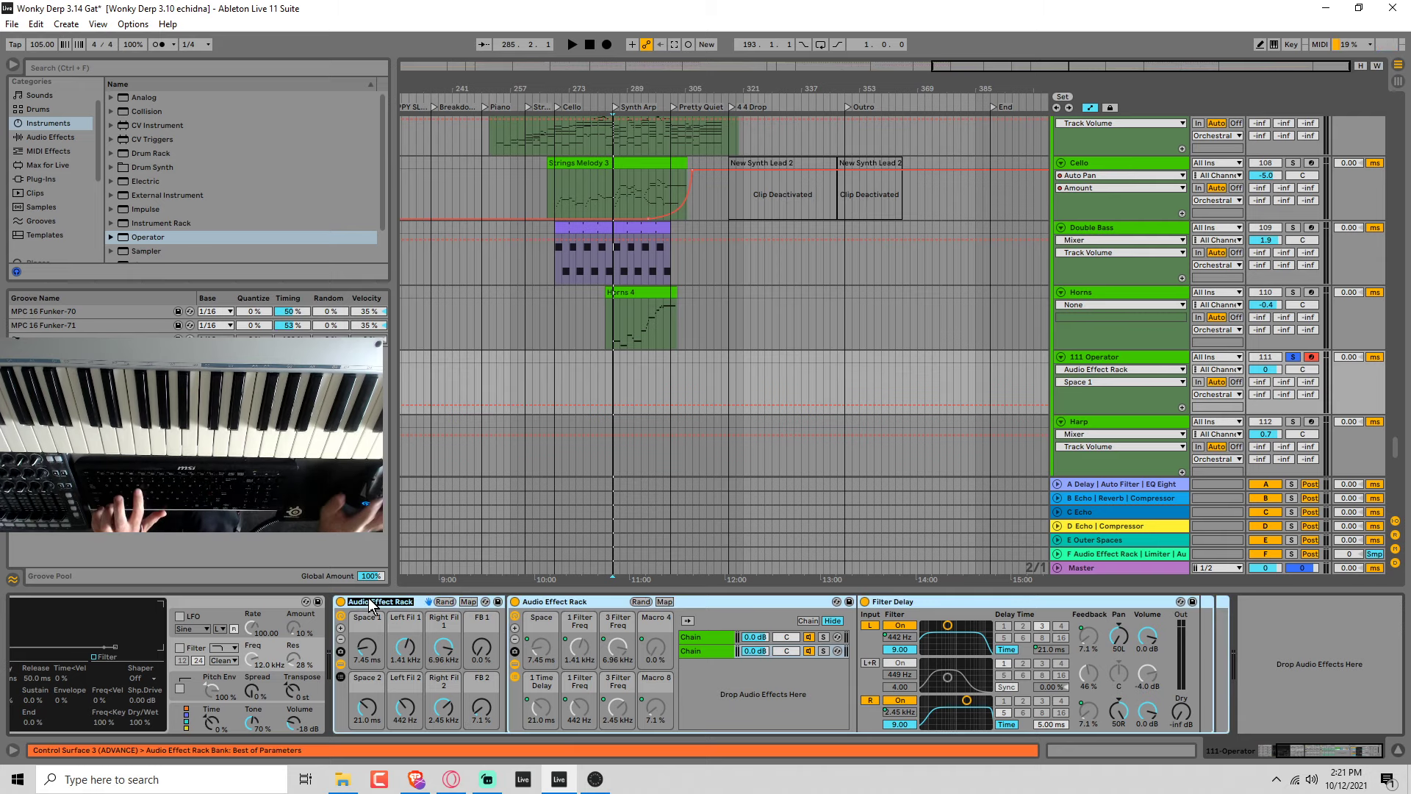
pyautogui.write('RT')
pyautogui.press('BackSpace')
pyautogui.press('BackSpace')
pyautogui.write("Tom's Specy")
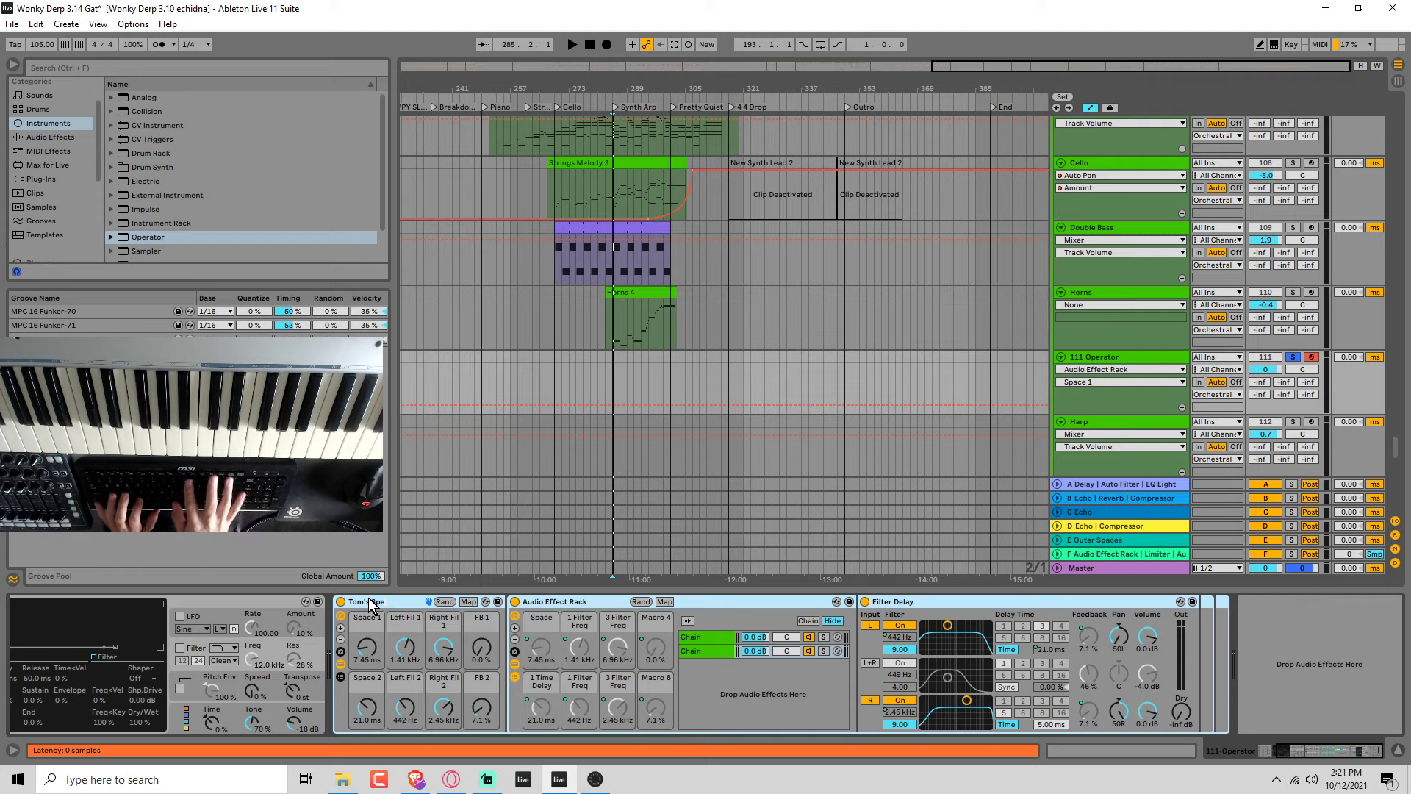
pyautogui.press('BackSpace')
pyautogui.write('ey Machine')
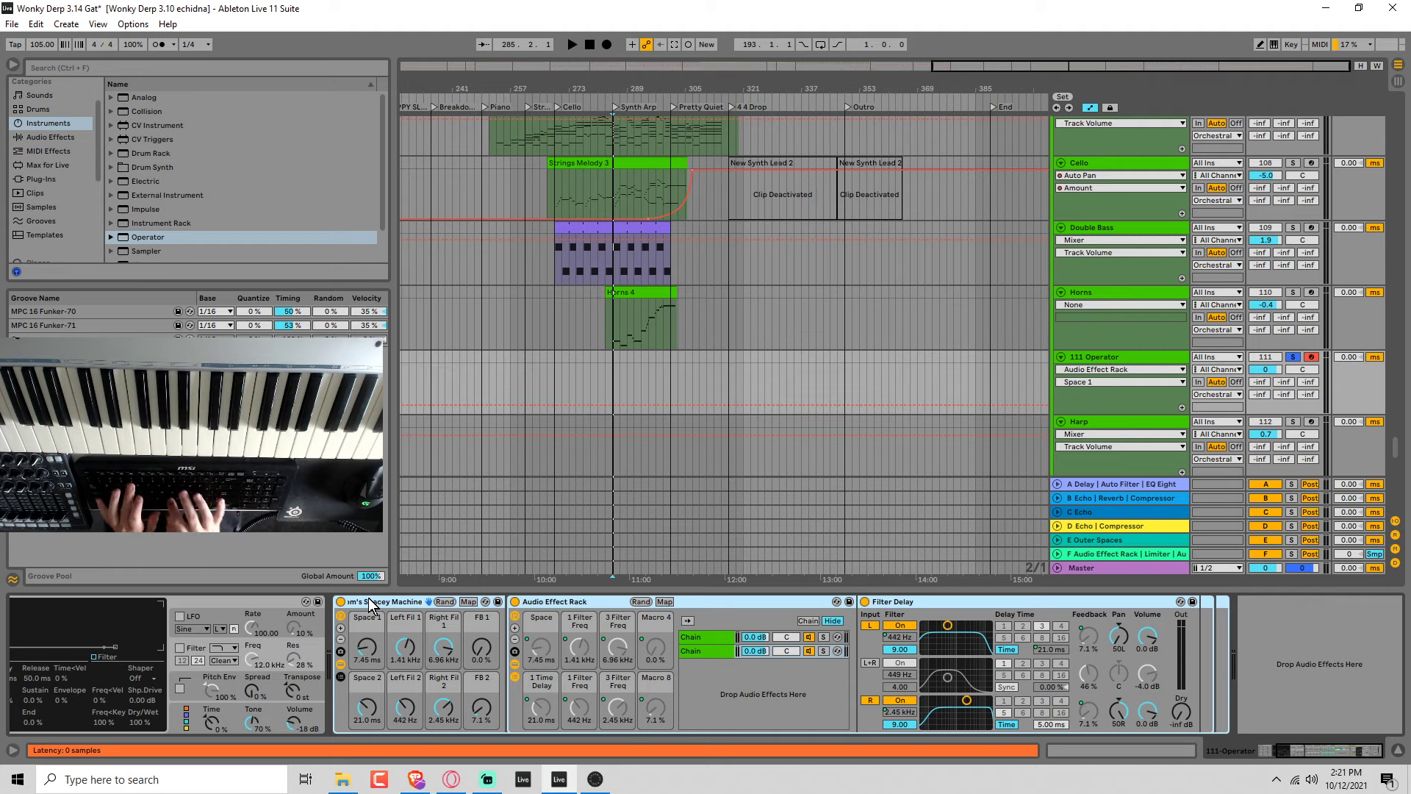
pyautogui.press('Return')
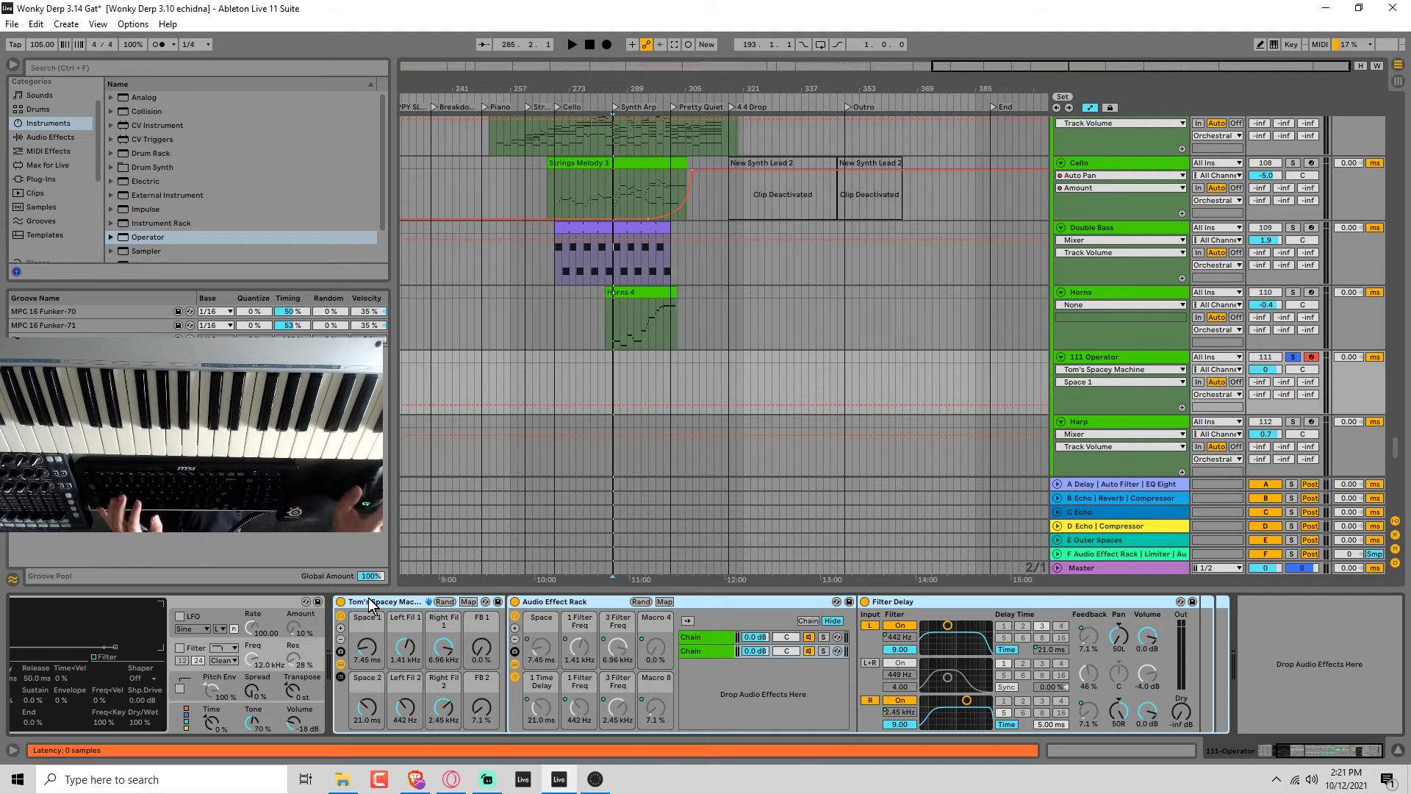
# Save the renamed rack as a preset in the User Library and move it from the Operator track to the Horns track.
pyautogui.click(498, 602)
pyautogui.press('Return')
pyautogui.press('space')
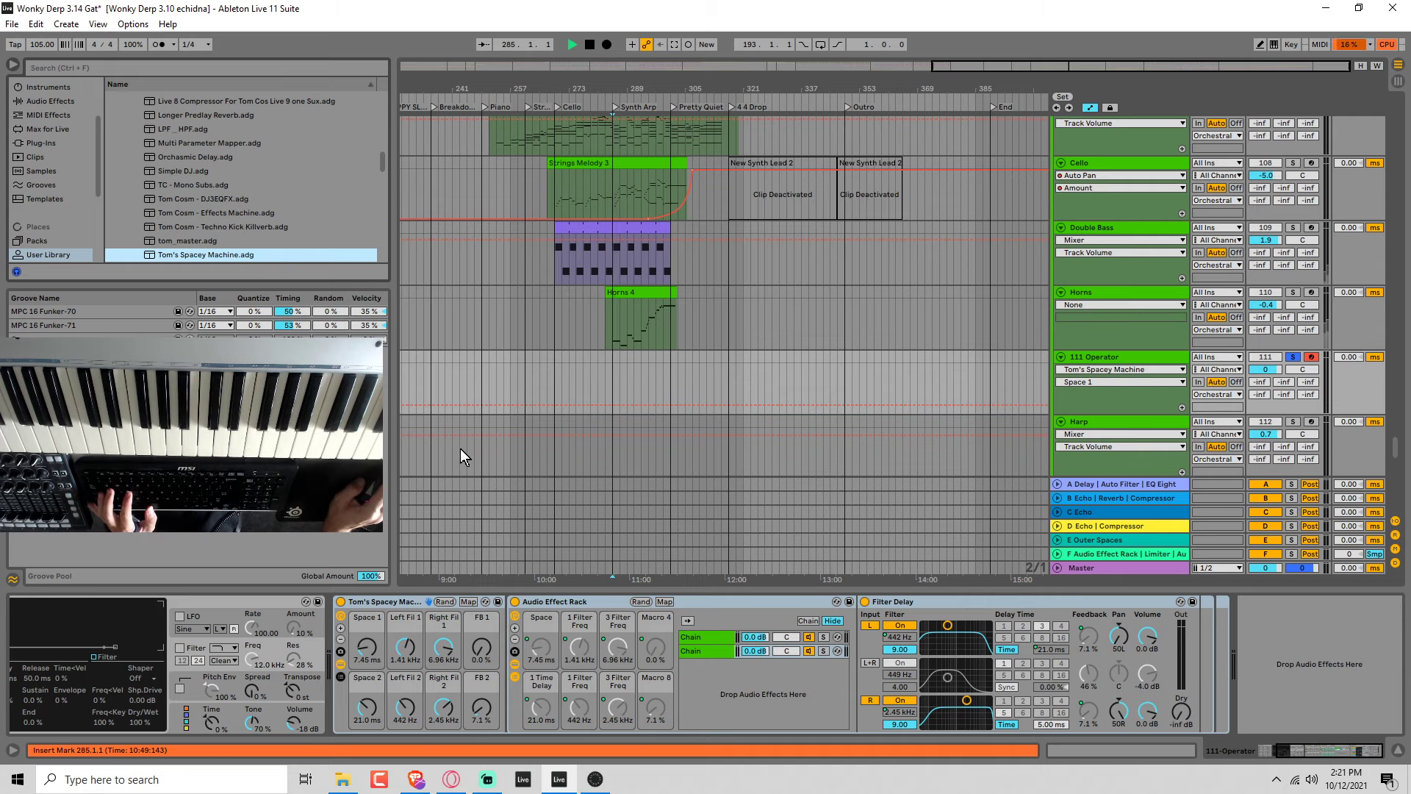
pyautogui.press('space')
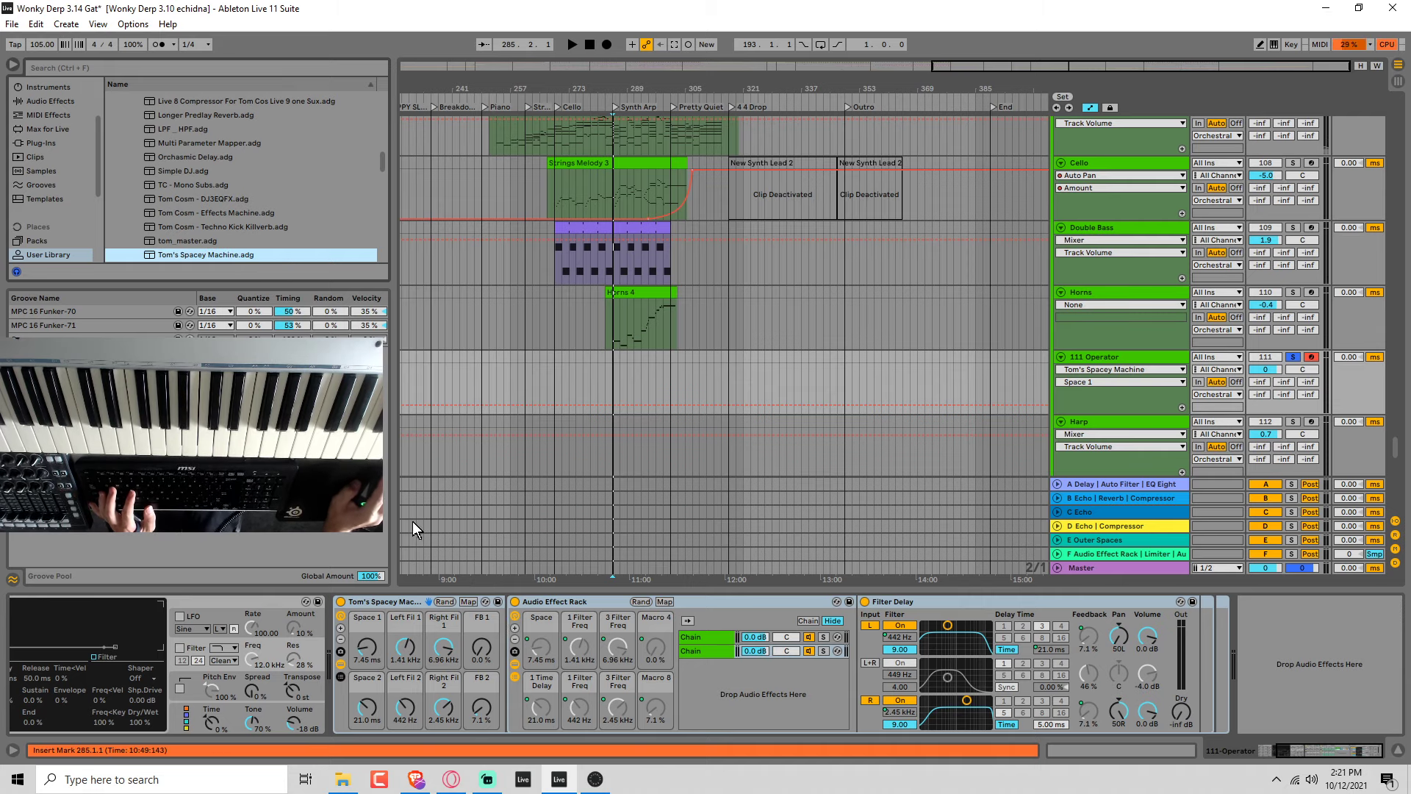
pyautogui.click(385, 602)
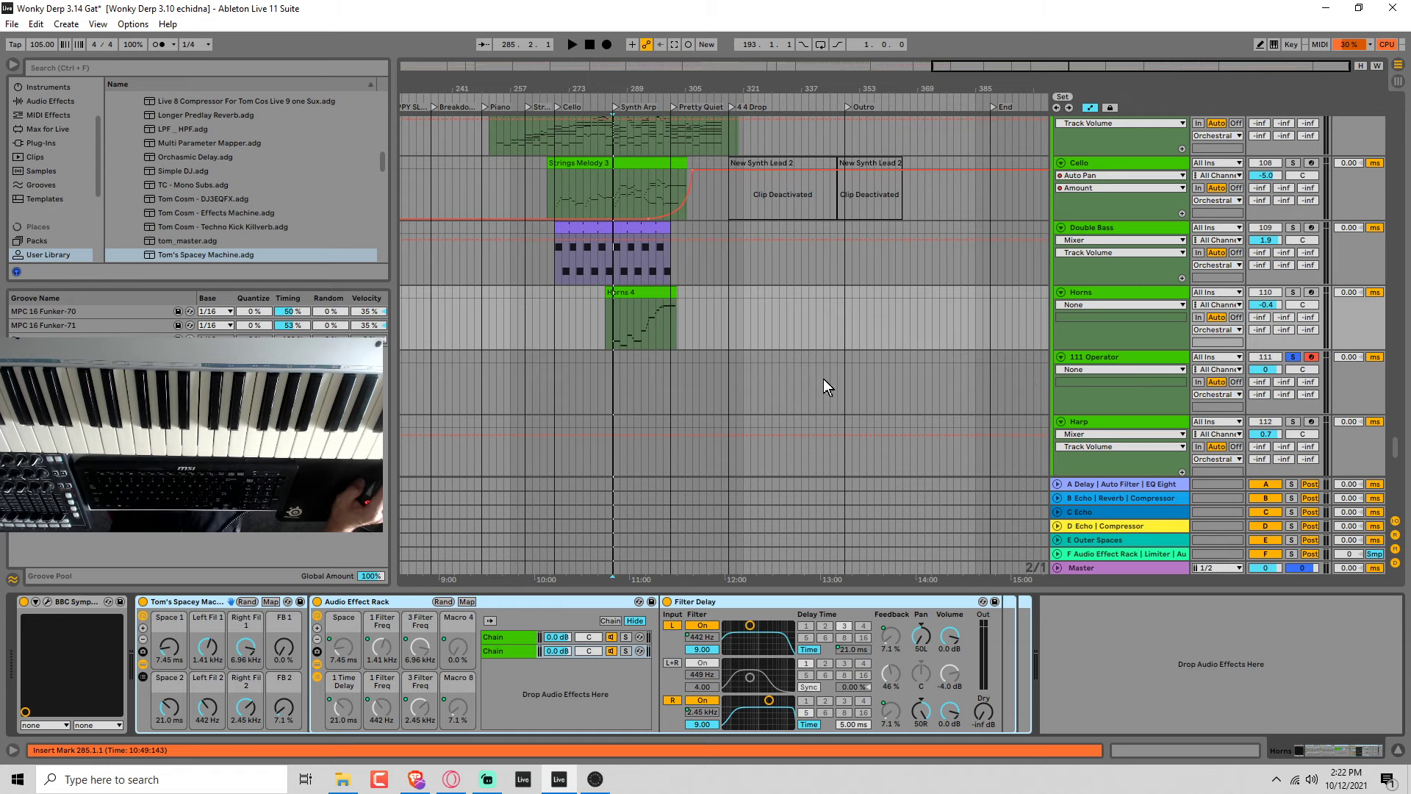
# Solo the Horns track and compare its playback from bar 285 with the Spacey Machine rack bypassed and enabled.
pyautogui.click(613, 338)
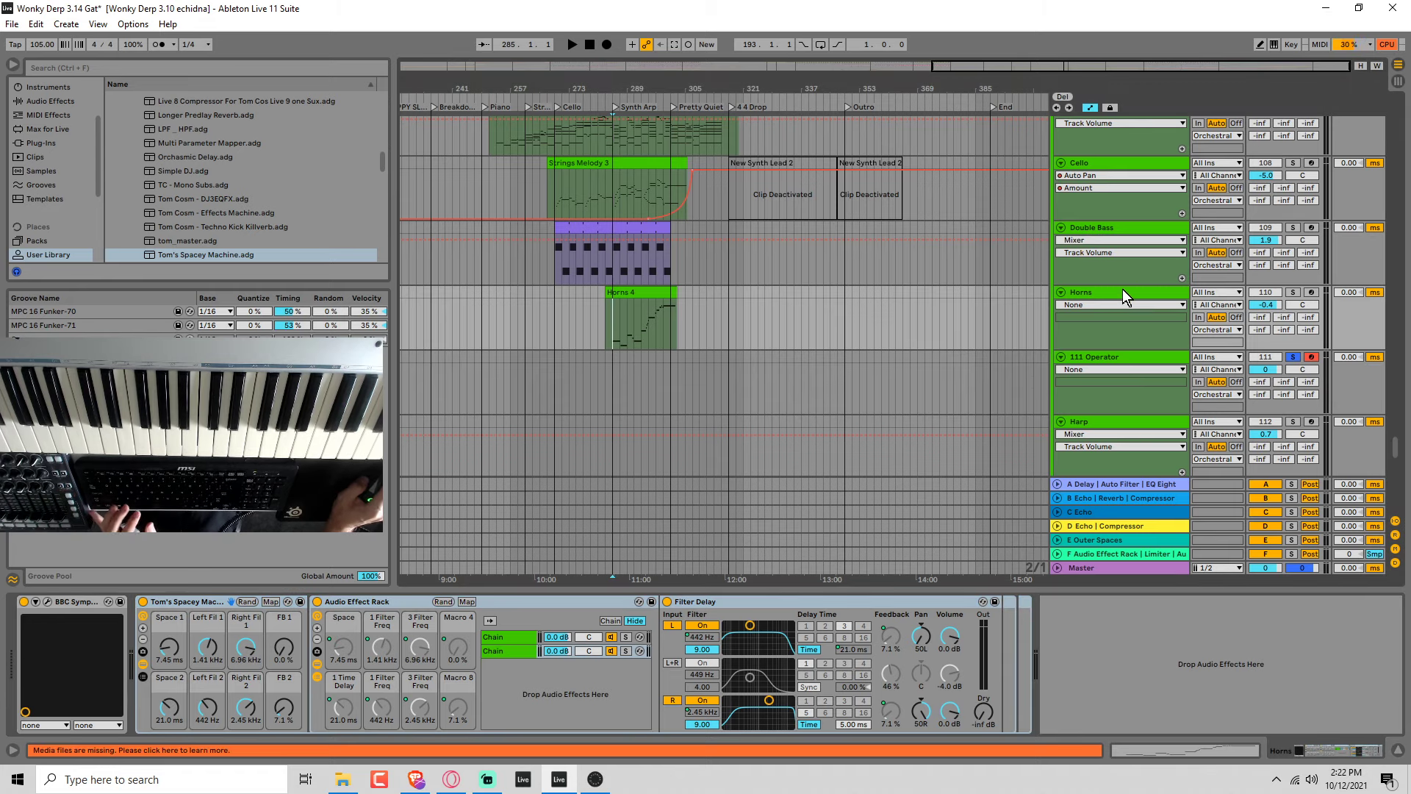
pyautogui.click(1293, 292)
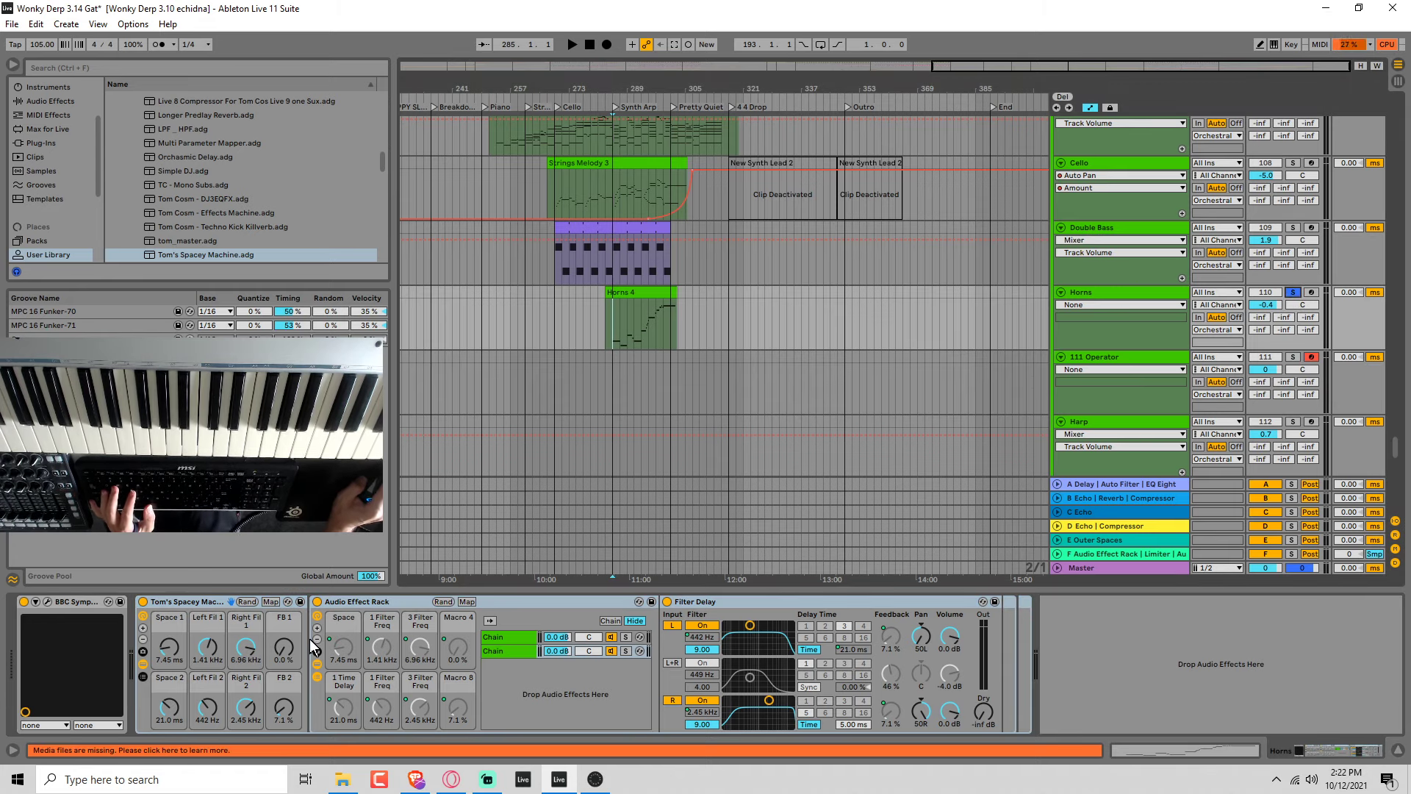
pyautogui.press('space')
pyautogui.click(143, 602)
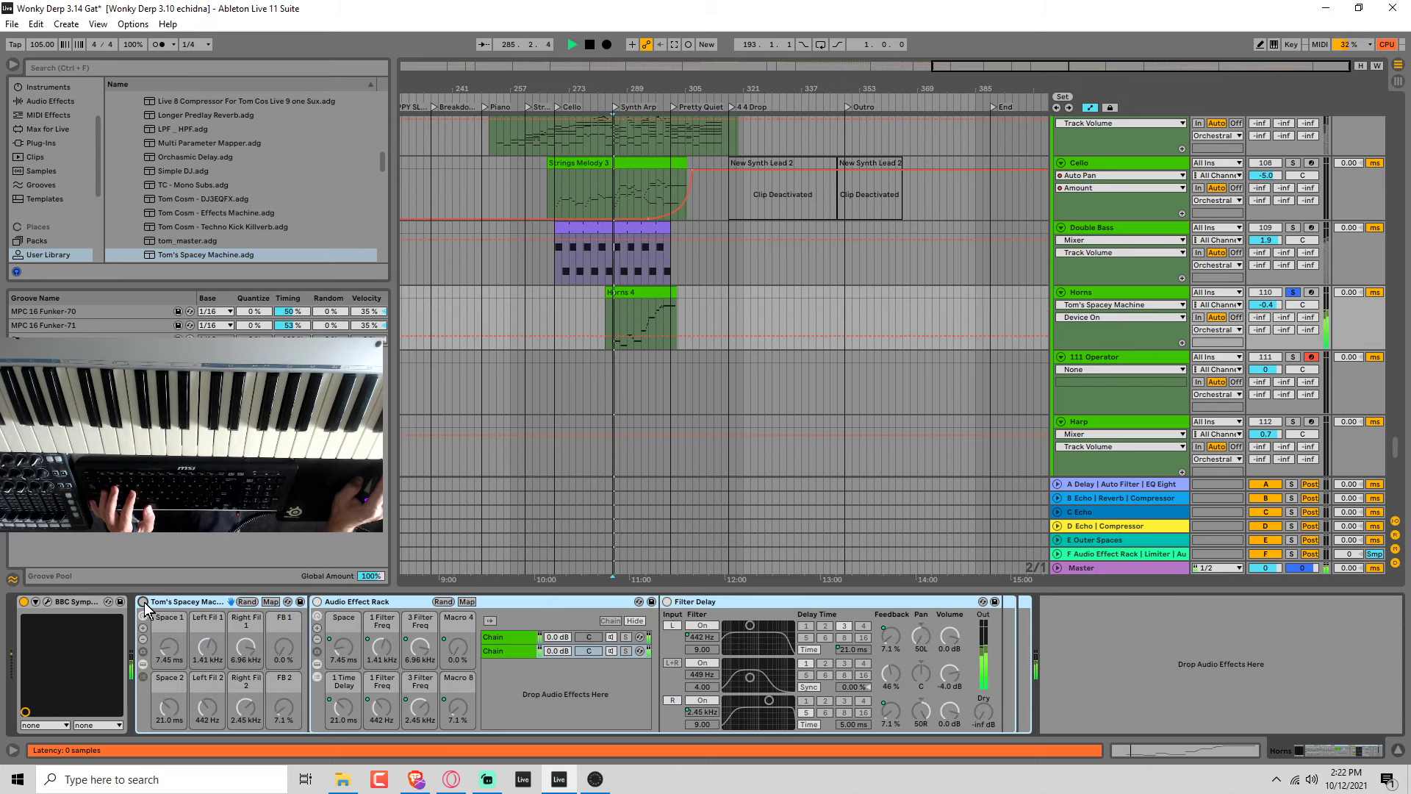
pyautogui.click(143, 601)
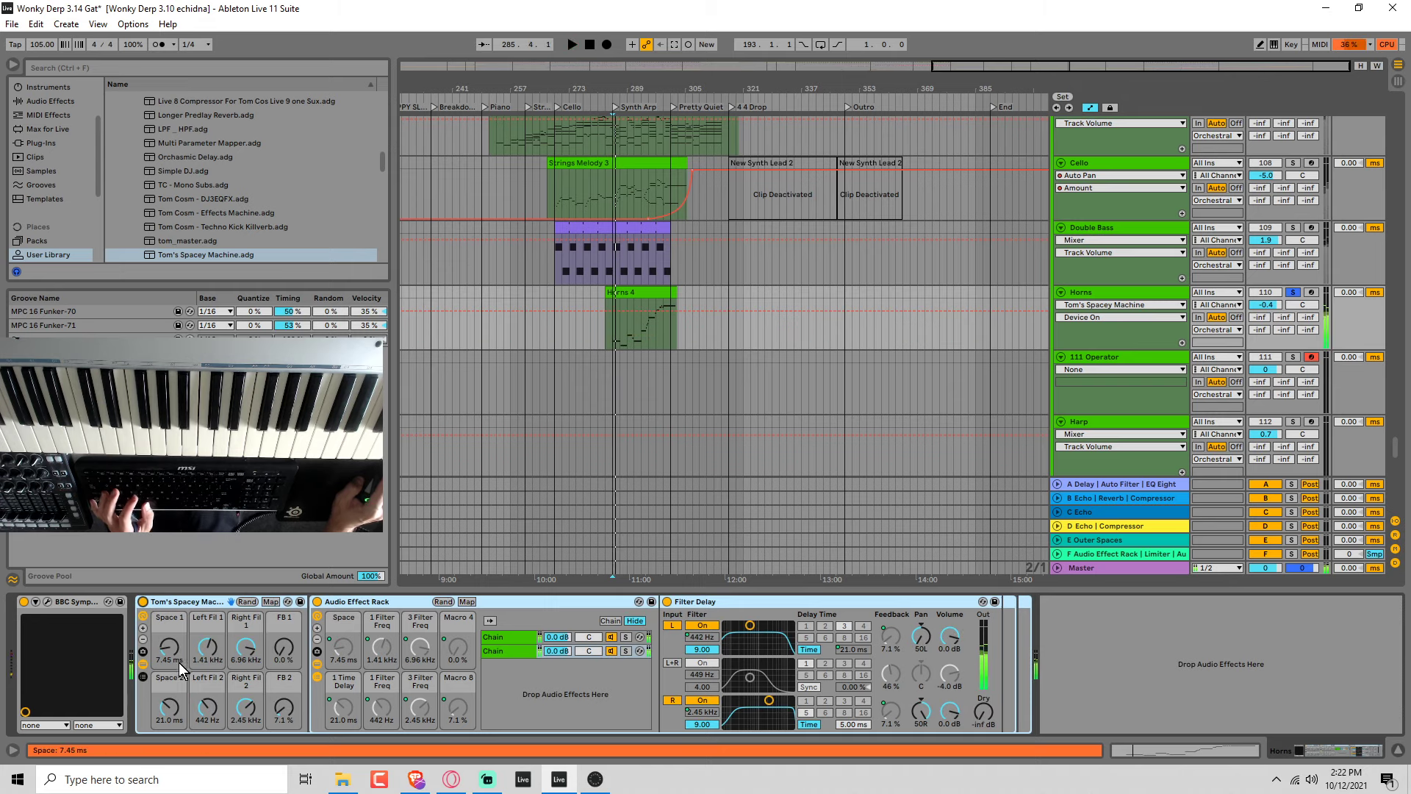
pyautogui.press('space')
# Lower Left Fil 1, and set Left Fil 2 to 291 Hz and Space 2 to 1.00 ms while auditioning the Horns.
pyautogui.click(208, 647)
pyautogui.press('space')
pyautogui.moveTo(209, 647); pyautogui.dragTo(208, 656)
pyautogui.moveTo(208, 708); pyautogui.dragTo(170, 719)
pyautogui.press('space')
# Set Space 1 to 16.7 ms, Left Fil 1 to 60.2 Hz, and Right Fil 1, Left Fil 2 and Right Fil 2 to 50.0 Hz.
pyautogui.press('space')
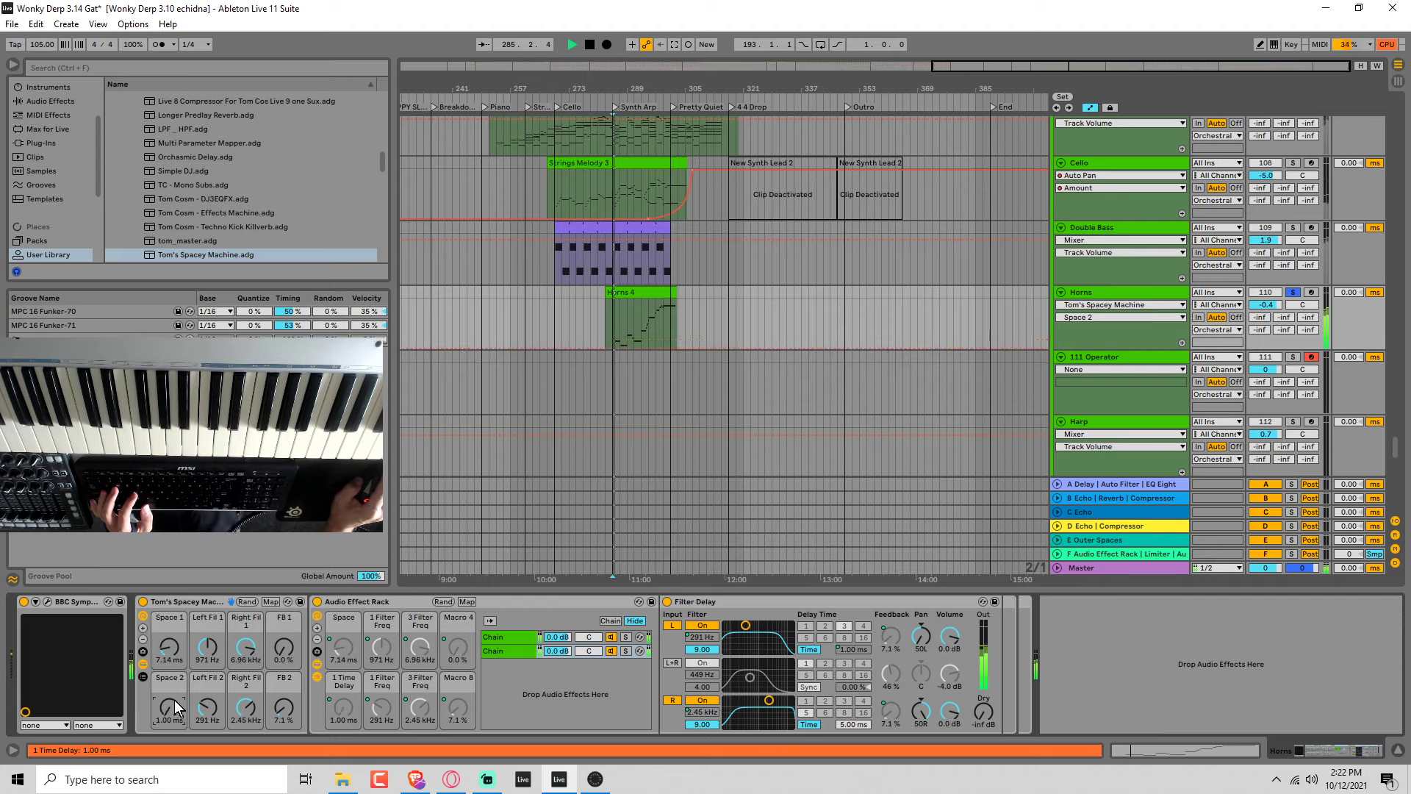
pyautogui.moveTo(170, 648); pyautogui.dragTo(247, 662)
pyautogui.press('space')
pyautogui.press('space')
pyautogui.moveTo(208, 708)
pyautogui.mouseDown()
pyautogui.moveTo(208, 691)
pyautogui.moveTo(247, 694)
pyautogui.moveTo(205, 701)
pyautogui.mouseUp()
pyautogui.moveTo(214, 651); pyautogui.dragTo(247, 670)
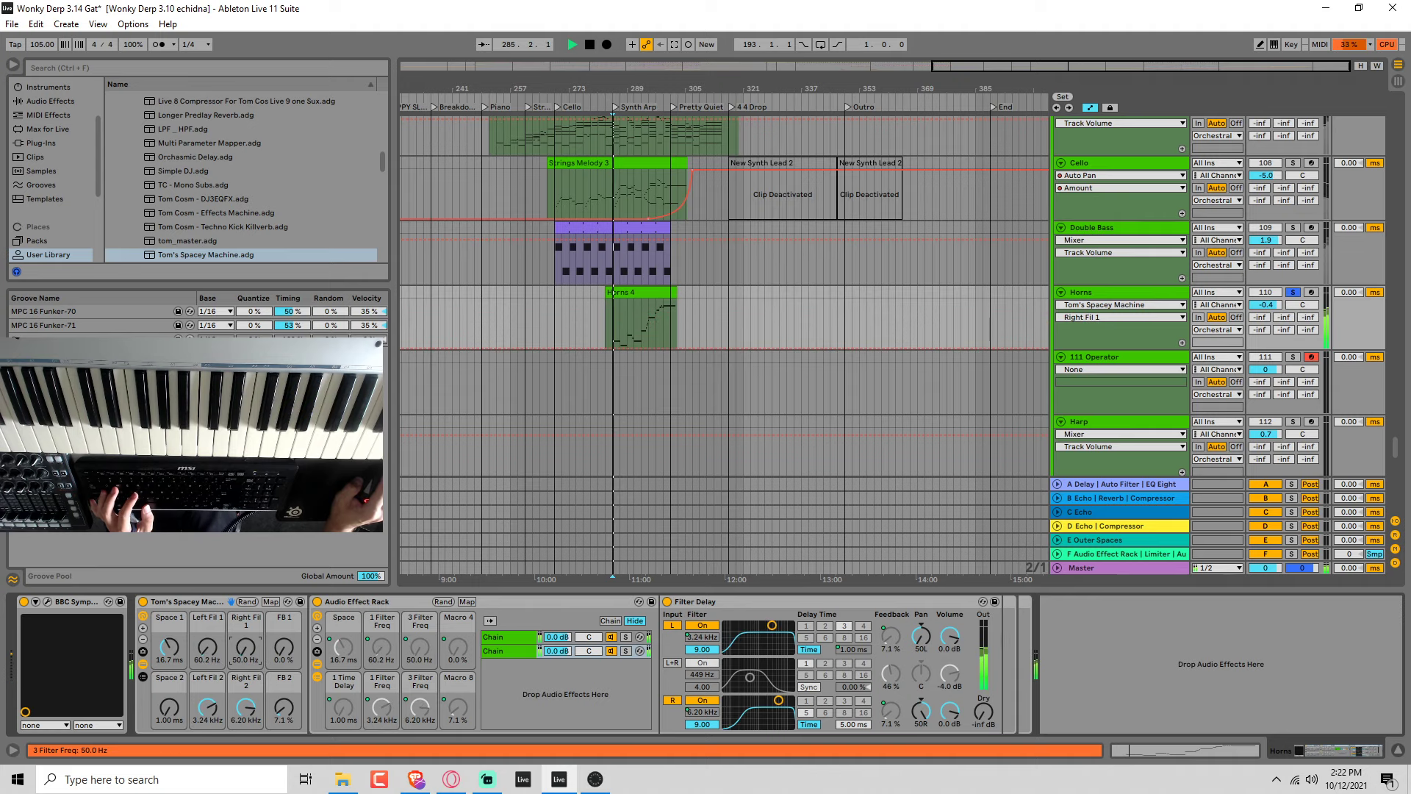
pyautogui.moveTo(211, 719); pyautogui.dragTo(247, 735)
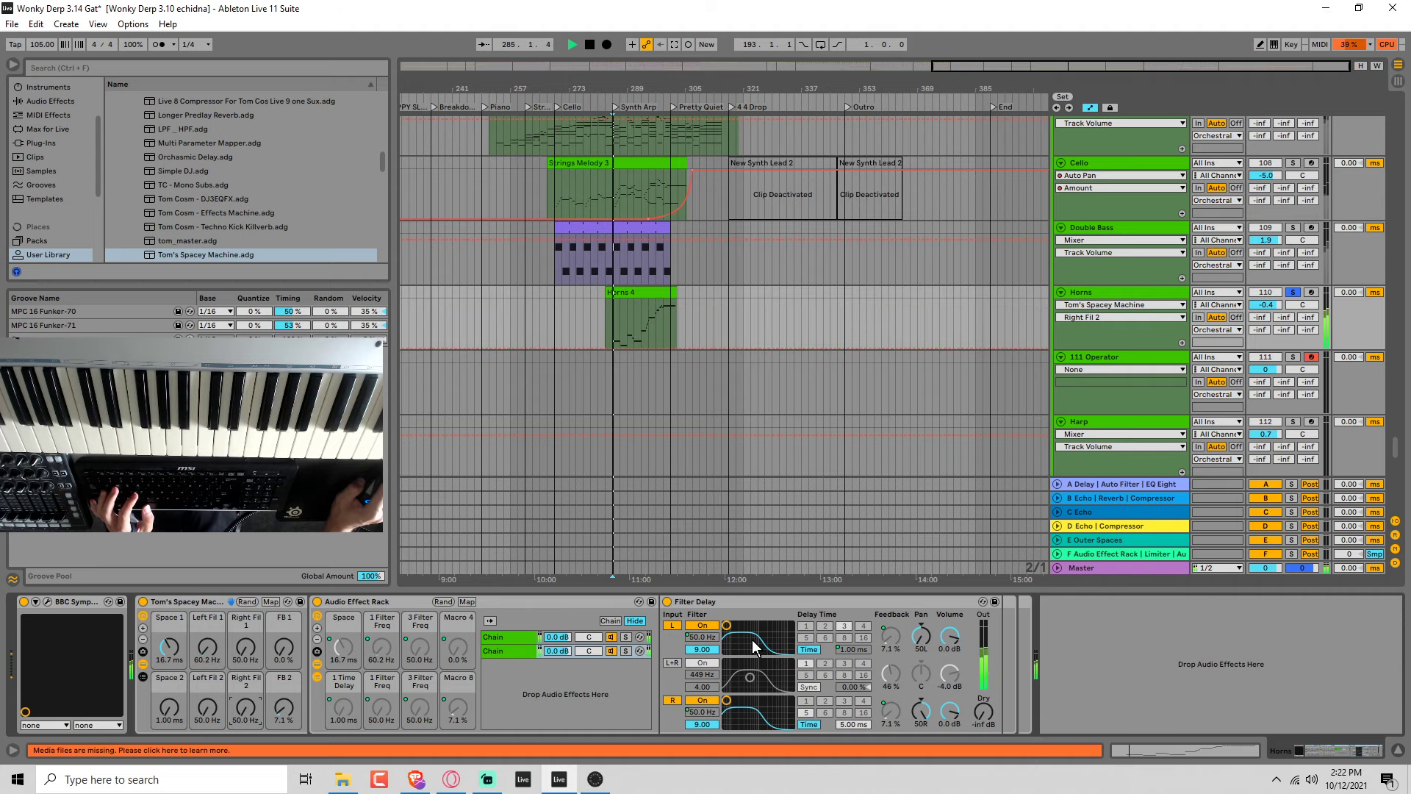
# Show the first delay chain and set FB 1 to 17%, Right Fil 1 to 1.41 kHz and Left Fil 1 to 305 Hz.
pyautogui.click(506, 637)
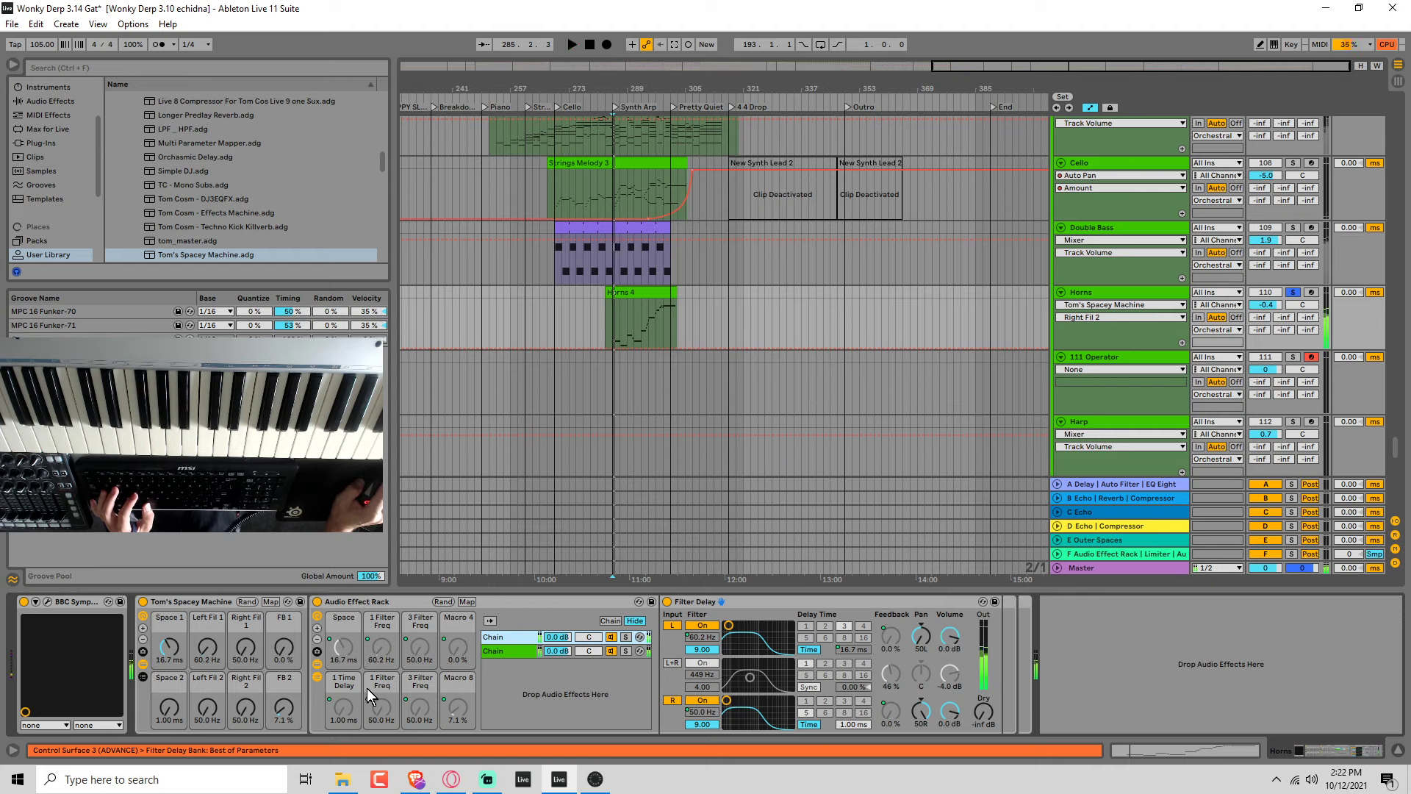
pyautogui.moveTo(287, 647); pyautogui.dragTo(243, 577)
pyautogui.click(207, 657)
pyautogui.press('space')
pyautogui.moveTo(206, 656); pyautogui.dragTo(206, 613)
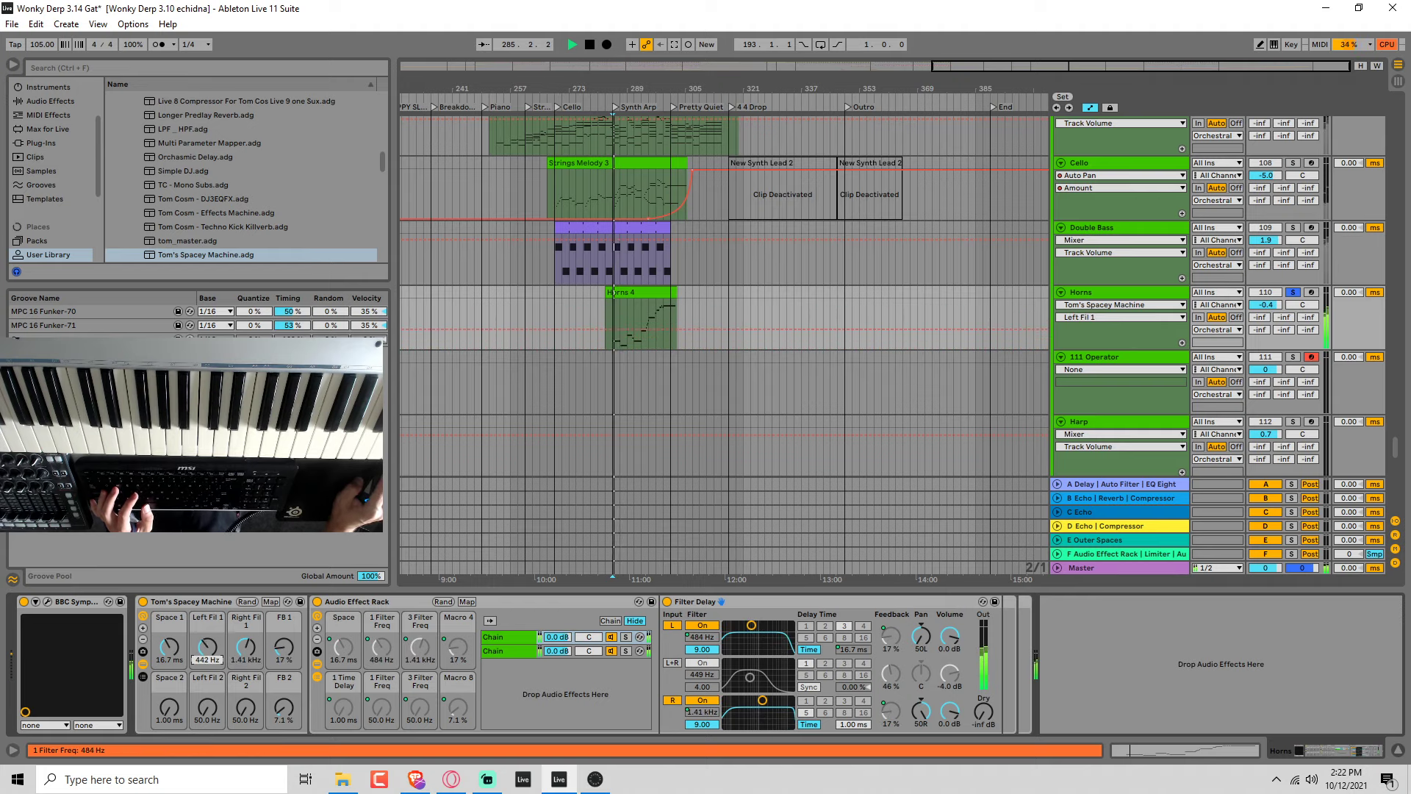
# Set Left Fil 2 to 132 Hz, Right Fil 2 to 110 Hz and Space 2 to 11.2 ms.
pyautogui.moveTo(212, 716); pyautogui.dragTo(177, 697)
pyautogui.press('space')
pyautogui.press('space')
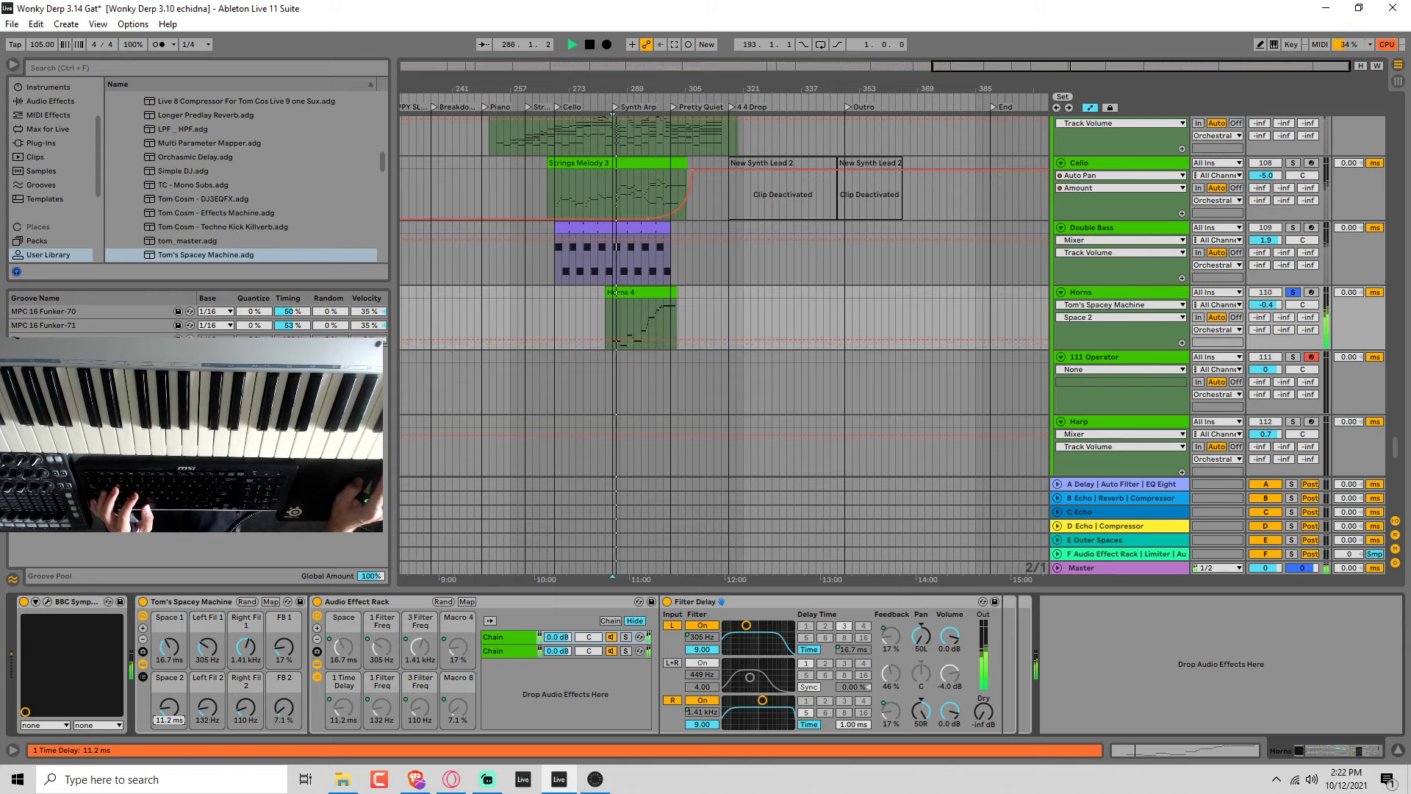
# Set both the FB 2 and FB 1 feedback macros to 0.0%.
pyautogui.moveTo(285, 711); pyautogui.dragTo(285, 729)
pyautogui.press('space')
pyautogui.press('space')
pyautogui.moveTo(285, 647); pyautogui.dragTo(284, 675)
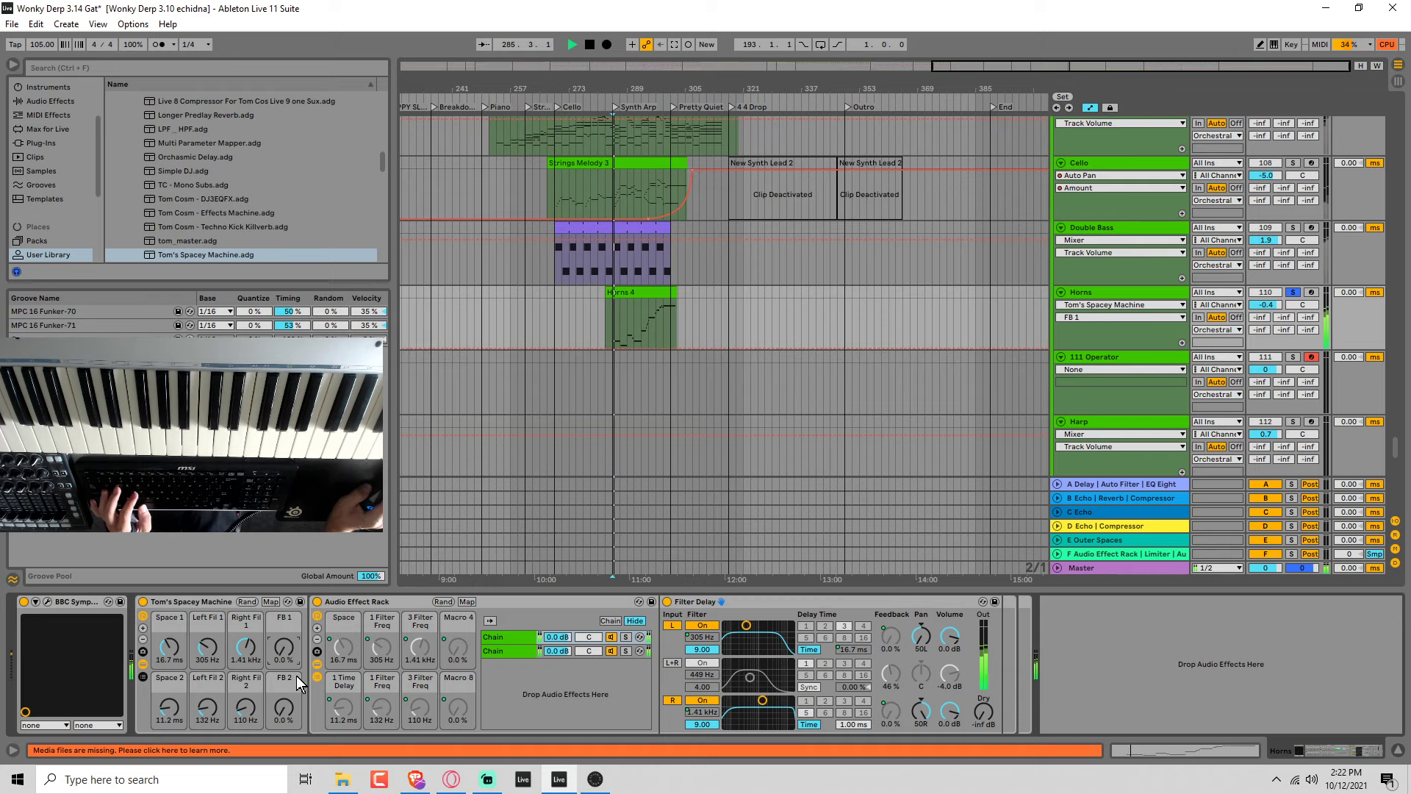
# Unsolo the Horns track and set the Strings volume to -6.9 dB, Cello to -5.4 dB and Double Bass to 2.3 dB.
pyautogui.scroll(-1, 845, 416)
pyautogui.click(1291, 278)
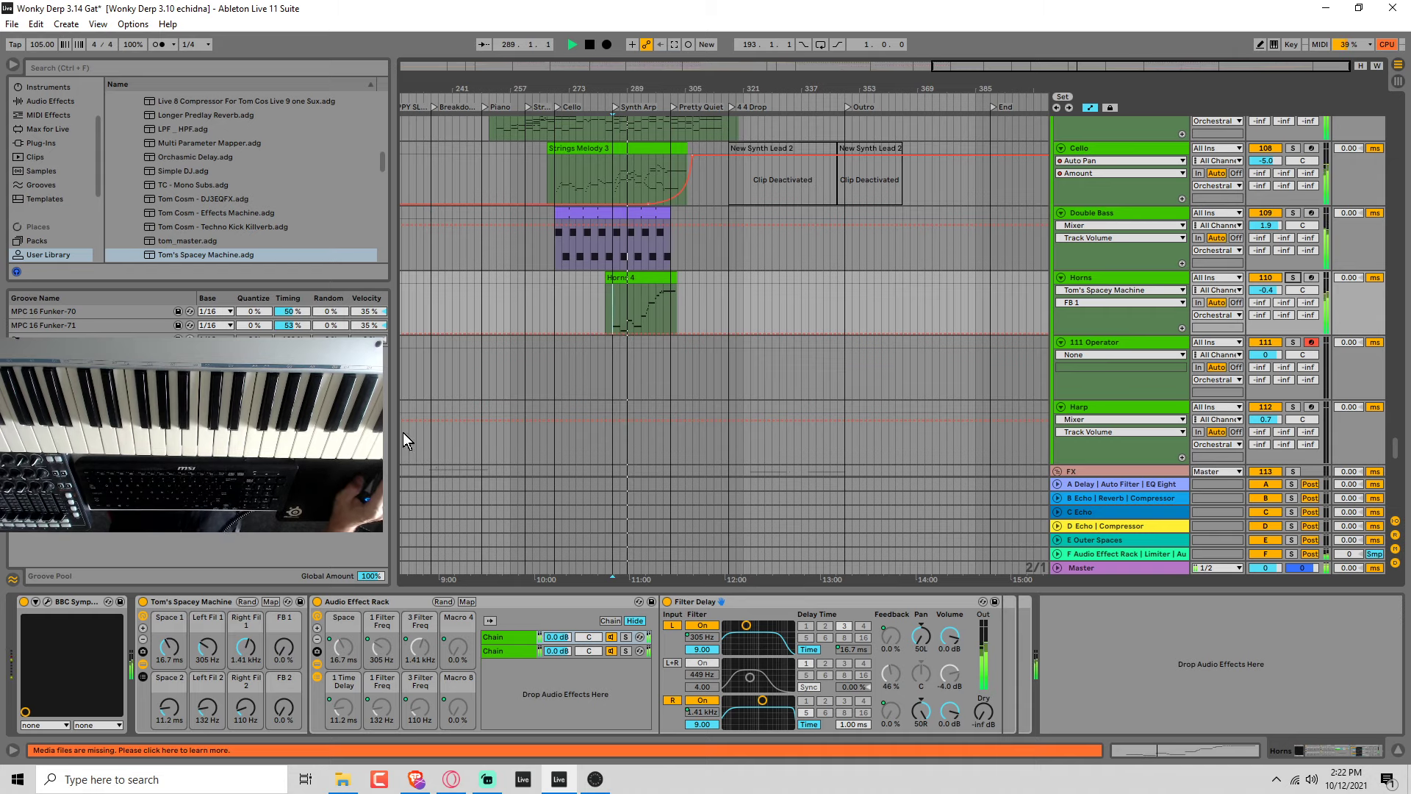
pyautogui.scroll(2, 926, 302)
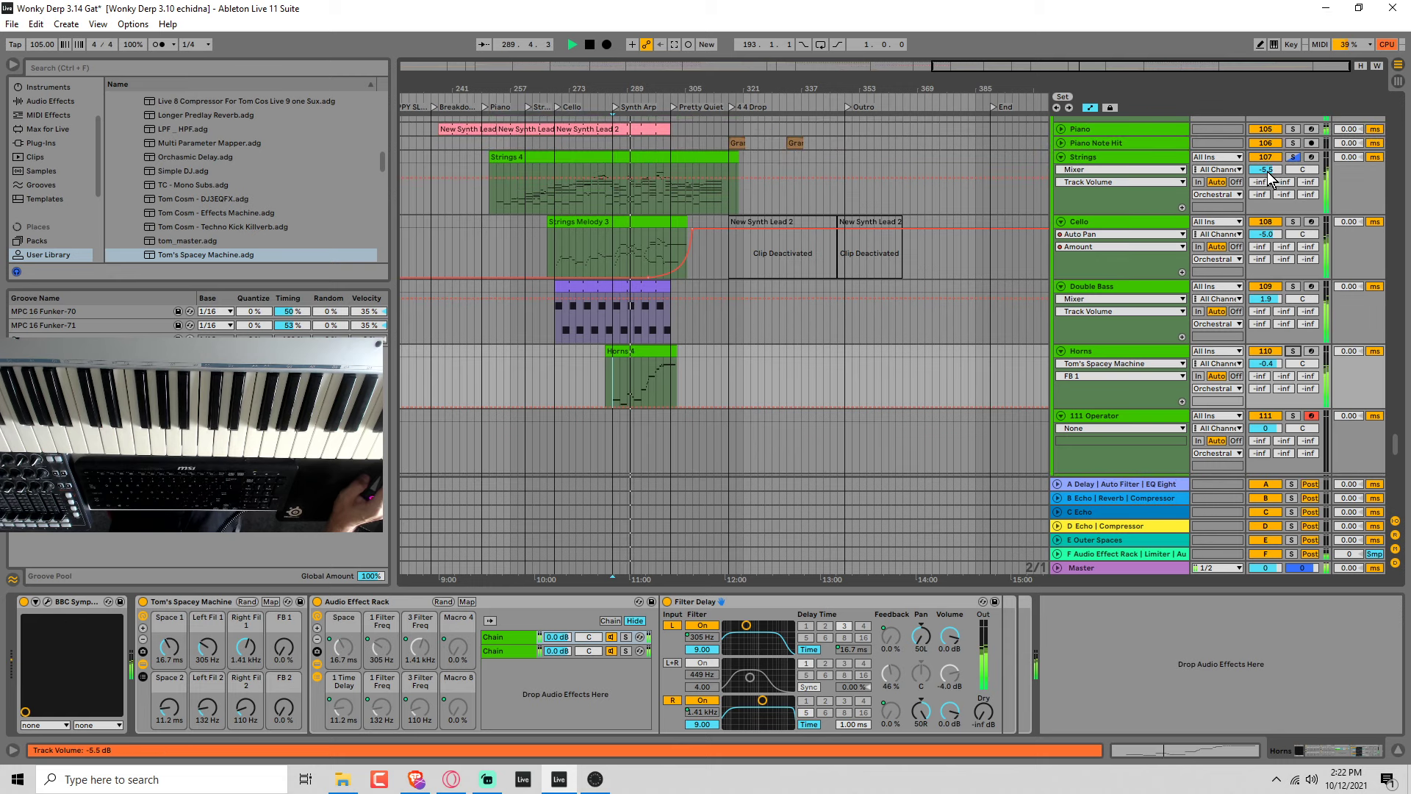
pyautogui.moveTo(1268, 177); pyautogui.dragTo(1277, 239)
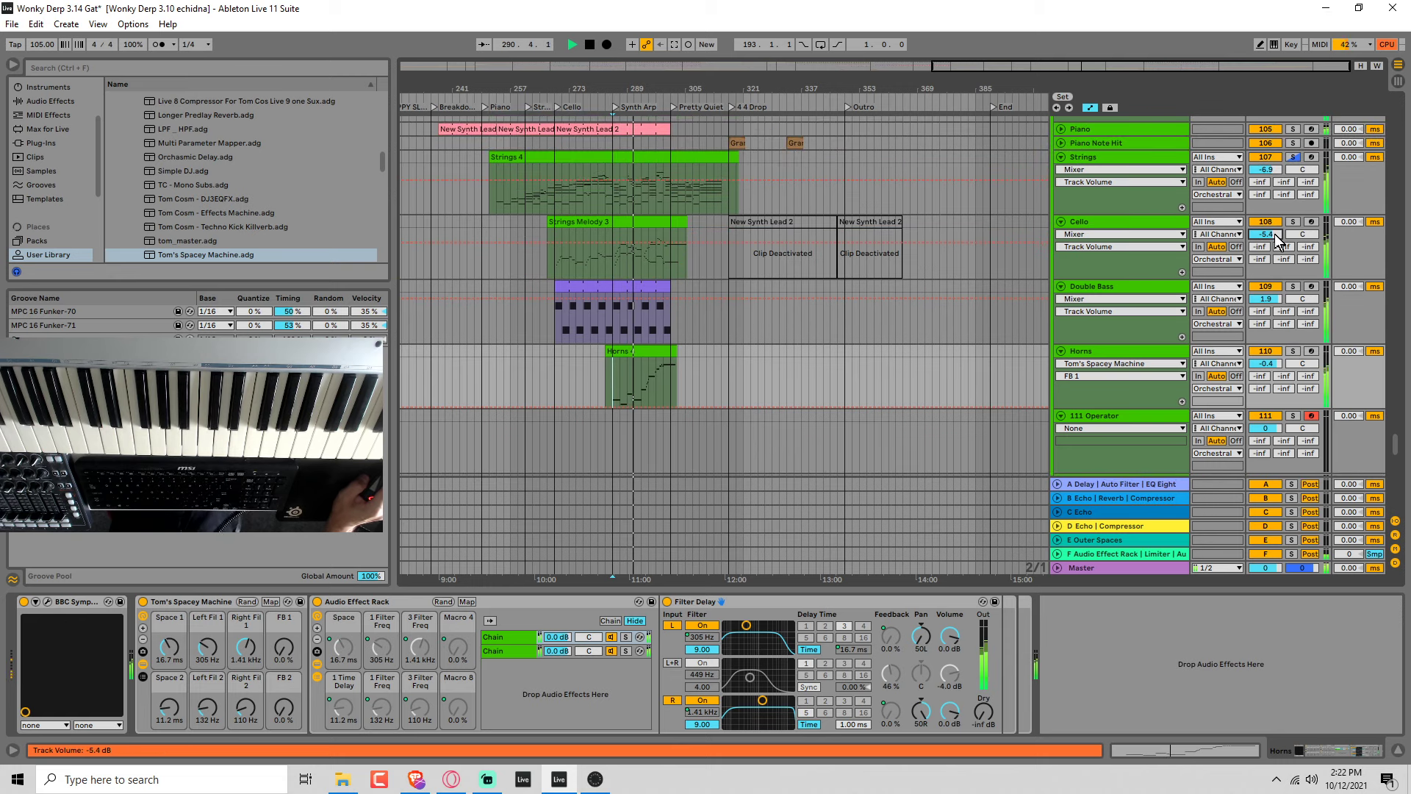
pyautogui.moveTo(1274, 308); pyautogui.dragTo(1273, 301)
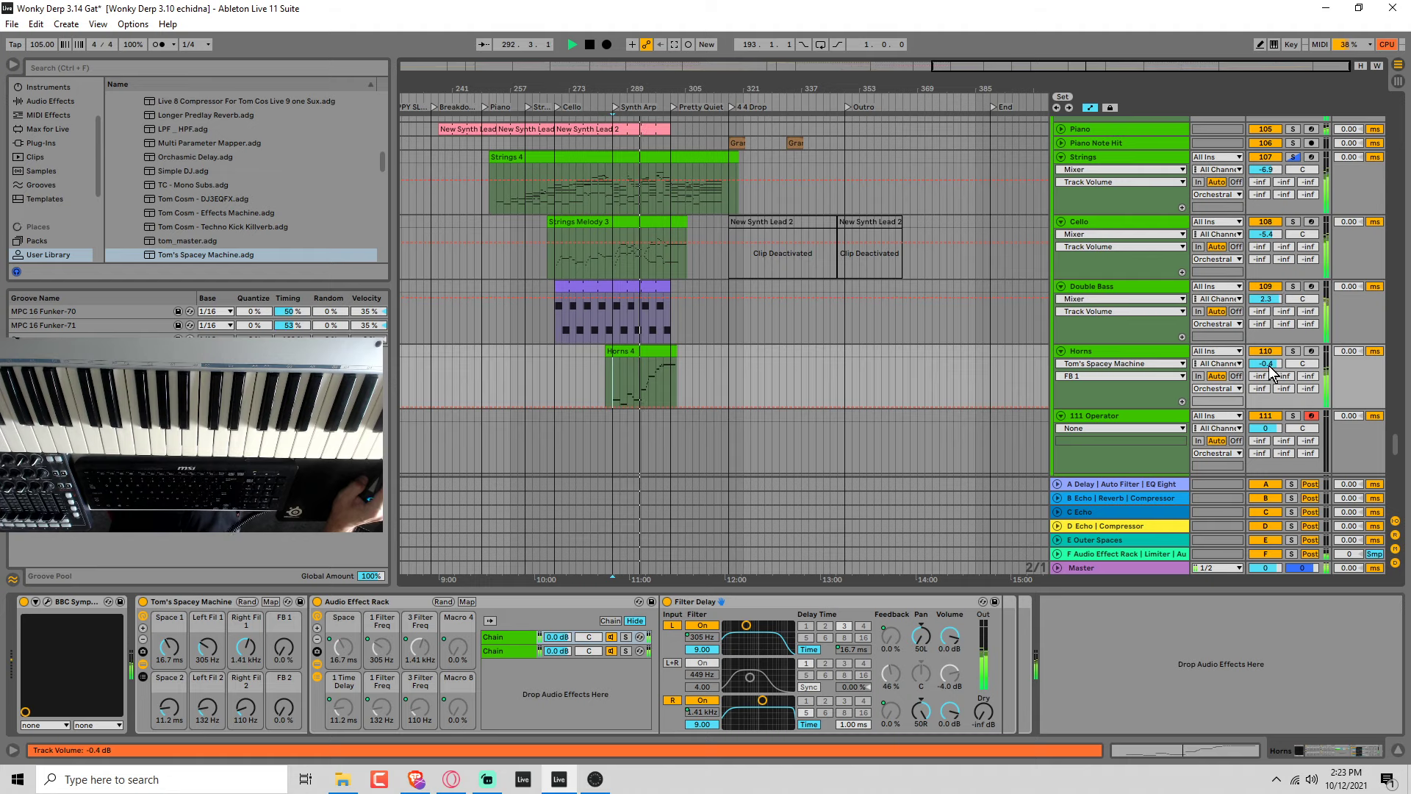
# Lower the Strings volume to -8.3 dB, Cello to -7.4 dB and Horns to -3.6 dB, keeping the Horns rack enabled.
pyautogui.moveTo(1269, 174); pyautogui.dragTo(1270, 184)
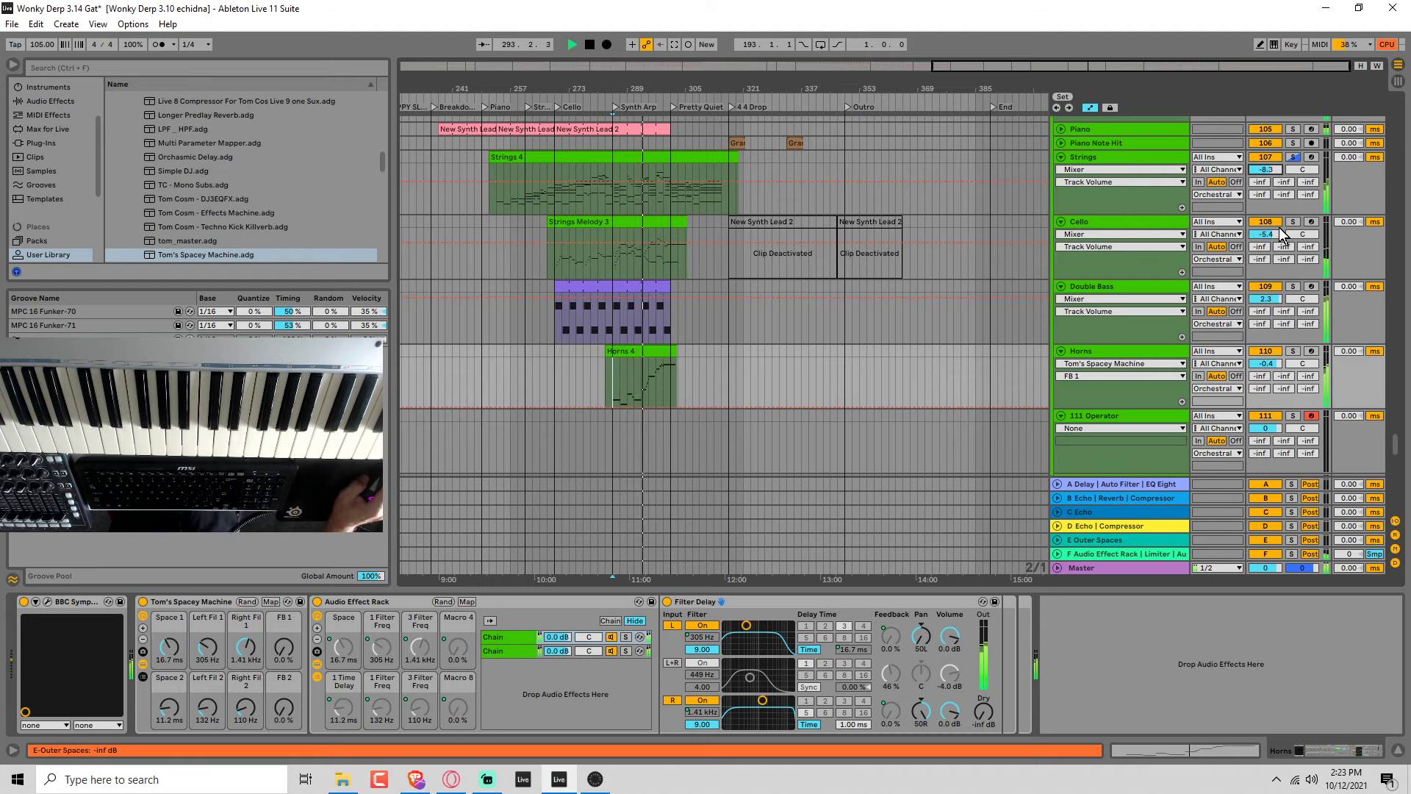
pyautogui.moveTo(1279, 233); pyautogui.dragTo(1278, 248)
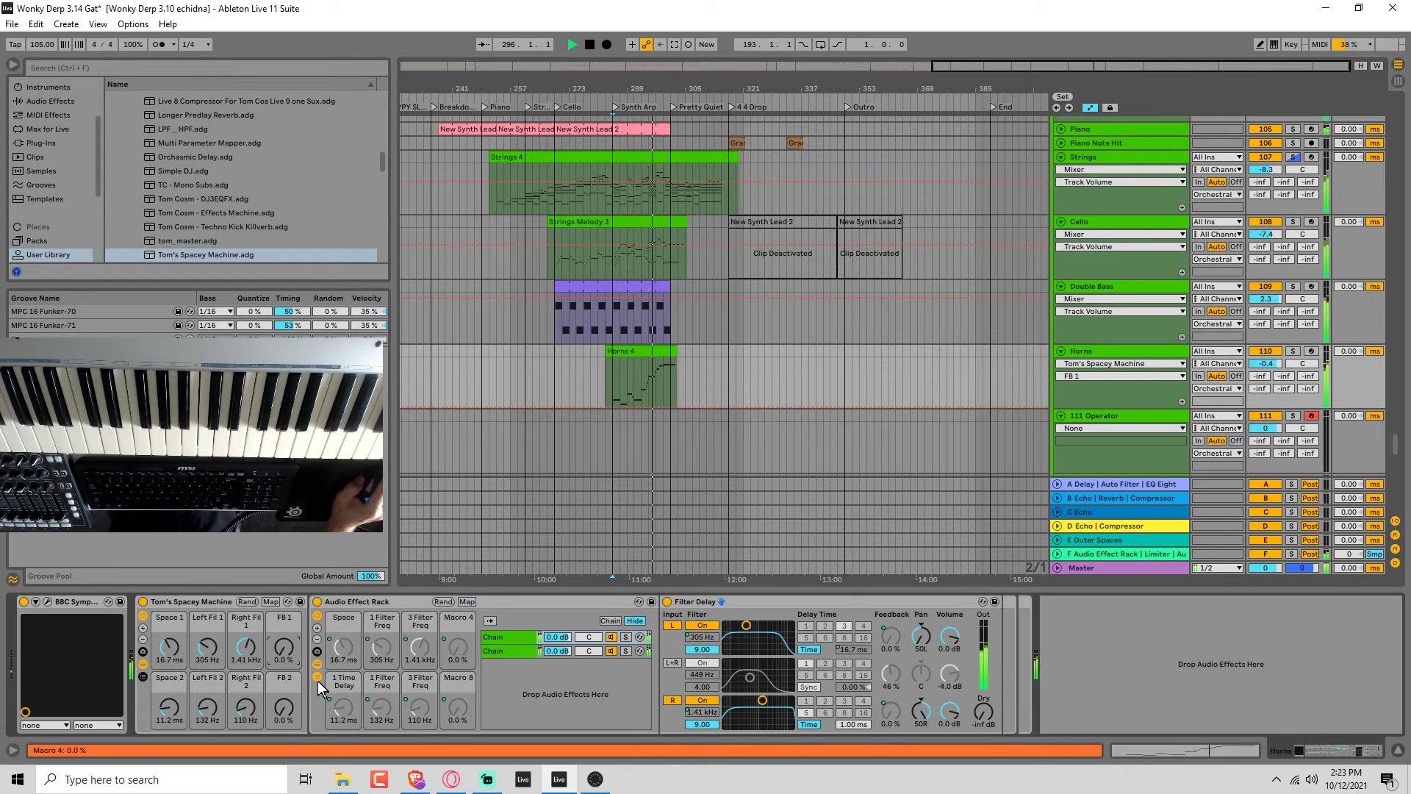
pyautogui.moveTo(1266, 363); pyautogui.dragTo(1266, 380)
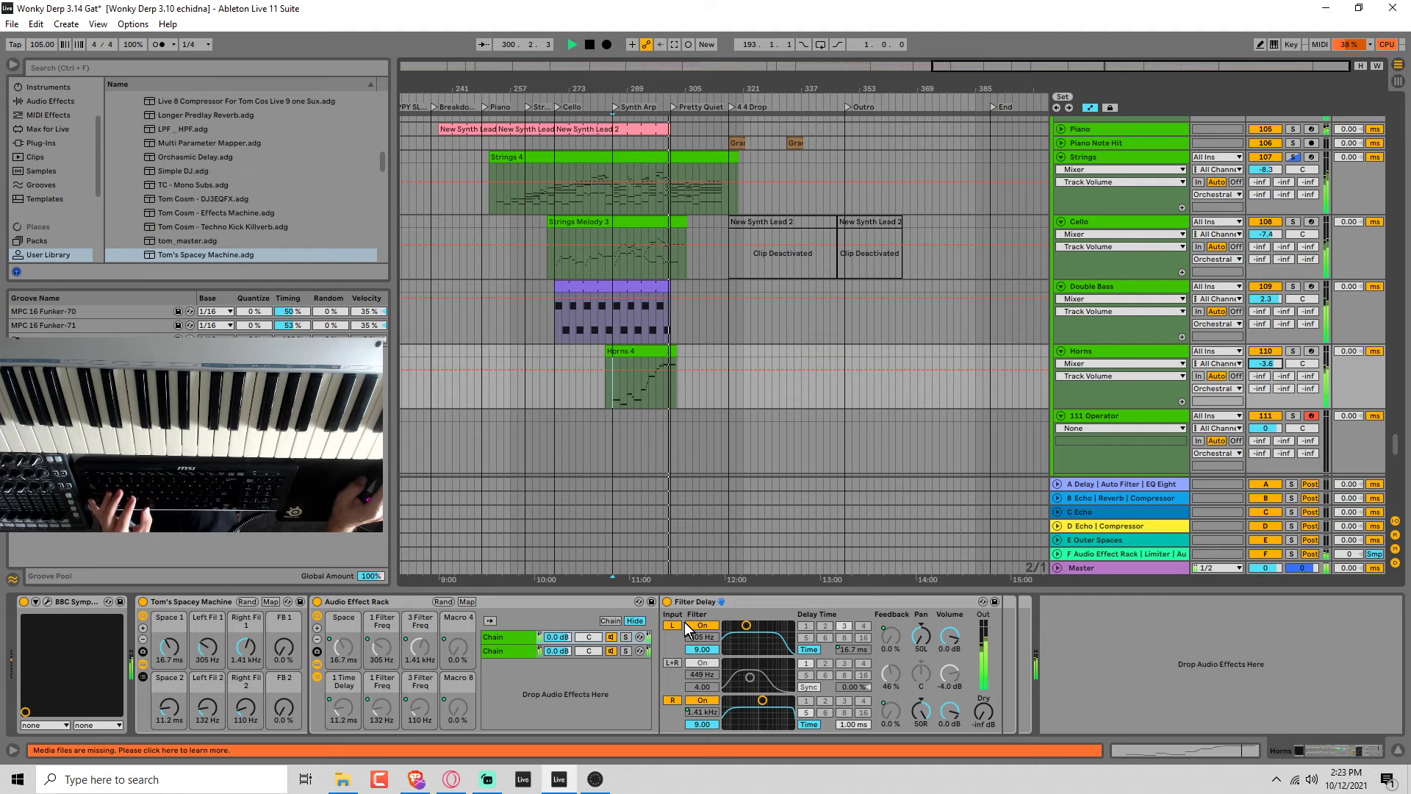
pyautogui.click(143, 602)
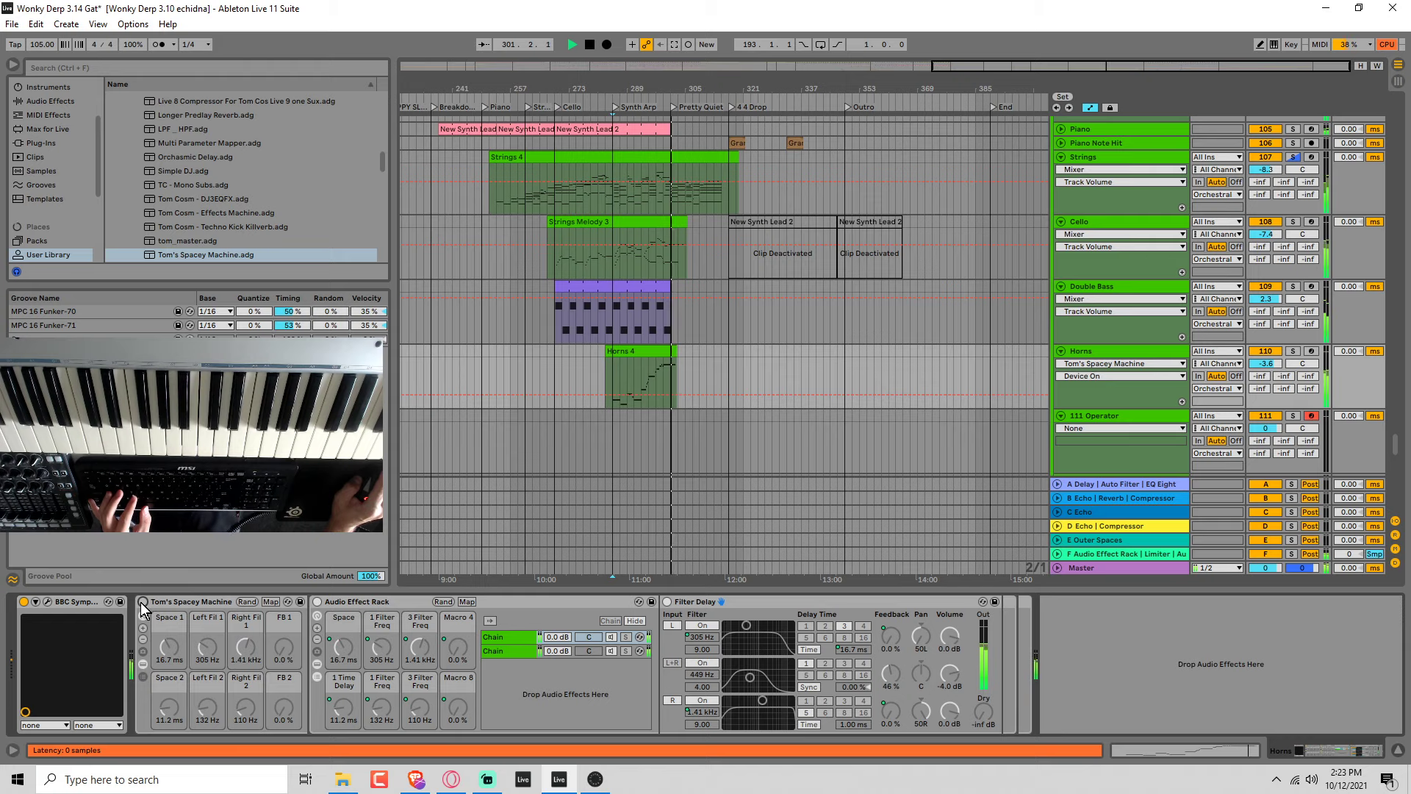
# Open the Horns 4 clip's MIDI notes for editing near the end of the phrase.
pyautogui.doubleClick(675, 367)
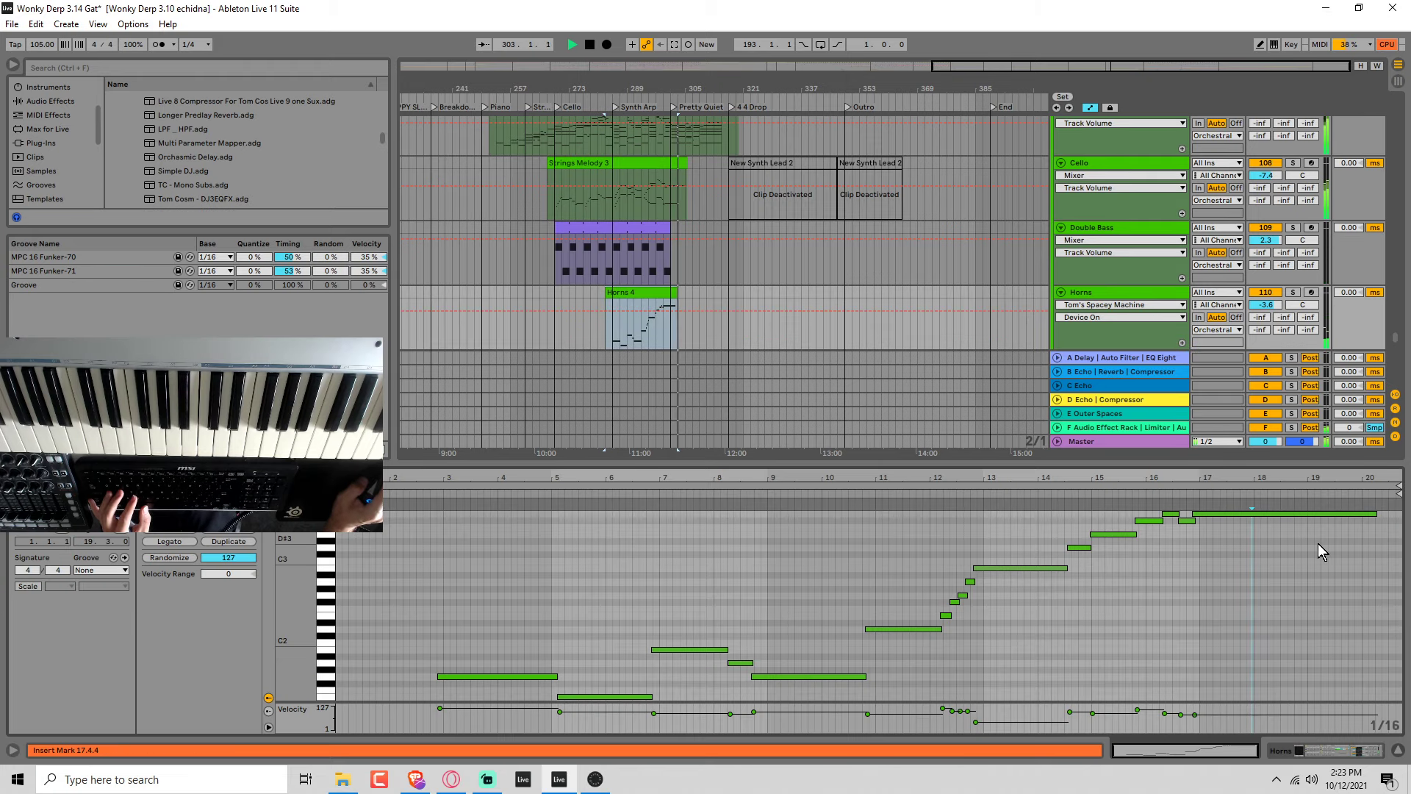